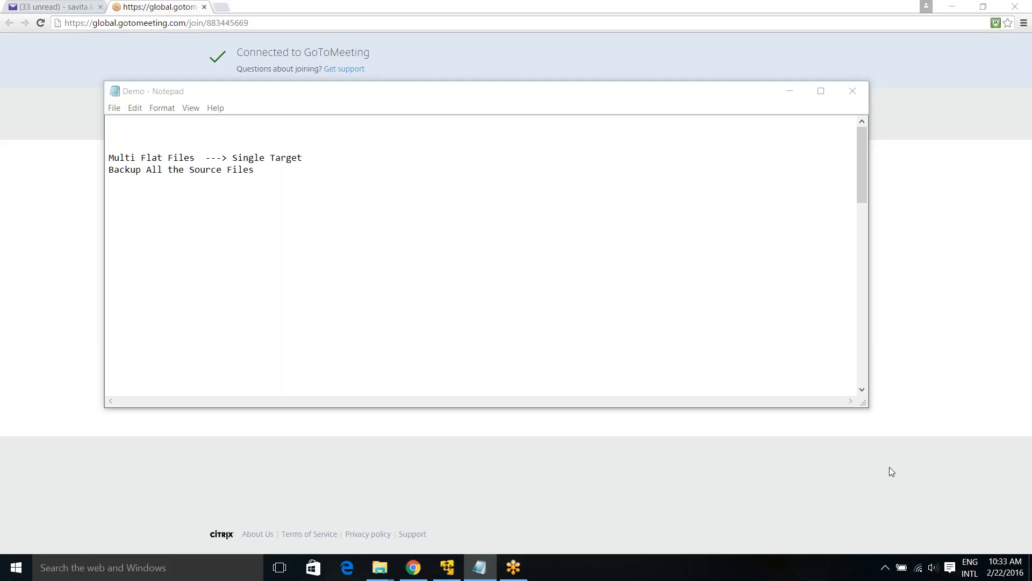
- Reflow the Demo notes to open with 'With this example you will learn' and set the steps apart
{"action": "left_click", "coordinate": [624, 250]}
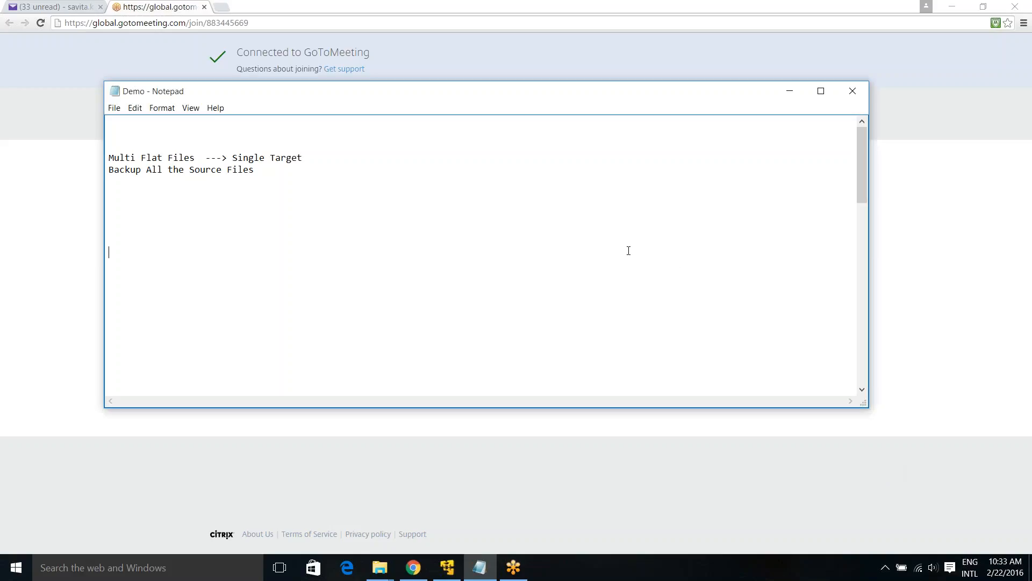
{"action": "key", "text": "Delete"}
{"action": "key", "text": "Delete"}
{"action": "key", "text": "Delete"}
{"action": "key", "text": "Delete"}
{"action": "key", "text": "Delete"}
{"action": "key", "text": "Delete"}
{"action": "key", "text": "Delete"}
{"action": "key", "text": "Delete"}
{"action": "key", "text": "Delete"}
{"action": "key", "text": "Delete"}
{"action": "key", "text": "Delete"}
{"action": "key", "text": "Delete"}
{"action": "key", "text": "Delete"}
{"action": "key", "text": "Delete"}
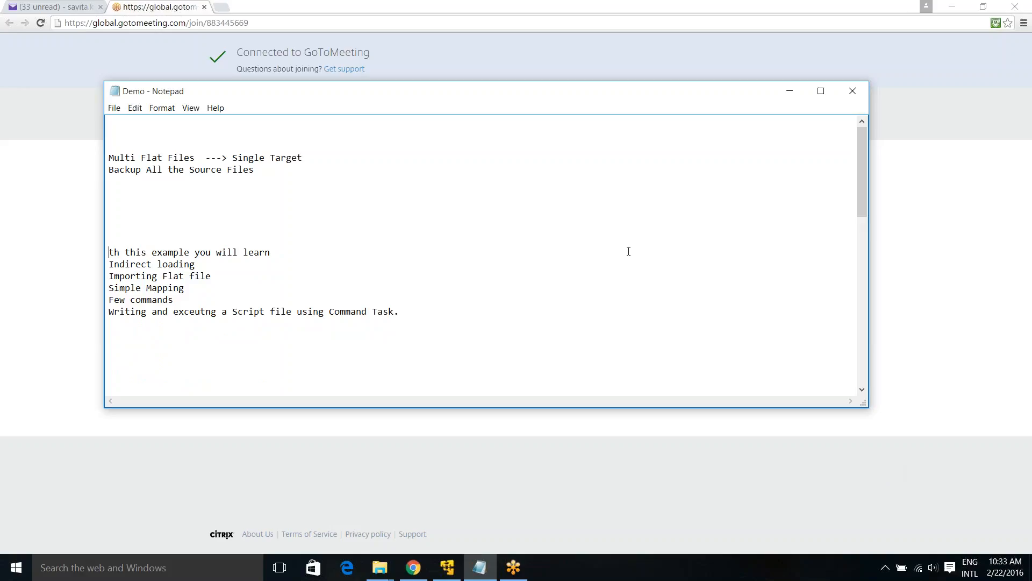
{"action": "type", "text": "Wi"}
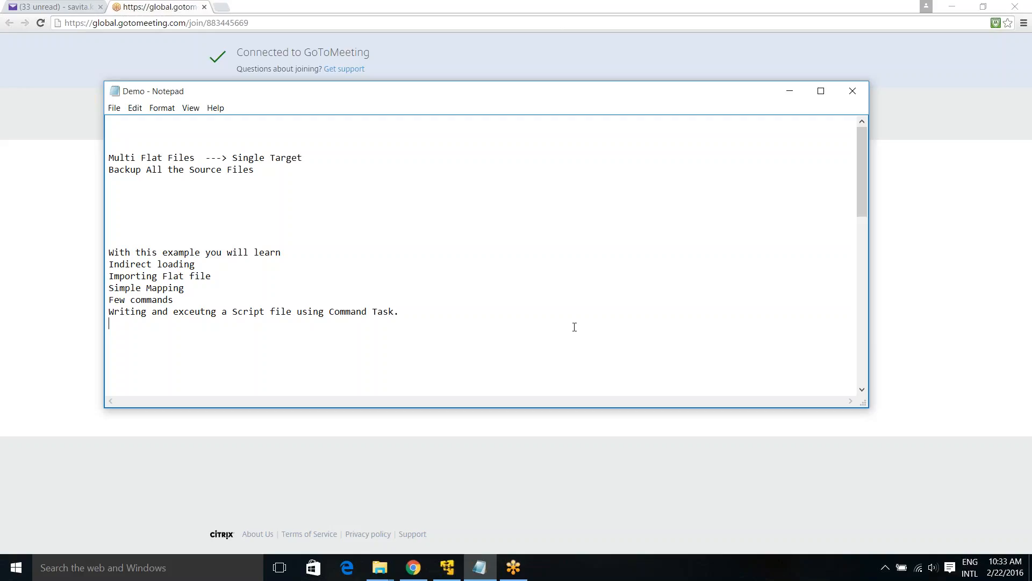
{"action": "key", "text": "Delete"}
{"action": "key", "text": "Delete"}
{"action": "key", "text": "Delete"}
{"action": "key", "text": "Delete"}
{"action": "key", "text": "Delete"}
{"action": "key", "text": "Delete"}
{"action": "key", "text": "Delete"}
{"action": "key", "text": "Delete"}
{"action": "key", "text": "Delete"}
{"action": "key", "text": "Delete"}
{"action": "key", "text": "Delete"}
{"action": "key", "text": "Delete"}
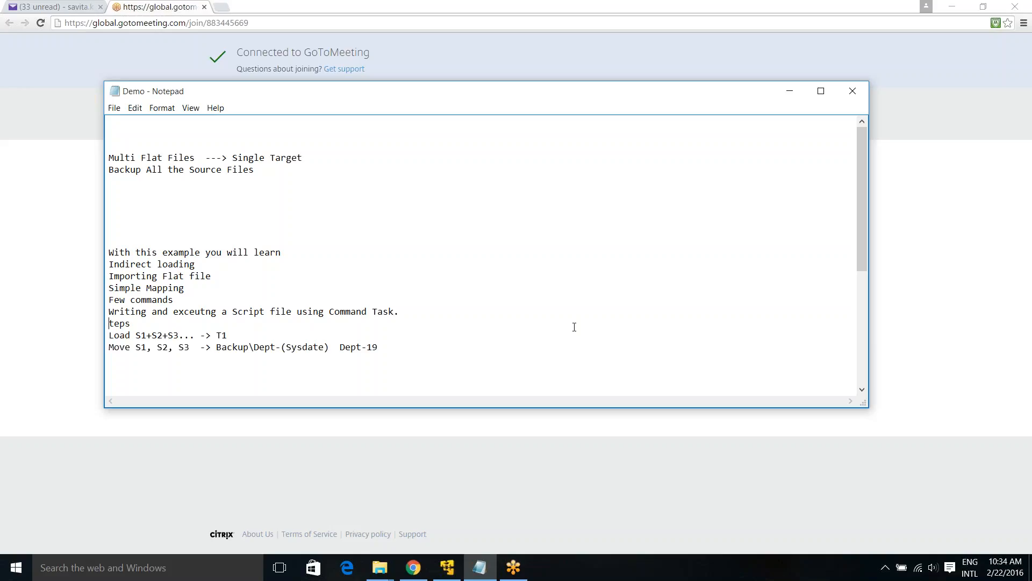
{"action": "key", "text": "Return"}
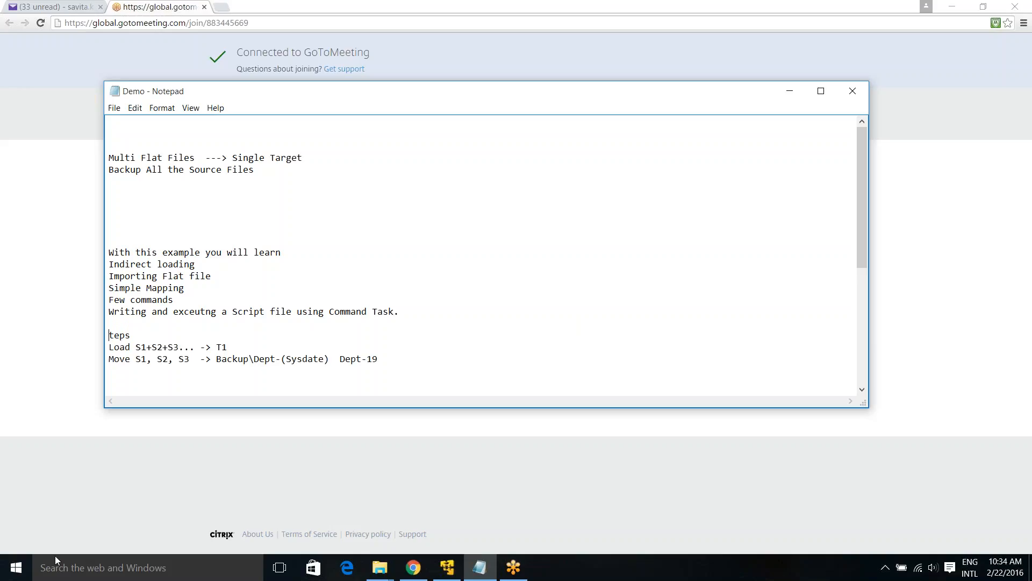
- Review the sources S1+S2+S3, target T1 and Dept- backup path on the Load and Move lines
{"action": "left_click_drag", "start_coordinate": [134, 348], "coordinate": [181, 347]}
{"action": "left_click_drag", "start_coordinate": [215, 348], "coordinate": [236, 346]}
{"action": "left_click", "coordinate": [169, 366]}
{"action": "left_click_drag", "start_coordinate": [135, 359], "coordinate": [272, 359]}
{"action": "left_click", "coordinate": [271, 363]}
{"action": "left_click_drag", "start_coordinate": [338, 357], "coordinate": [369, 359]}
- Change the backup target from Dept-19 to Dept-21, then view the Designer mapping and empty Backup folder
{"action": "left_click", "coordinate": [405, 353]}
{"action": "type", "text": "21"}
{"action": "left_click", "coordinate": [449, 569]}
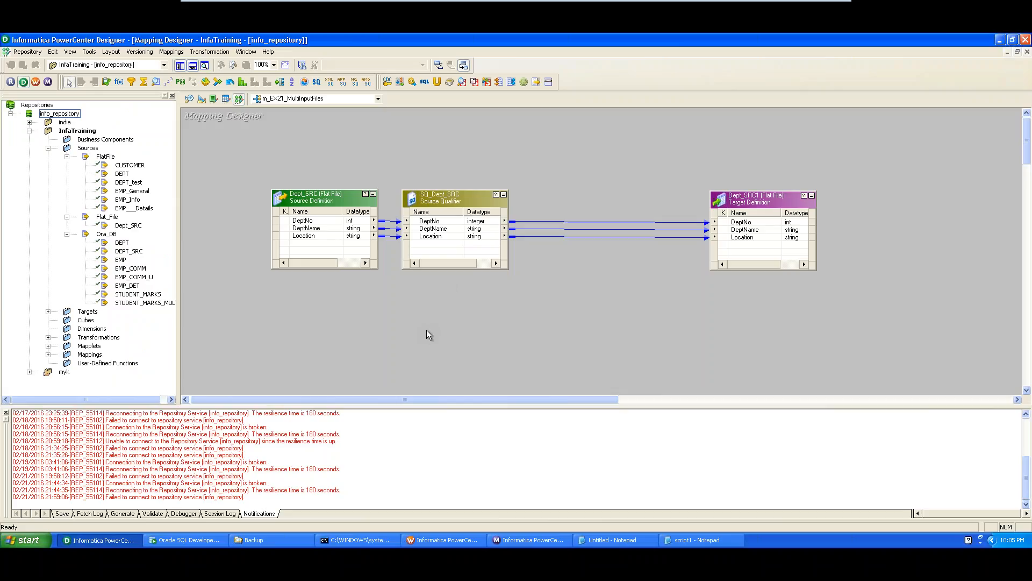
{"action": "left_click", "coordinate": [275, 540]}
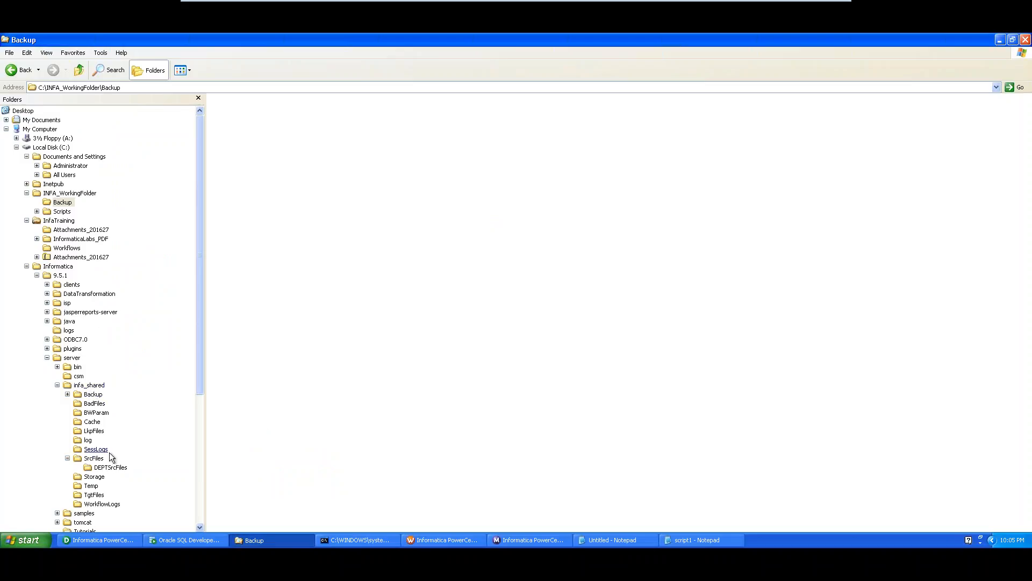
- Open the DEPTSrcFiles folder and check its path in the address bar
{"action": "left_click", "coordinate": [110, 467]}
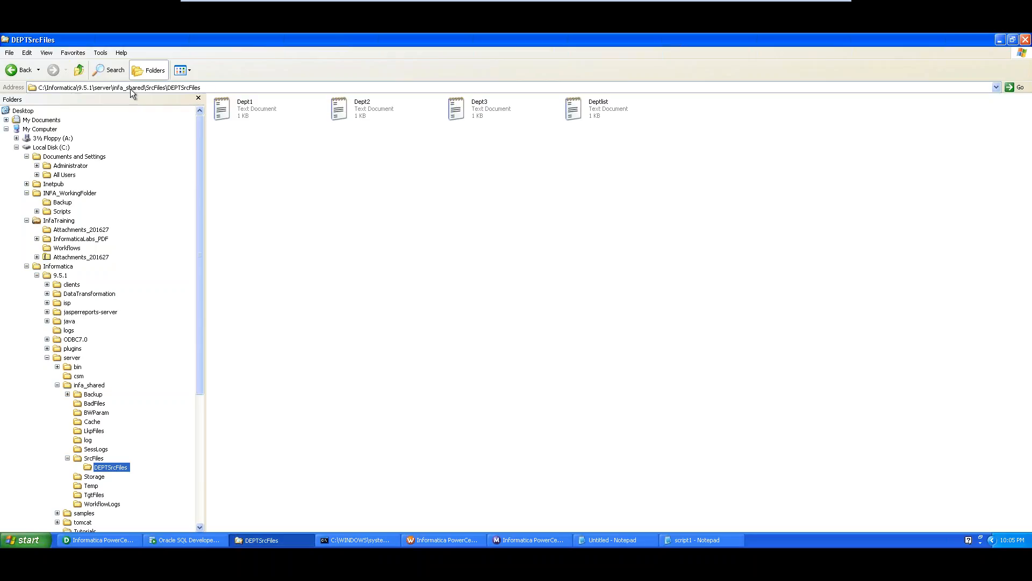
{"action": "left_click", "coordinate": [162, 87]}
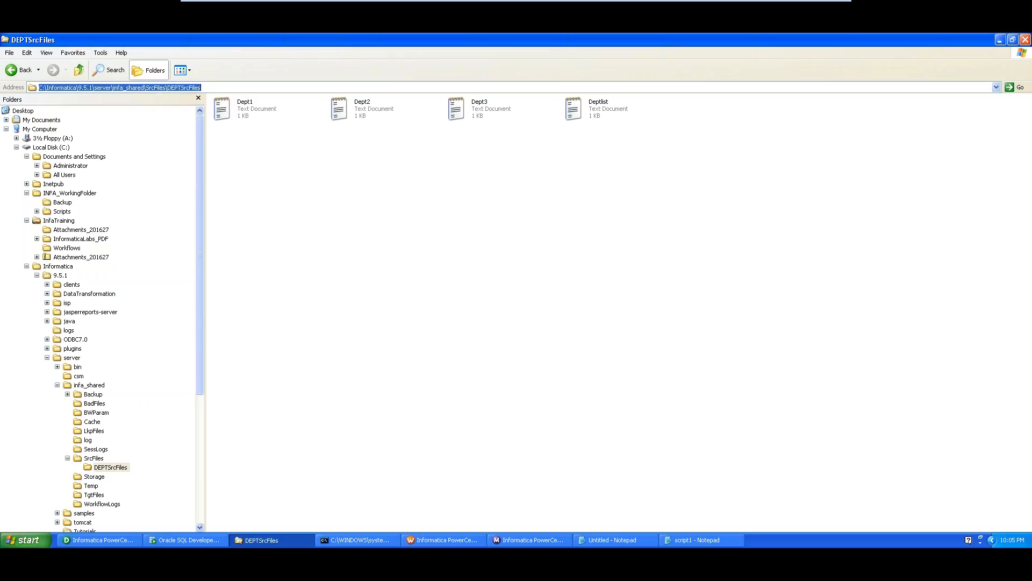
{"action": "left_click", "coordinate": [186, 87]}
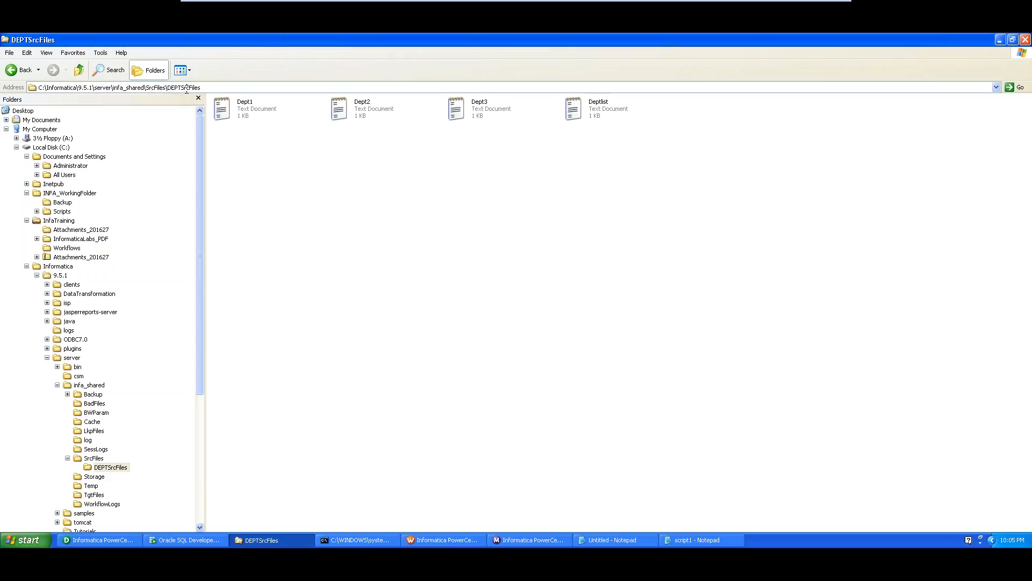
{"action": "left_click_drag", "start_coordinate": [173, 87], "coordinate": [203, 86]}
- Open Deptlist to confirm it lists Dept1.txt, Dept2.txt and Dept3.txt
{"action": "double_click", "coordinate": [611, 107]}
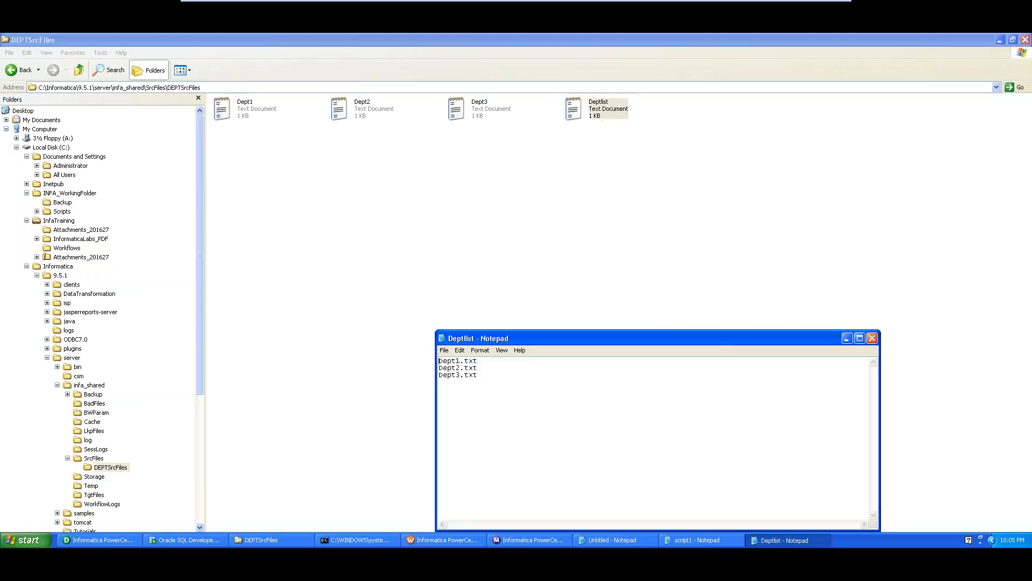
{"action": "left_click_drag", "start_coordinate": [486, 379], "coordinate": [436, 359]}
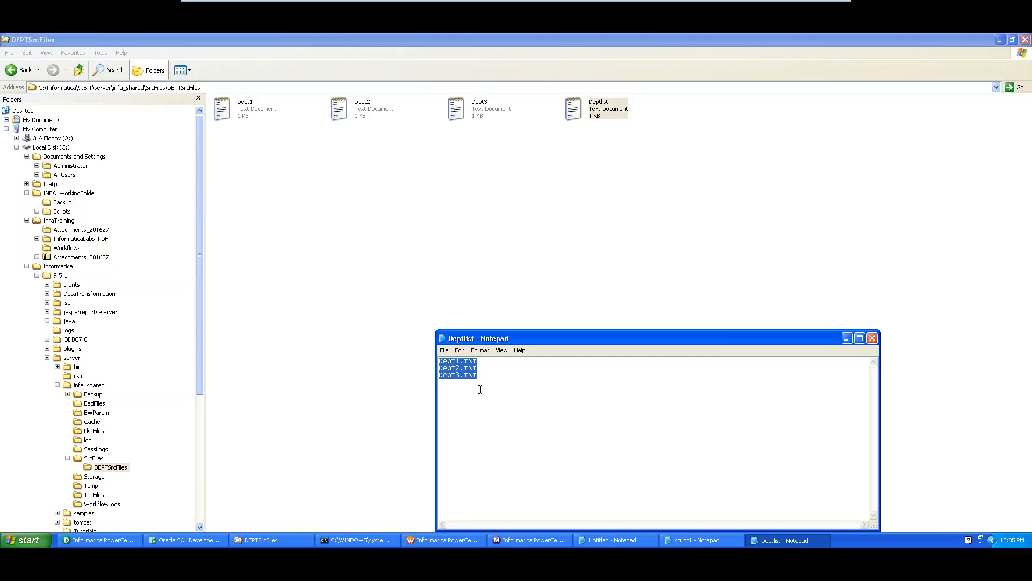
{"action": "left_click", "coordinate": [364, 185]}
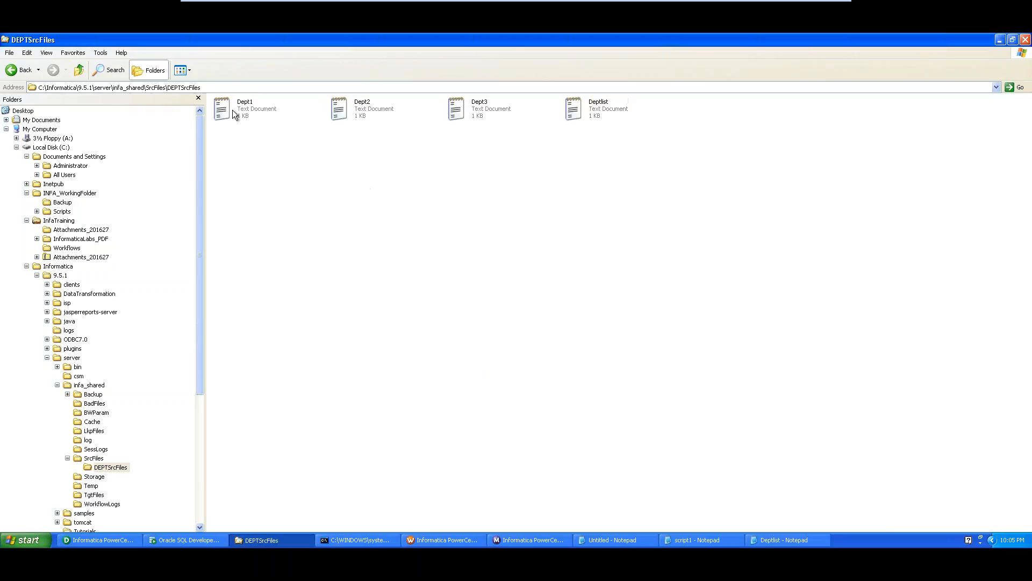
- Open Dept1, Dept2 and Dept3 in Notepad and arrange the windows side by side
{"action": "left_click", "coordinate": [232, 109]}
{"action": "left_click", "coordinate": [360, 118]}
{"action": "left_click", "coordinate": [476, 112]}
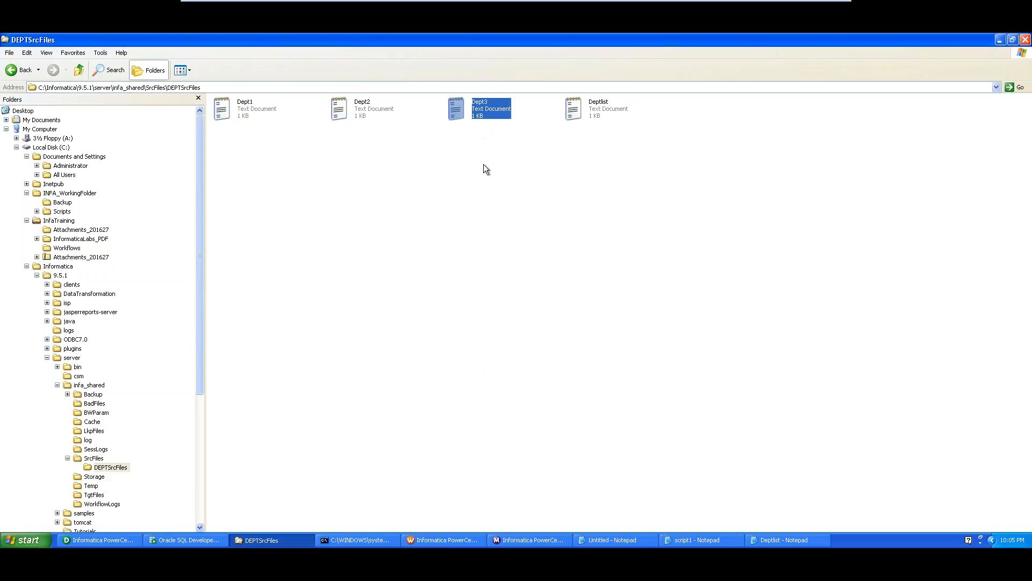
{"action": "double_click", "coordinate": [243, 110]}
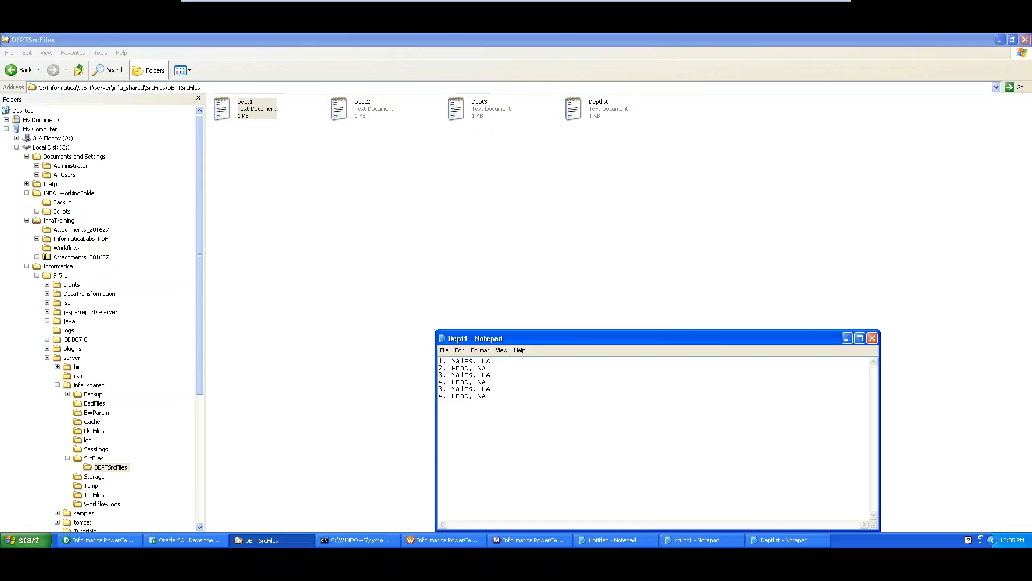
{"action": "left_click_drag", "start_coordinate": [521, 337], "coordinate": [224, 156]}
{"action": "double_click", "coordinate": [357, 114]}
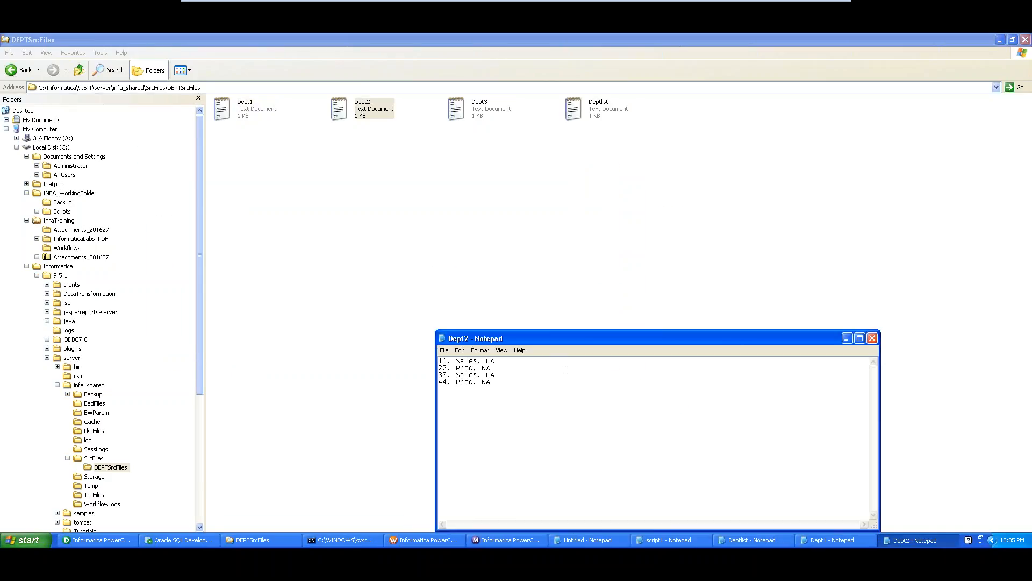
{"action": "left_click_drag", "start_coordinate": [554, 343], "coordinate": [375, 215]}
{"action": "left_click", "coordinate": [461, 113]}
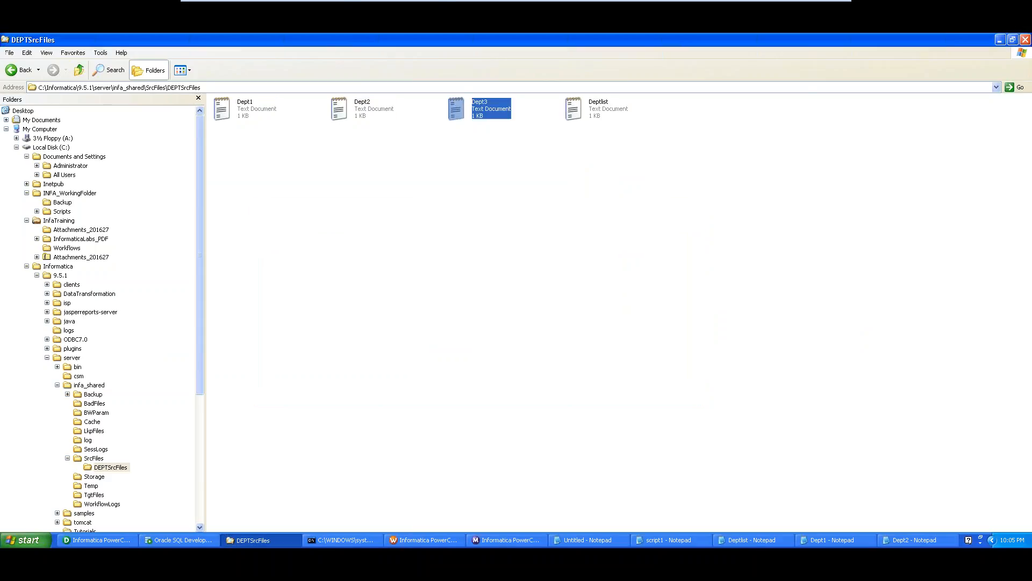
{"action": "left_click_drag", "start_coordinate": [571, 337], "coordinate": [495, 235]}
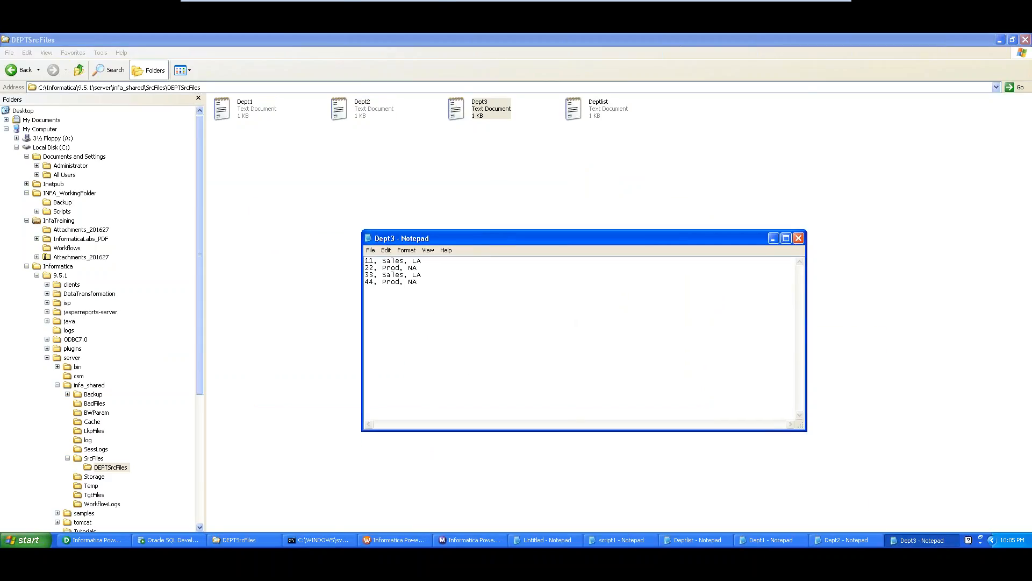
{"action": "left_click", "coordinate": [709, 540]}
{"action": "left_click", "coordinate": [767, 540]}
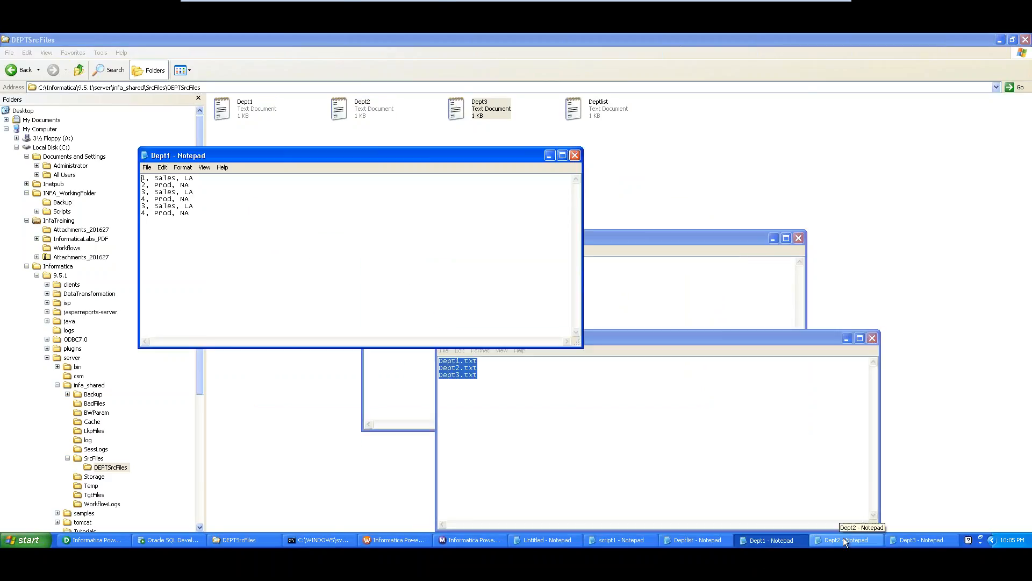
{"action": "left_click", "coordinate": [843, 540]}
{"action": "left_click", "coordinate": [925, 538]}
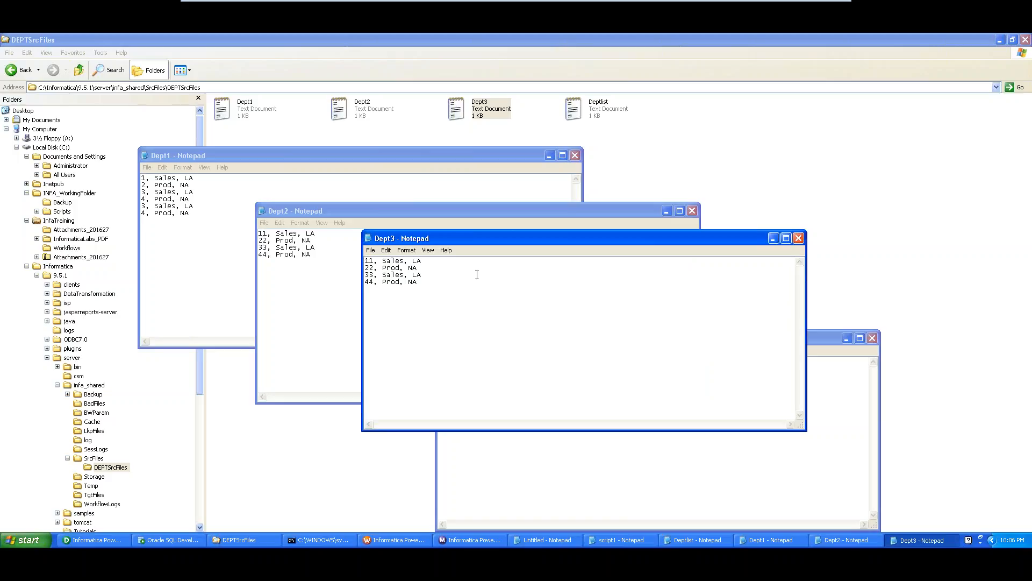
- Change Dept3's first row ID to 44 and its last to 144
{"action": "left_click", "coordinate": [366, 261]}
{"action": "type", "text": "44"}
{"action": "key", "text": "Delete"}
{"action": "key", "text": "Delete"}
{"action": "left_click", "coordinate": [366, 281]}
{"action": "type", "text": "1"}
- Recheck the three file names in Deptlist and return to the source folder
{"action": "left_click", "coordinate": [617, 484]}
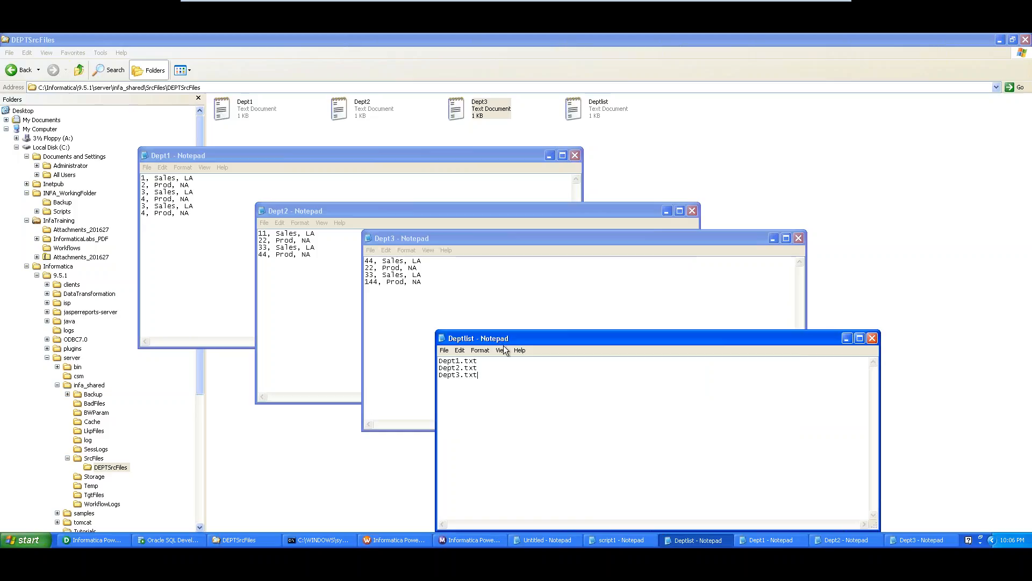
{"action": "left_click_drag", "start_coordinate": [482, 376], "coordinate": [436, 360]}
{"action": "left_click", "coordinate": [480, 378]}
{"action": "left_click", "coordinate": [665, 131]}
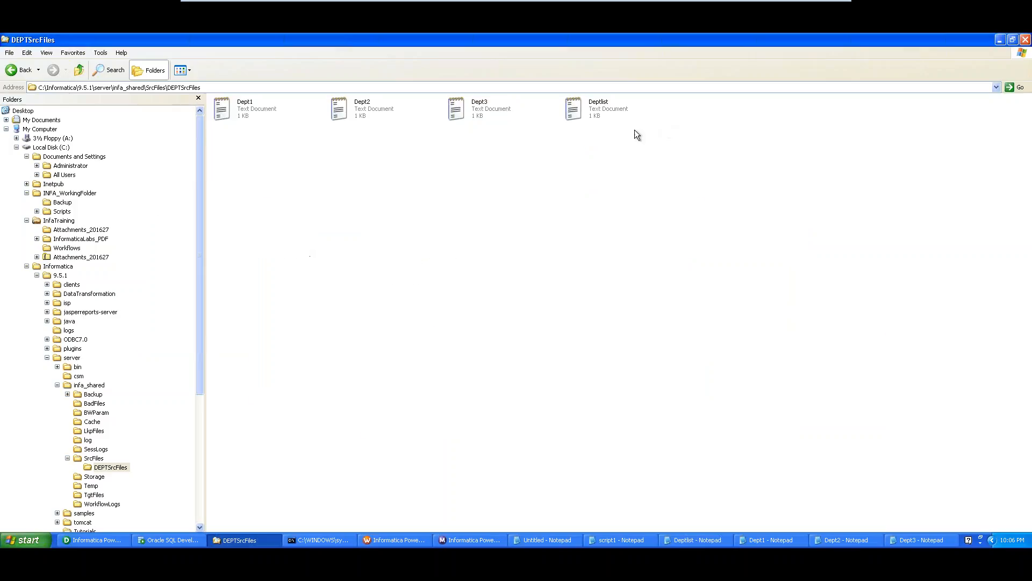
- Duplicate Dept3 in the folder and rename the copy to Dept4
{"action": "left_click", "coordinate": [479, 111]}
{"action": "key", "text": "ctrl+v"}
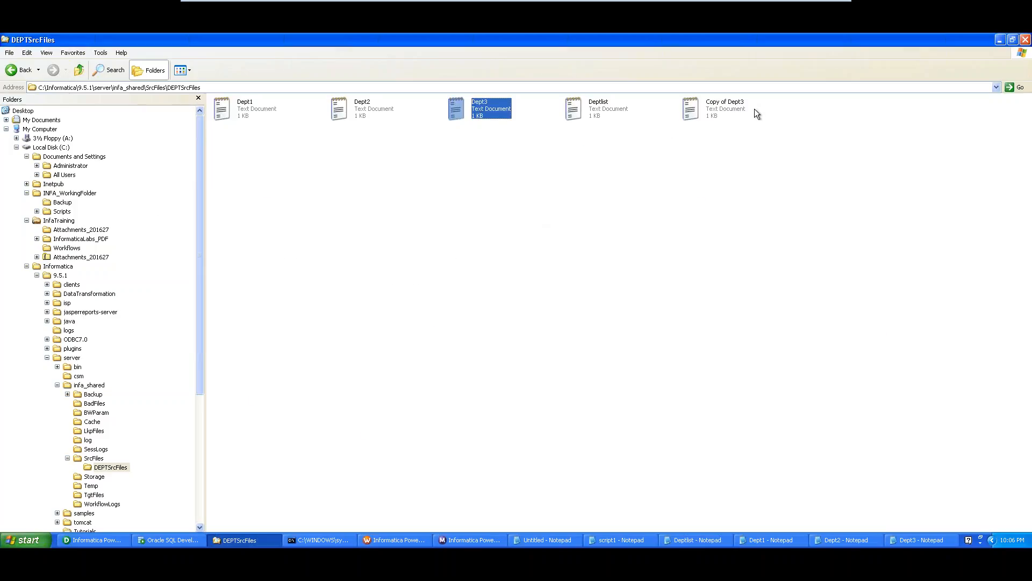
{"action": "left_click", "coordinate": [716, 108]}
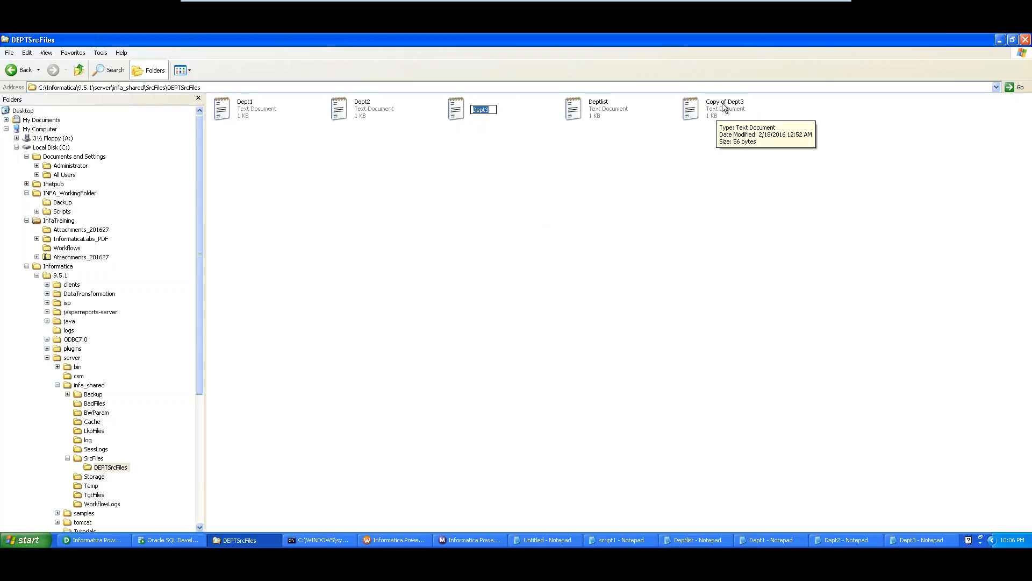
{"action": "left_click", "coordinate": [724, 108]}
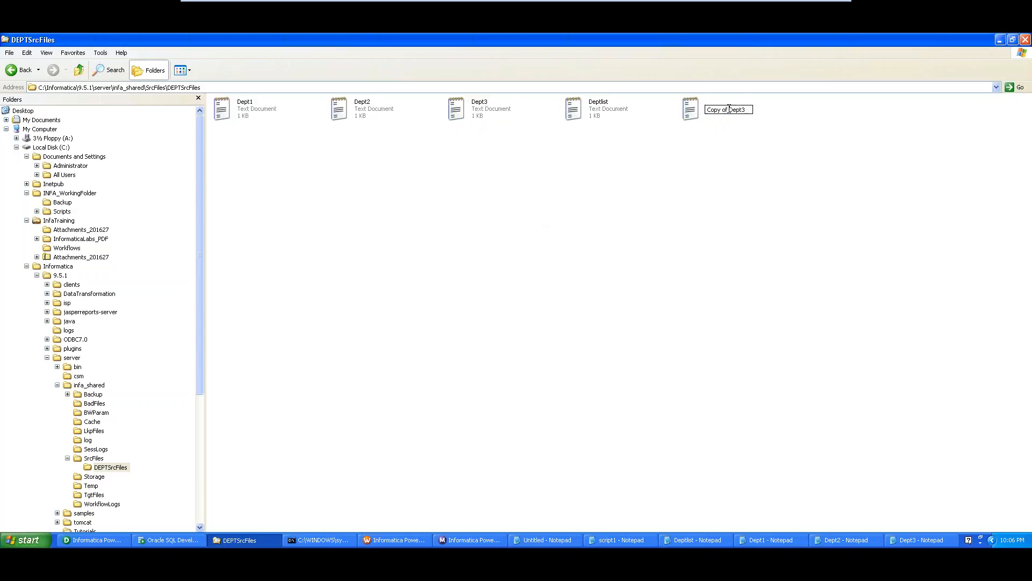
{"action": "left_click_drag", "start_coordinate": [728, 109], "coordinate": [704, 120]}
{"action": "key", "text": "Delete"}
{"action": "type", "text": "4"}
{"action": "key", "text": "Return"}
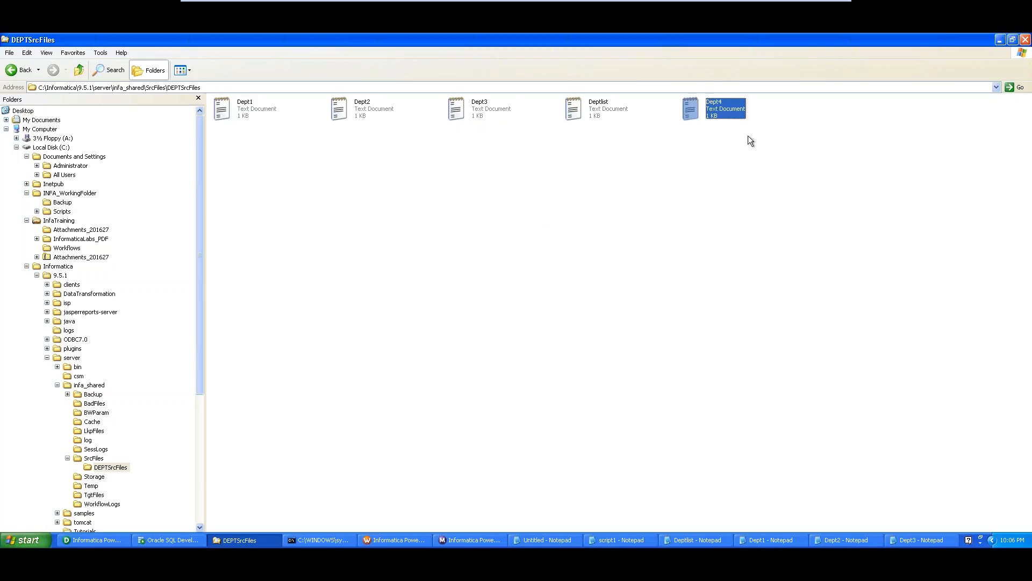
- Edit the row IDs in Dept4 and save the file
{"action": "double_click", "coordinate": [726, 110]}
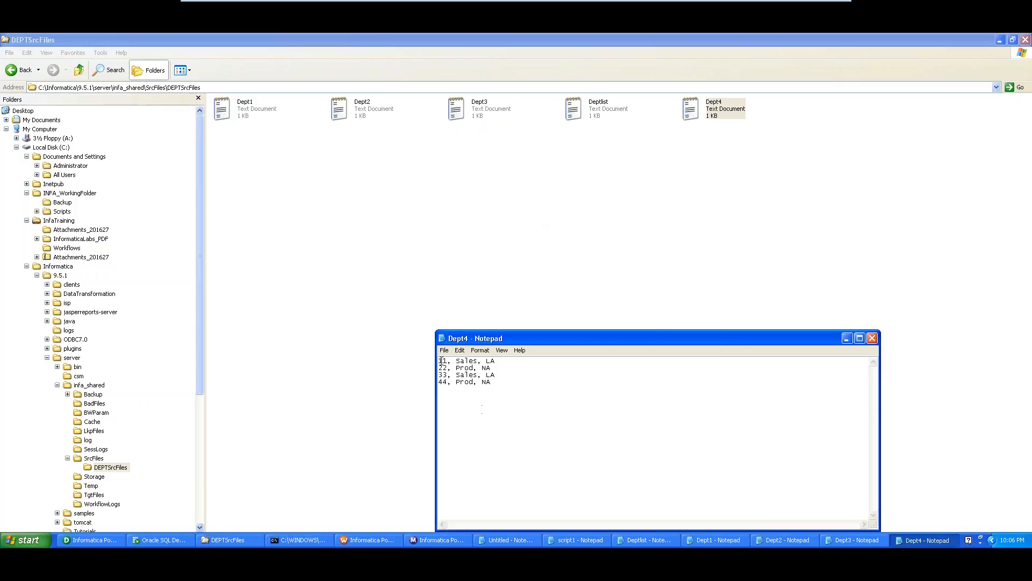
{"action": "type", "text": "1"}
{"action": "left_click", "coordinate": [442, 370]}
{"action": "type", "text": "2"}
{"action": "left_click", "coordinate": [444, 373]}
{"action": "type", "text": "3"}
{"action": "type", "text": "4"}
{"action": "left_click", "coordinate": [872, 339]}
{"action": "left_click", "coordinate": [473, 319]}
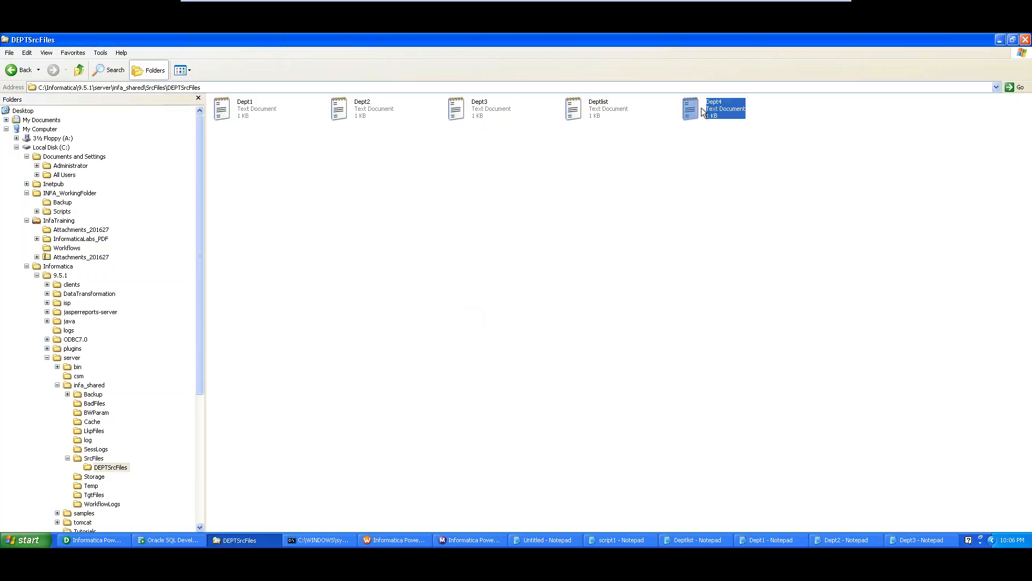
- Add Dept4.txt as a fourth line in Deptlist, save it, and return to PowerCenter Designer
{"action": "double_click", "coordinate": [603, 112]}
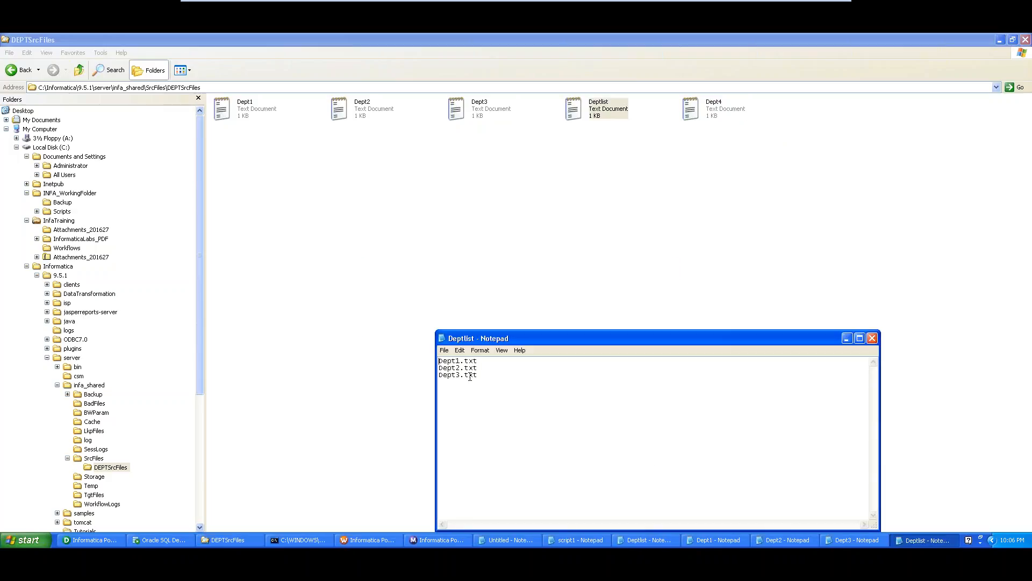
{"action": "left_click_drag", "start_coordinate": [478, 375], "coordinate": [404, 377]}
{"action": "left_click", "coordinate": [467, 391]}
{"action": "key", "text": "ctrl+v"}
{"action": "left_click_drag", "start_coordinate": [460, 378], "coordinate": [461, 383]}
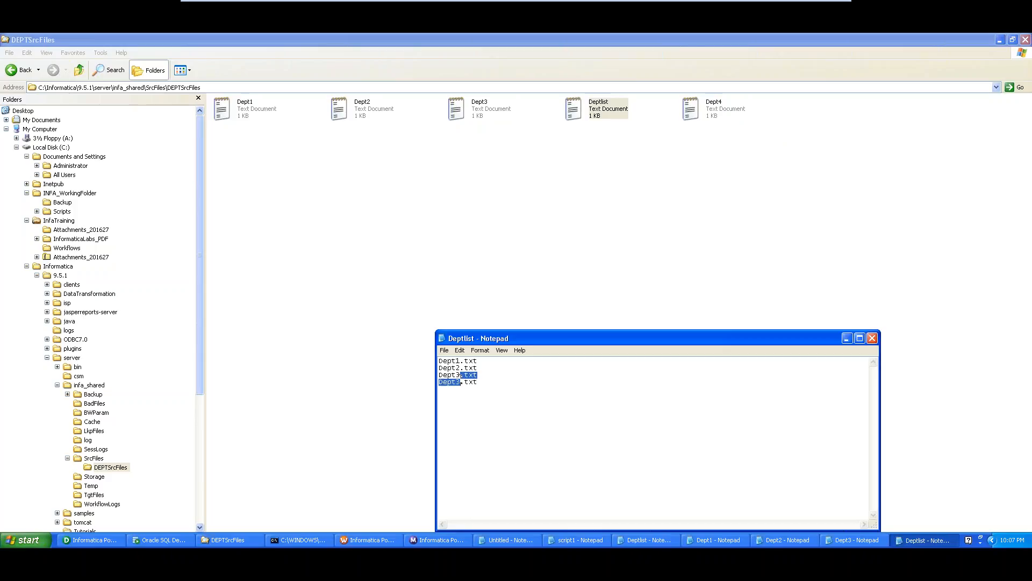
{"action": "left_click", "coordinate": [461, 378]}
{"action": "key", "text": "BackSpace"}
{"action": "type", "text": "4"}
{"action": "left_click", "coordinate": [872, 338]}
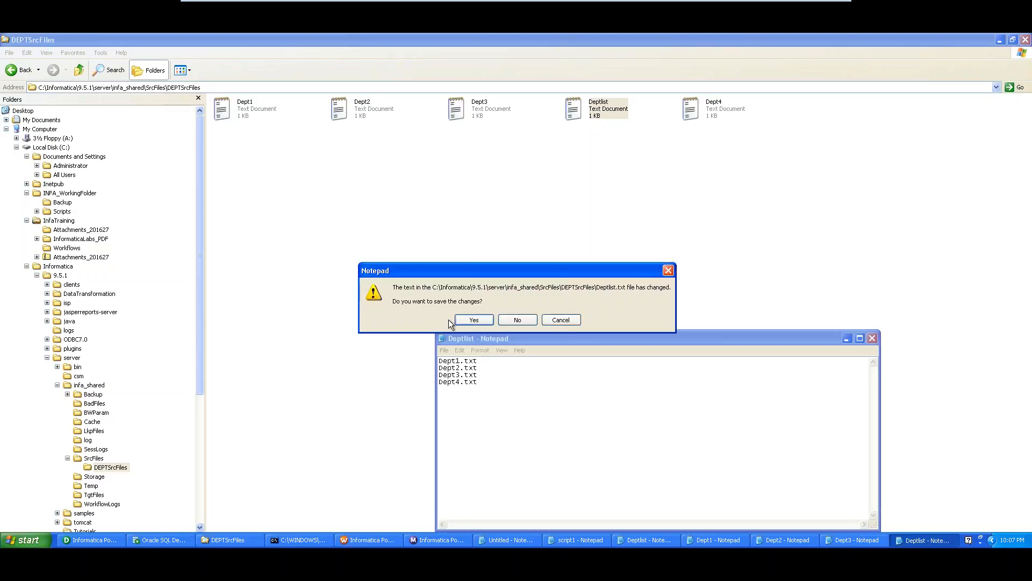
{"action": "left_click", "coordinate": [454, 321]}
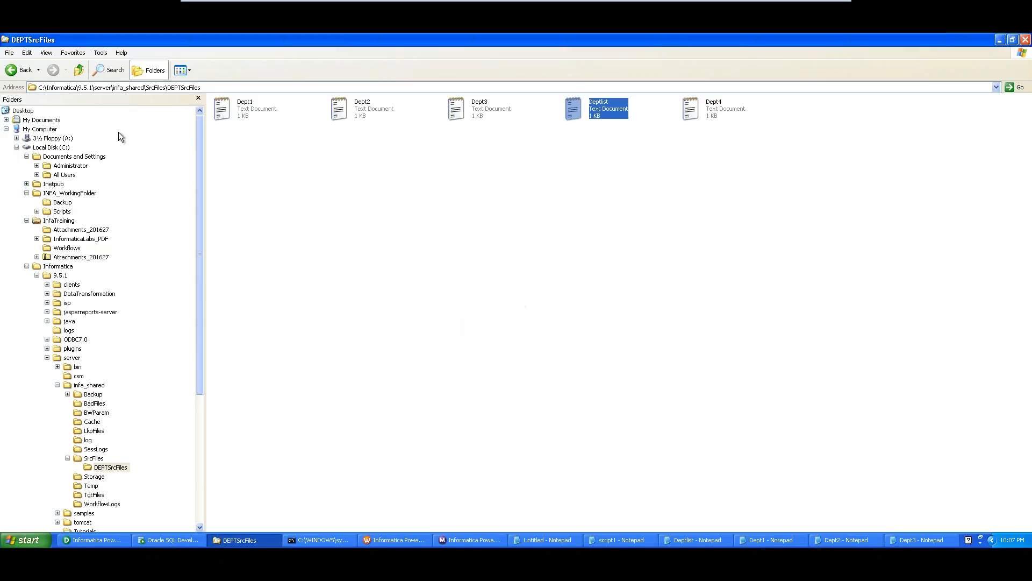
{"action": "left_click", "coordinate": [340, 231]}
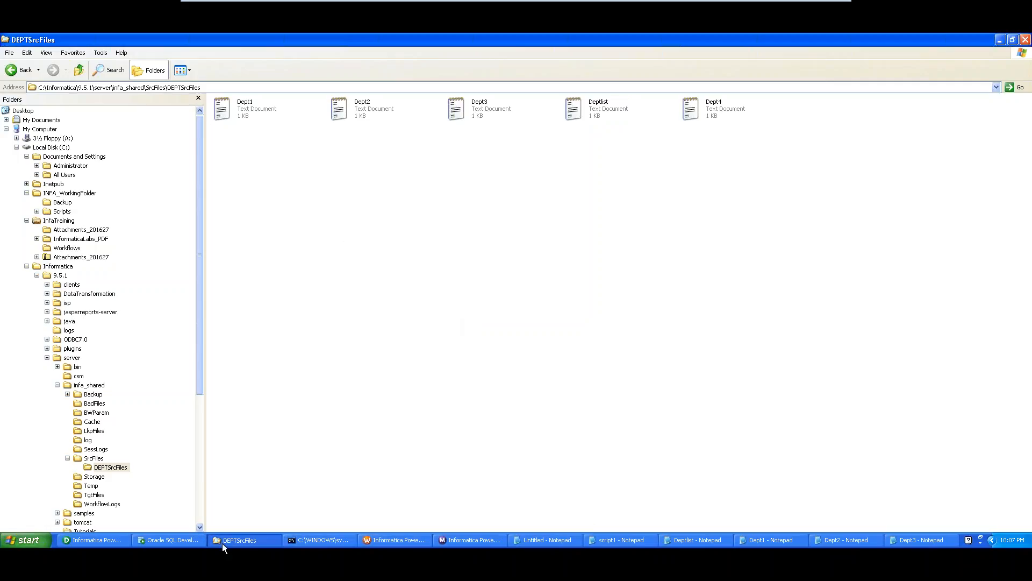
{"action": "left_click", "coordinate": [91, 540]}
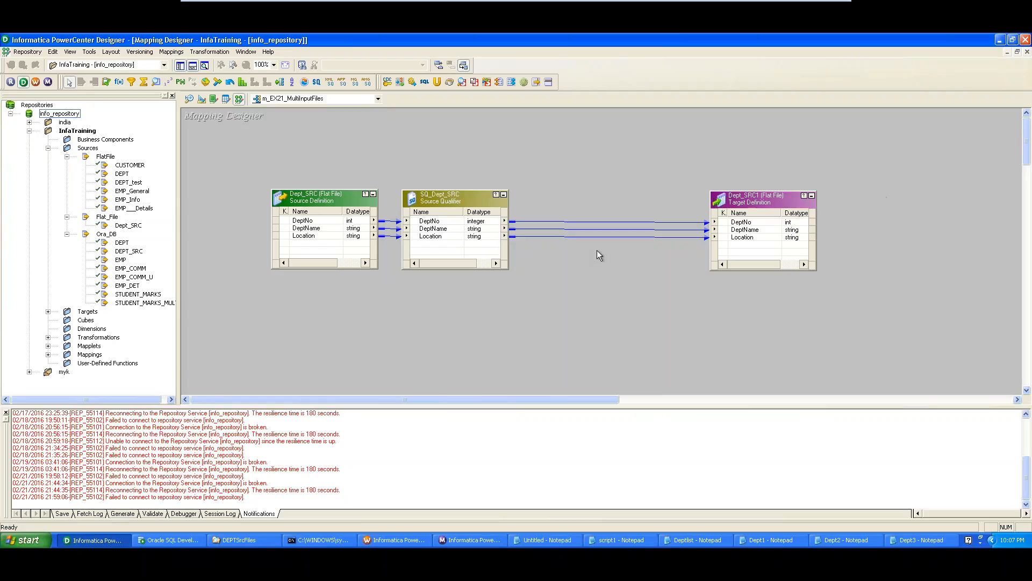
{"action": "left_click", "coordinate": [210, 52]}
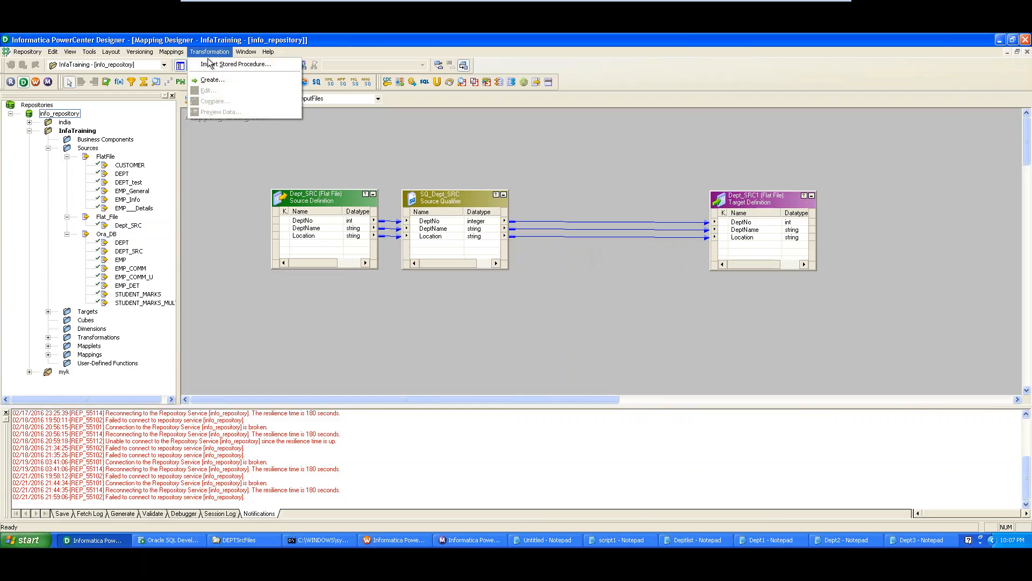
{"action": "left_click", "coordinate": [210, 81]}
{"action": "left_click", "coordinate": [625, 244]}
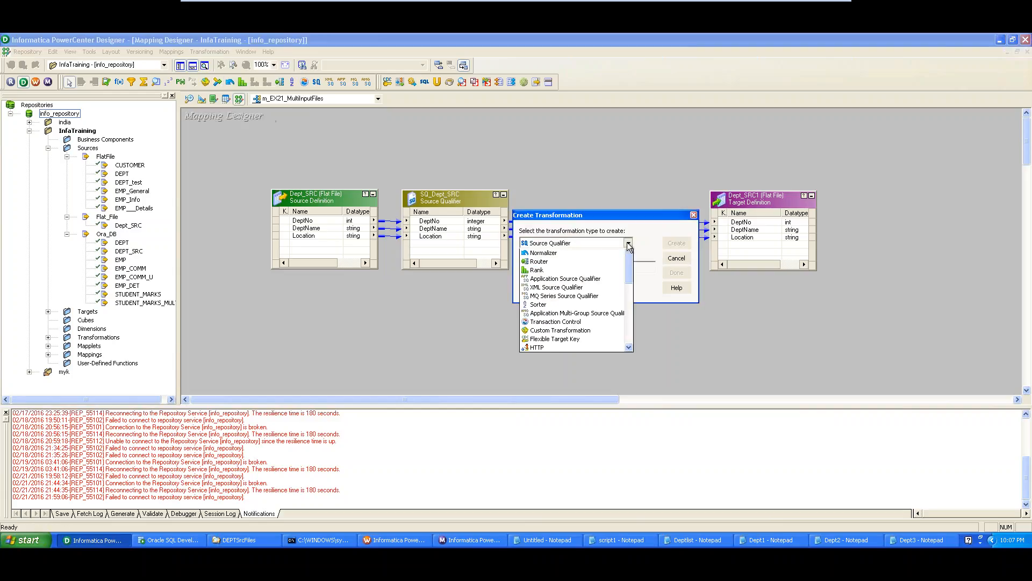
{"action": "mouse_move", "coordinate": [630, 273]}
{"action": "left_mouse_down"}
{"action": "mouse_move", "coordinate": [628, 338]}
{"action": "mouse_move", "coordinate": [629, 264]}
{"action": "left_mouse_up"}
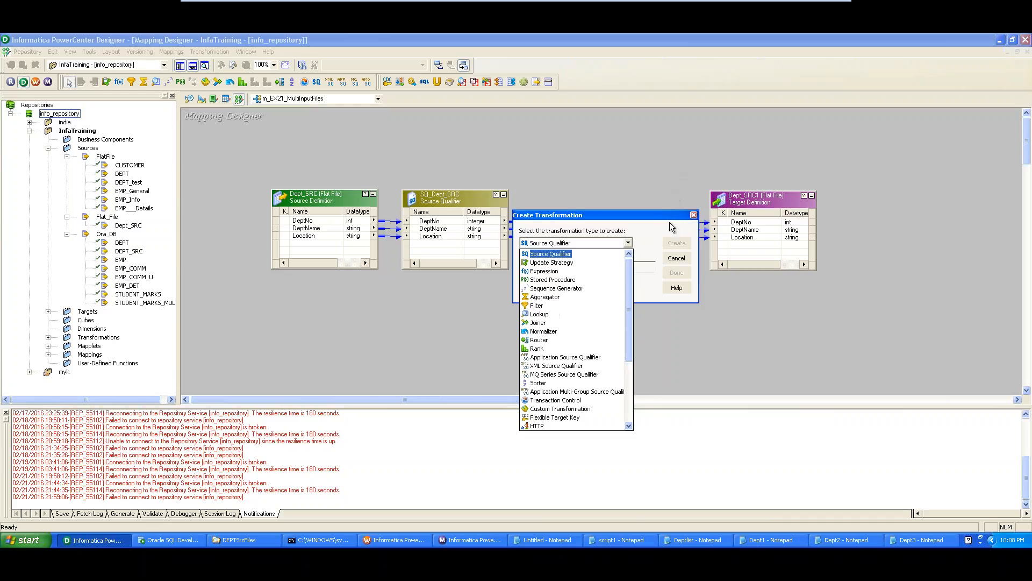
{"action": "left_click", "coordinate": [680, 262]}
{"action": "left_click", "coordinate": [676, 259]}
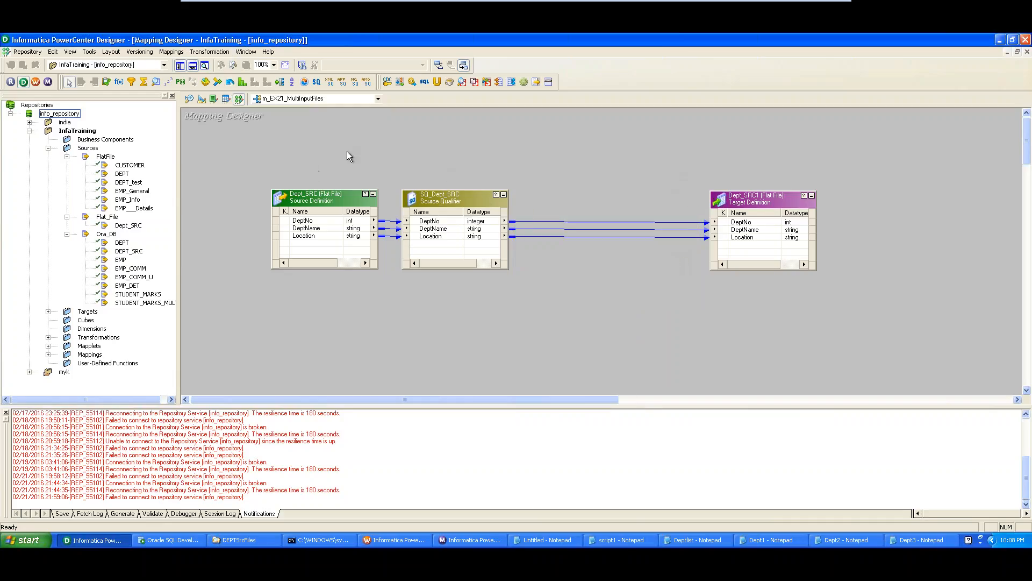
- Inspect SQ_Dept_SRC and Dept_SRC1 in the mapping, then switch to the Source Analyzer
{"action": "left_click", "coordinate": [443, 207]}
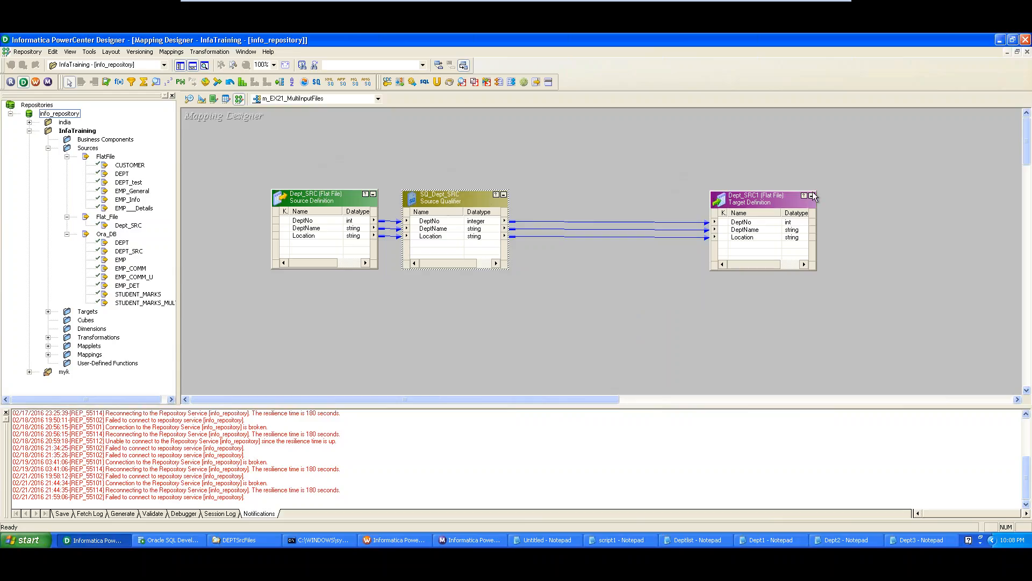
{"action": "left_click", "coordinate": [794, 201]}
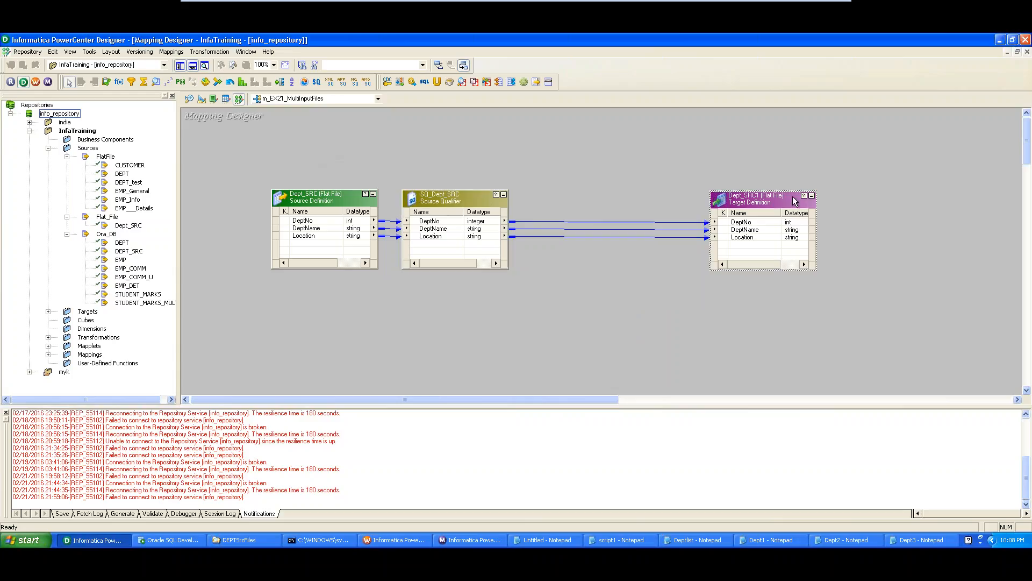
{"action": "left_click", "coordinate": [210, 51]}
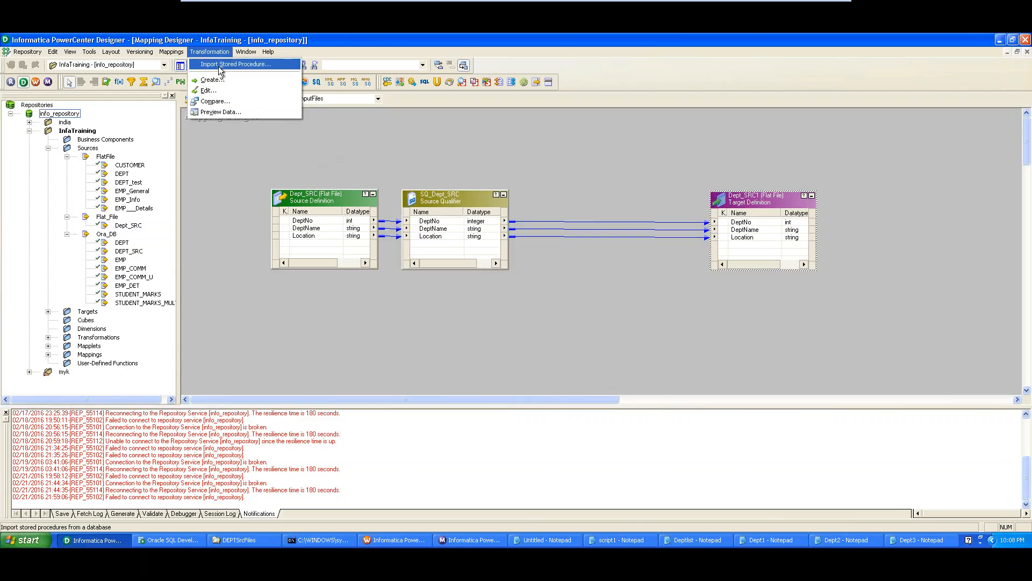
{"action": "left_click", "coordinate": [247, 162]}
{"action": "left_click", "coordinate": [190, 100]}
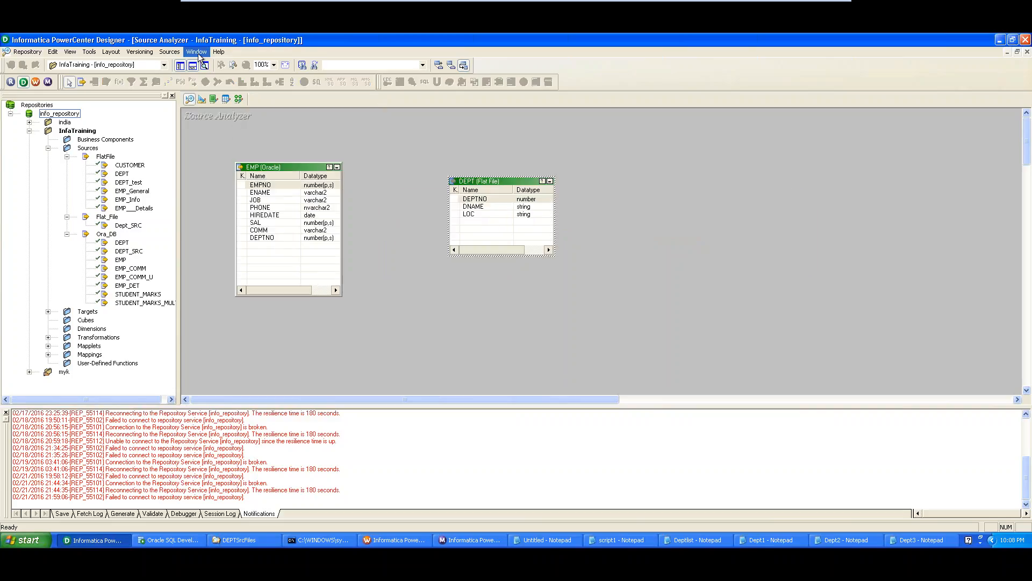
- Import from file via Sources > Import from File, showing All Files and choosing Dept1
{"action": "left_click", "coordinate": [169, 52]}
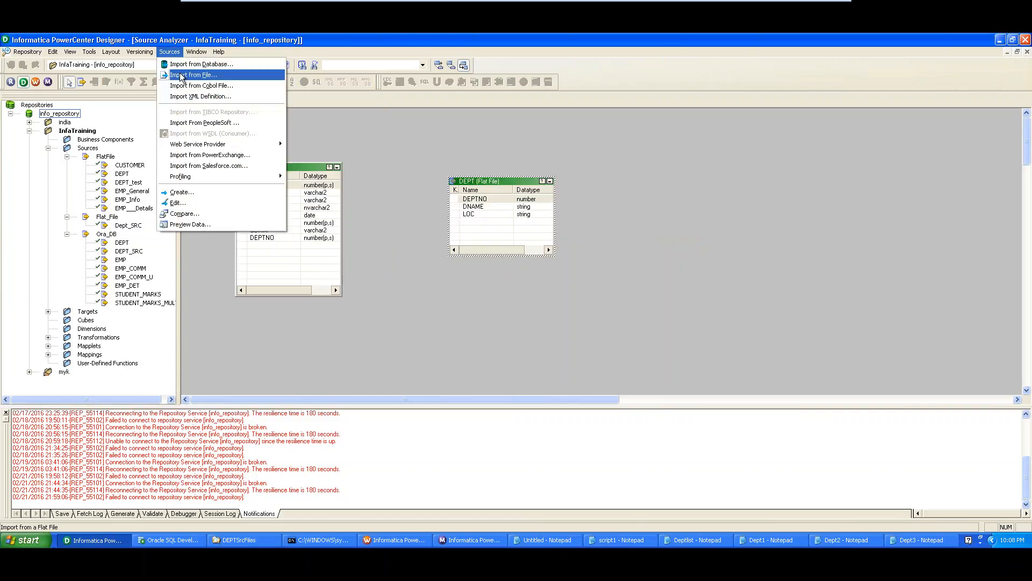
{"action": "left_click", "coordinate": [208, 77]}
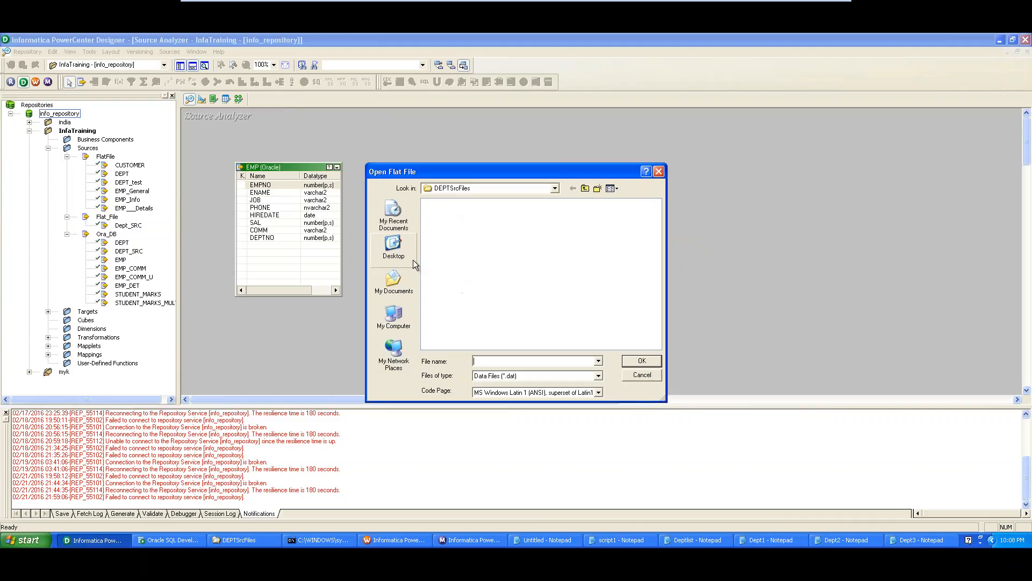
{"action": "left_click", "coordinate": [515, 376]}
{"action": "left_click", "coordinate": [507, 391]}
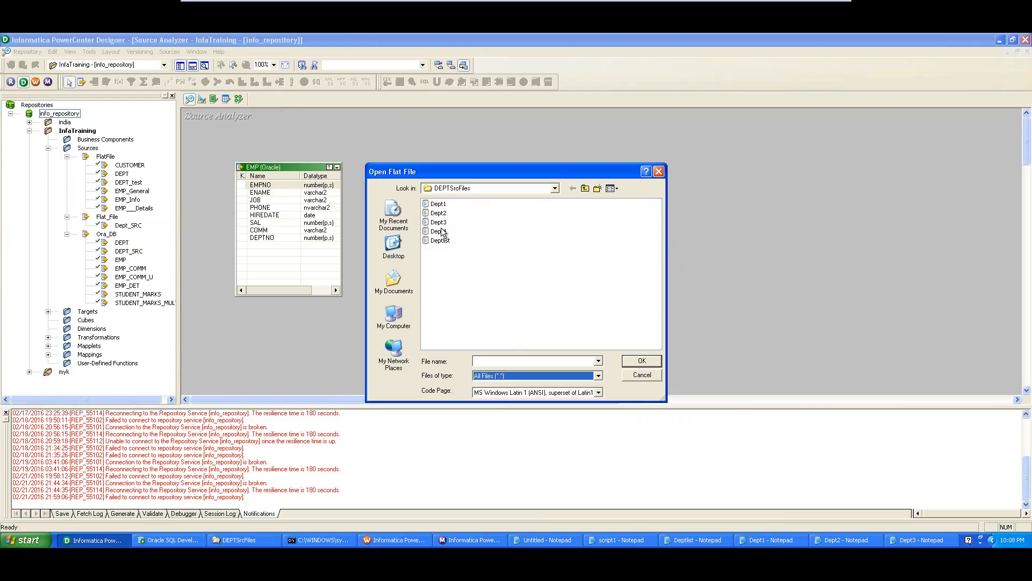
{"action": "left_click", "coordinate": [439, 204]}
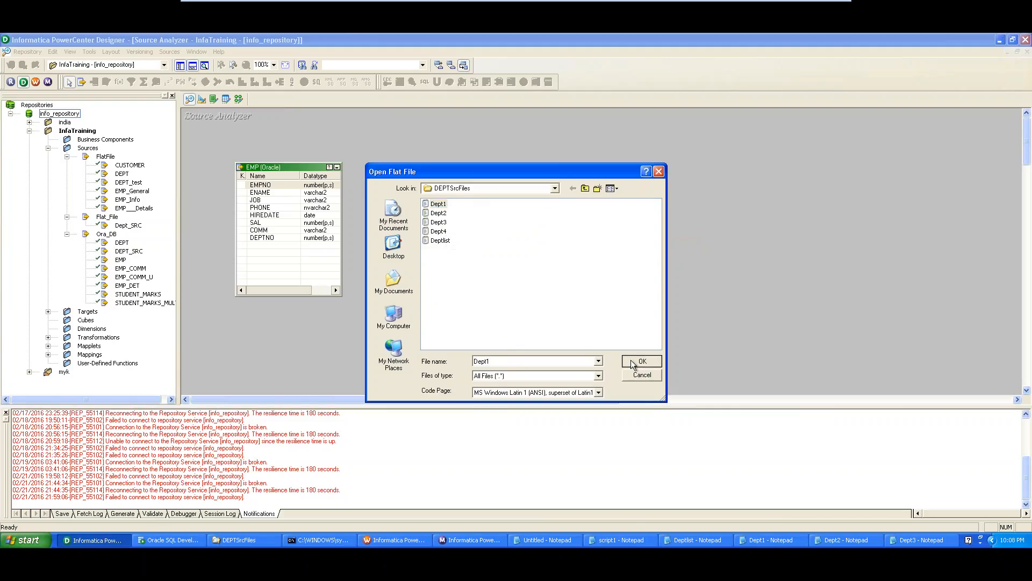
{"action": "left_click", "coordinate": [631, 360]}
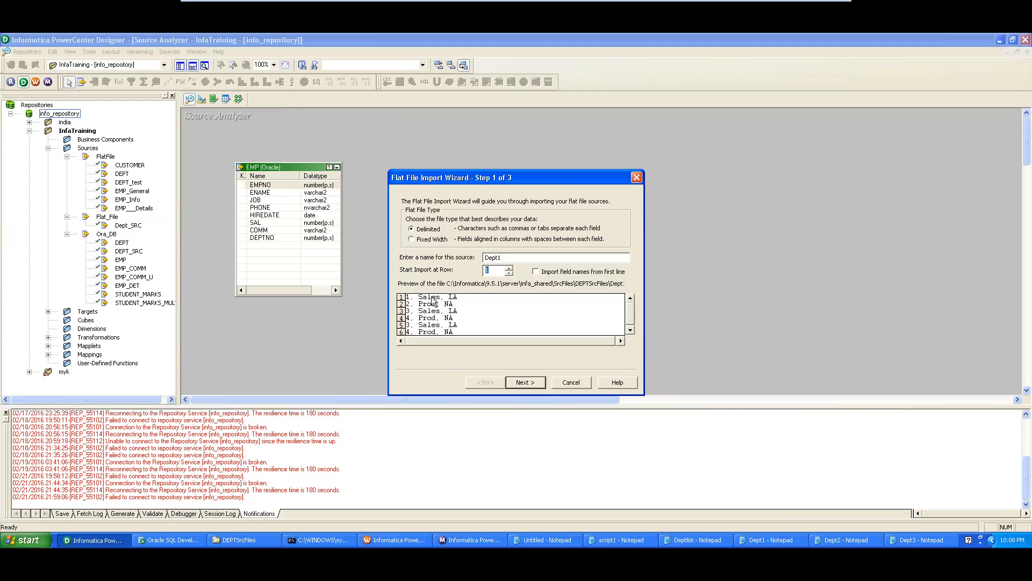
- Keep Comma as the only delimiter for Dept1 and advance the wizard to Step 3
{"action": "left_click", "coordinate": [522, 382]}
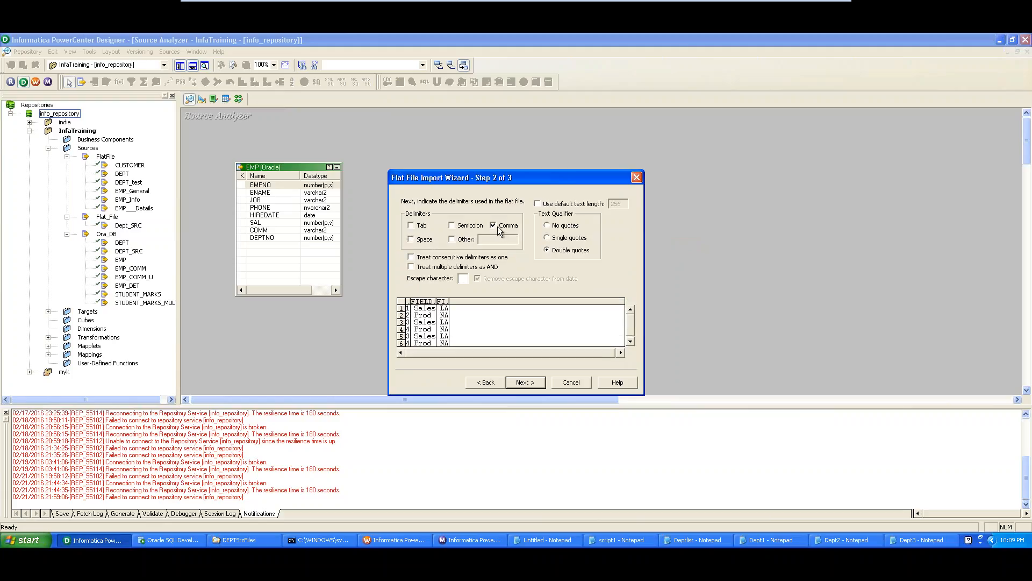
{"action": "left_click", "coordinate": [486, 383]}
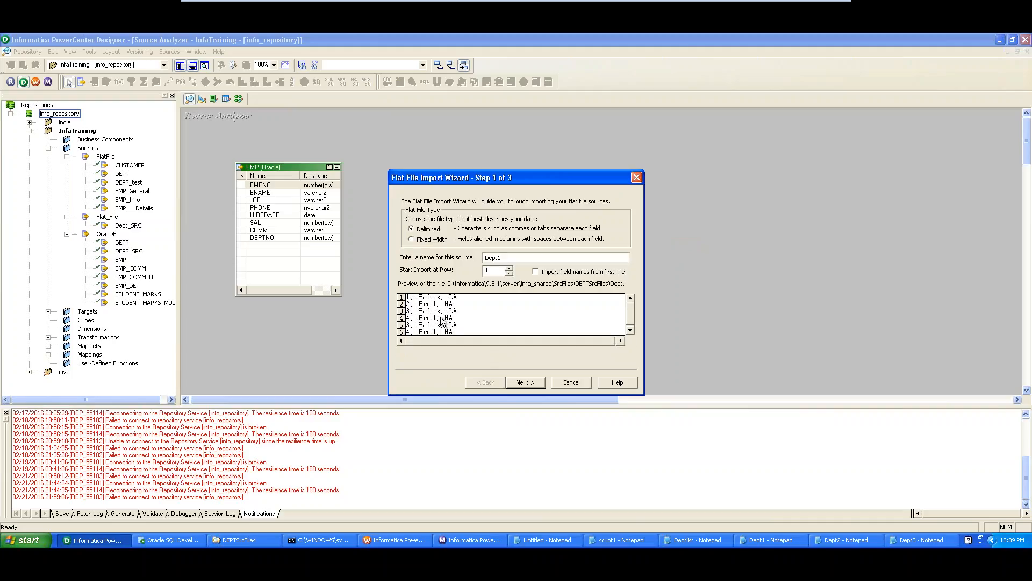
{"action": "left_click", "coordinate": [517, 380]}
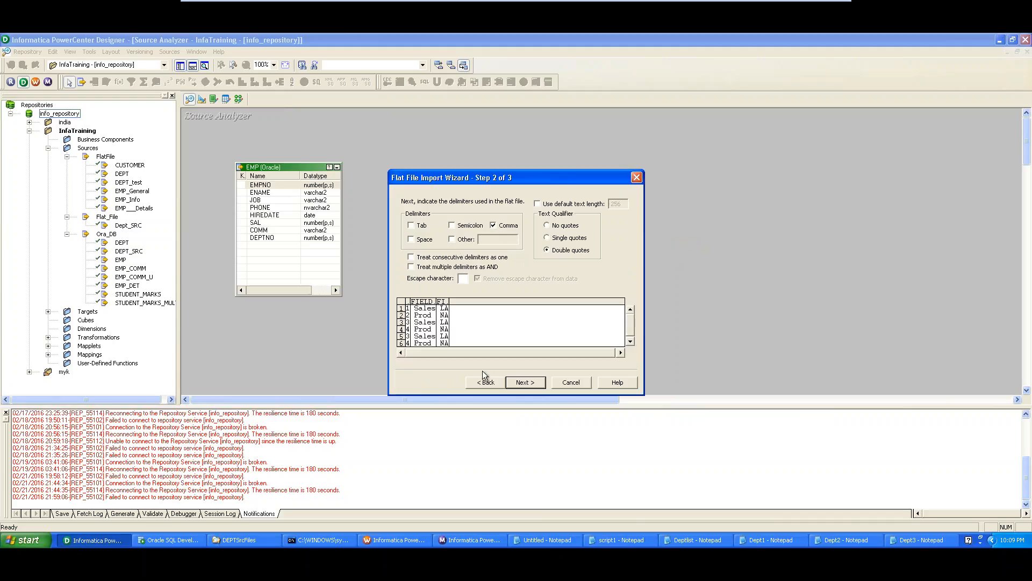
{"action": "left_click", "coordinate": [451, 239]}
{"action": "left_click", "coordinate": [452, 239]}
{"action": "left_click", "coordinate": [525, 383]}
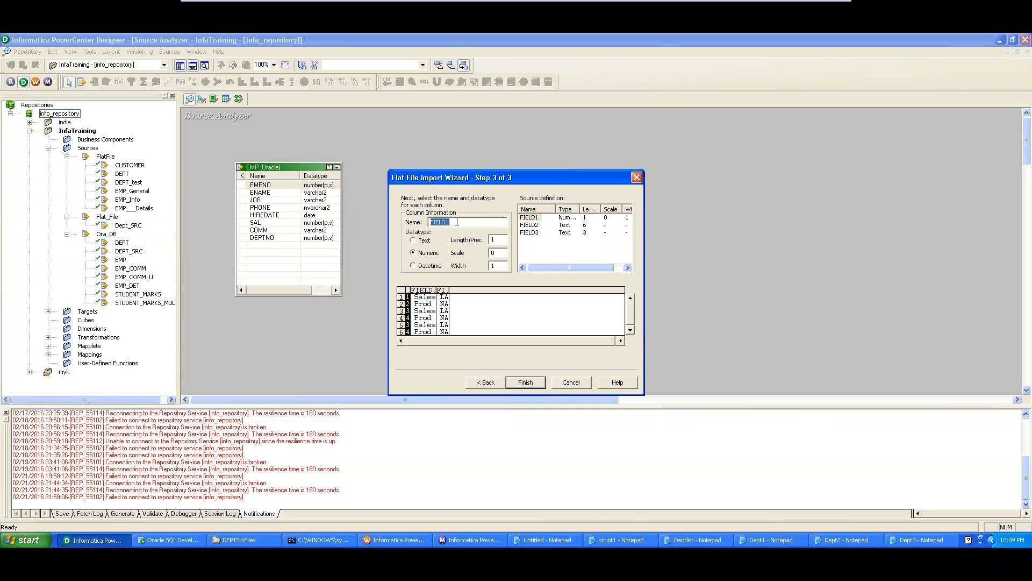
- Rename FIELD1, FIELD2, FIELD3 to DEPTNO, NAME and LOC and finish the Dept1 import
{"action": "type", "text": "DEPTNO"}
{"action": "left_click", "coordinate": [542, 226]}
{"action": "double_click", "coordinate": [444, 223]}
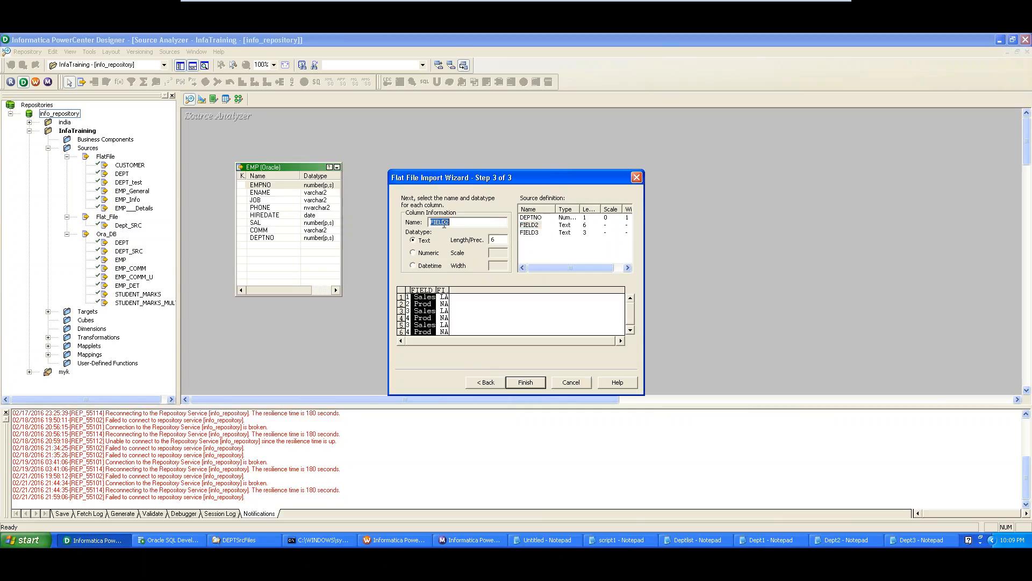
{"action": "type", "text": "NAME"}
{"action": "left_click", "coordinate": [530, 232]}
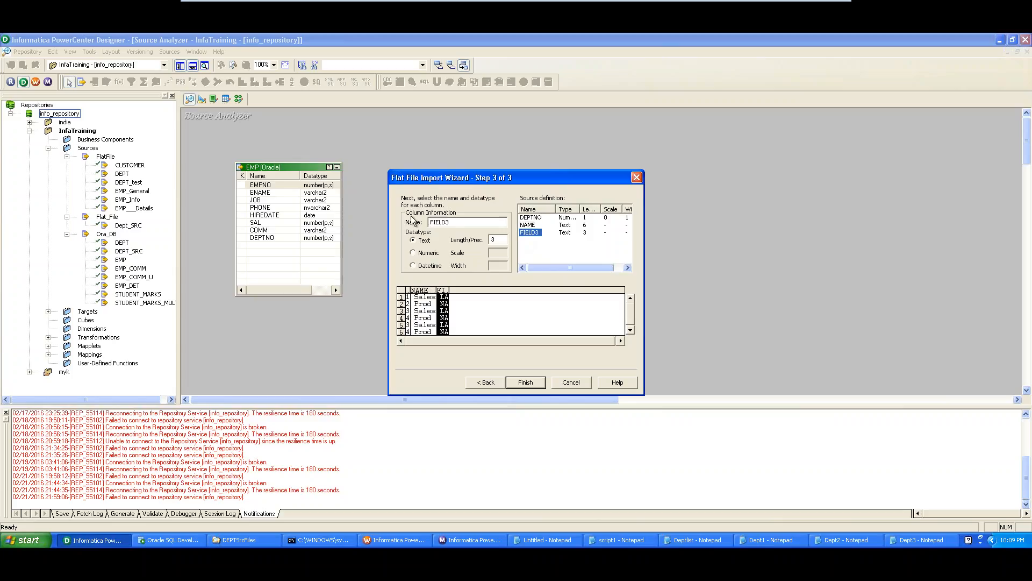
{"action": "double_click", "coordinate": [441, 222]}
{"action": "type", "text": "LOC"}
{"action": "left_click", "coordinate": [525, 382]}
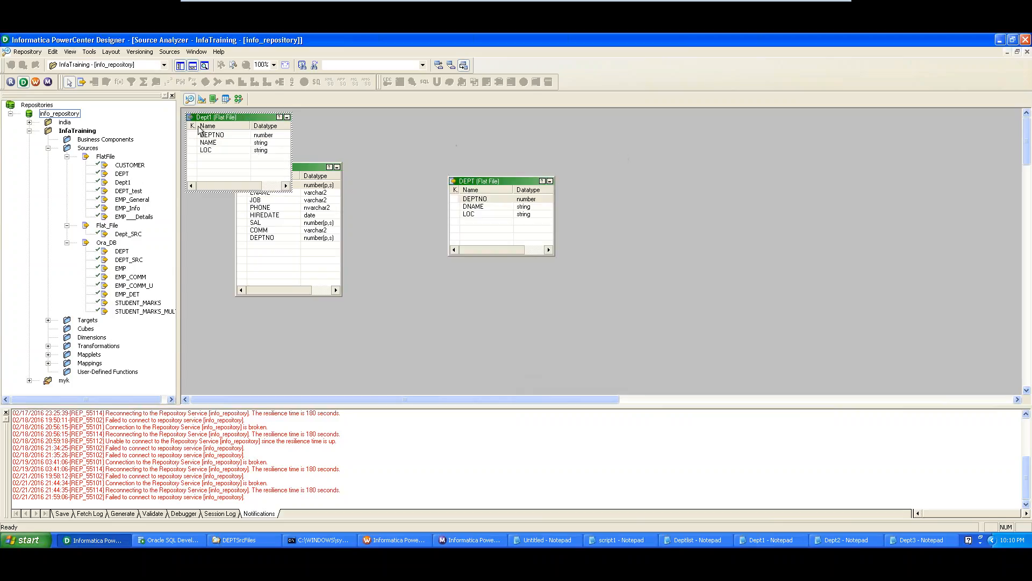
- Move Dept1 to the upper right, then rearrange Dept_SRC, SQ_Dept_SRC and Dept_SRC1 in the mapping
{"action": "left_click_drag", "start_coordinate": [206, 118], "coordinate": [689, 153]}
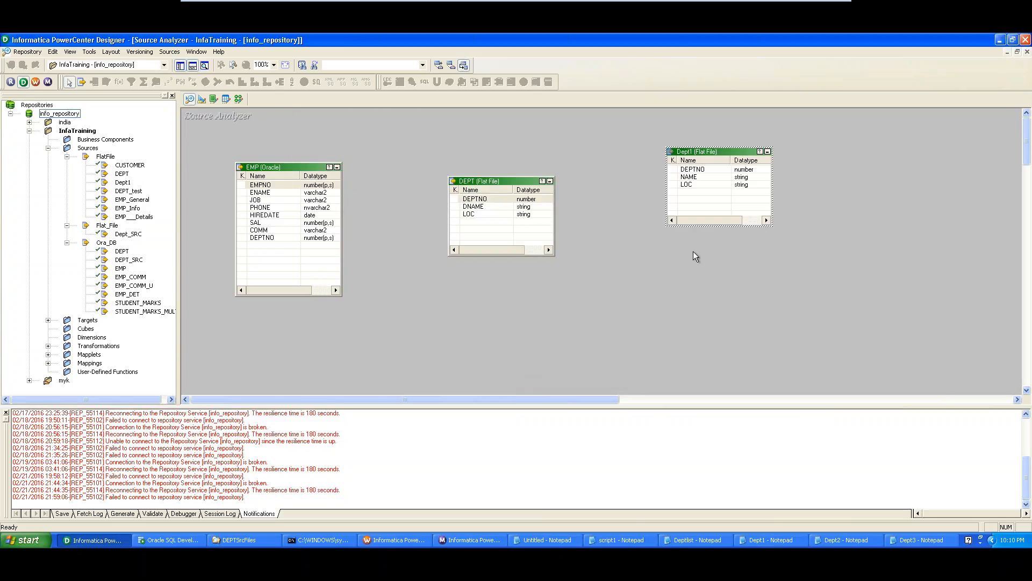
{"action": "left_click", "coordinate": [239, 99]}
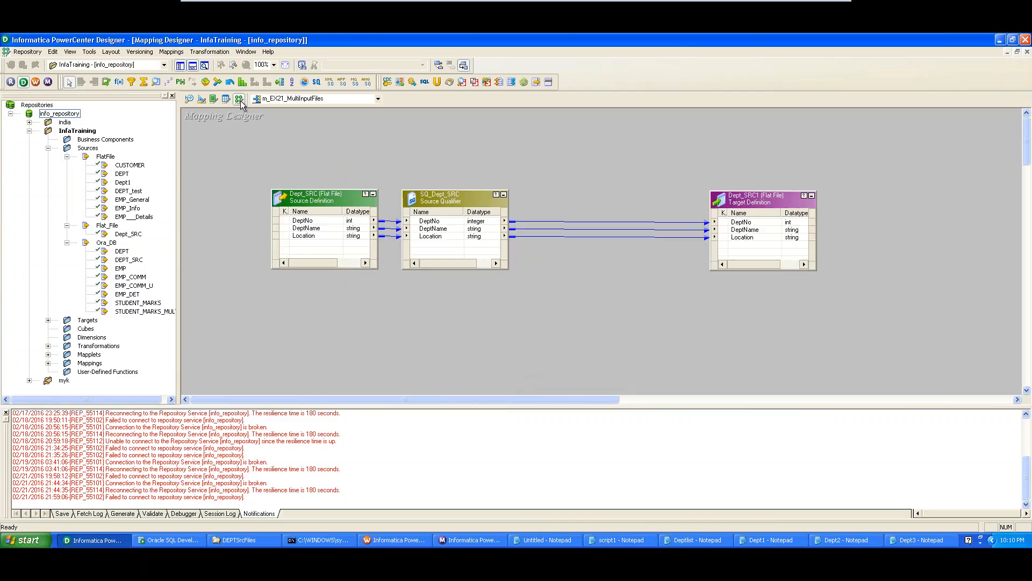
{"action": "left_click_drag", "start_coordinate": [320, 203], "coordinate": [273, 176]}
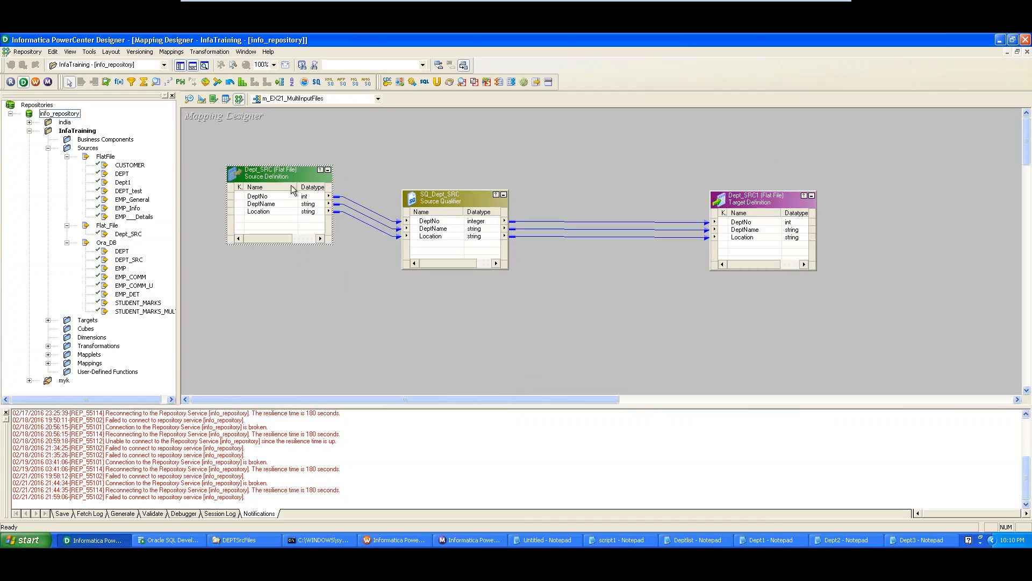
{"action": "left_click_drag", "start_coordinate": [453, 199], "coordinate": [479, 175]}
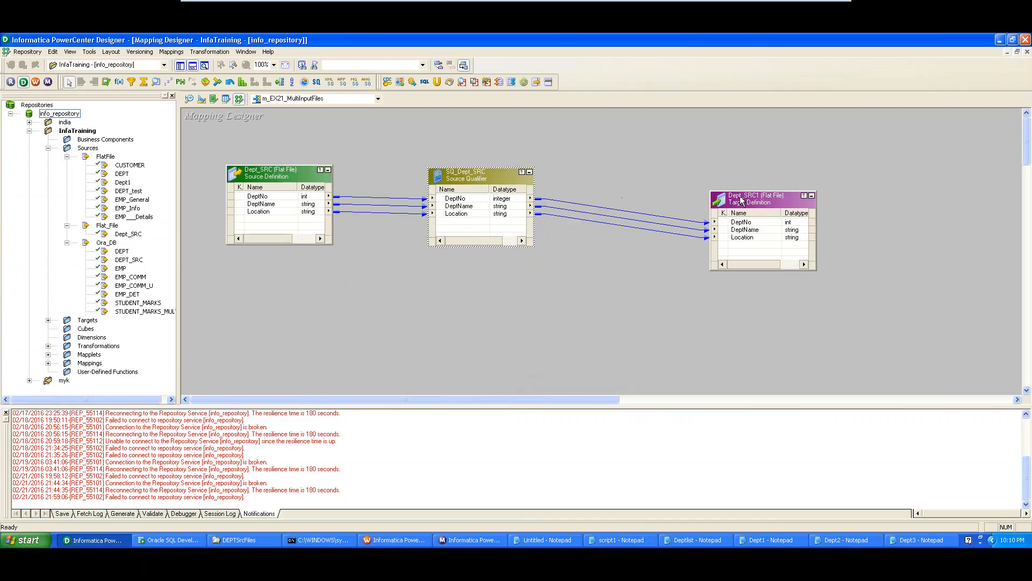
{"action": "left_click_drag", "start_coordinate": [742, 200], "coordinate": [771, 180]}
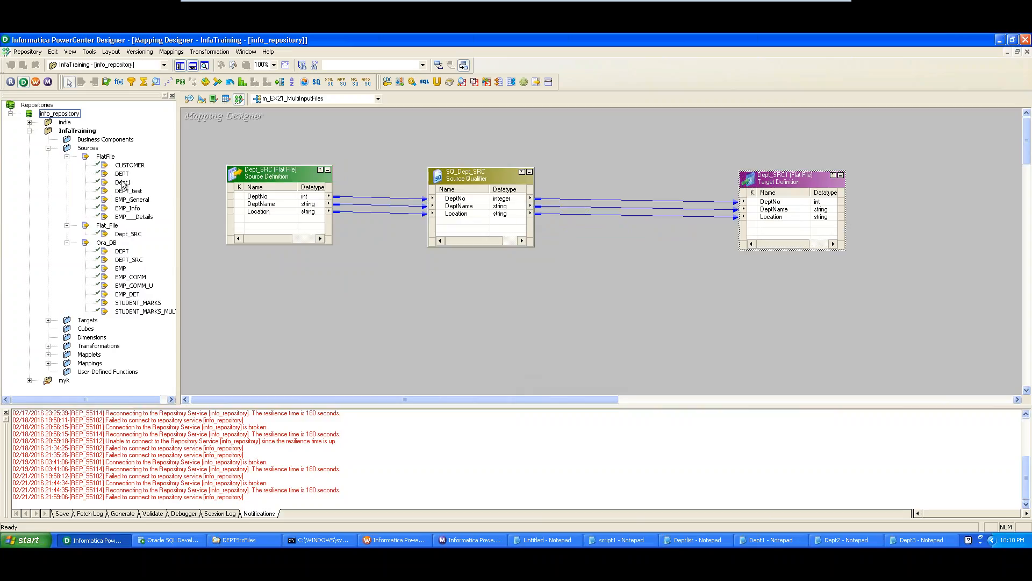
- Locate Dept1 under FlatFile sources and drag SQ_Dept_SRC closer to Dept_SRC
{"action": "left_click", "coordinate": [122, 183]}
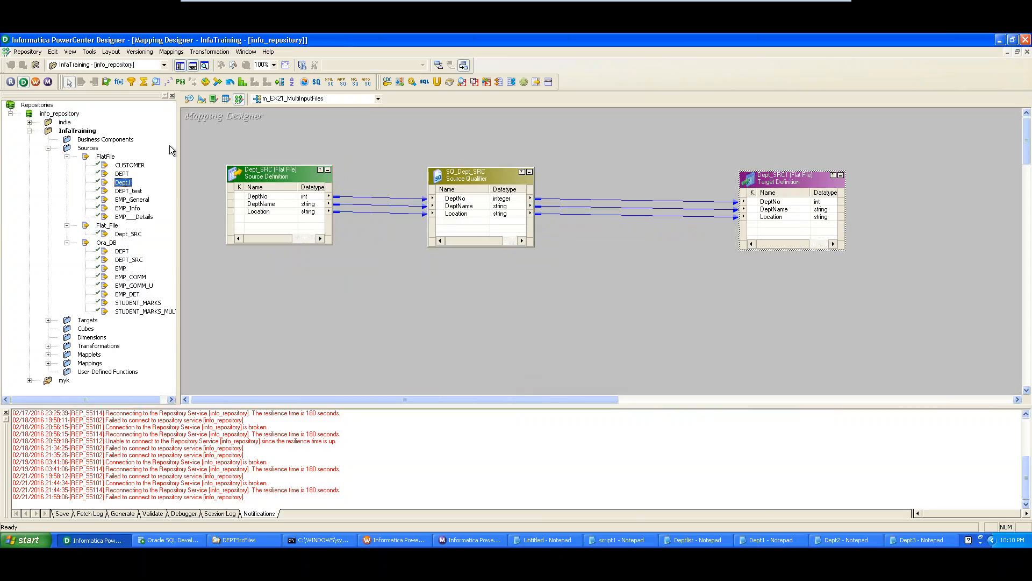
{"action": "left_click", "coordinate": [93, 148]}
{"action": "left_click", "coordinate": [106, 156]}
{"action": "left_click_drag", "start_coordinate": [496, 177], "coordinate": [428, 171]}
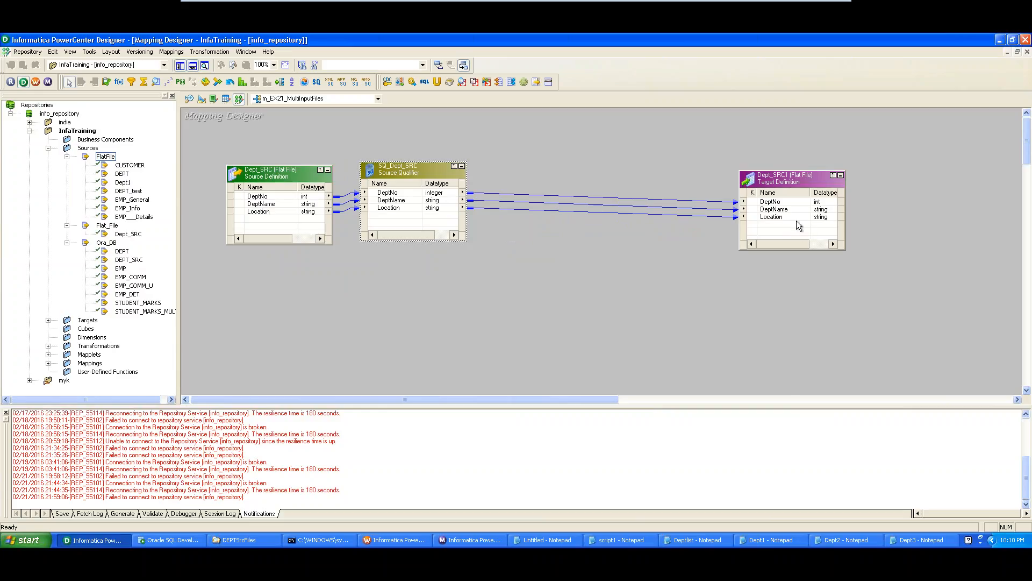
{"action": "left_click", "coordinate": [202, 99]}
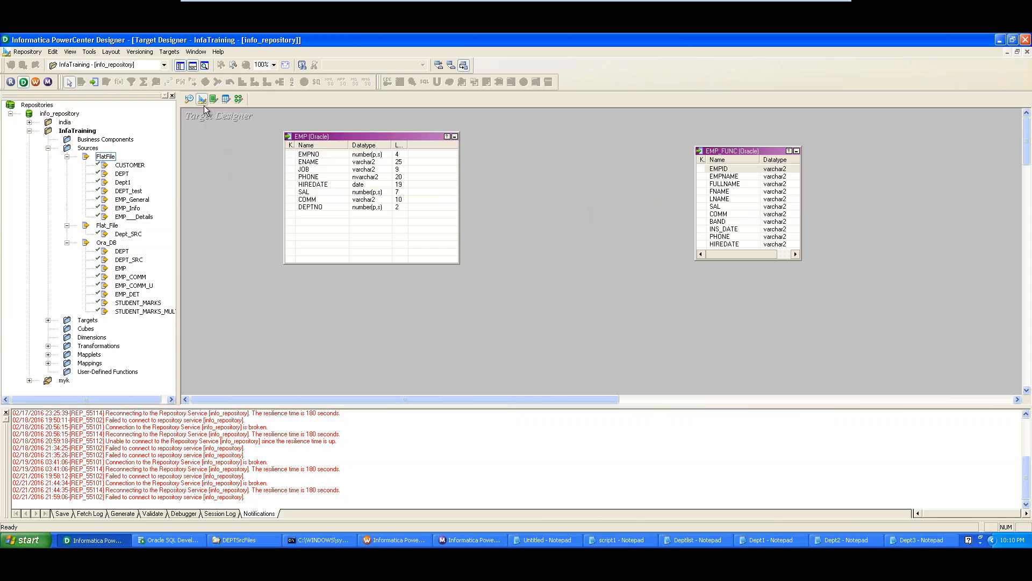
{"action": "left_click", "coordinate": [239, 99]}
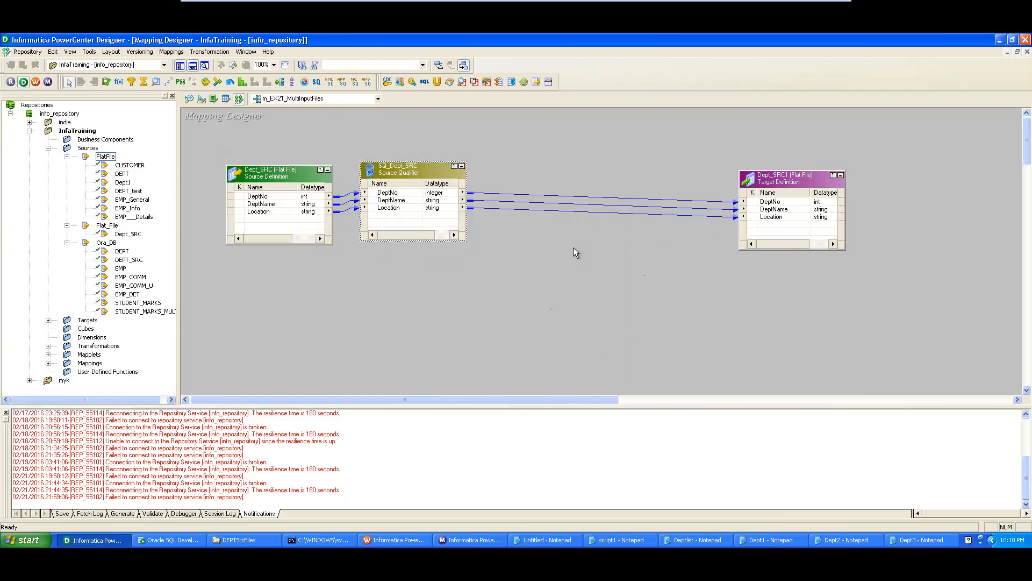
{"action": "left_click", "coordinate": [172, 52]}
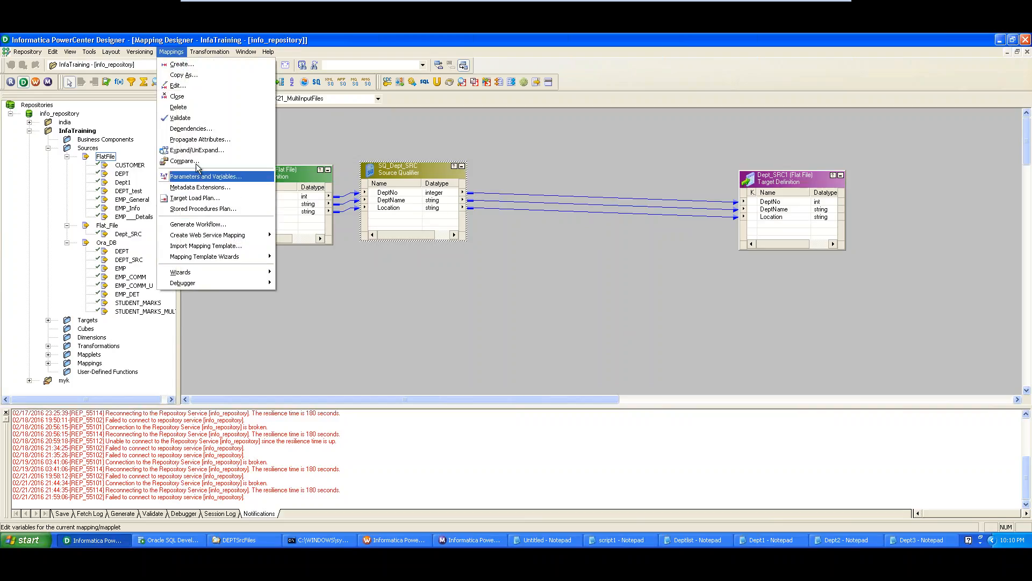
- Run Mappings > Validate and confirm m_EX21_MultiInputFiles is reported as VALID
{"action": "left_click", "coordinate": [196, 118]}
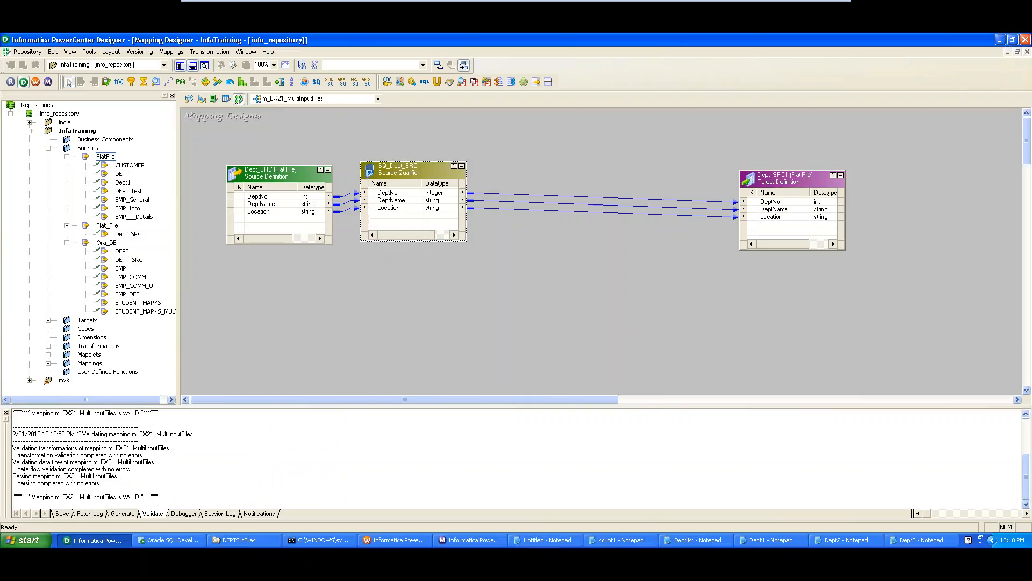
{"action": "left_click_drag", "start_coordinate": [31, 497], "coordinate": [181, 495]}
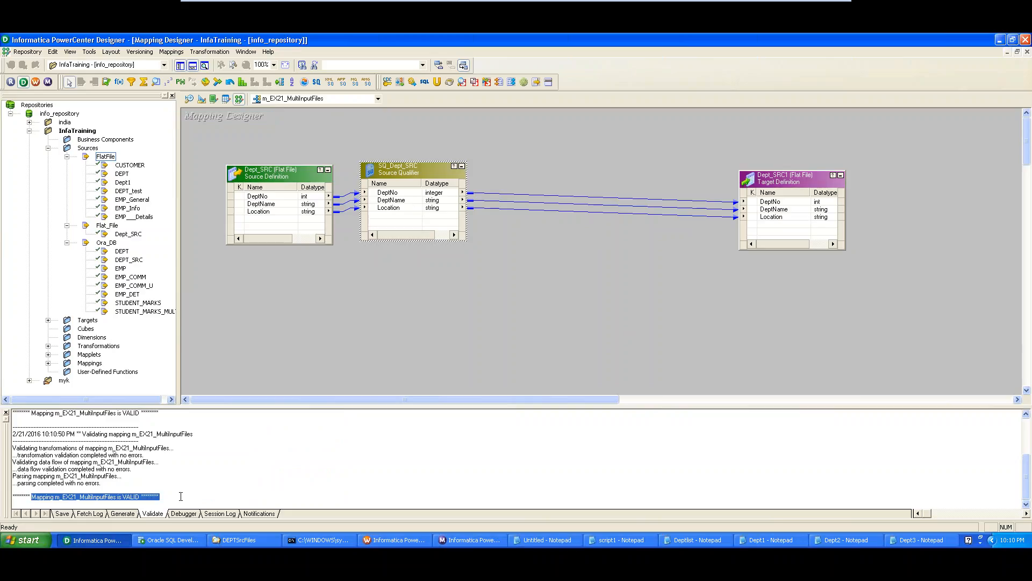
{"action": "left_click", "coordinate": [171, 52]}
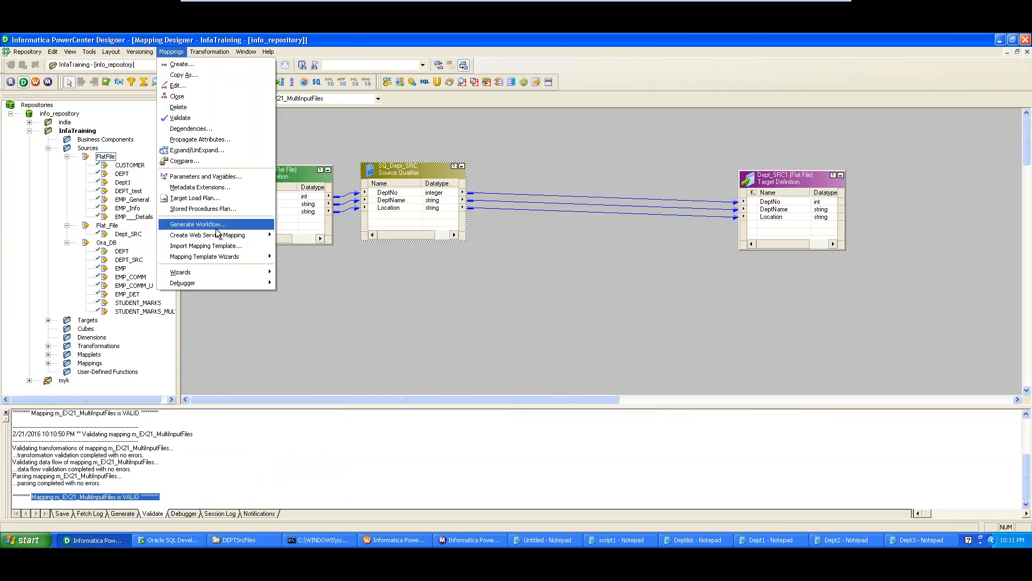
{"action": "left_click", "coordinate": [302, 272]}
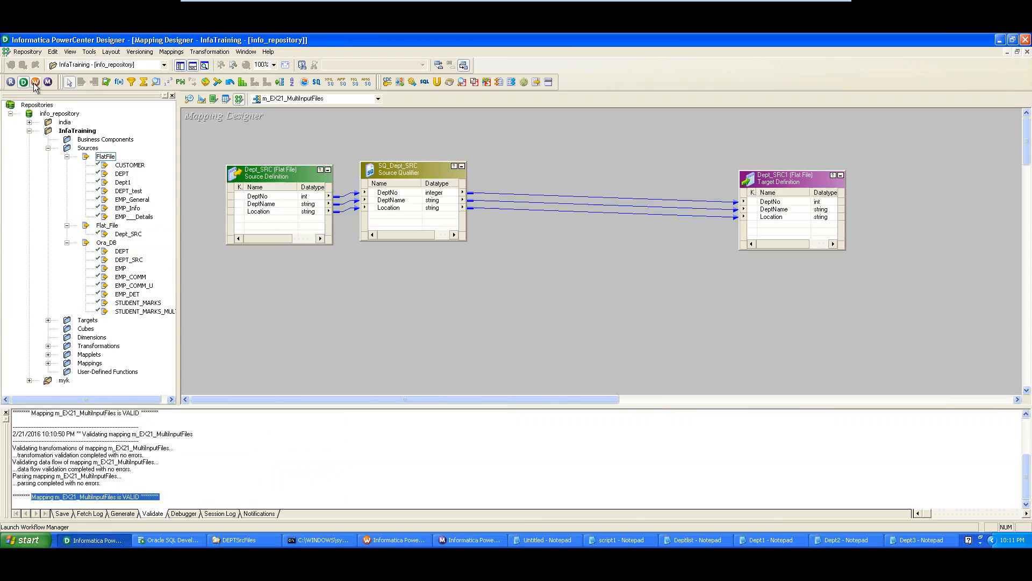
- Launch Generate Workflow from the mapping, accepting the non-reusable session and connection defaults
{"action": "right_click", "coordinate": [208, 142]}
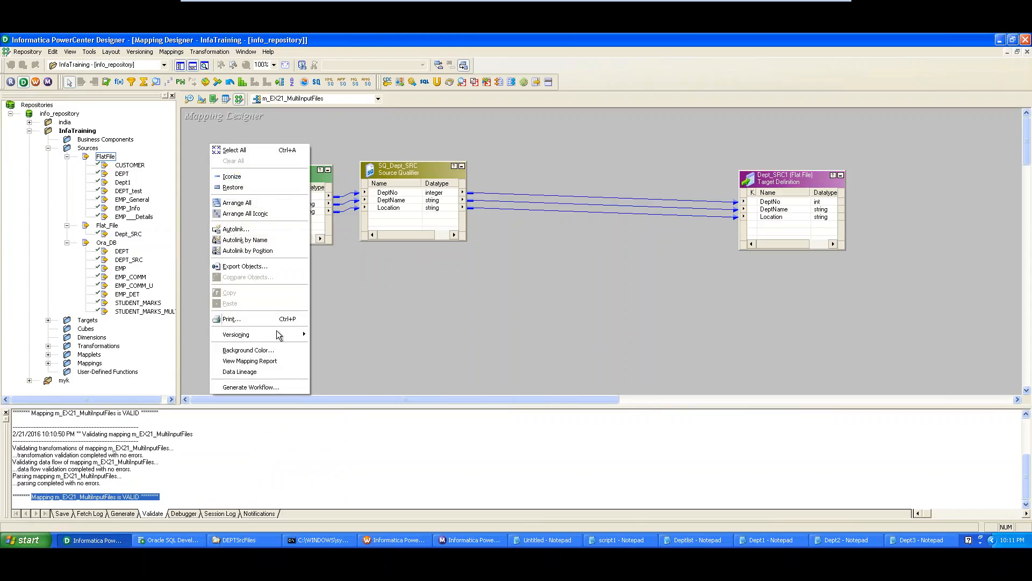
{"action": "left_click", "coordinate": [272, 388]}
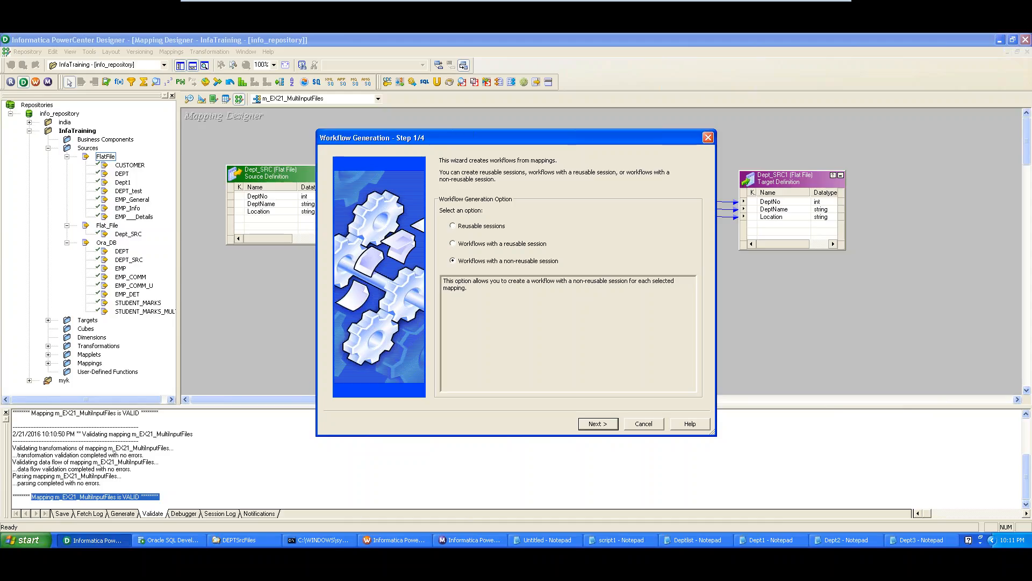
{"action": "left_click", "coordinate": [608, 424]}
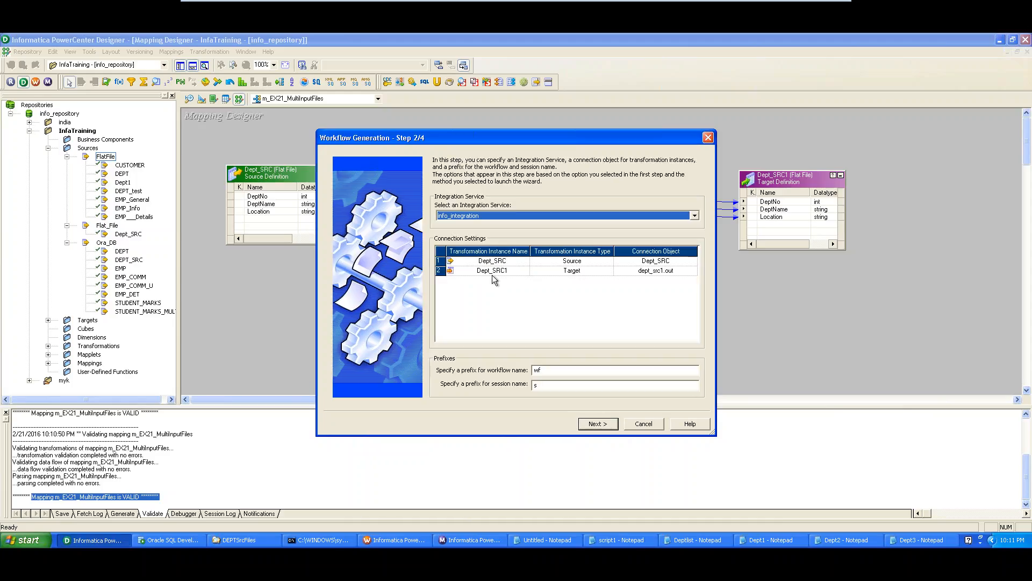
{"action": "left_click", "coordinate": [609, 425]}
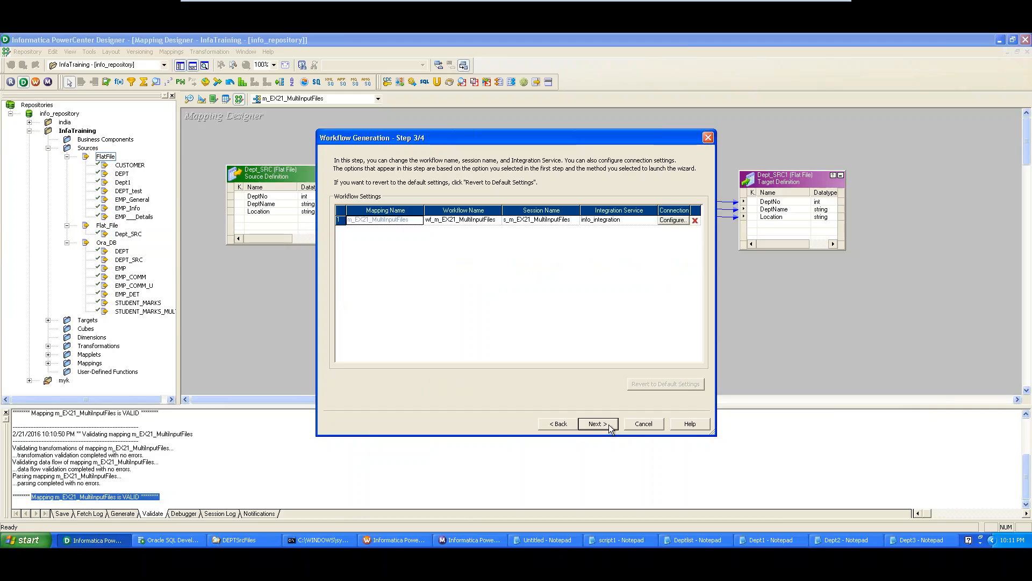
- Rename the workflow to wf_m_EX21_MultiInputFiles1, append s1 to the session name, and finish
{"action": "left_click", "coordinate": [471, 221]}
{"action": "type", "text": "1"}
{"action": "left_click", "coordinate": [598, 423]}
{"action": "left_click", "coordinate": [515, 302]}
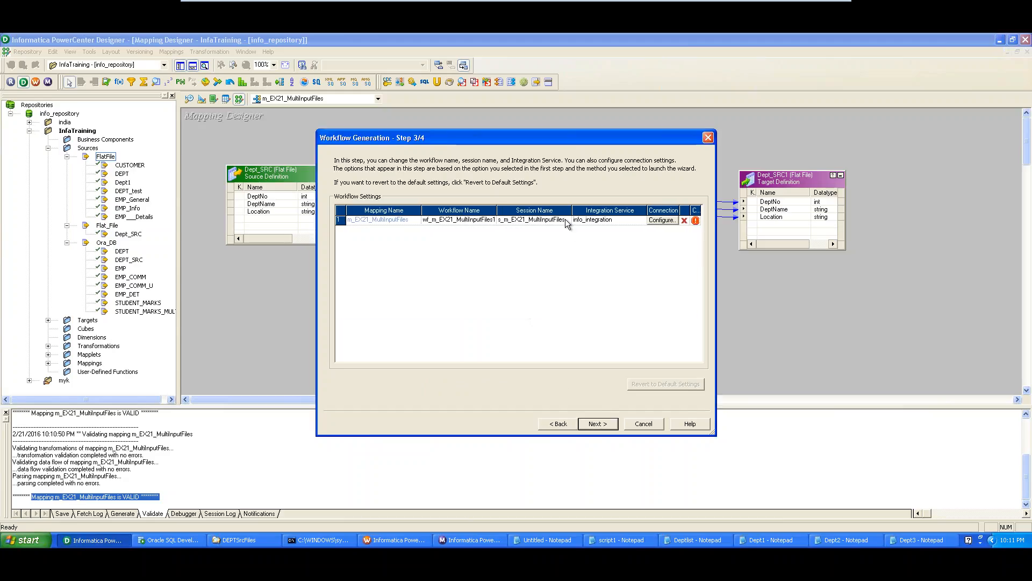
{"action": "left_click", "coordinate": [540, 220]}
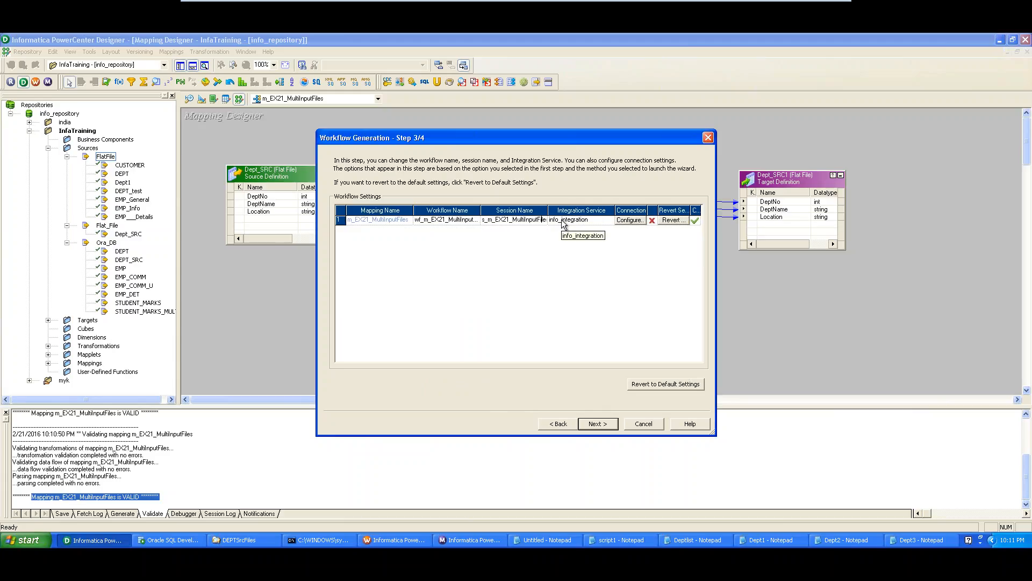
{"action": "key", "text": "Right"}
{"action": "key", "text": "Right"}
{"action": "key", "text": "Right"}
{"action": "key", "text": "Right"}
{"action": "key", "text": "Right"}
{"action": "key", "text": "Right"}
{"action": "key", "text": "Right"}
{"action": "key", "text": "Right"}
{"action": "key", "text": "Right"}
{"action": "left_click", "coordinate": [547, 220]}
{"action": "type", "text": "s"}
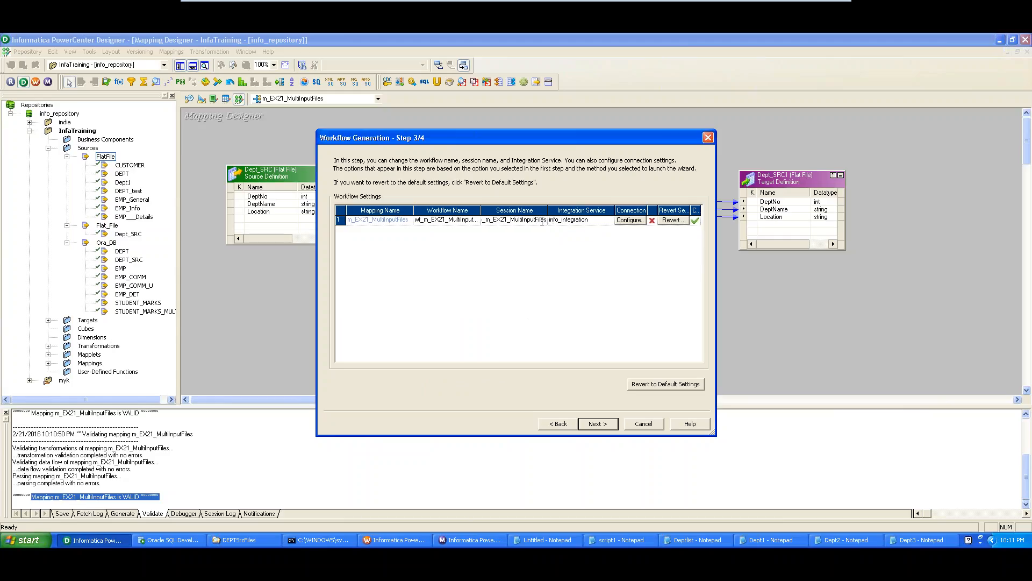
{"action": "type", "text": "1"}
{"action": "left_click", "coordinate": [597, 424]}
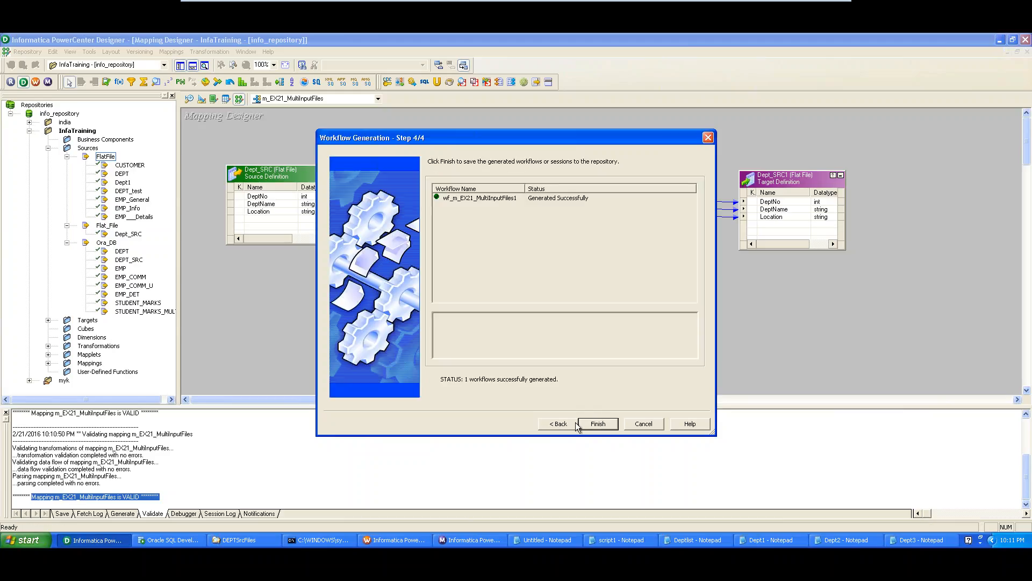
{"action": "left_click", "coordinate": [597, 424]}
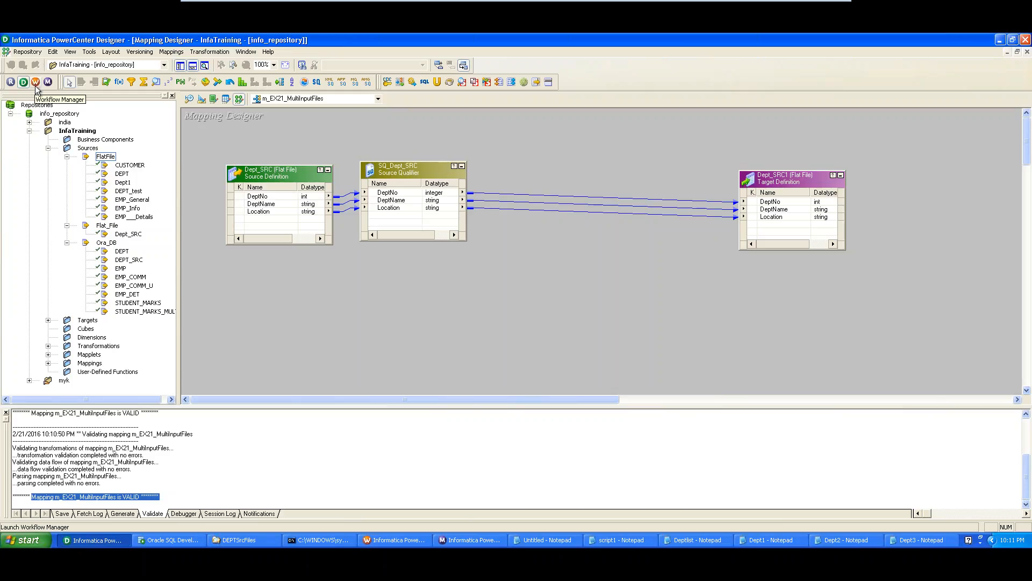
- In Workflow Manager, open Edit Tasks for the s_m_EX21_MultiInputFiles session
{"action": "left_click", "coordinate": [383, 539]}
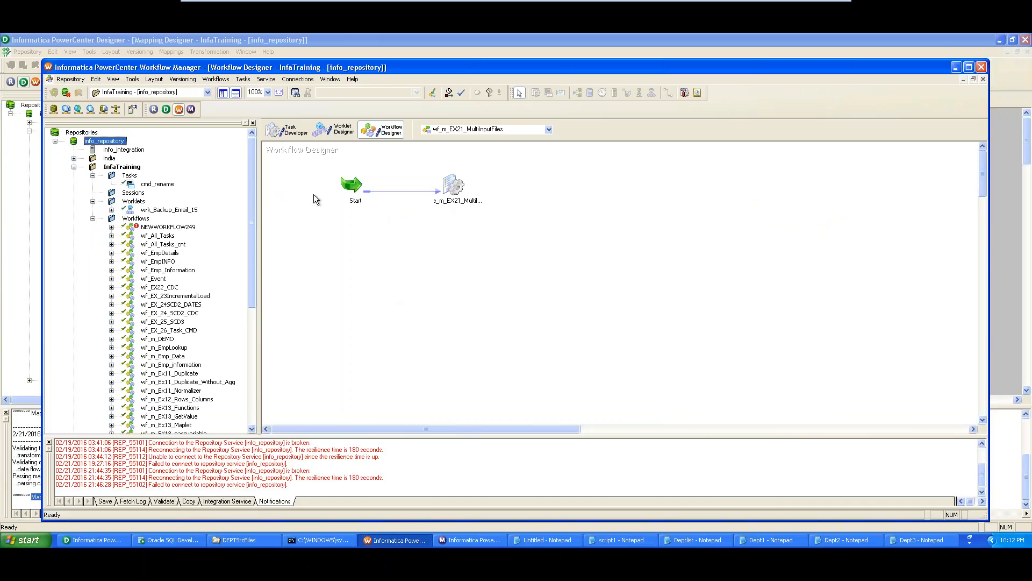
{"action": "left_click", "coordinate": [243, 79]}
{"action": "left_click", "coordinate": [245, 79]}
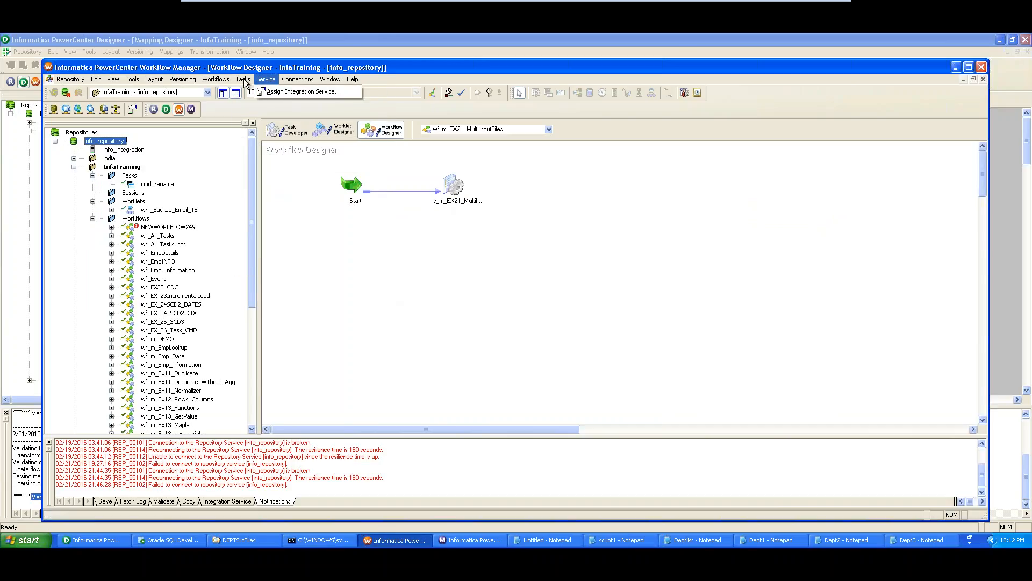
{"action": "left_click", "coordinate": [244, 80]}
{"action": "left_click", "coordinate": [573, 307]}
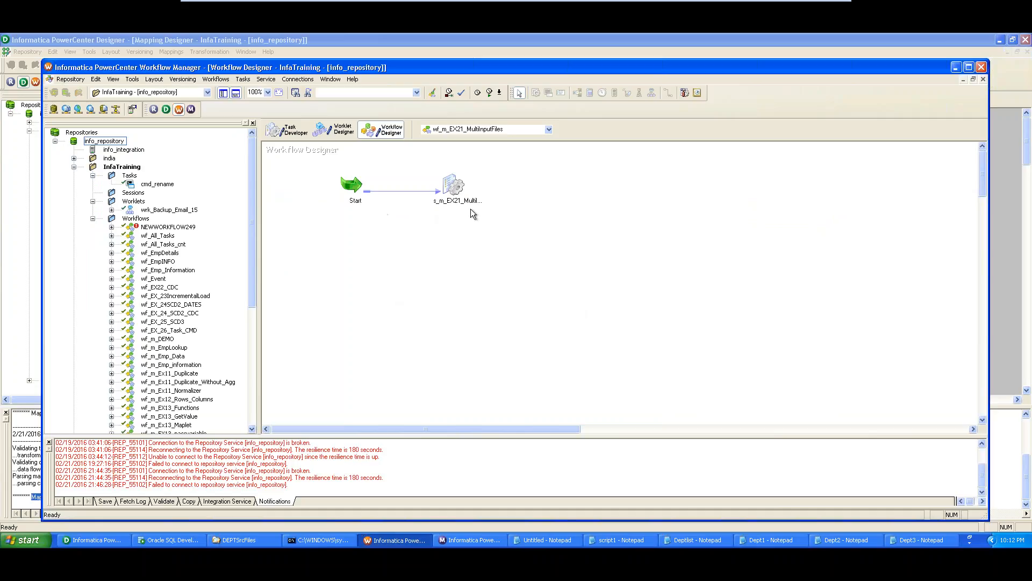
{"action": "left_click", "coordinate": [460, 191]}
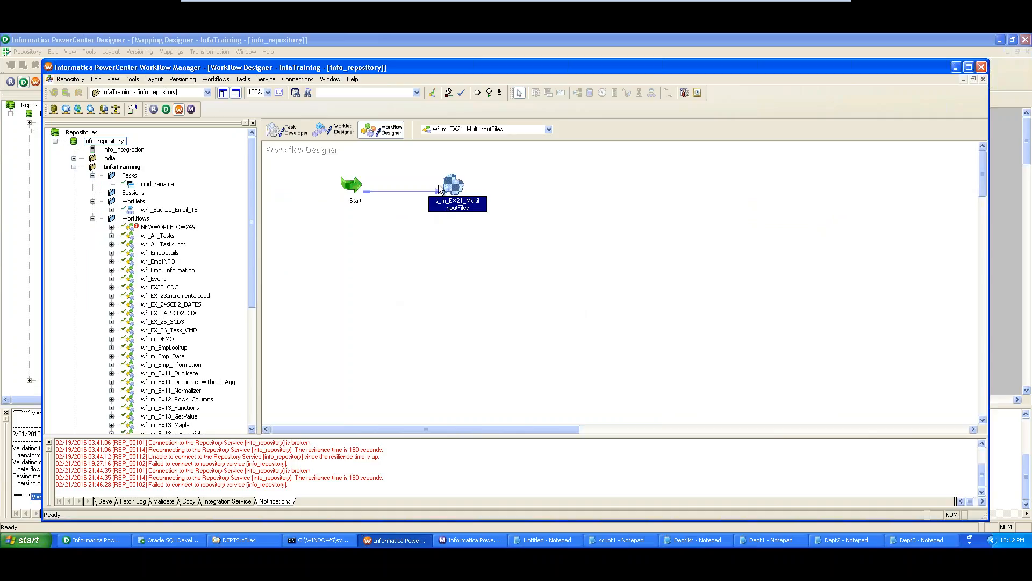
{"action": "mouse_move", "coordinate": [449, 186]}
{"action": "left_click", "coordinate": [243, 79]}
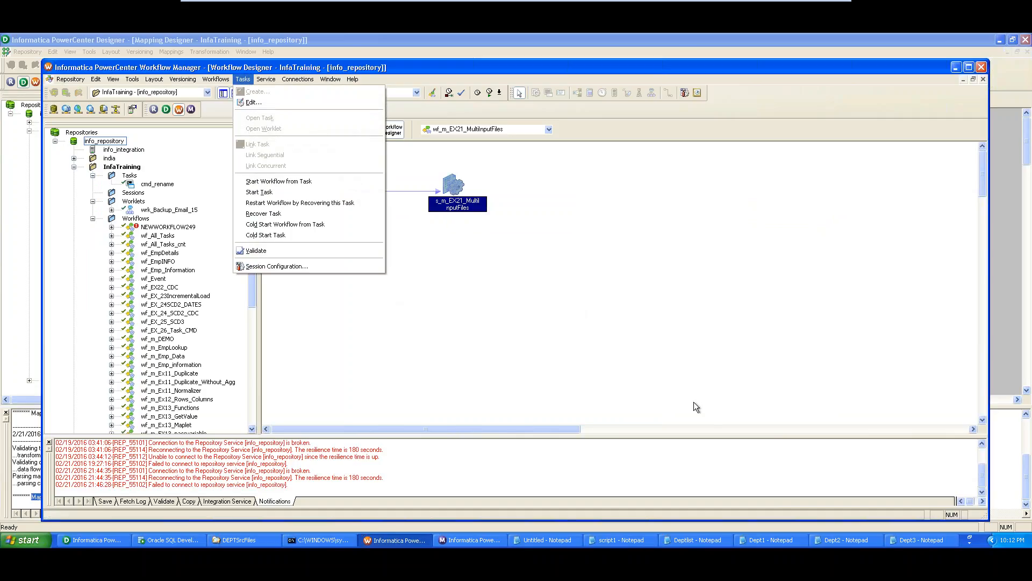
{"action": "left_click", "coordinate": [392, 276]}
{"action": "right_click", "coordinate": [393, 276]}
{"action": "left_click", "coordinate": [453, 185]}
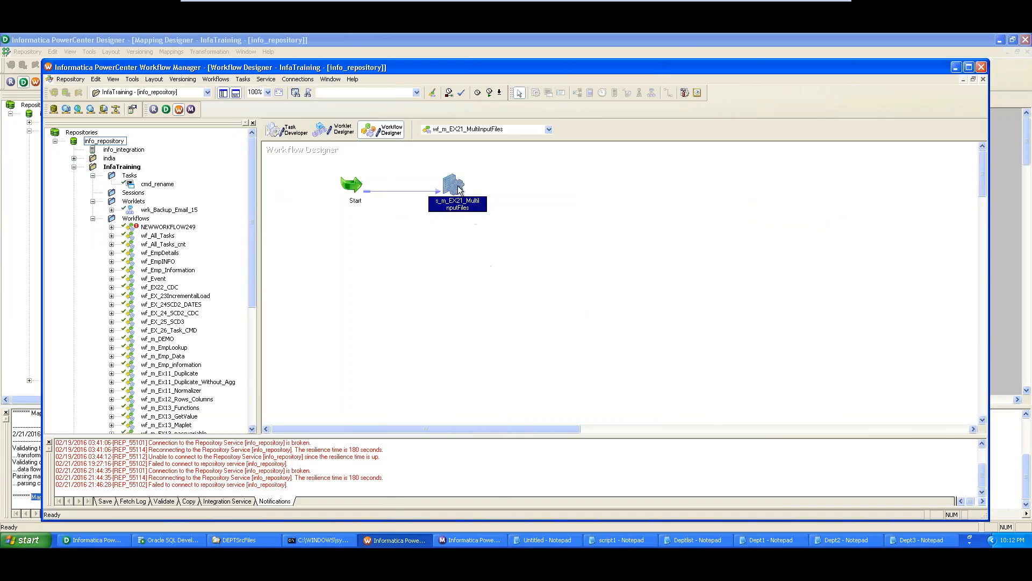
{"action": "double_click", "coordinate": [453, 186]}
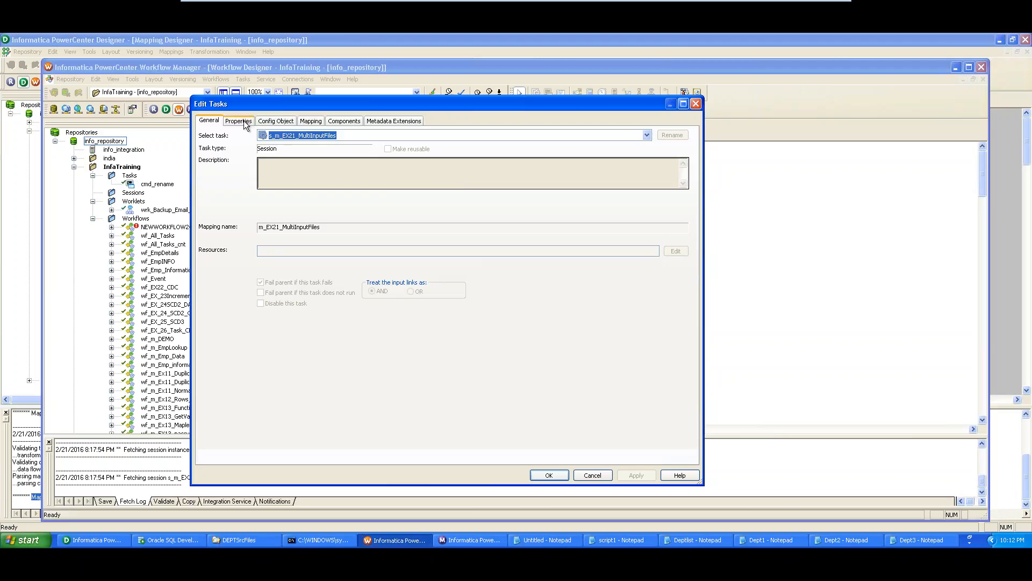
- On the Mapping tab, check that SQ_Dept_SRC's Source filetype is Indirect
{"action": "left_click", "coordinate": [311, 122]}
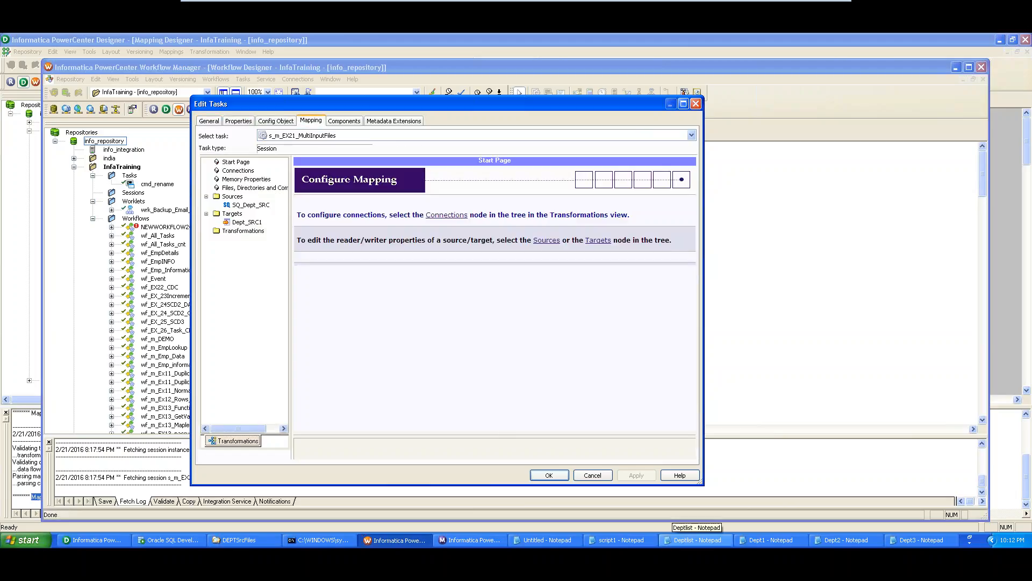
{"action": "left_click", "coordinate": [250, 205]}
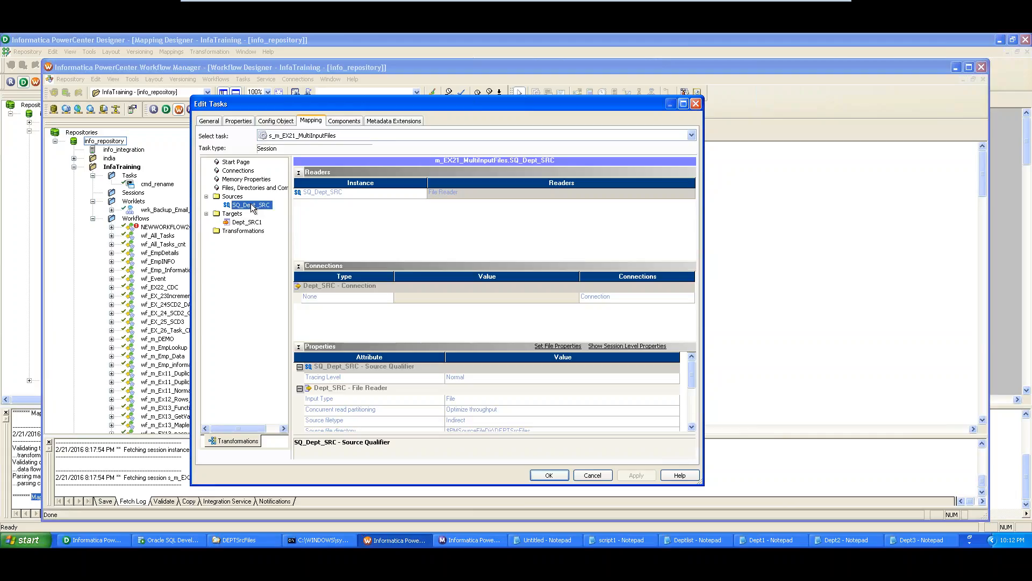
{"action": "left_click_drag", "start_coordinate": [694, 372], "coordinate": [694, 382]}
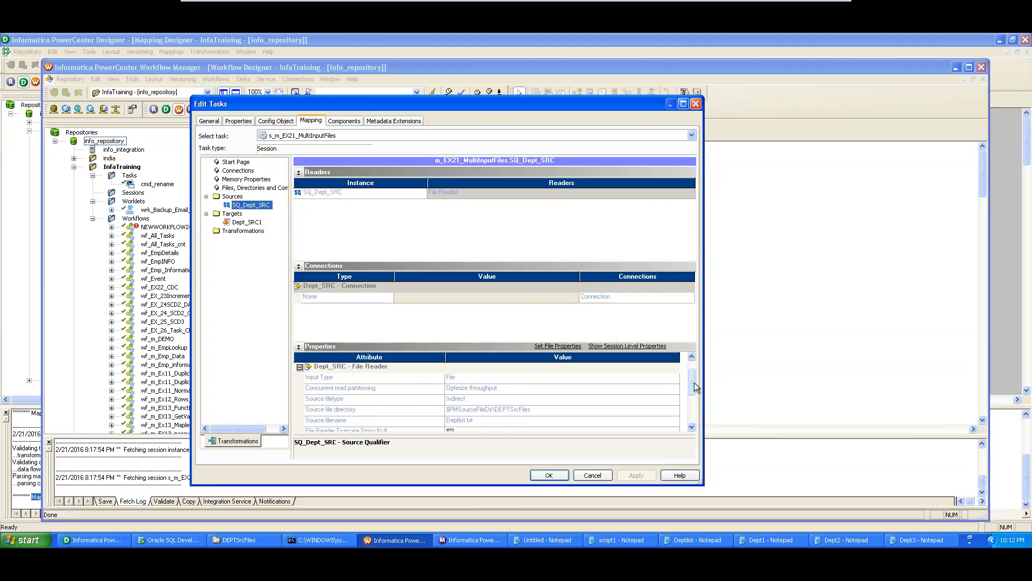
{"action": "left_click", "coordinate": [374, 400]}
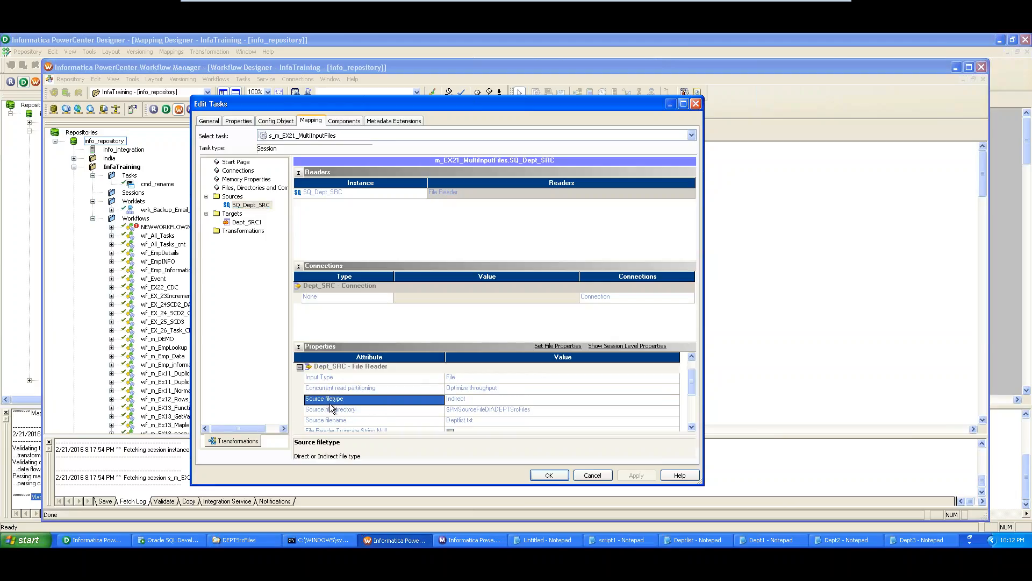
{"action": "left_click", "coordinate": [487, 400]}
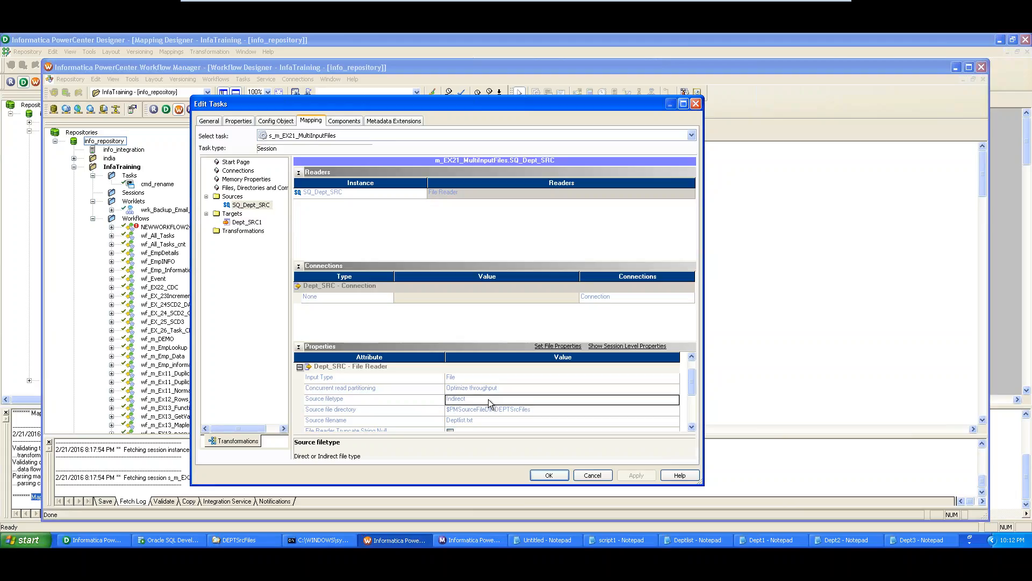
{"action": "left_click", "coordinate": [452, 397]}
{"action": "left_click_drag", "start_coordinate": [471, 398], "coordinate": [438, 400]}
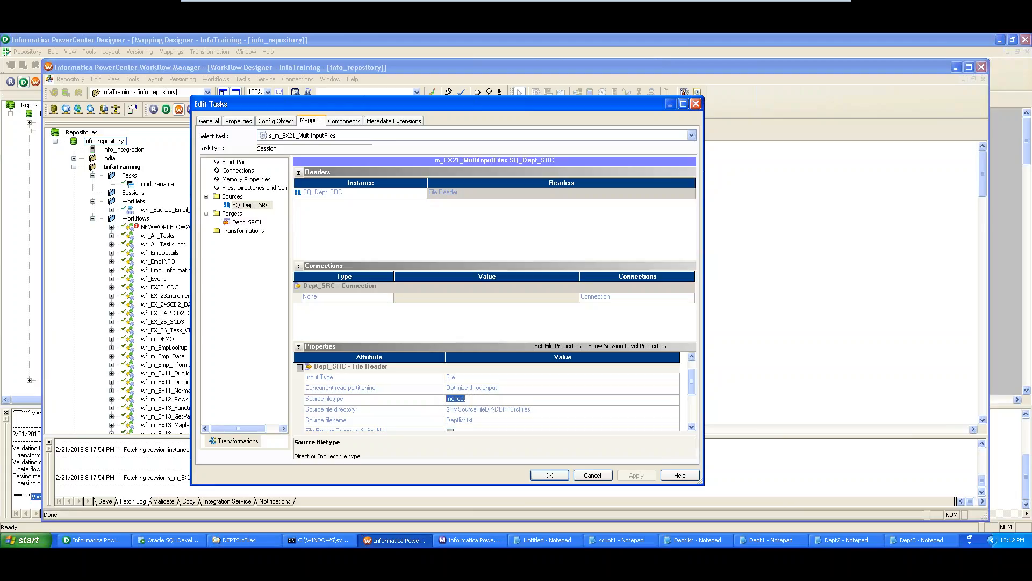
- Verify the source directory is DEPTSrcFiles and the source filename is Deptlist.txt
{"action": "left_click", "coordinate": [363, 411]}
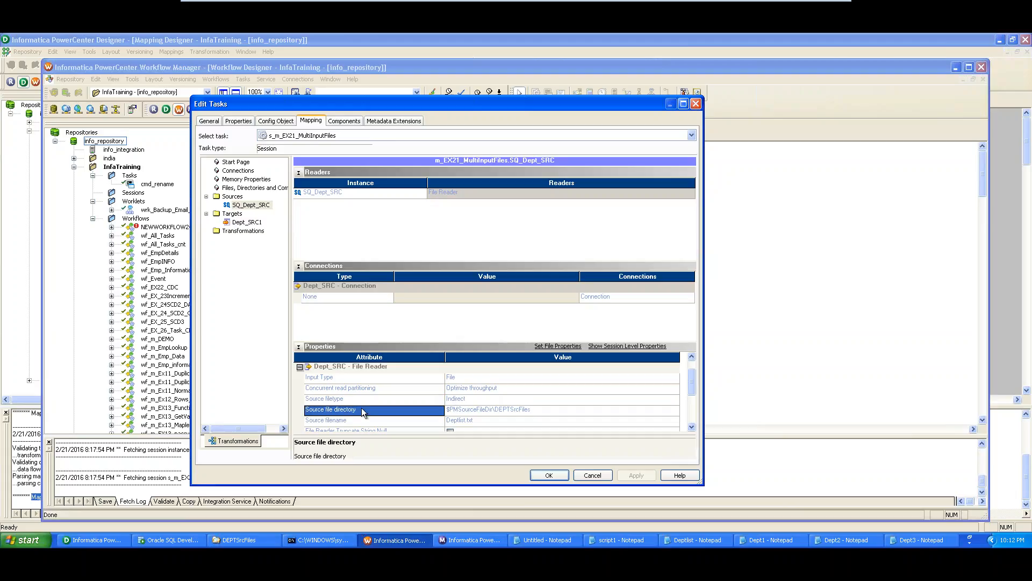
{"action": "left_click", "coordinate": [510, 410]}
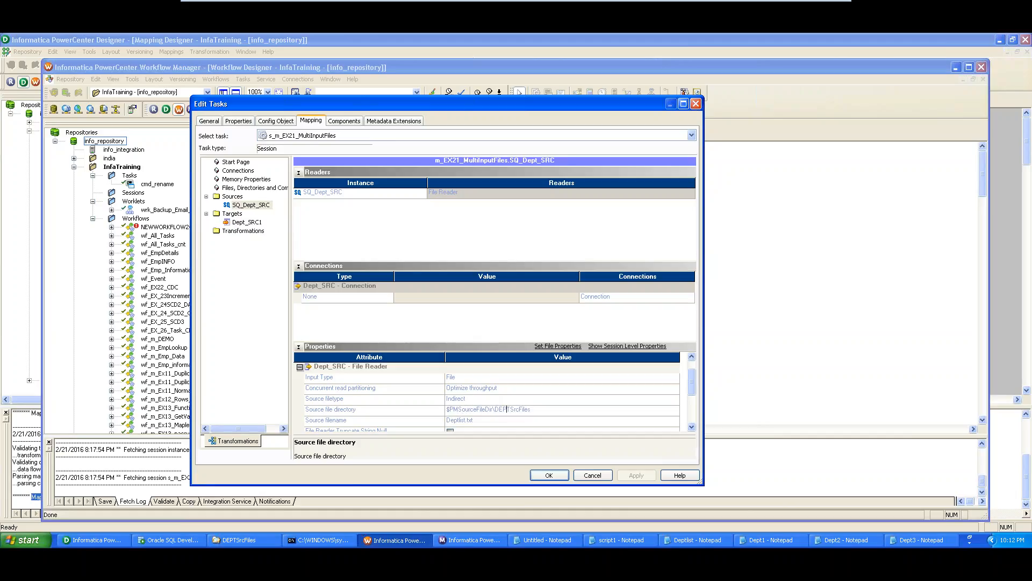
{"action": "left_click_drag", "start_coordinate": [532, 409], "coordinate": [450, 407]}
{"action": "left_click", "coordinate": [425, 422]}
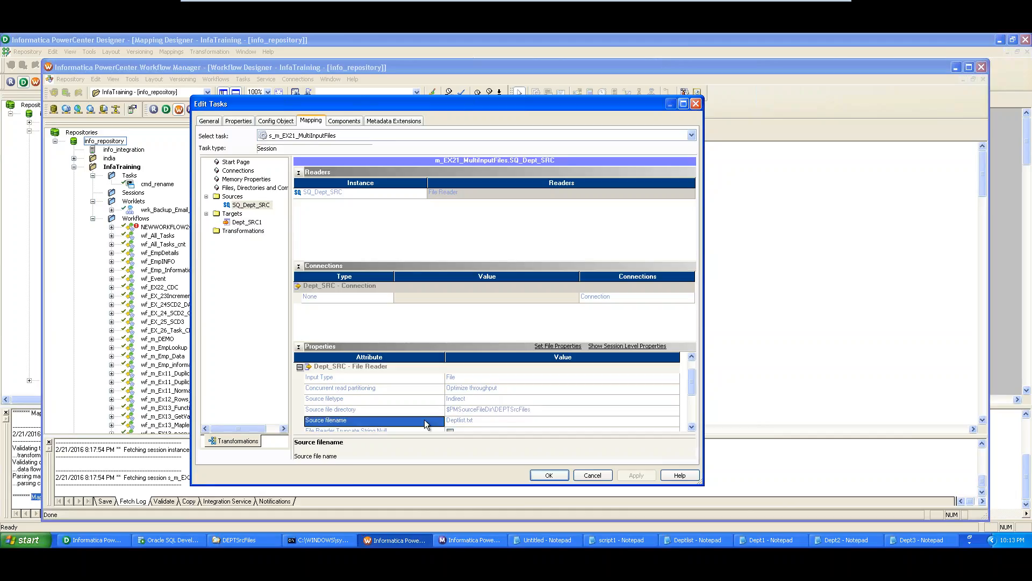
{"action": "left_click", "coordinate": [459, 419]}
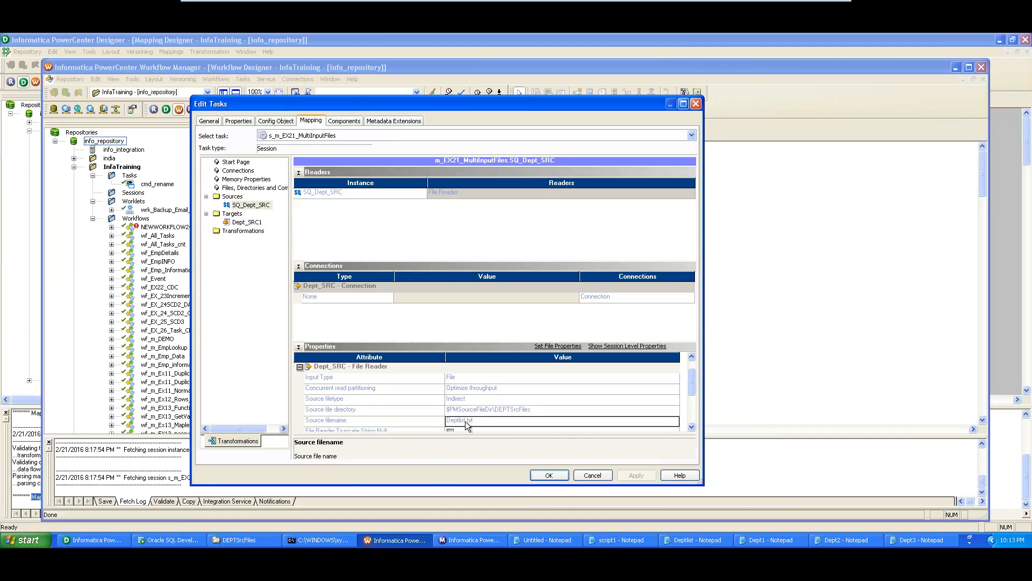
{"action": "left_click_drag", "start_coordinate": [474, 419], "coordinate": [444, 419]}
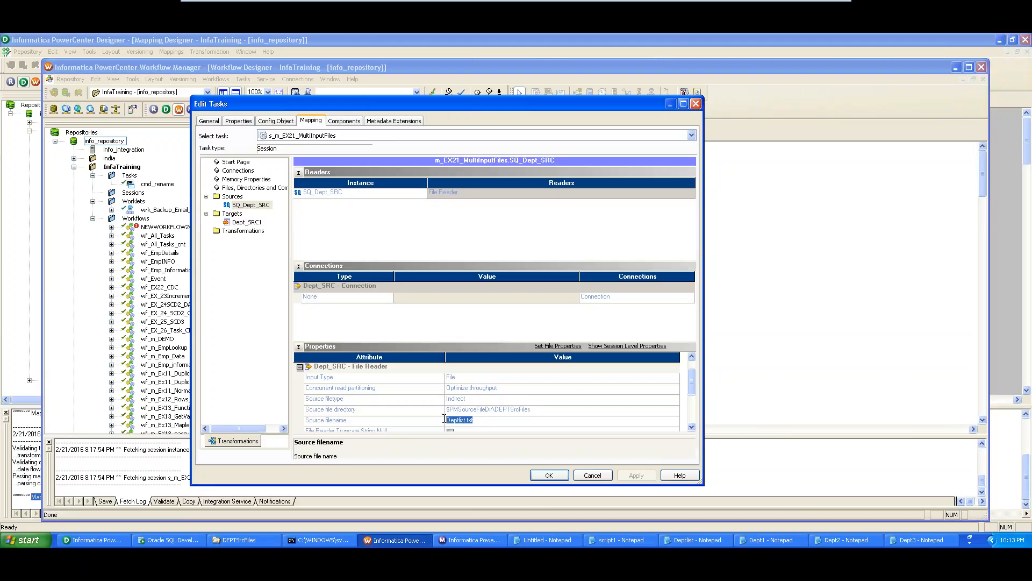
{"action": "left_click", "coordinate": [489, 420]}
- View Deptlist in Notepad listing the three Dept files, then recheck Deptlist.txt
{"action": "left_click", "coordinate": [679, 541]}
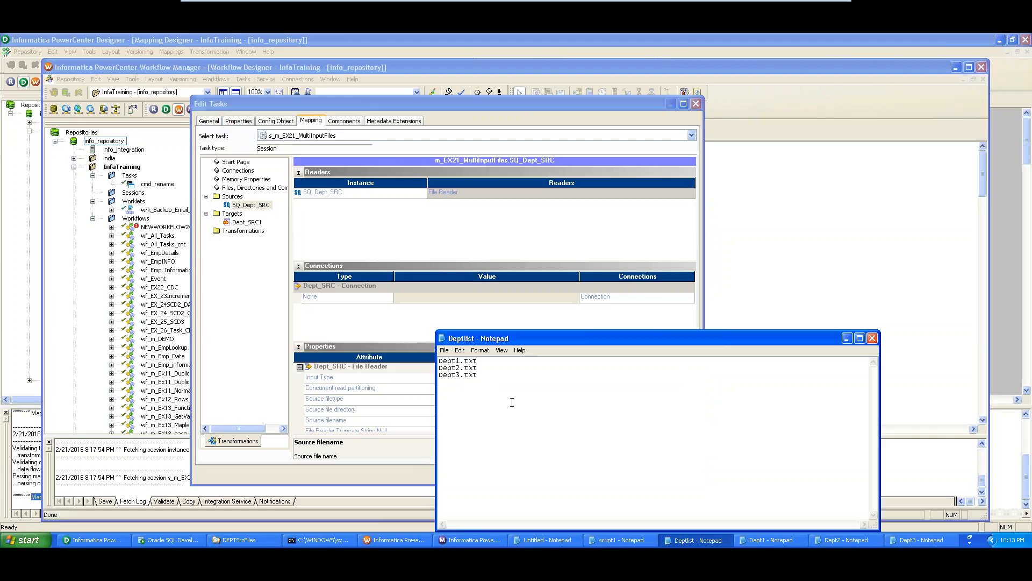
{"action": "left_click_drag", "start_coordinate": [500, 392], "coordinate": [435, 359]}
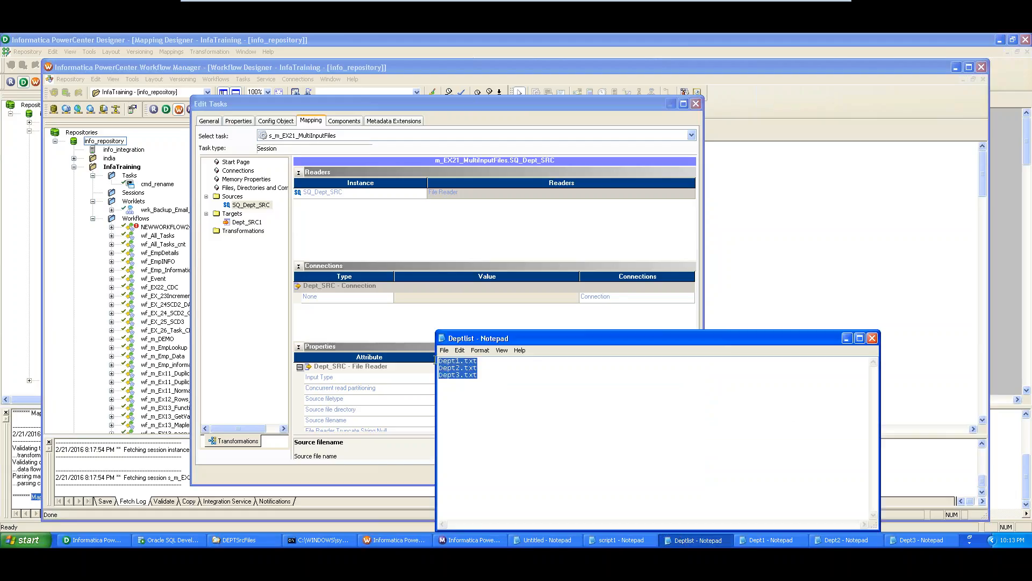
{"action": "left_click", "coordinate": [872, 338]}
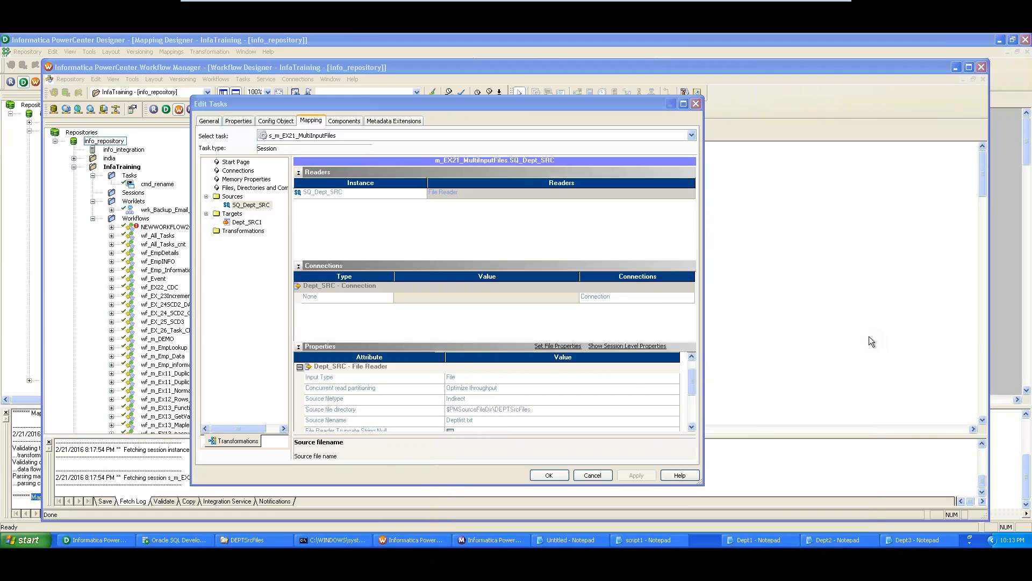
{"action": "left_click", "coordinate": [460, 418]}
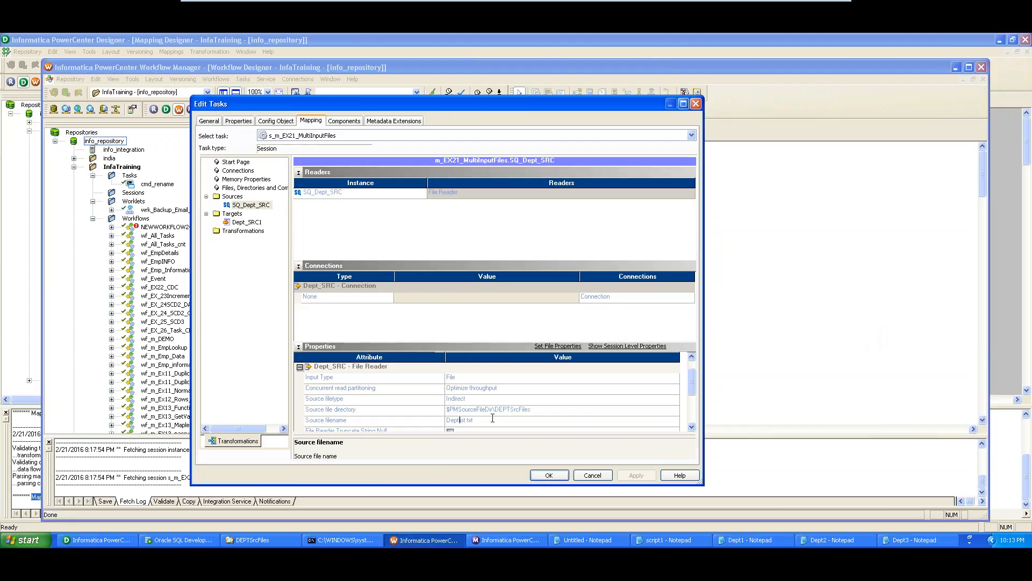
{"action": "left_click_drag", "start_coordinate": [473, 420], "coordinate": [445, 418]}
- Close the session settings unchanged, start wf_m_EX21_MultiInputFiles, and switch to Workflow Monitor
{"action": "left_click", "coordinate": [592, 475]}
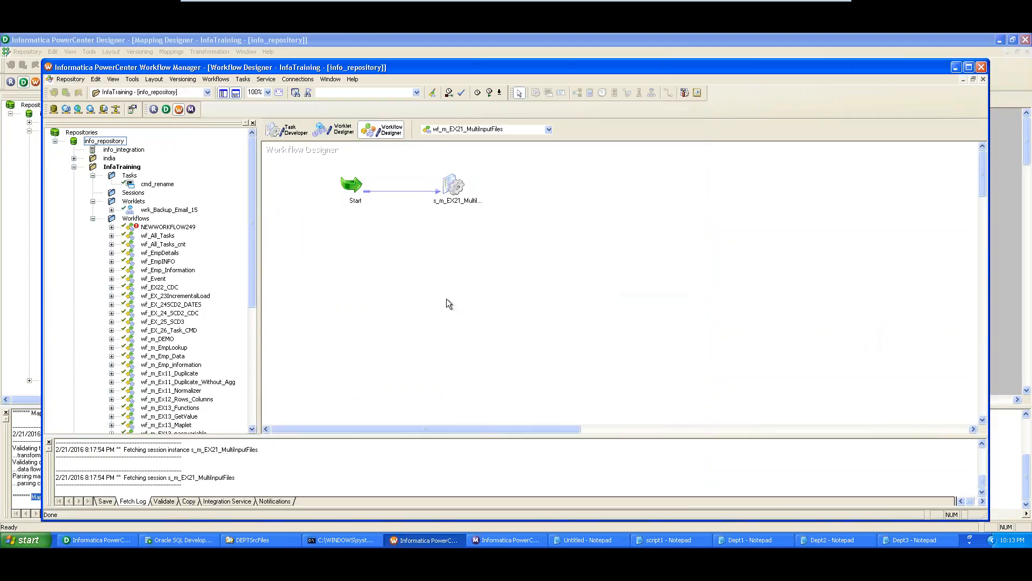
{"action": "right_click", "coordinate": [312, 242]}
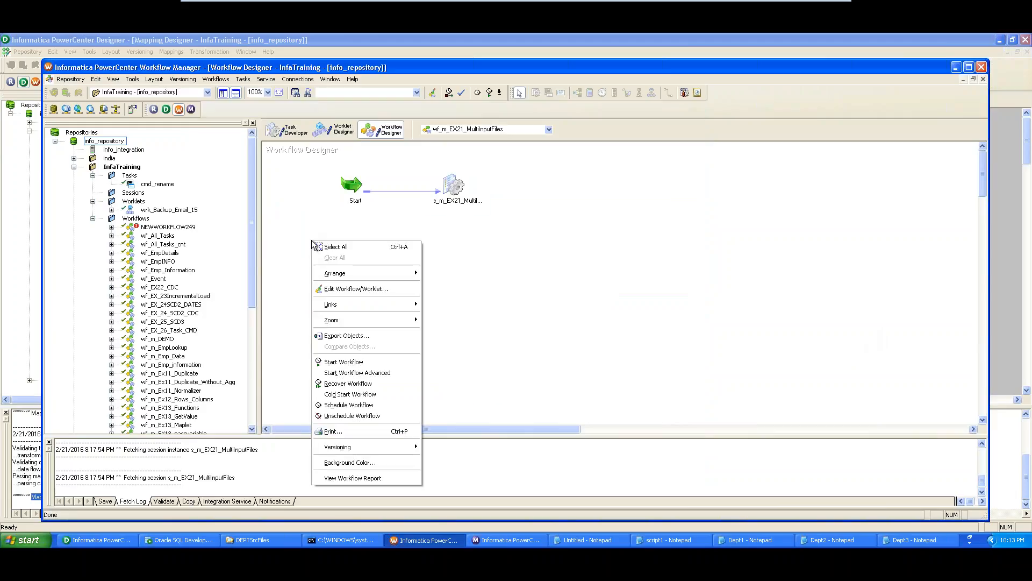
{"action": "left_click", "coordinate": [360, 363]}
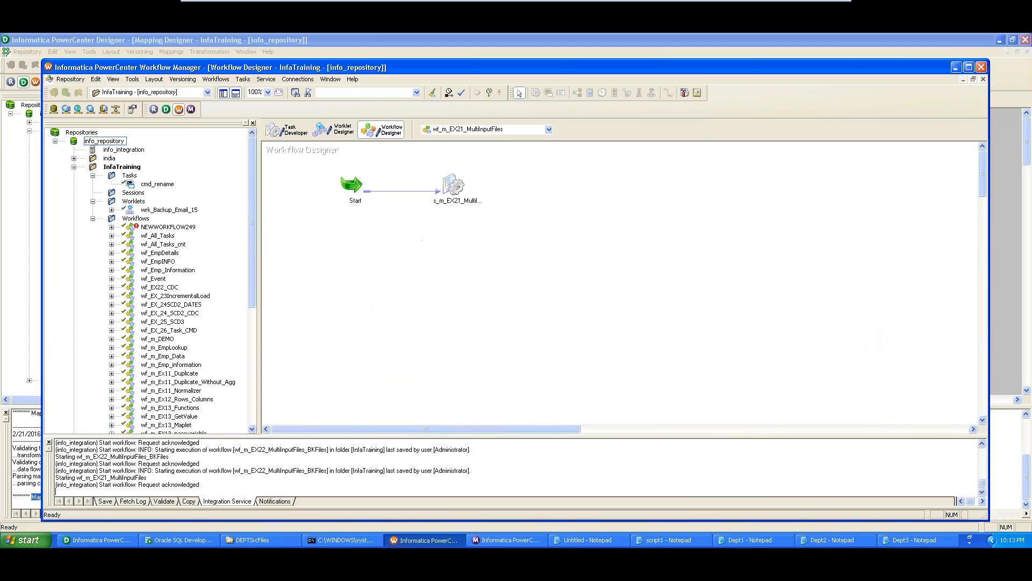
{"action": "left_click", "coordinate": [521, 544]}
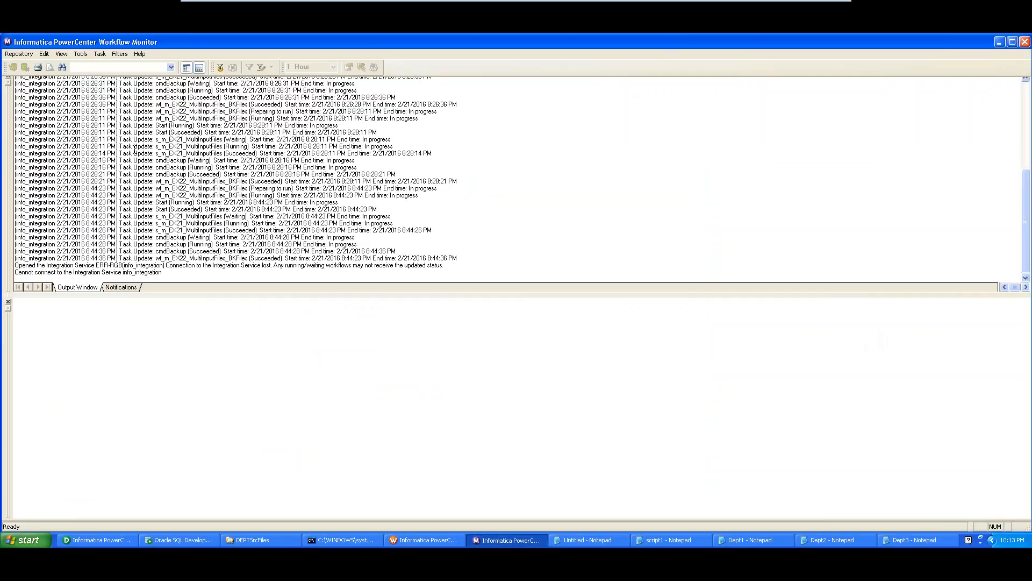
- In Task View, expand wf_m_EX21_MultiInputFiles, check the s_m_EX21_MultiInputFiles run status, then minimize the Monitor
{"action": "left_click", "coordinate": [199, 66]}
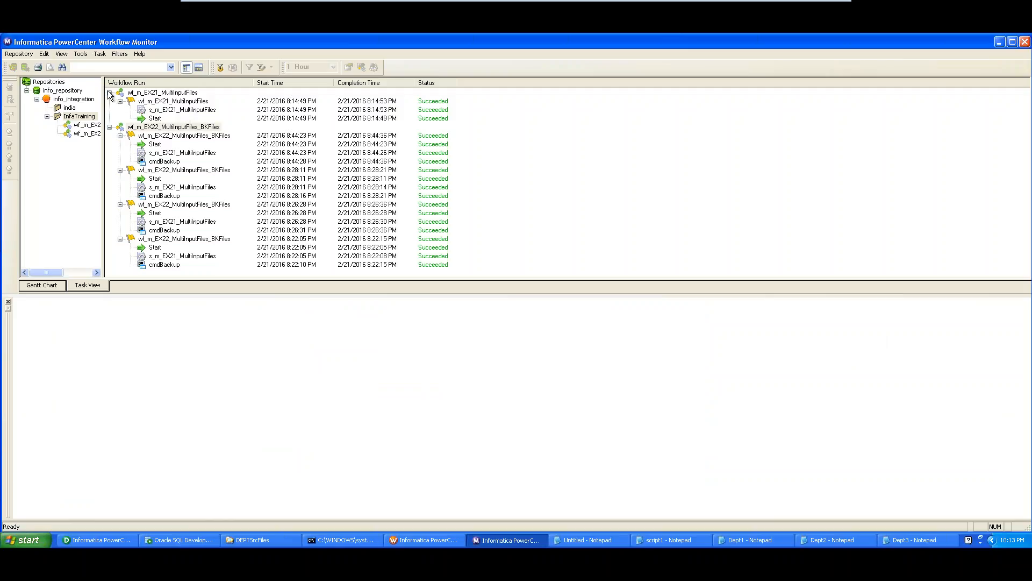
{"action": "left_click", "coordinate": [159, 111]}
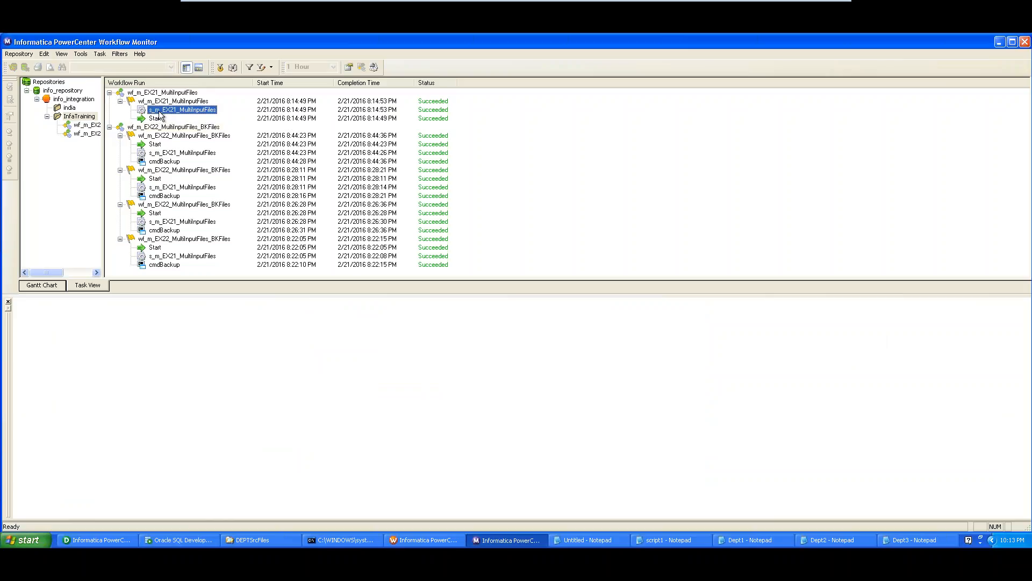
{"action": "left_click", "coordinate": [109, 93]}
{"action": "left_click", "coordinate": [109, 101]}
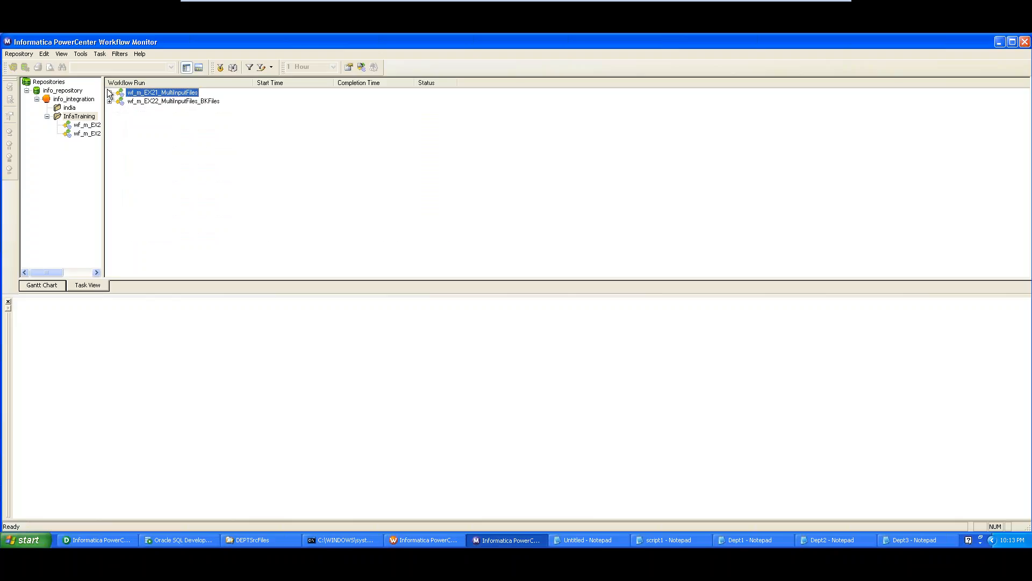
{"action": "left_click", "coordinate": [109, 92]}
{"action": "left_click", "coordinate": [144, 110]}
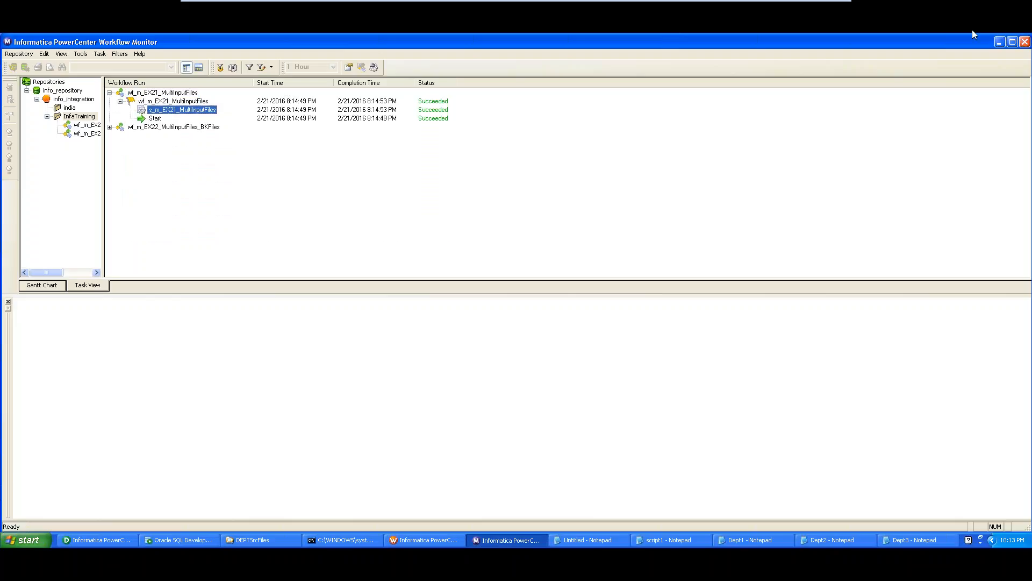
{"action": "left_click", "coordinate": [1000, 42]}
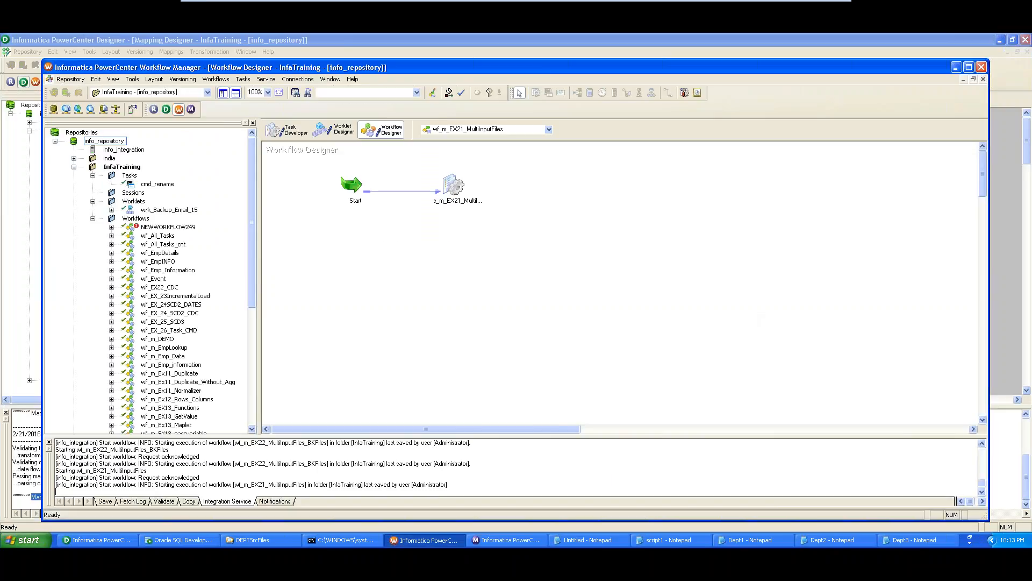
- Open the DEPARTMENT file from TgtFiles in Notepad to view its merged department rows
{"action": "left_click", "coordinate": [253, 539]}
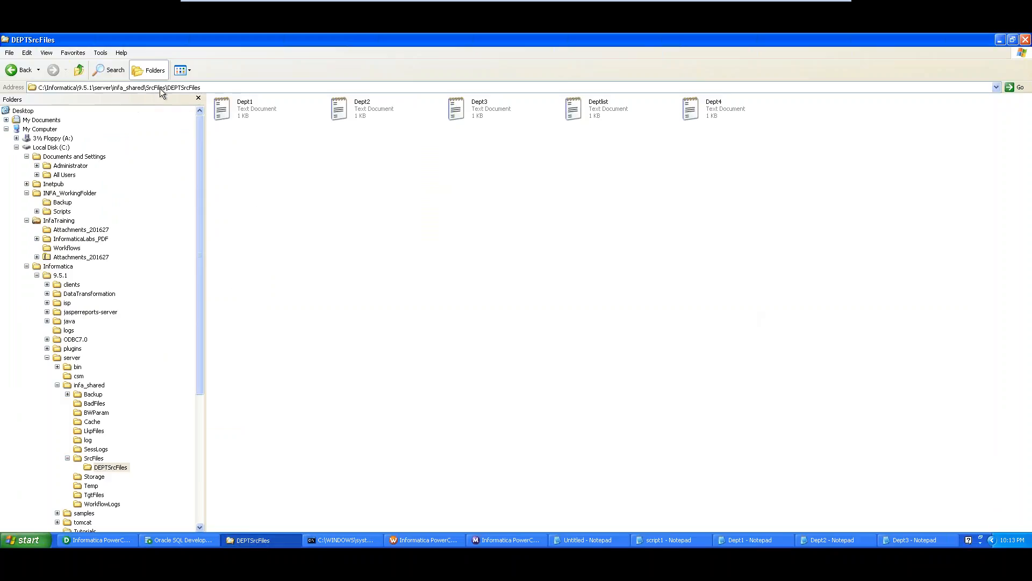
{"action": "left_click", "coordinate": [94, 495]}
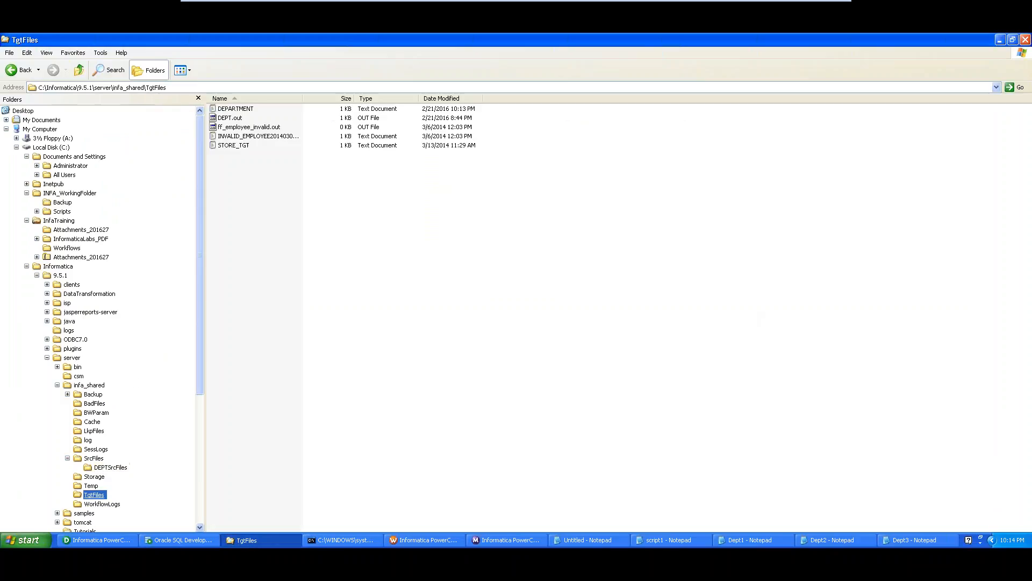
{"action": "left_click", "coordinate": [244, 110]}
{"action": "double_click", "coordinate": [243, 108]}
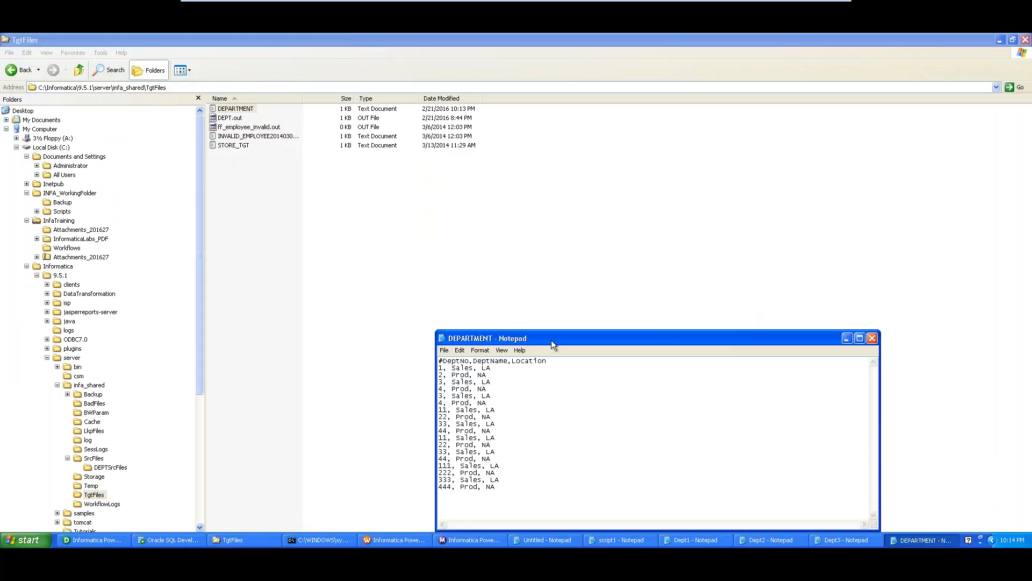
{"action": "left_click_drag", "start_coordinate": [550, 341], "coordinate": [495, 175]}
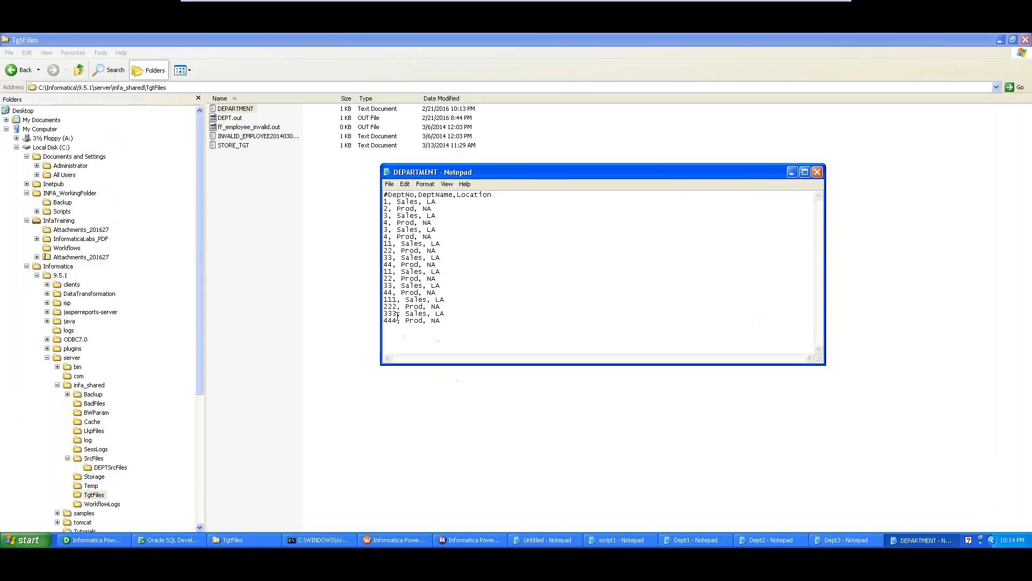
{"action": "left_click", "coordinate": [392, 540]}
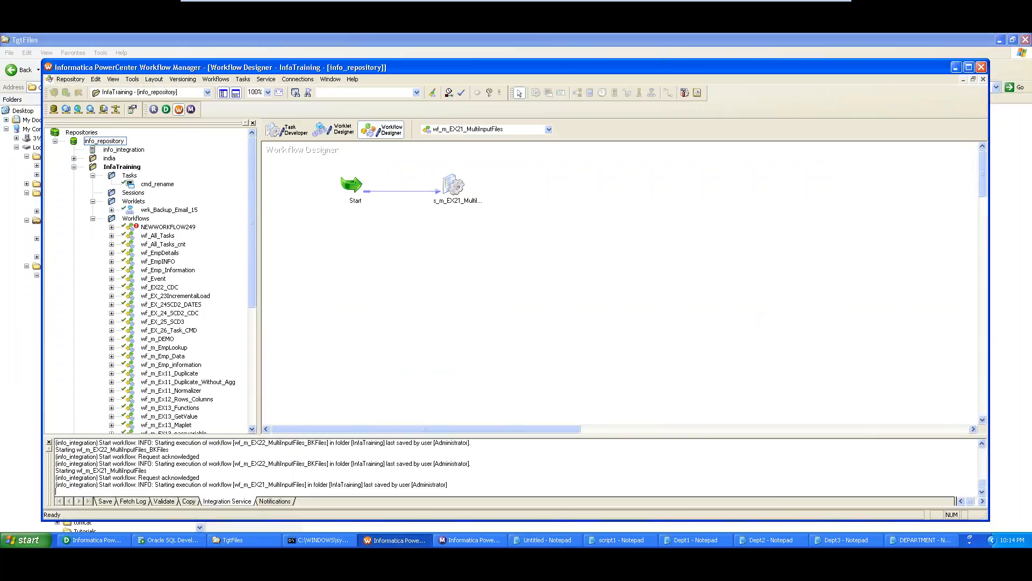
- Reopen the session's Mapping settings and review SQ_Dept_SRC's source filetype, directory and filename
{"action": "left_click", "coordinate": [451, 189]}
{"action": "double_click", "coordinate": [450, 189]}
{"action": "left_click", "coordinate": [310, 121]}
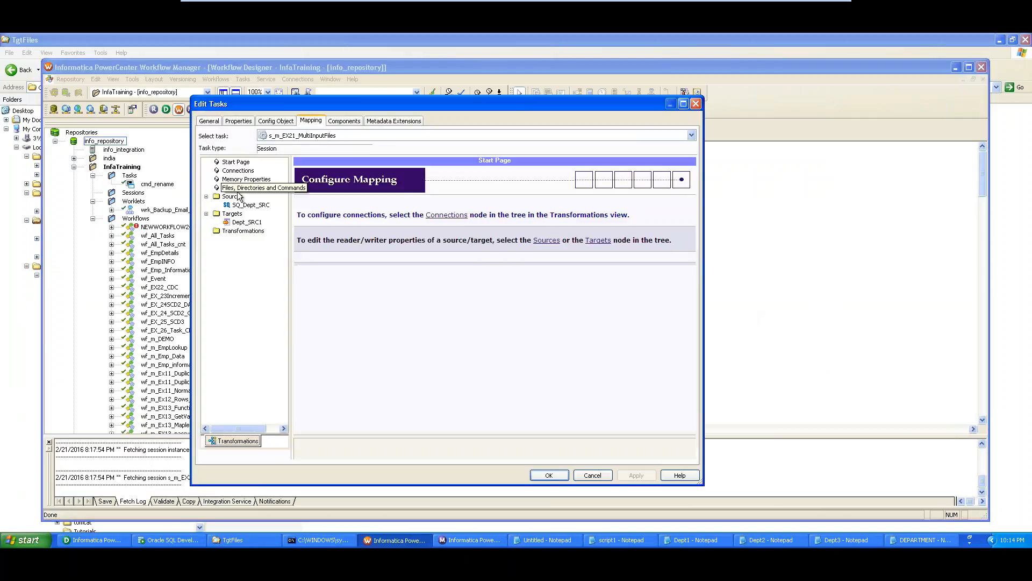
{"action": "left_click", "coordinate": [238, 206]}
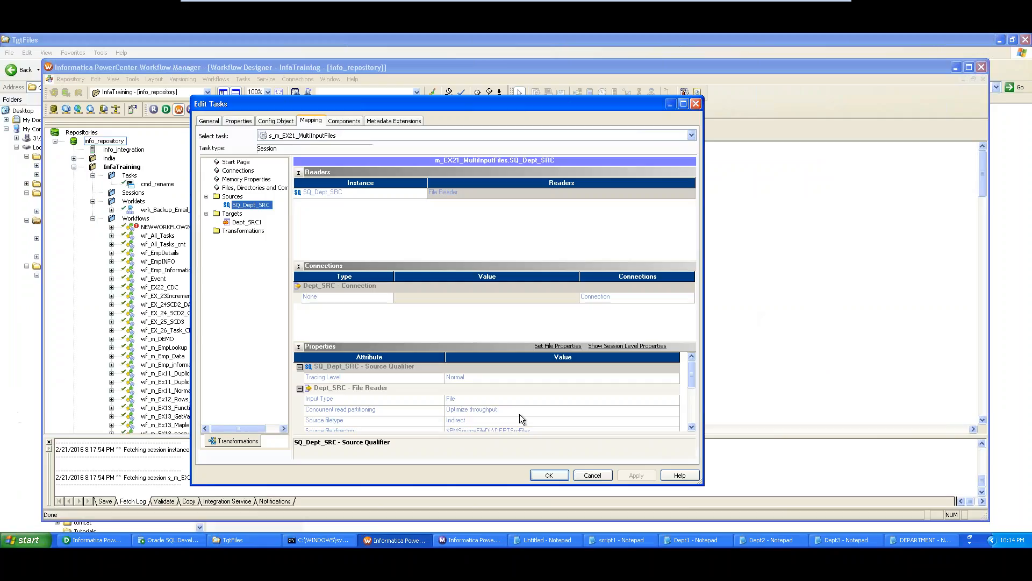
{"action": "left_click", "coordinate": [552, 420]}
{"action": "left_click", "coordinate": [690, 428]}
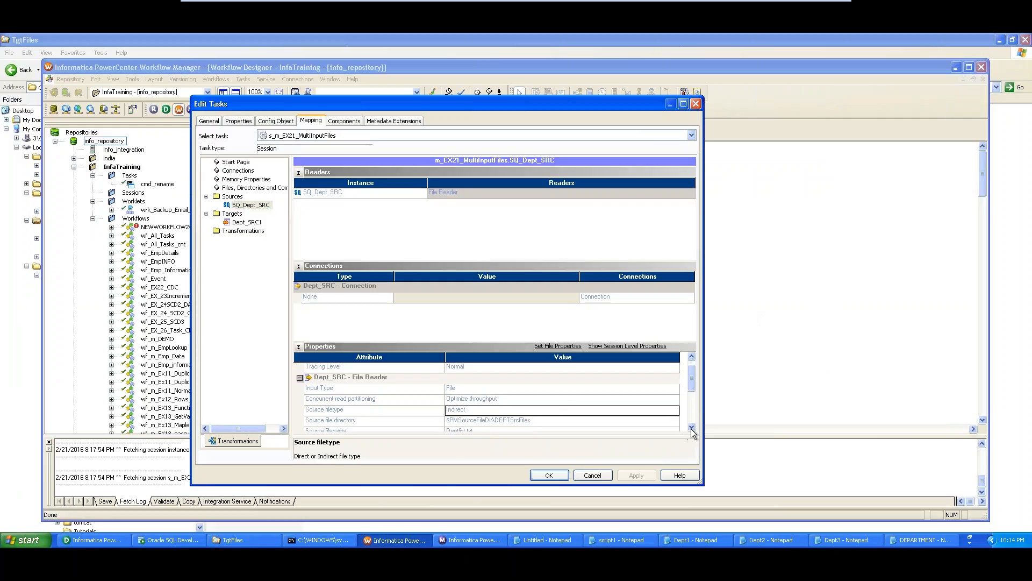
{"action": "left_click", "coordinate": [691, 429]}
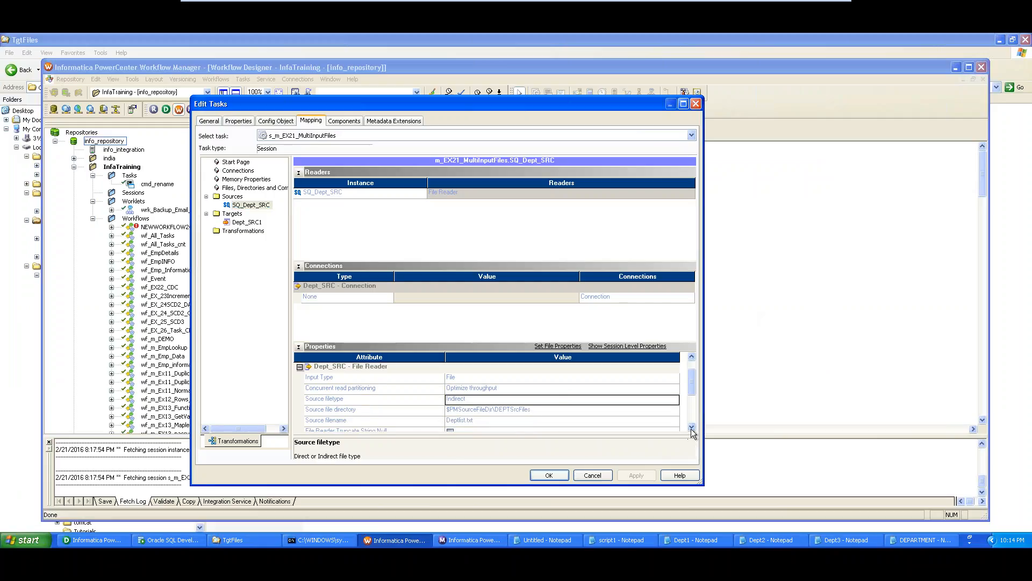
{"action": "left_click", "coordinate": [619, 410]}
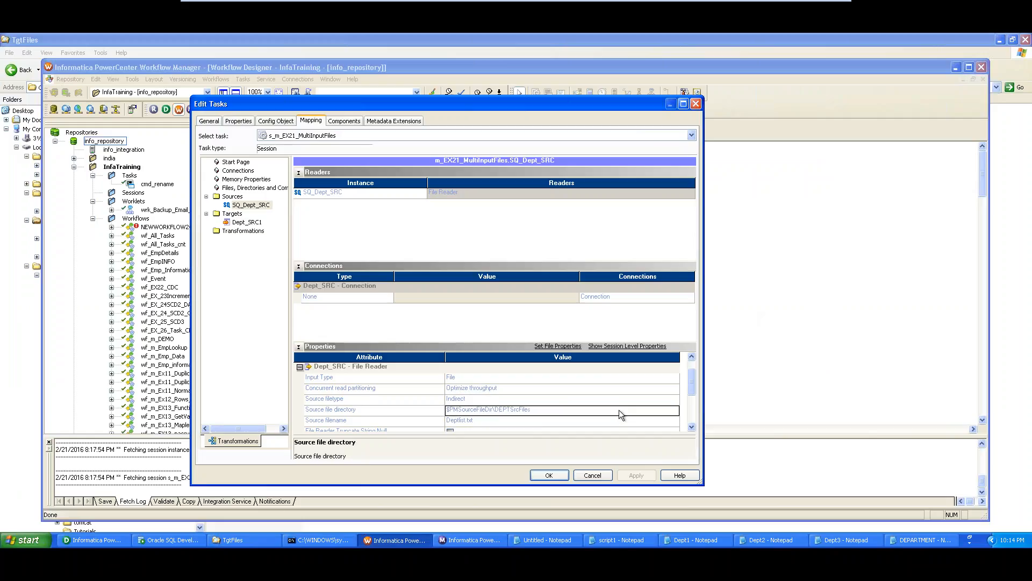
{"action": "left_click", "coordinate": [594, 422]}
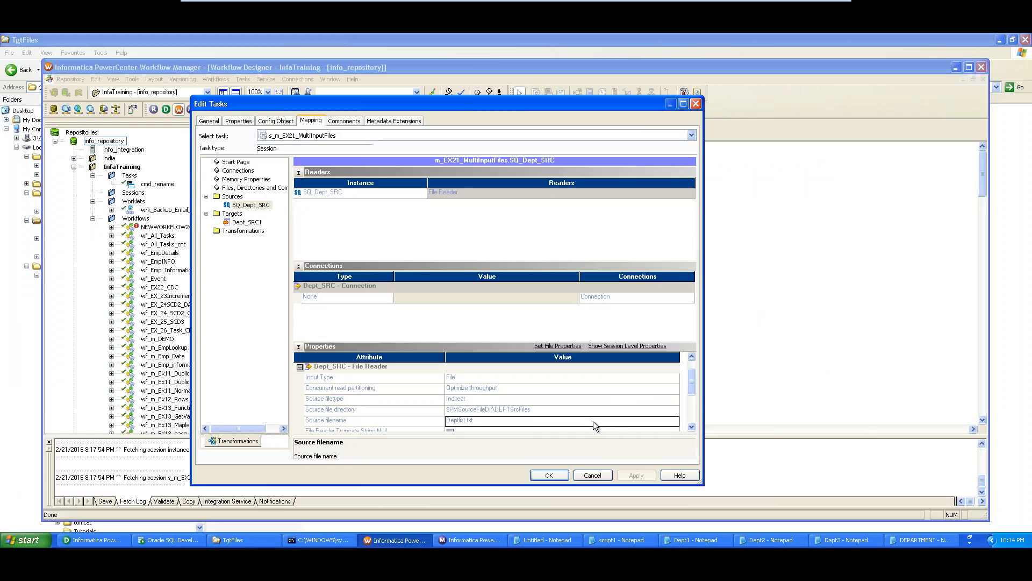
- Check target Dept_SRC1 writes DEPARTMENT.TXT to $PMTargetFileDir, then return to the TgtFiles folder
{"action": "left_click", "coordinate": [257, 223]}
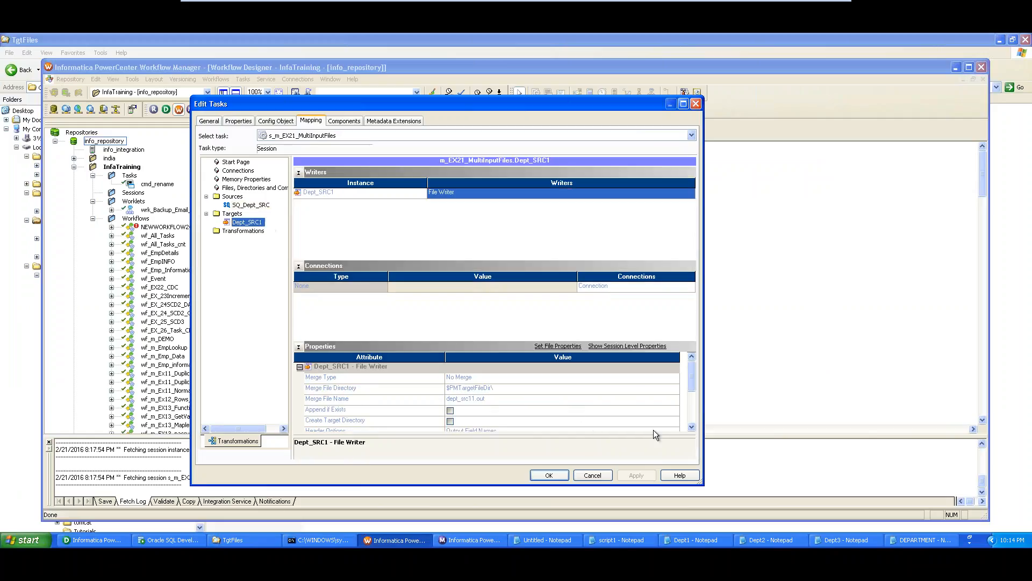
{"action": "left_click", "coordinate": [691, 428]}
{"action": "left_click", "coordinate": [691, 428]}
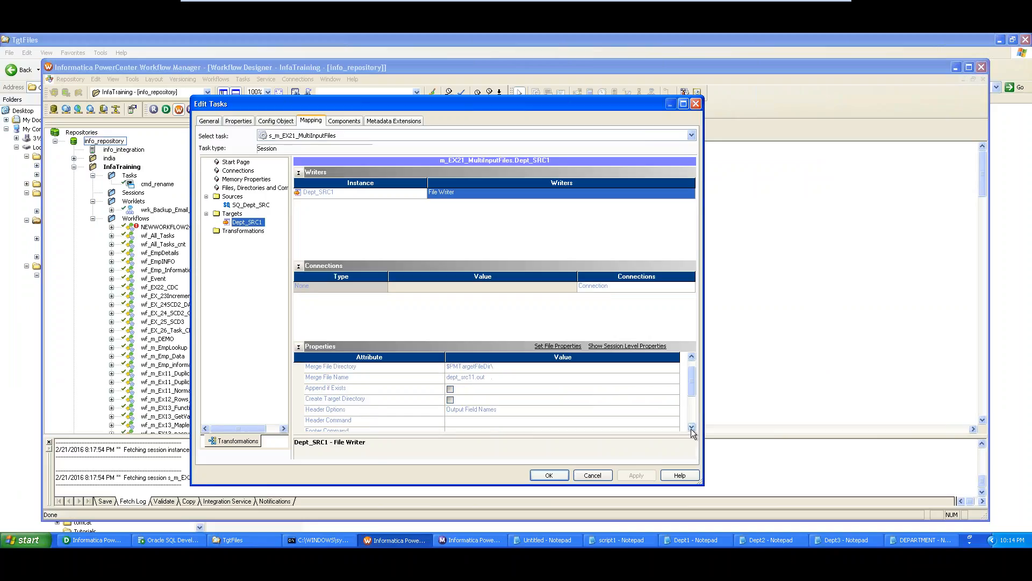
{"action": "left_click", "coordinate": [690, 427]}
{"action": "left_click", "coordinate": [691, 427]}
{"action": "left_click", "coordinate": [690, 427]}
{"action": "left_click", "coordinate": [691, 427]}
{"action": "left_click", "coordinate": [691, 427]}
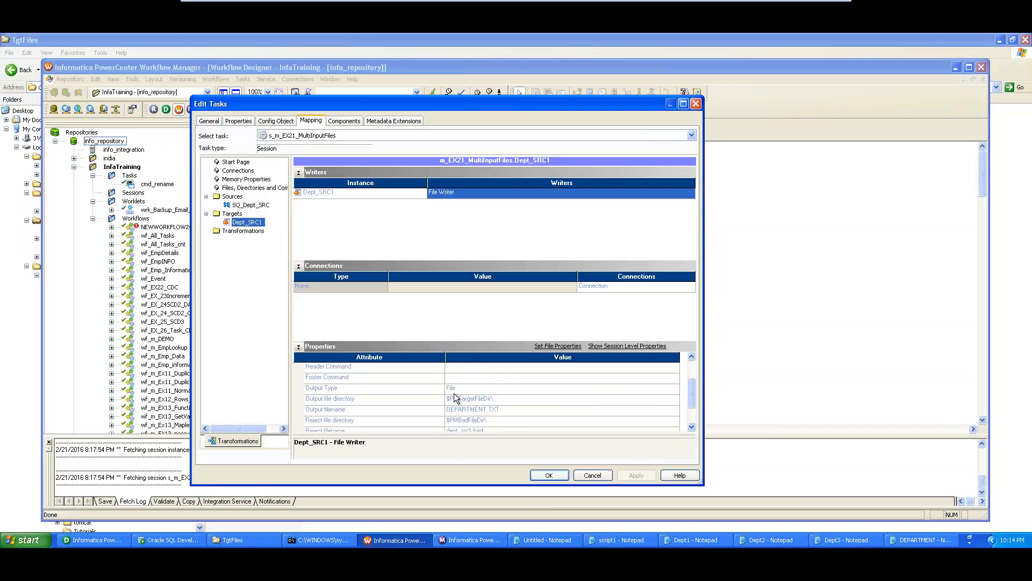
{"action": "left_click", "coordinate": [486, 399]}
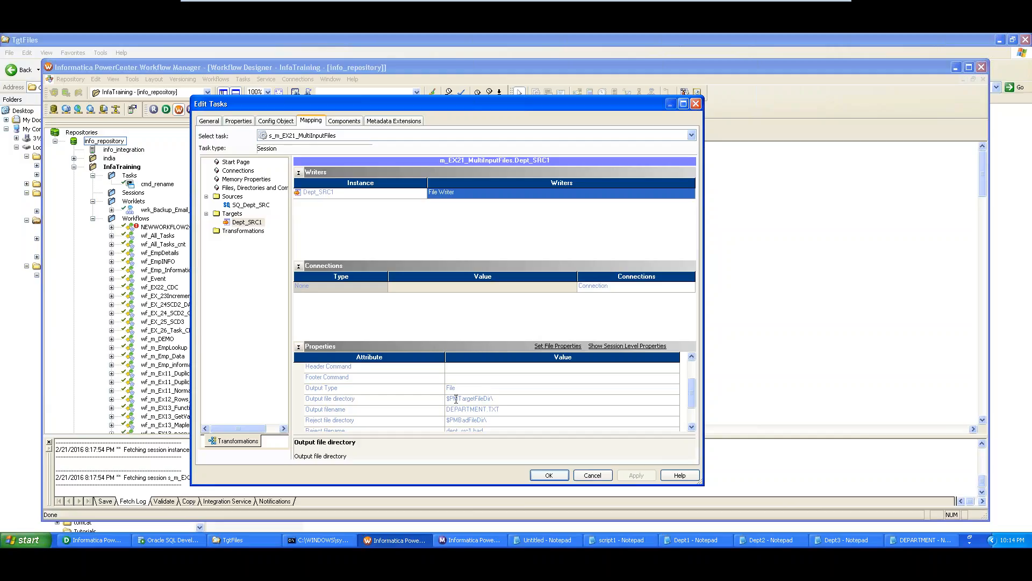
{"action": "left_click_drag", "start_coordinate": [458, 399], "coordinate": [495, 399]}
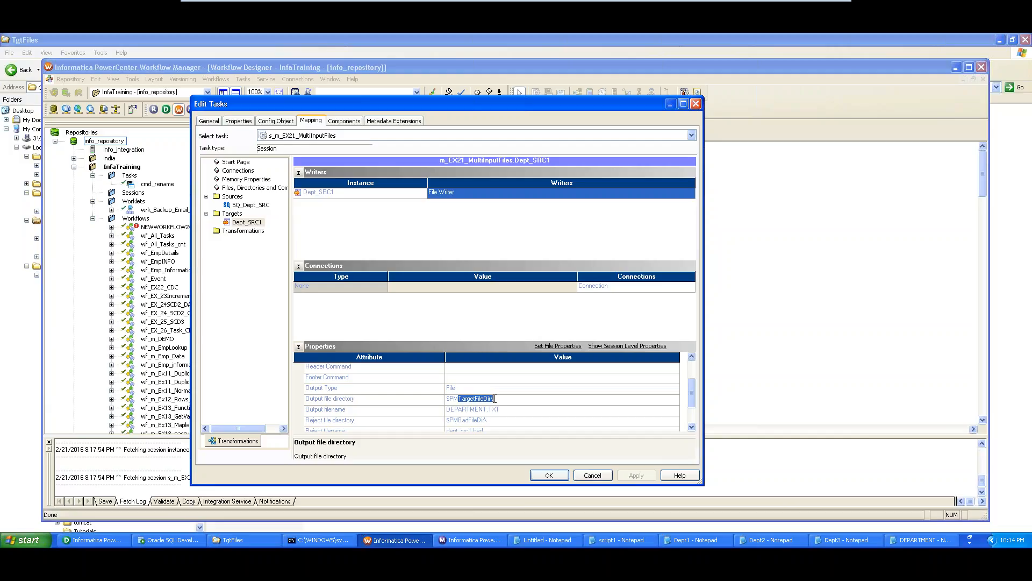
{"action": "left_click", "coordinate": [448, 411]}
{"action": "left_click_drag", "start_coordinate": [505, 408], "coordinate": [446, 408]}
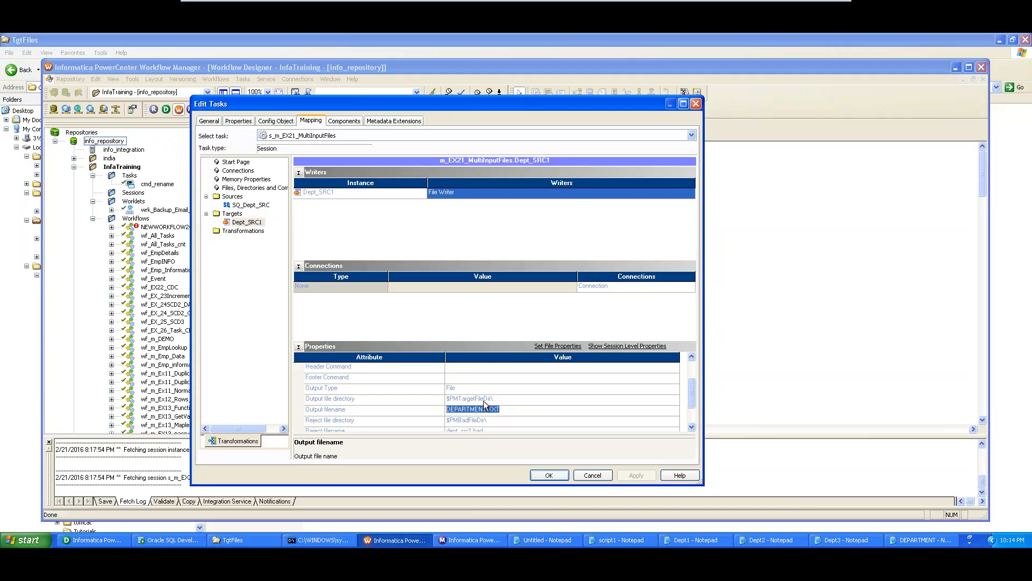
{"action": "left_click", "coordinate": [266, 540]}
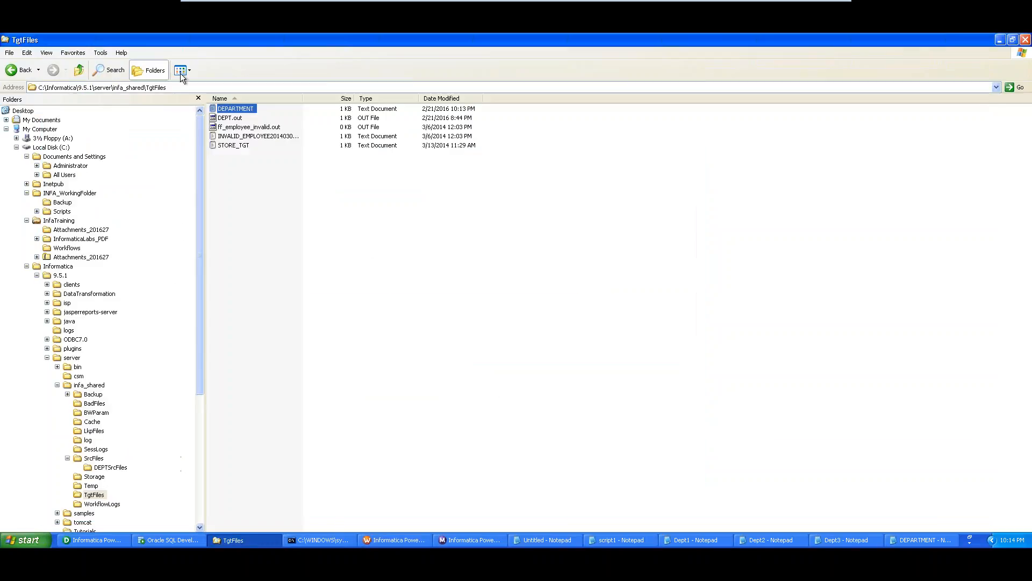
- Open DEPARTMENT from TgtFiles and position it alongside the Dept1–Dept3 Notepad windows
{"action": "left_click", "coordinate": [175, 89]}
{"action": "left_click", "coordinate": [242, 110]}
{"action": "double_click", "coordinate": [240, 111]}
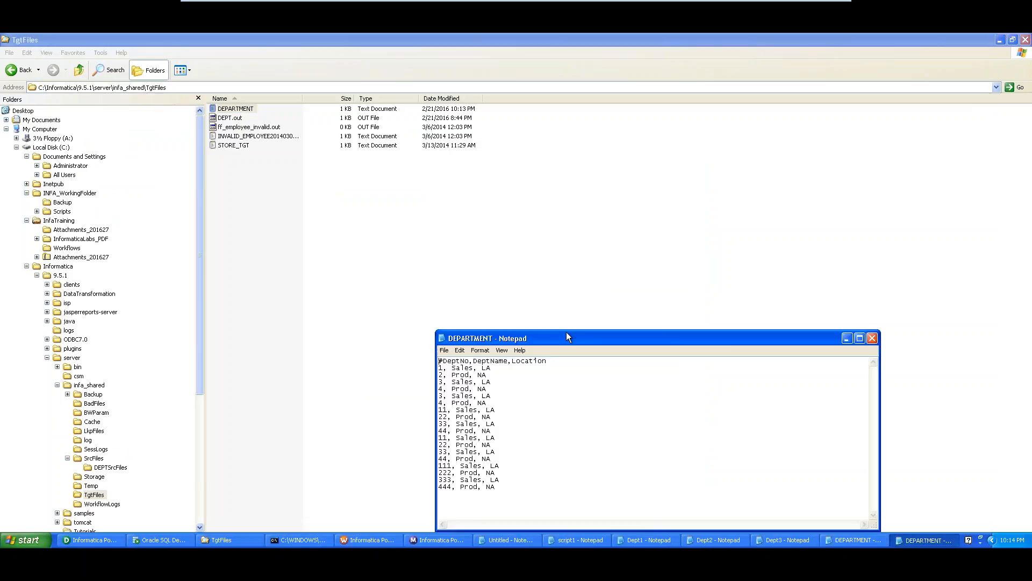
{"action": "left_click_drag", "start_coordinate": [563, 340], "coordinate": [495, 130]}
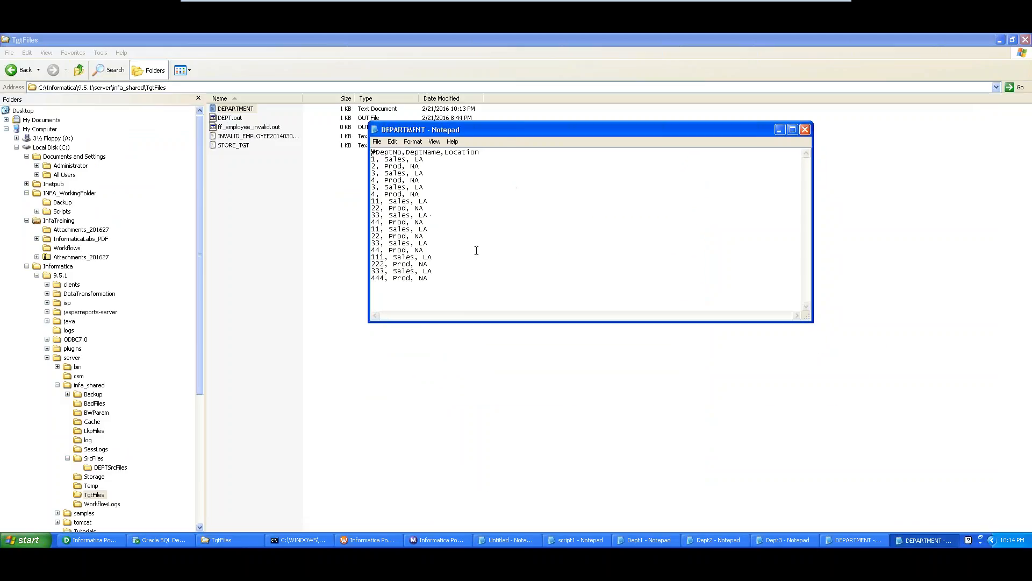
{"action": "left_click", "coordinate": [642, 540]}
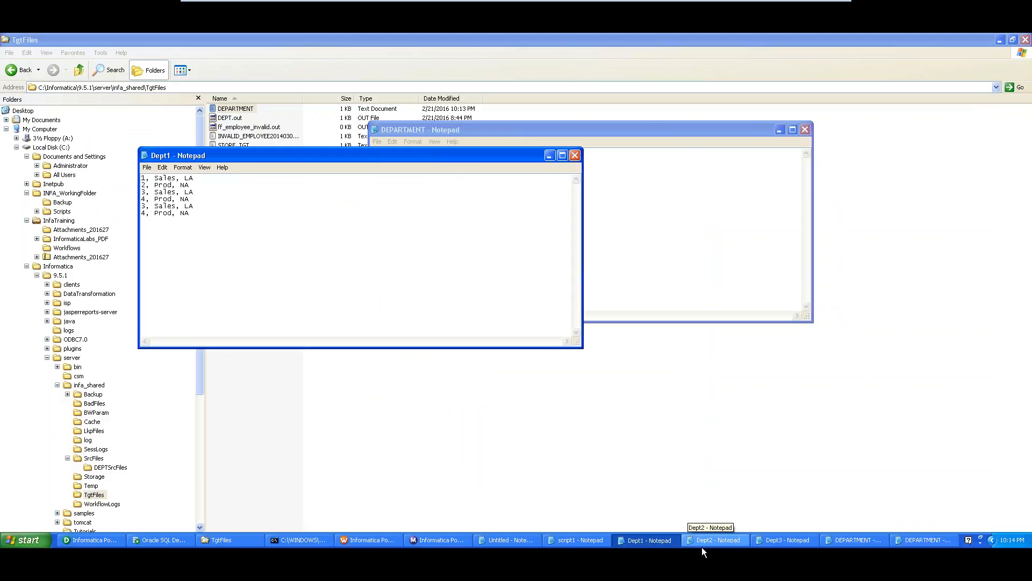
{"action": "left_click", "coordinate": [701, 544]}
{"action": "left_click", "coordinate": [773, 540]}
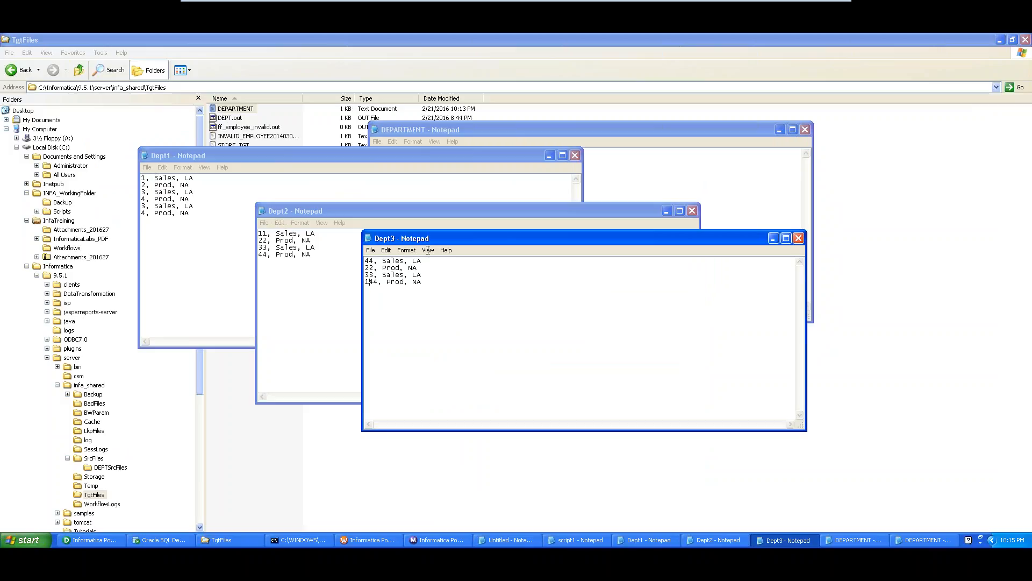
{"action": "left_click_drag", "start_coordinate": [639, 129], "coordinate": [835, 82]}
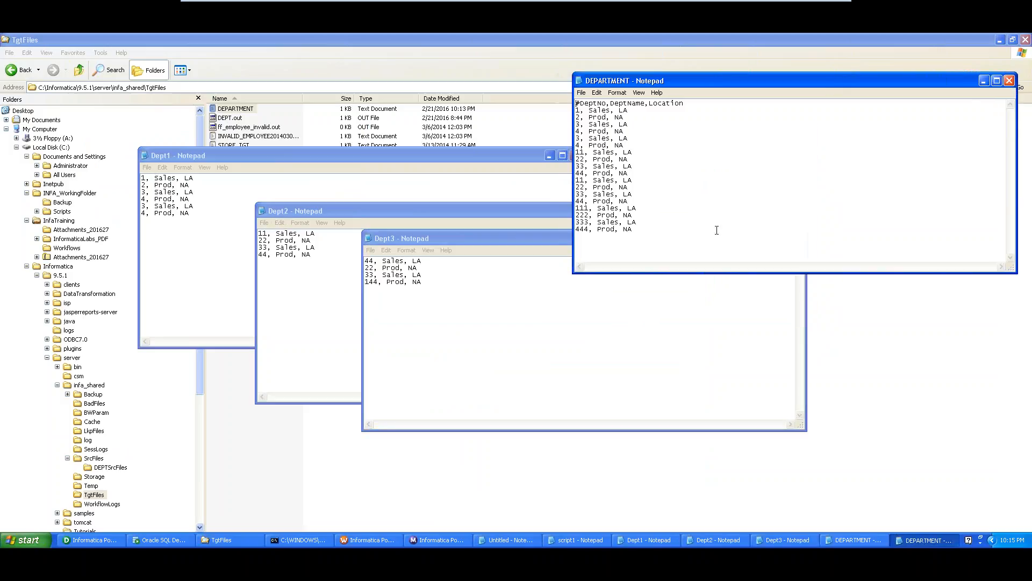
- Open the Dept4 source file from SrcFiles\DEPTSrcFiles
{"action": "left_click", "coordinate": [227, 540]}
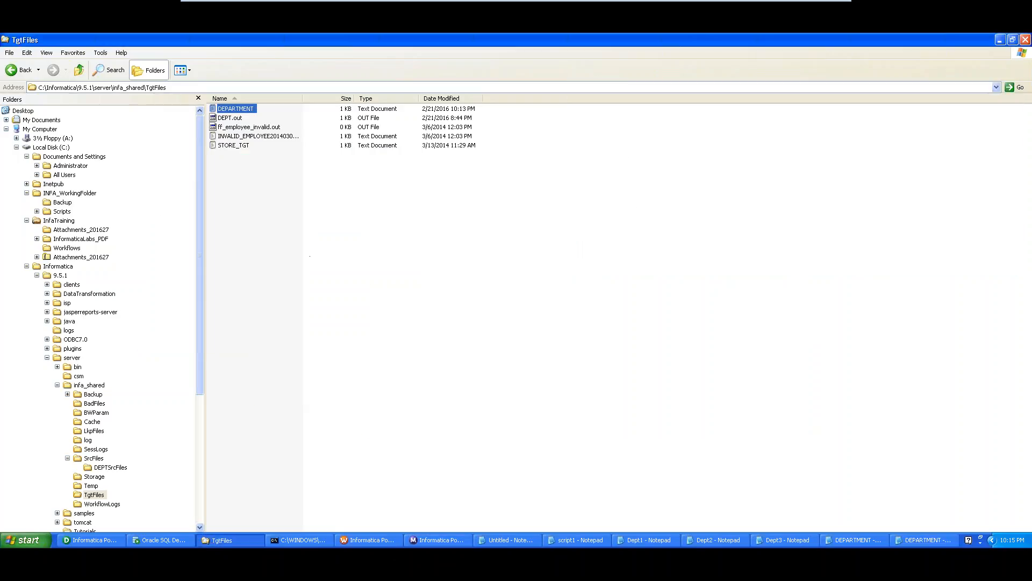
{"action": "left_click", "coordinate": [161, 88]}
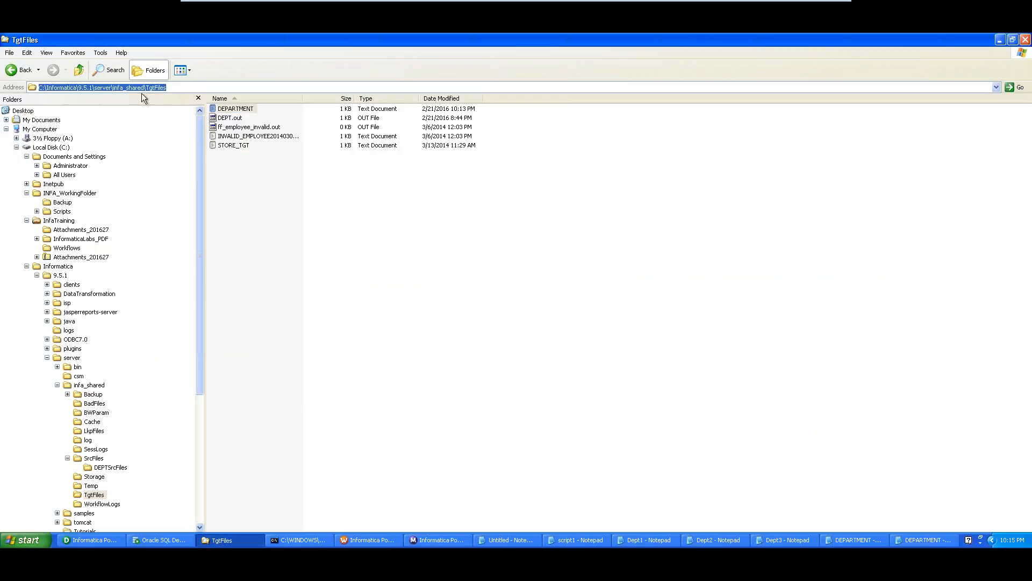
{"action": "left_click", "coordinate": [94, 458]}
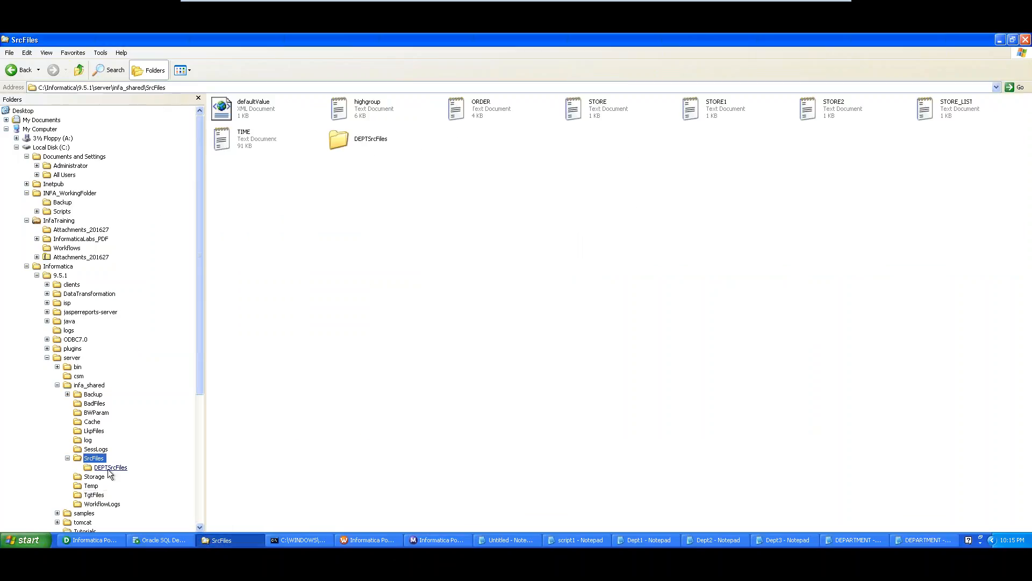
{"action": "left_click", "coordinate": [110, 468]}
{"action": "double_click", "coordinate": [625, 111]}
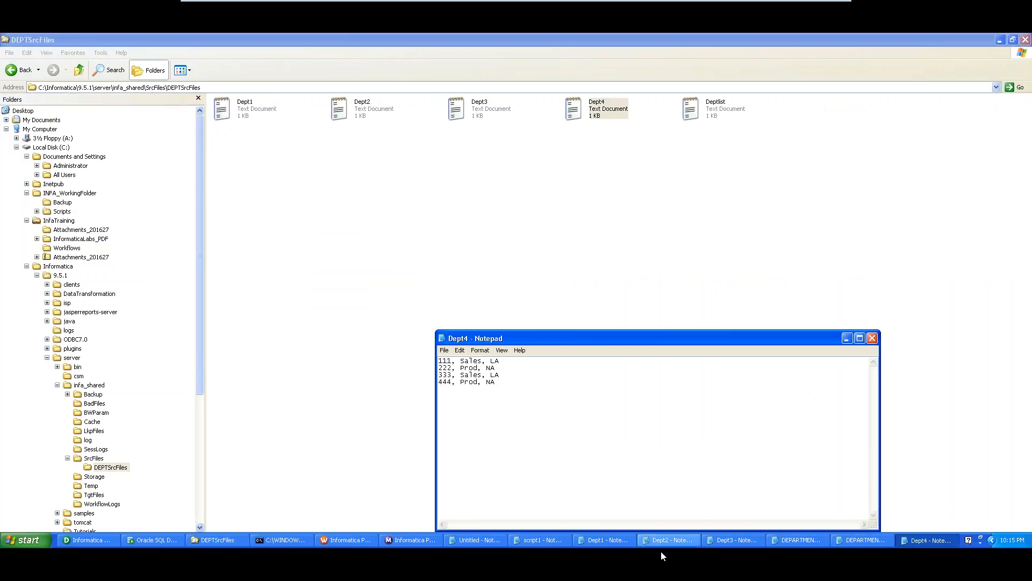
- Arrange Dept1–Dept4 and DEPARTMENT side by side and highlight DEPARTMENT's combined rows
{"action": "left_click", "coordinate": [673, 540]}
{"action": "left_click", "coordinate": [617, 542]}
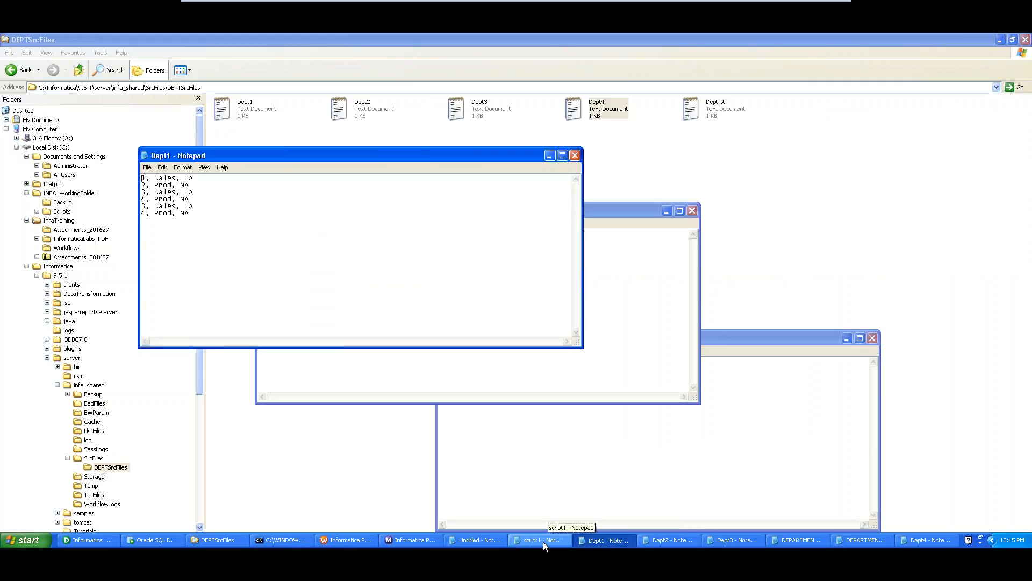
{"action": "left_click", "coordinate": [729, 539]}
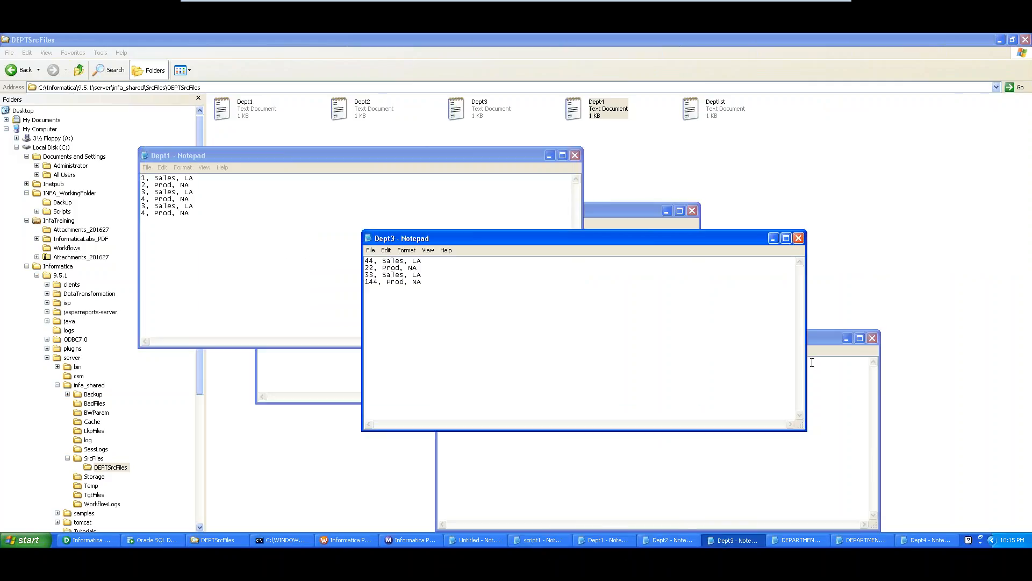
{"action": "left_click", "coordinate": [622, 208]}
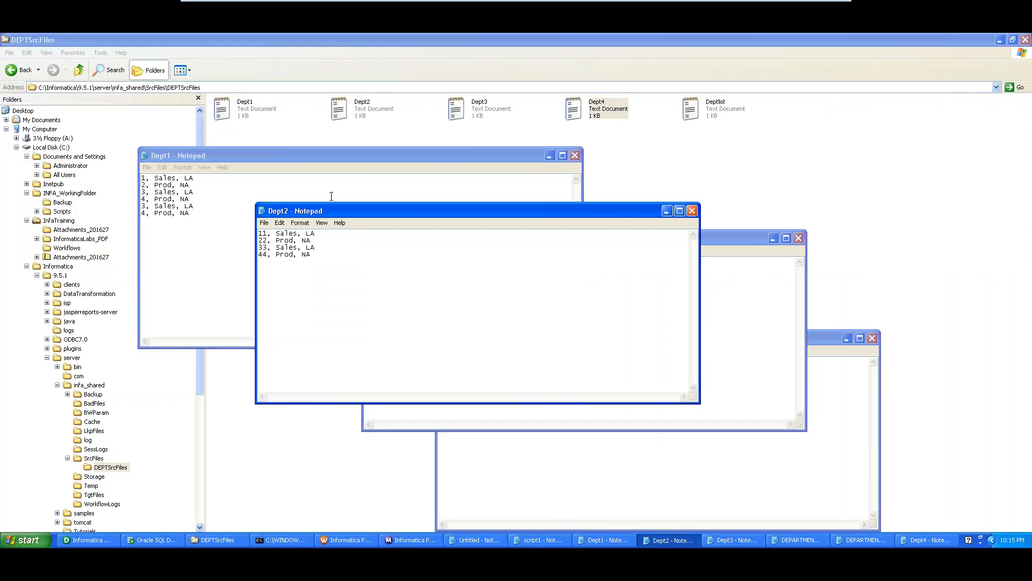
{"action": "left_click_drag", "start_coordinate": [334, 207], "coordinate": [296, 155]}
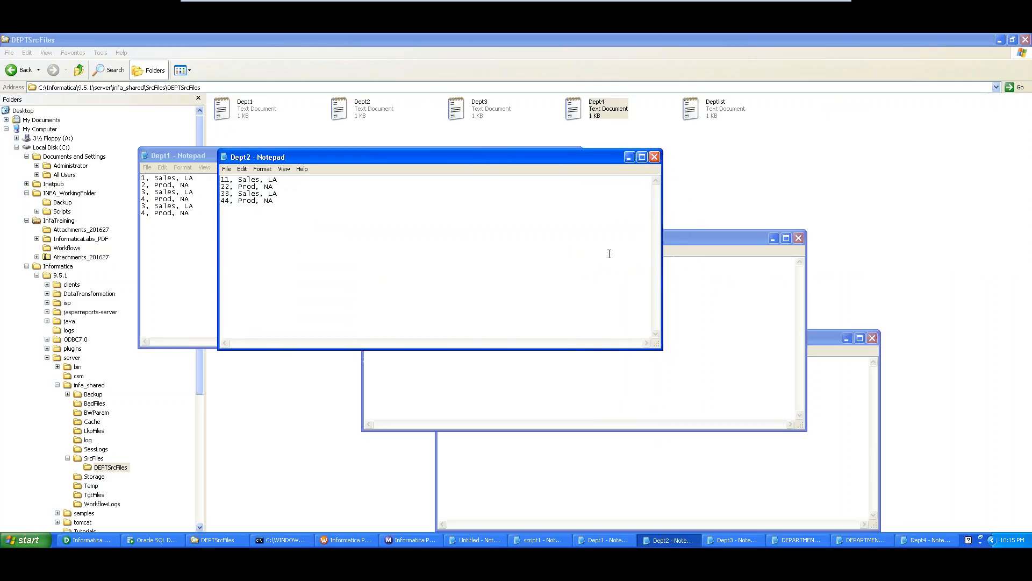
{"action": "left_click", "coordinate": [717, 272]}
{"action": "left_click_drag", "start_coordinate": [659, 237], "coordinate": [586, 166]}
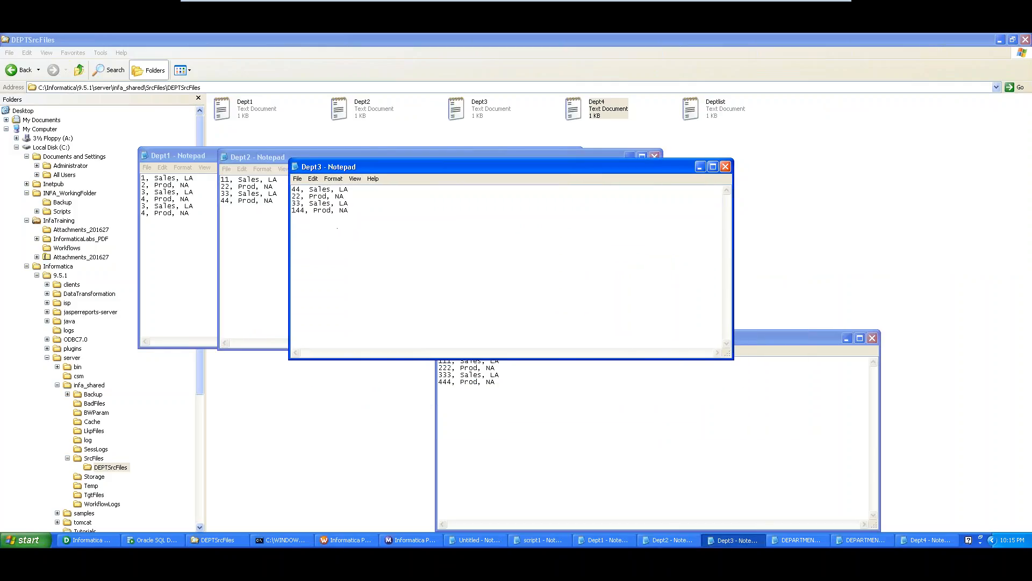
{"action": "left_click", "coordinate": [641, 401]}
{"action": "left_click_drag", "start_coordinate": [620, 341], "coordinate": [556, 163]}
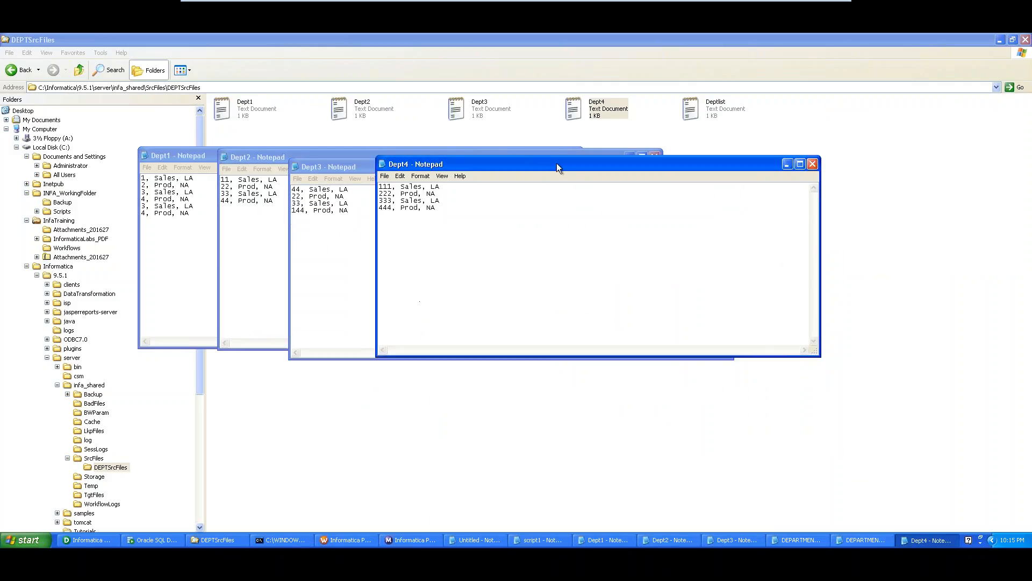
{"action": "left_click", "coordinate": [791, 539]}
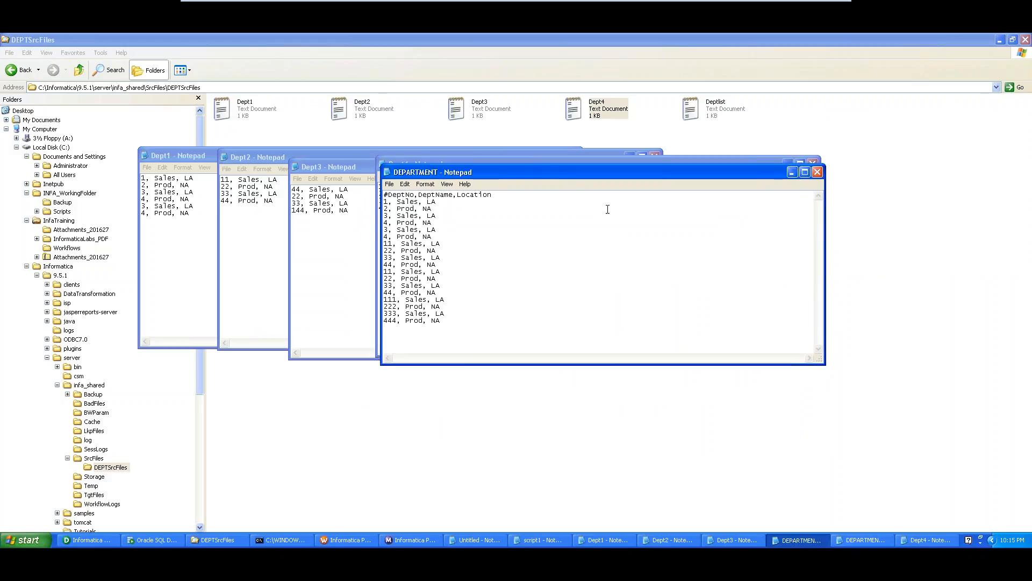
{"action": "left_click_drag", "start_coordinate": [568, 170], "coordinate": [692, 159]}
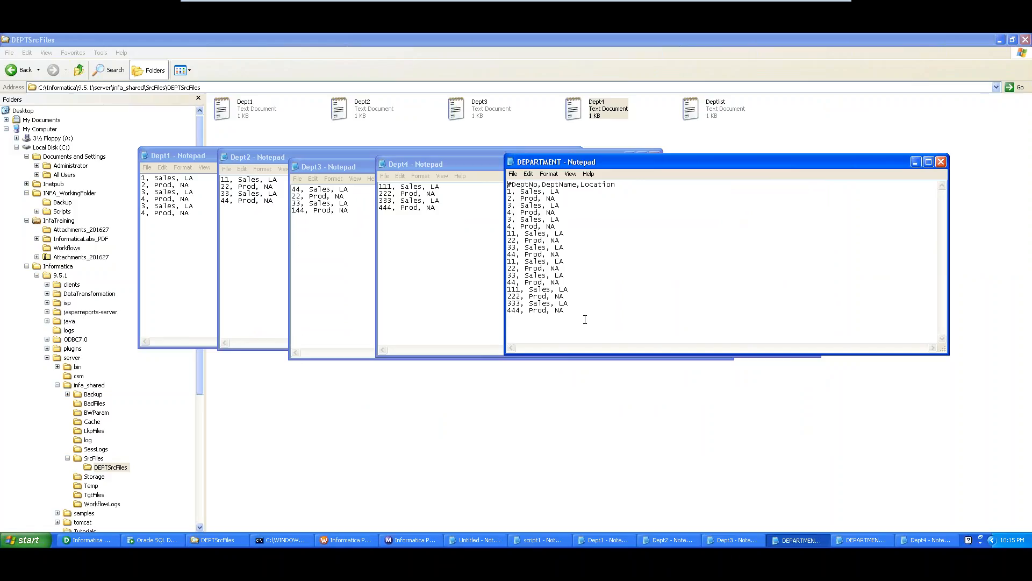
{"action": "left_click_drag", "start_coordinate": [585, 320], "coordinate": [509, 183]}
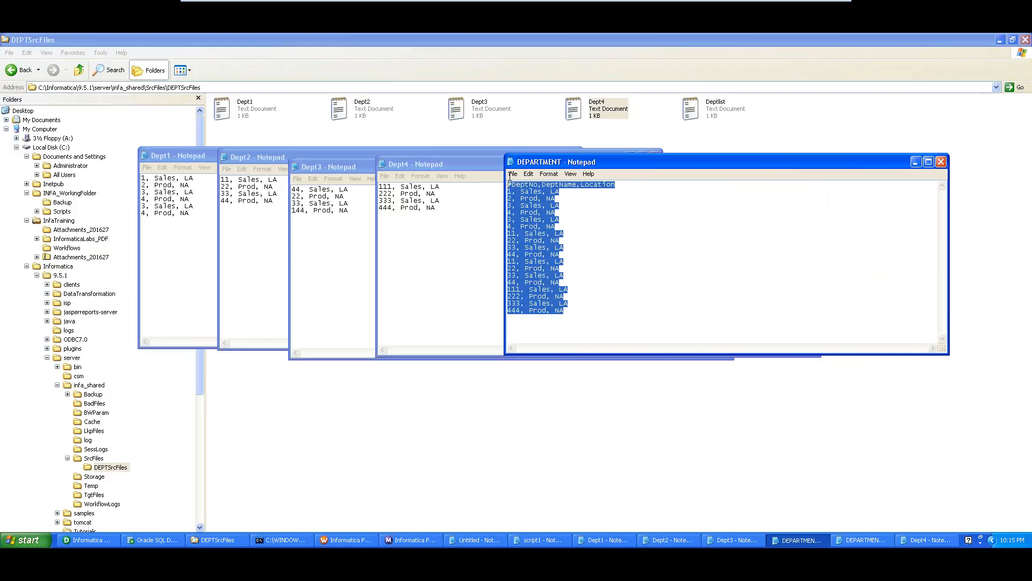
{"action": "left_click", "coordinate": [613, 254]}
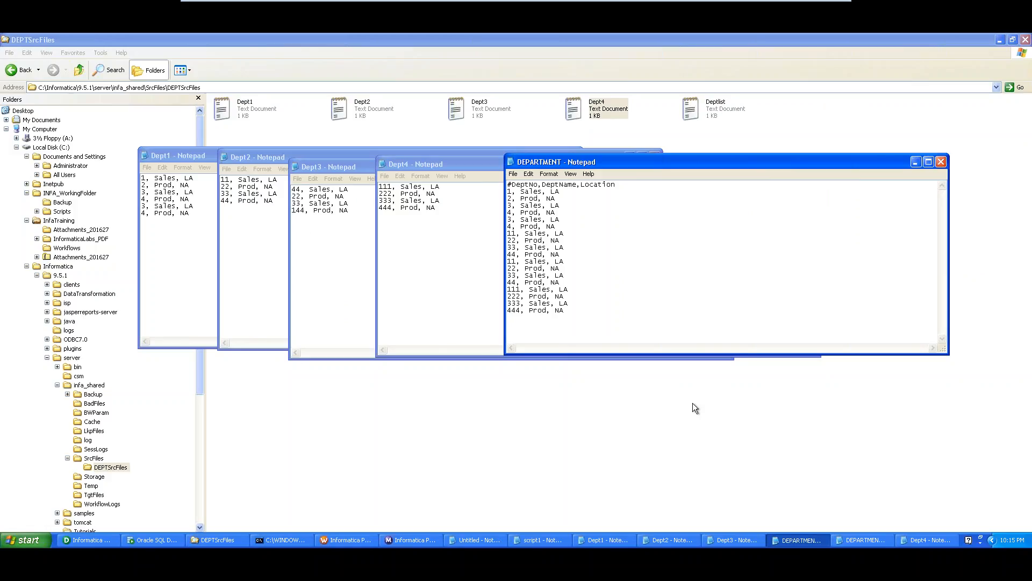
- Close the DEPARTMENT and Dept1–Dept4 Notepad windows, discarding changes to Dept3
{"action": "left_click", "coordinate": [939, 162]}
{"action": "left_click", "coordinate": [812, 163]}
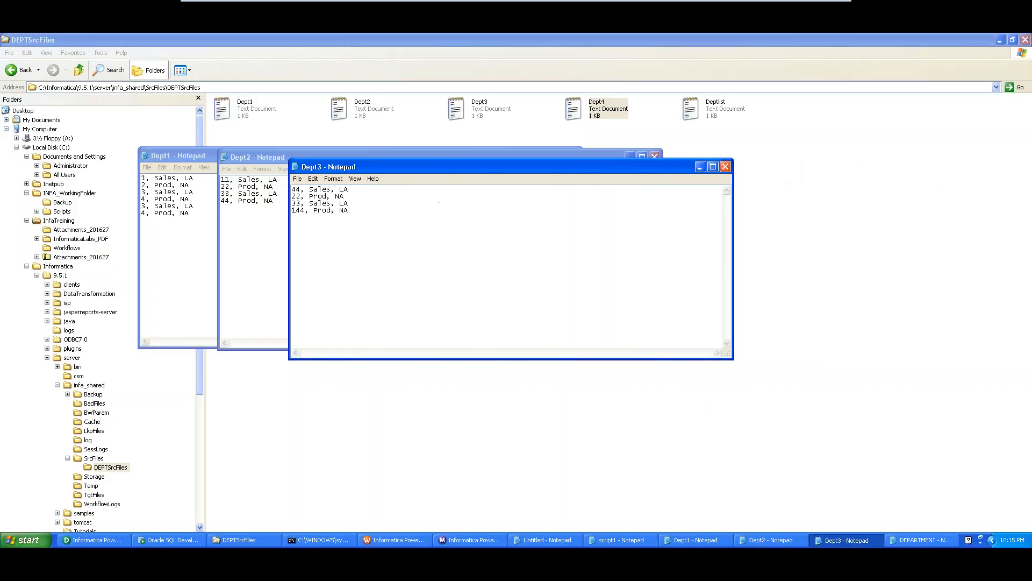
{"action": "left_click", "coordinate": [725, 167]}
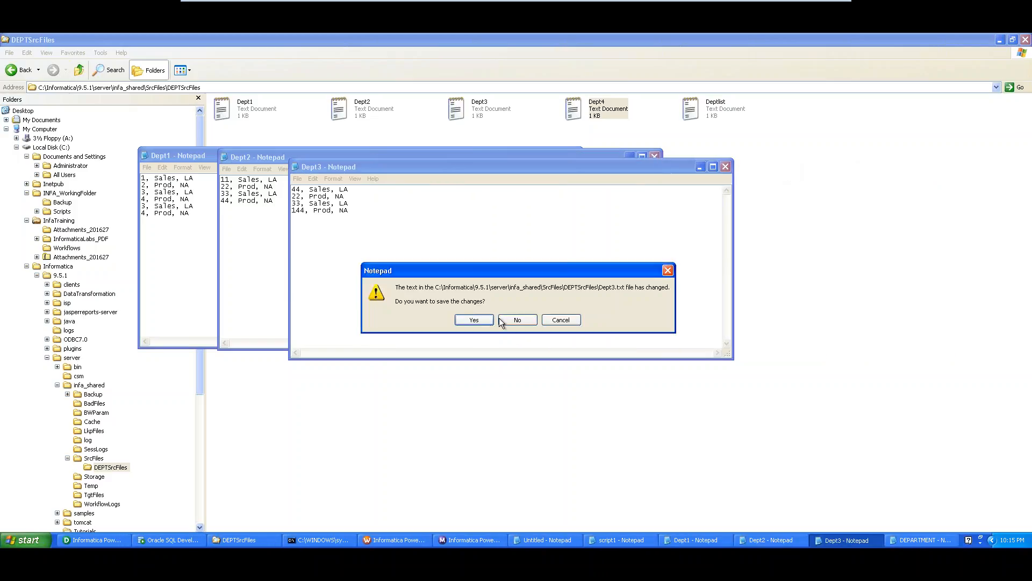
{"action": "left_click", "coordinate": [513, 319]}
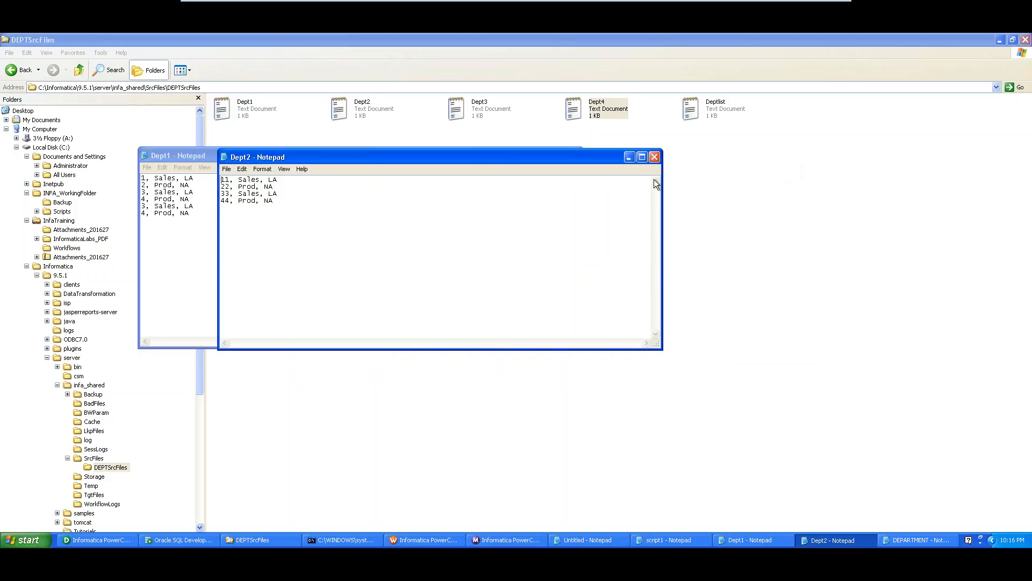
{"action": "left_click", "coordinate": [654, 156]}
{"action": "left_click", "coordinate": [574, 156]}
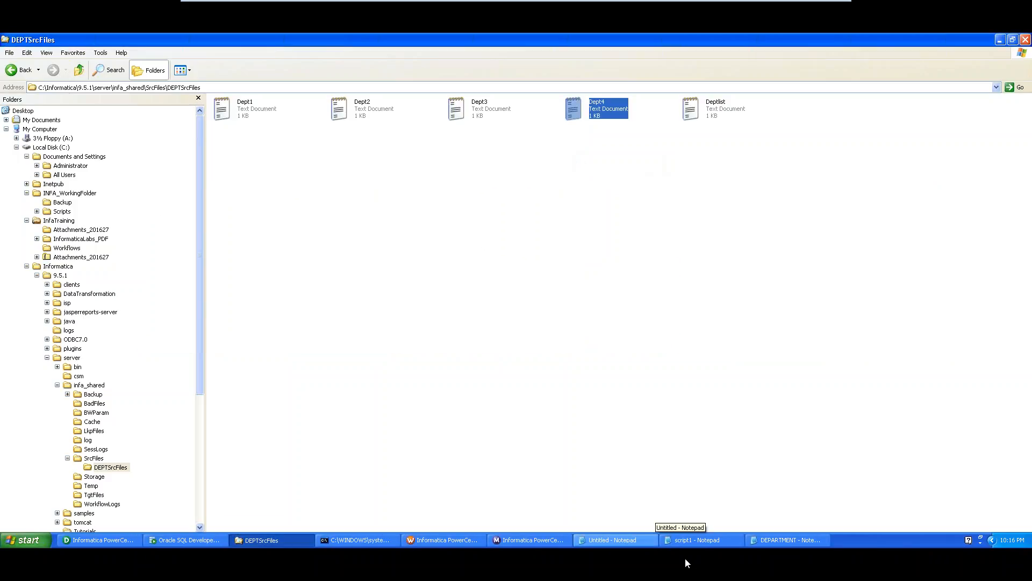
{"action": "left_click", "coordinate": [286, 160]}
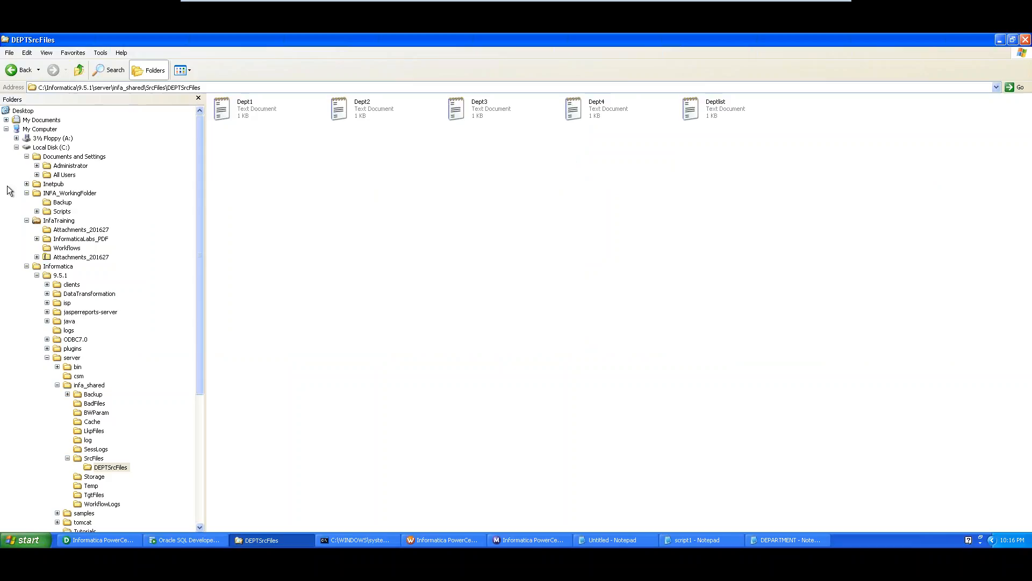
- Open the empty Backup folder under INFA_WorkingFolder, close DEPARTMENT, and show the untitled backup notes
{"action": "left_click", "coordinate": [64, 195]}
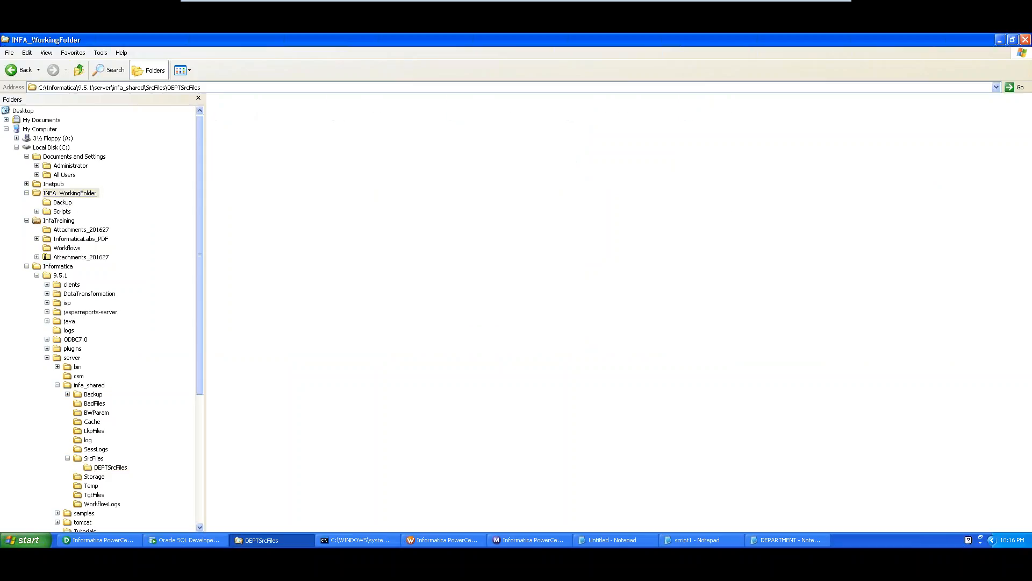
{"action": "left_click", "coordinate": [64, 203]}
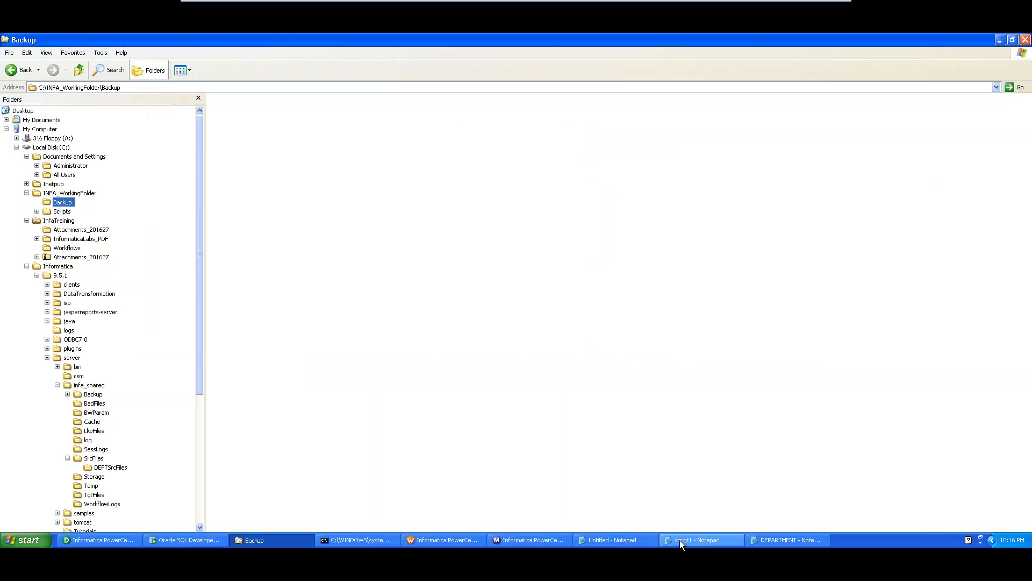
{"action": "left_click", "coordinate": [804, 542]}
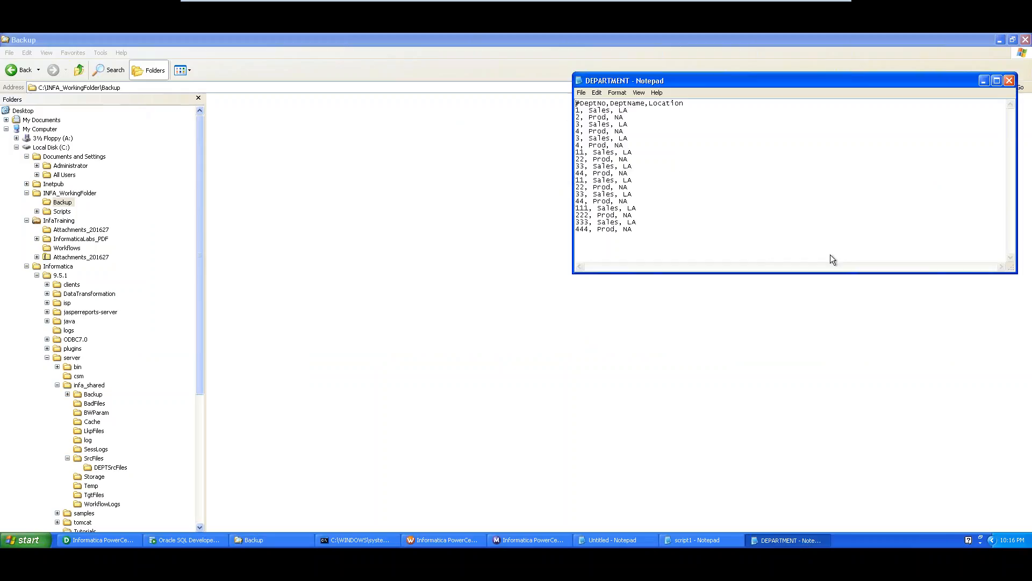
{"action": "left_click", "coordinate": [1009, 81]}
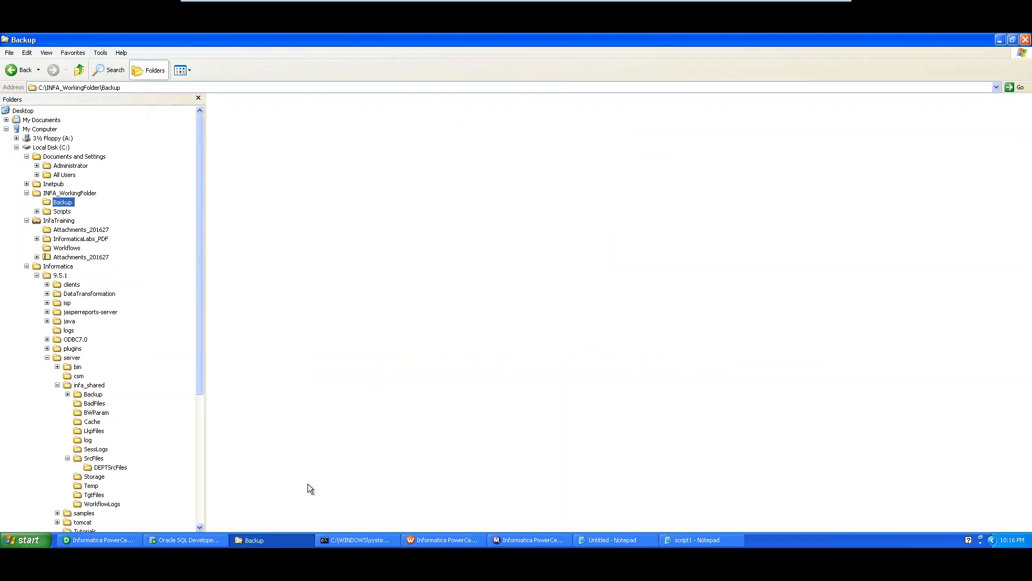
{"action": "left_click", "coordinate": [602, 540]}
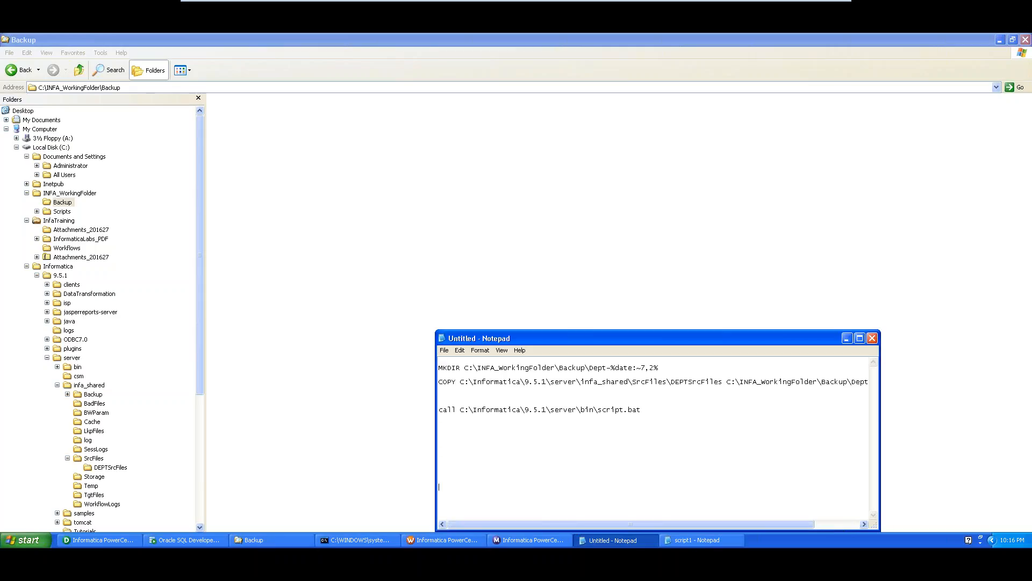
- Add the lines 'Dept-cureentdate' and 'Dept-21 folder' below the backup commands
{"action": "key", "text": "Return"}
{"action": "key", "text": "Return"}
{"action": "key", "text": "Return"}
{"action": "key", "text": "Return"}
{"action": "key", "text": "Return"}
{"action": "key", "text": "Return"}
{"action": "key", "text": "Return"}
{"action": "key", "text": "Return"}
{"action": "key", "text": "Return"}
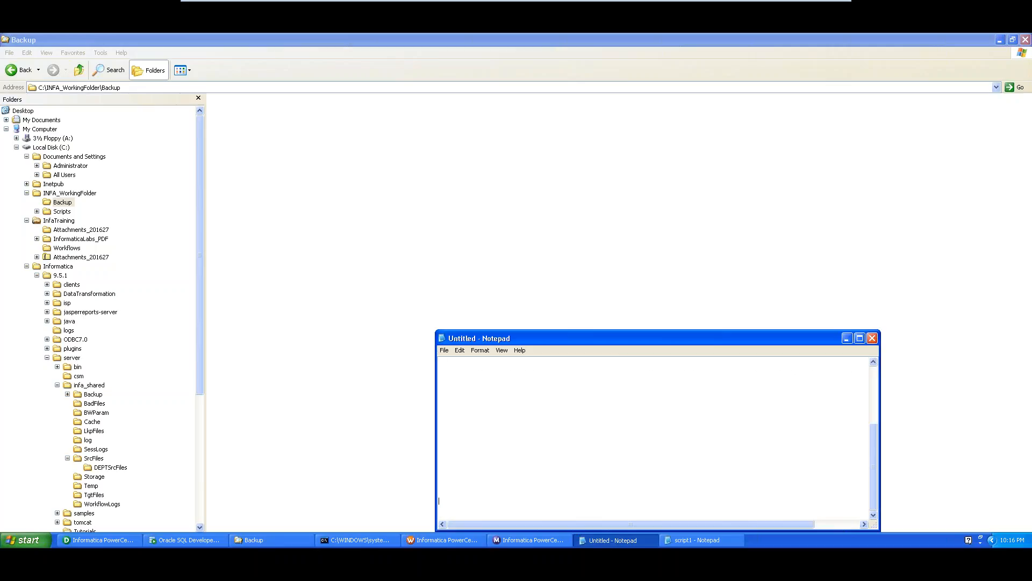
{"action": "type", "text": "Dept-"}
{"action": "type", "text": "cureentdate"}
{"action": "key", "text": "Return"}
{"action": "type", "text": "Dep"}
{"action": "left_click_drag", "start_coordinate": [661, 339], "coordinate": [480, 96]}
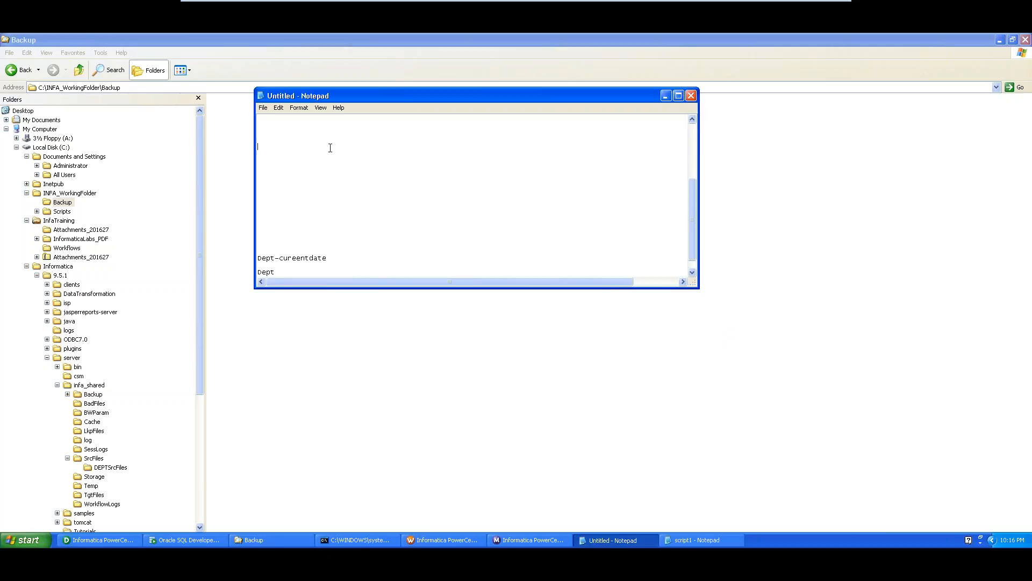
{"action": "key", "text": "Delete"}
{"action": "key", "text": "Delete"}
{"action": "key", "text": "Delete"}
{"action": "key", "text": "Delete"}
{"action": "key", "text": "Delete"}
{"action": "key", "text": "Delete"}
{"action": "key", "text": "Delete"}
{"action": "key", "text": "Delete"}
{"action": "key", "text": "Delete"}
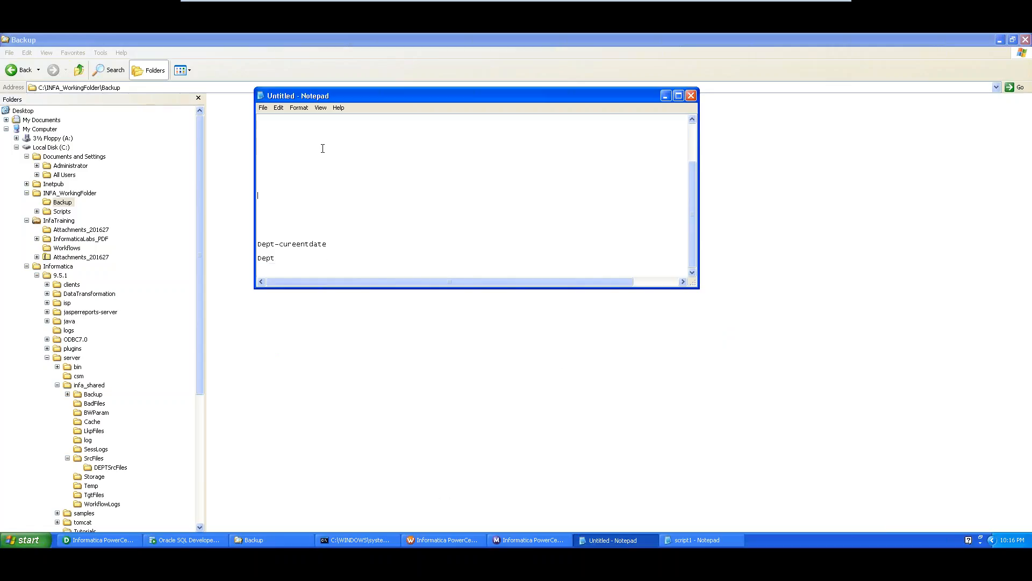
{"action": "left_click", "coordinate": [316, 262]}
{"action": "left_click", "coordinate": [312, 259]}
{"action": "type", "text": "-21   folder"}
{"action": "left_click", "coordinate": [428, 542]}
- Close the task editing dialog and disconnect from info_repository
{"action": "left_click", "coordinate": [593, 474]}
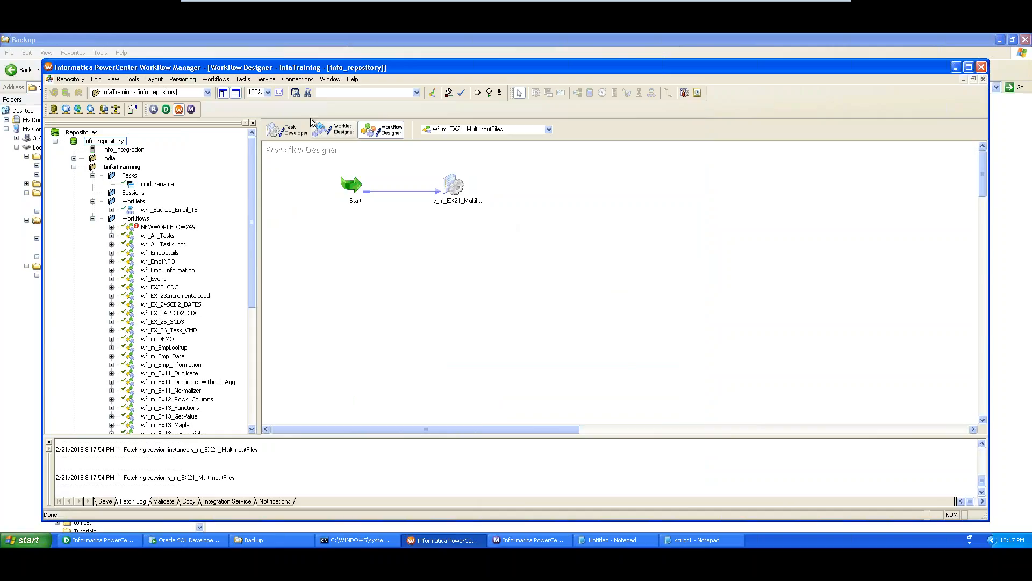
{"action": "left_click", "coordinate": [243, 79]}
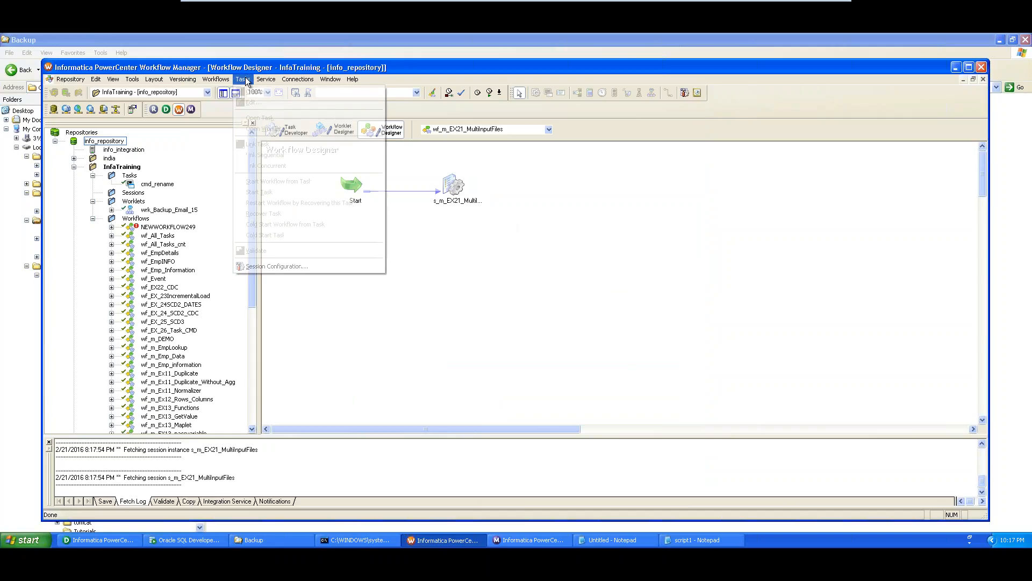
{"action": "left_click", "coordinate": [609, 231]}
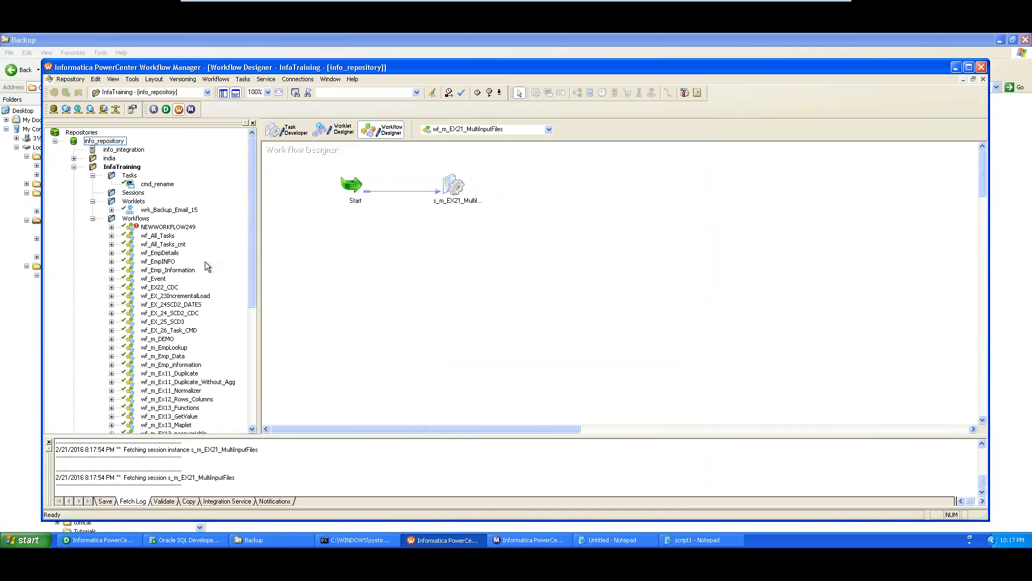
{"action": "right_click", "coordinate": [102, 140]}
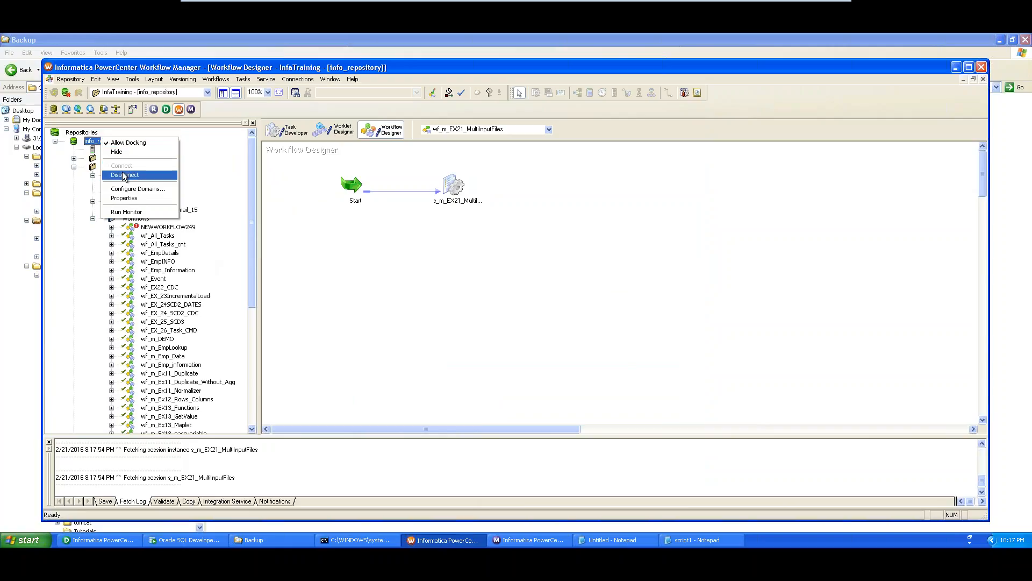
{"action": "left_click", "coordinate": [124, 175]}
- Reconnect to info_repository with the repository password and reopen the InfaTraining folder
{"action": "right_click", "coordinate": [104, 141]}
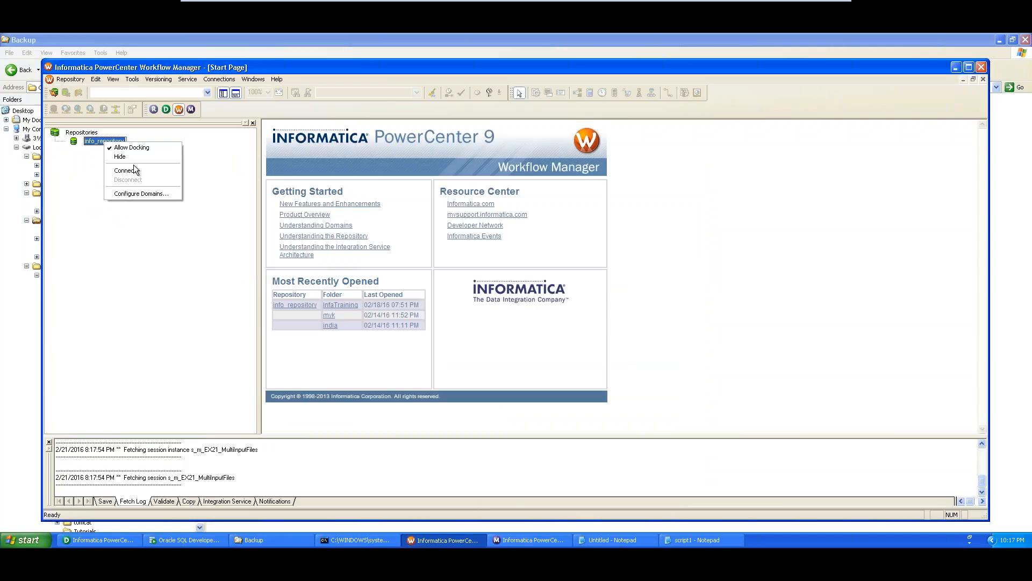
{"action": "left_click", "coordinate": [123, 167]}
{"action": "key", "text": "Tab"}
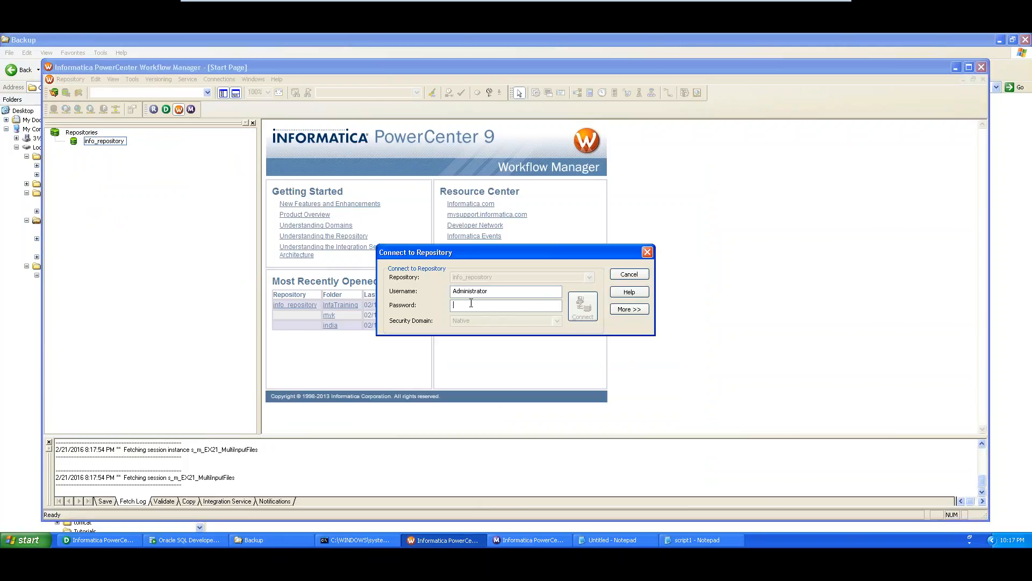
{"action": "type", "text": "info"}
{"action": "key", "text": "Return"}
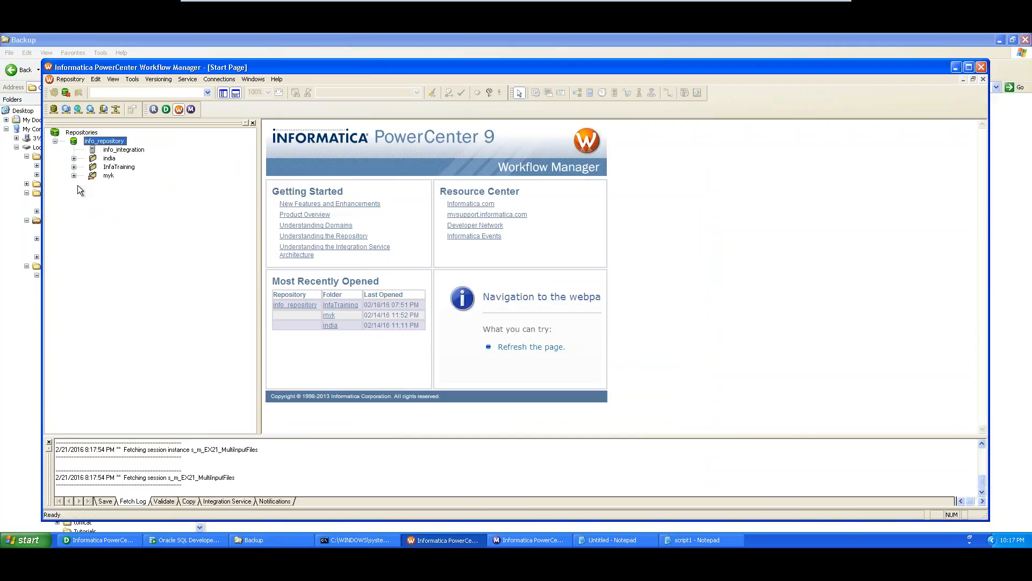
{"action": "right_click", "coordinate": [123, 167]}
{"action": "left_click", "coordinate": [143, 219]}
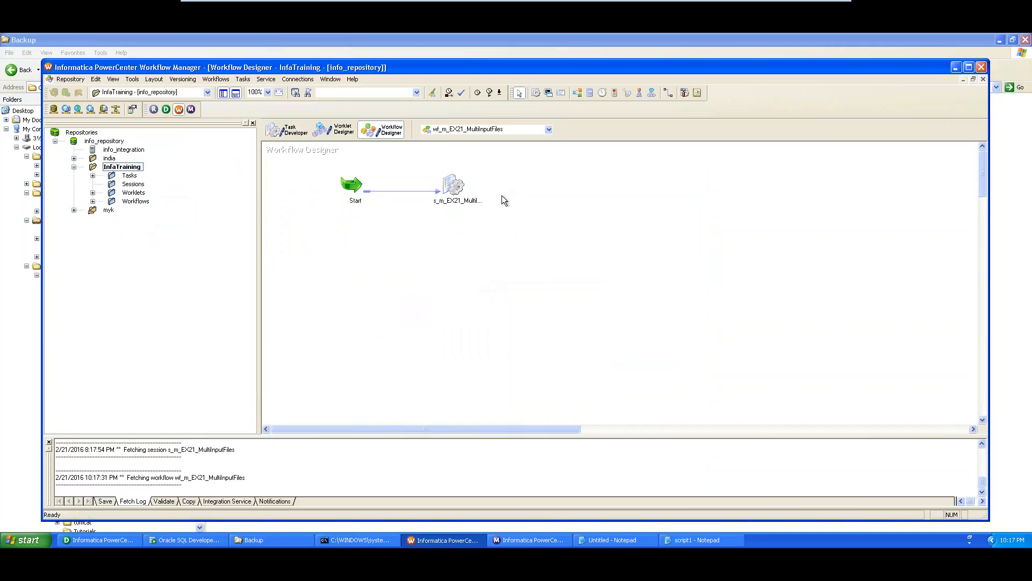
- Create a new Command task named cmd_backup
{"action": "left_click", "coordinate": [242, 79]}
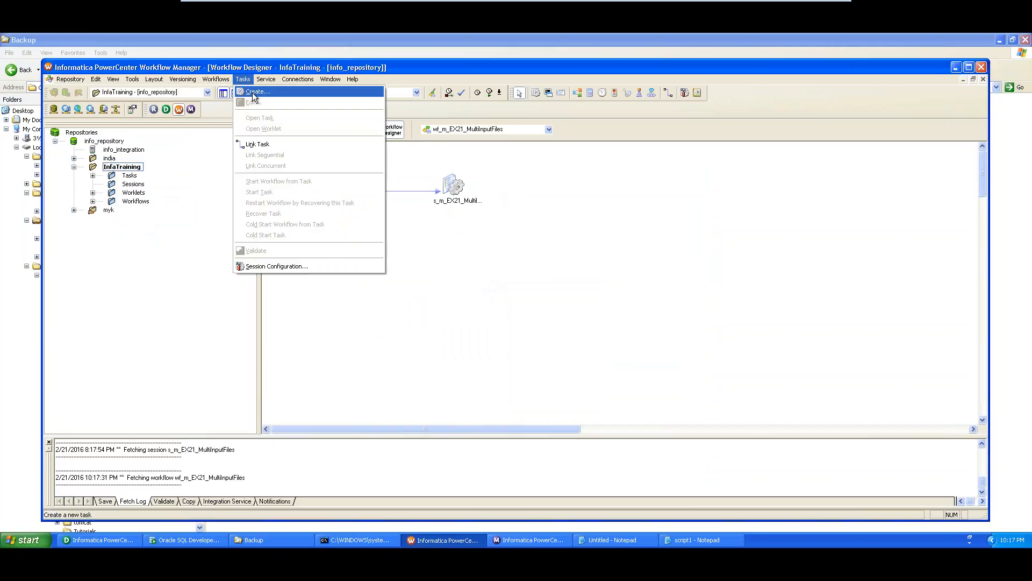
{"action": "left_click", "coordinate": [255, 91]}
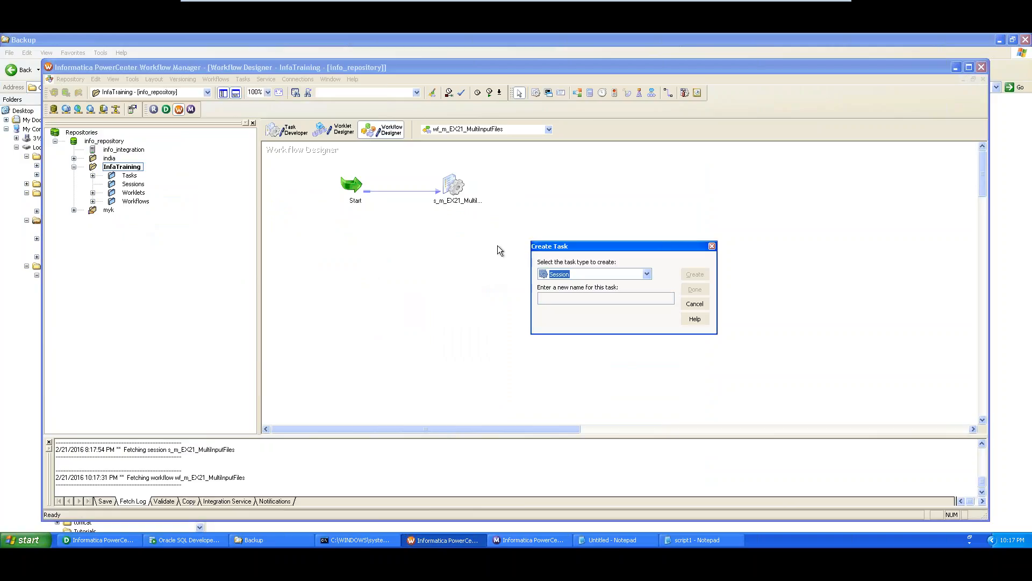
{"action": "left_click", "coordinate": [648, 272]}
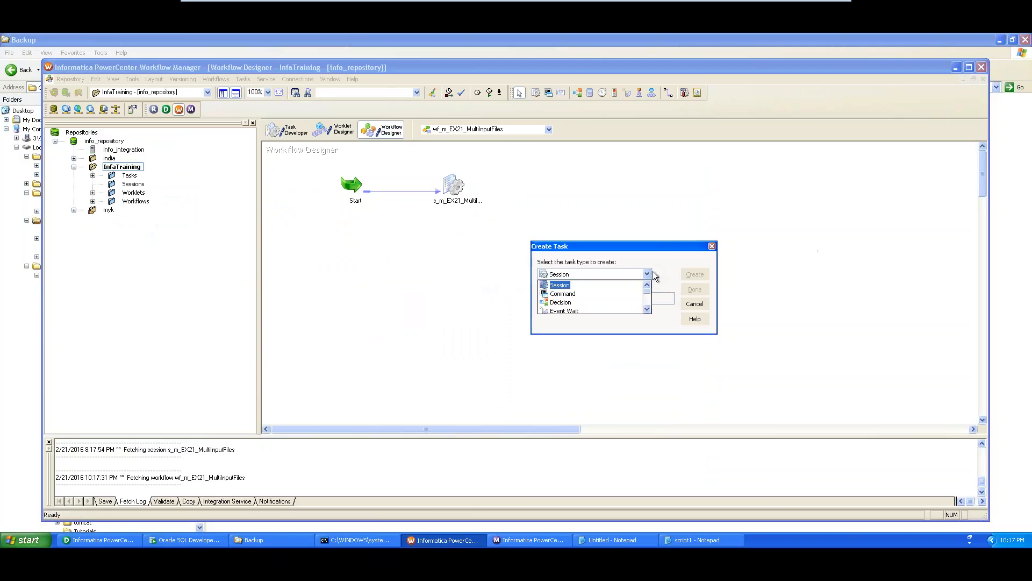
{"action": "left_click", "coordinate": [585, 294]}
{"action": "left_click", "coordinate": [584, 297]}
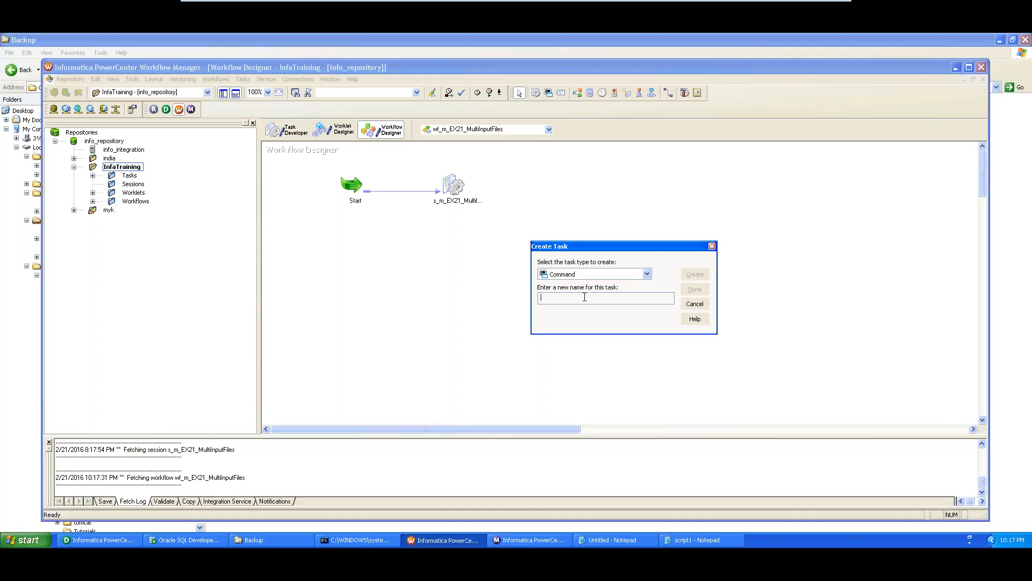
{"action": "type", "text": "ba"}
{"action": "type", "text": "ck"}
{"action": "type", "text": "cmd_"}
{"action": "left_click", "coordinate": [591, 300]}
{"action": "type", "text": "up"}
{"action": "left_click", "coordinate": [695, 274]}
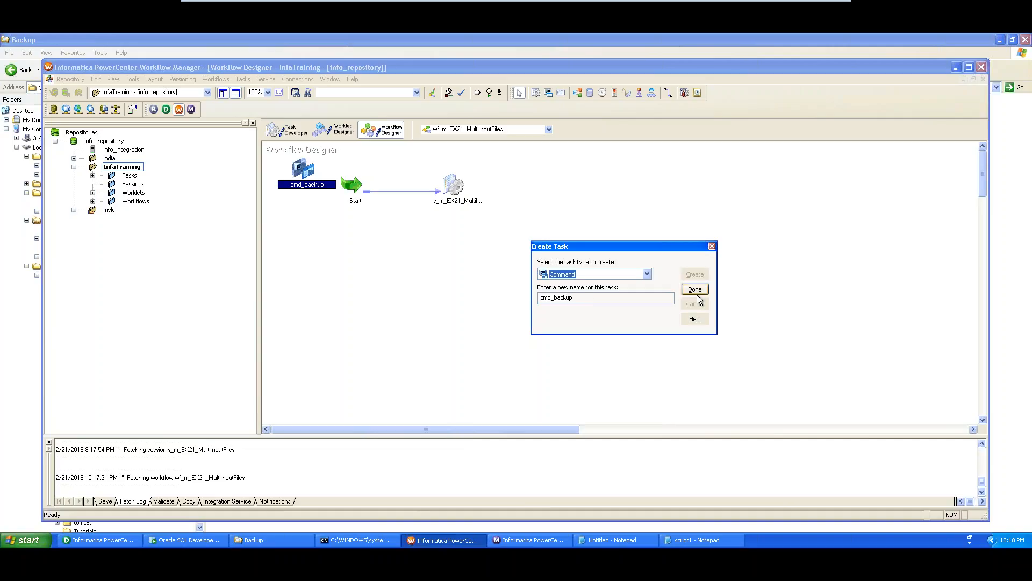
{"action": "left_click", "coordinate": [695, 291]}
- Place cmd_backup right of s_m_EX21_MultiInputFiles and link the session to it
{"action": "left_click_drag", "start_coordinate": [307, 167], "coordinate": [582, 183]}
{"action": "left_click", "coordinate": [668, 93]}
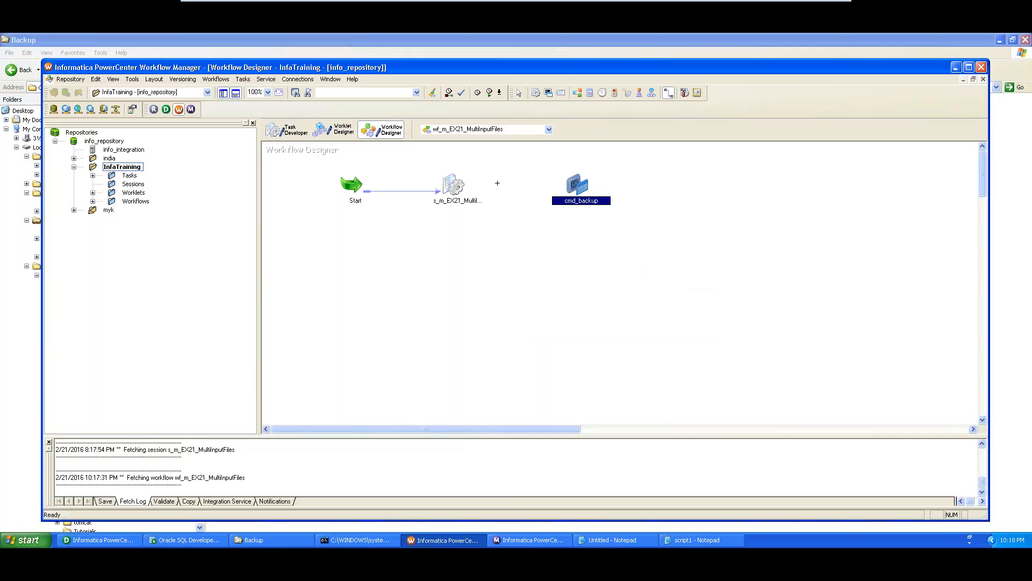
{"action": "left_click_drag", "start_coordinate": [454, 185], "coordinate": [577, 186]}
- In cmd_backup's settings, add a Command1 entry and select its name for editing
{"action": "double_click", "coordinate": [571, 191]}
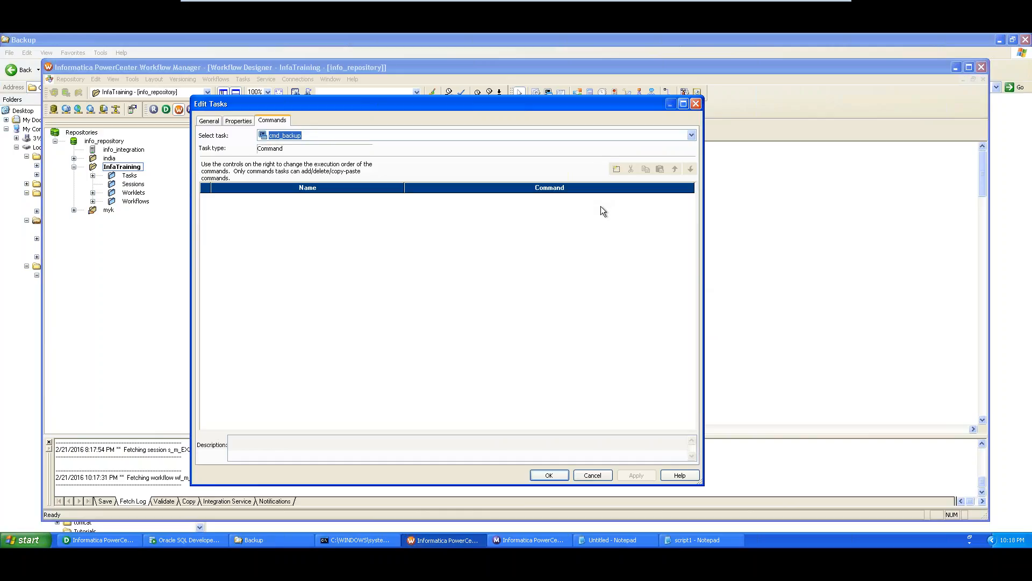
{"action": "left_click", "coordinate": [617, 169]}
{"action": "left_click", "coordinate": [232, 200]}
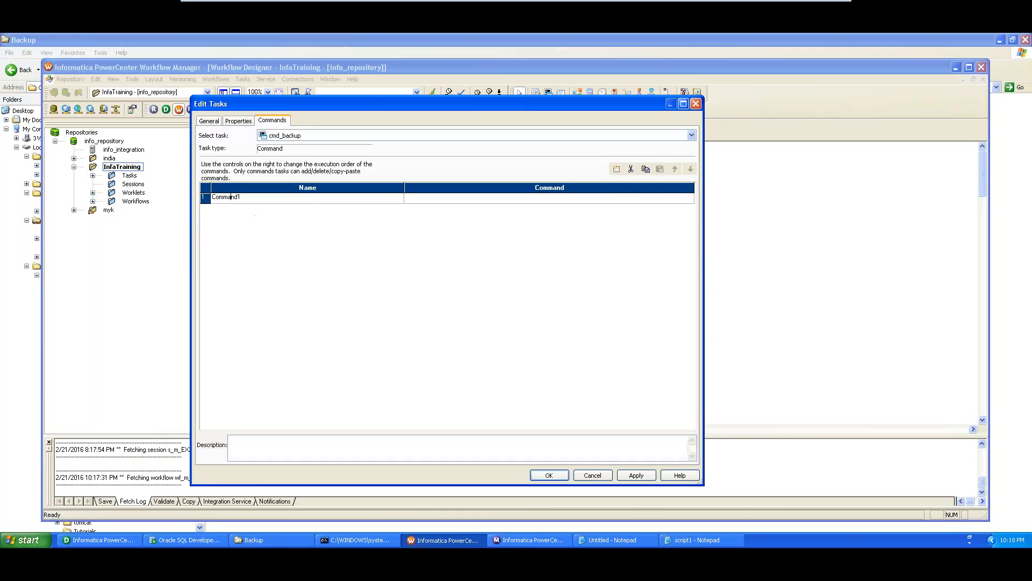
{"action": "left_click", "coordinate": [235, 199]}
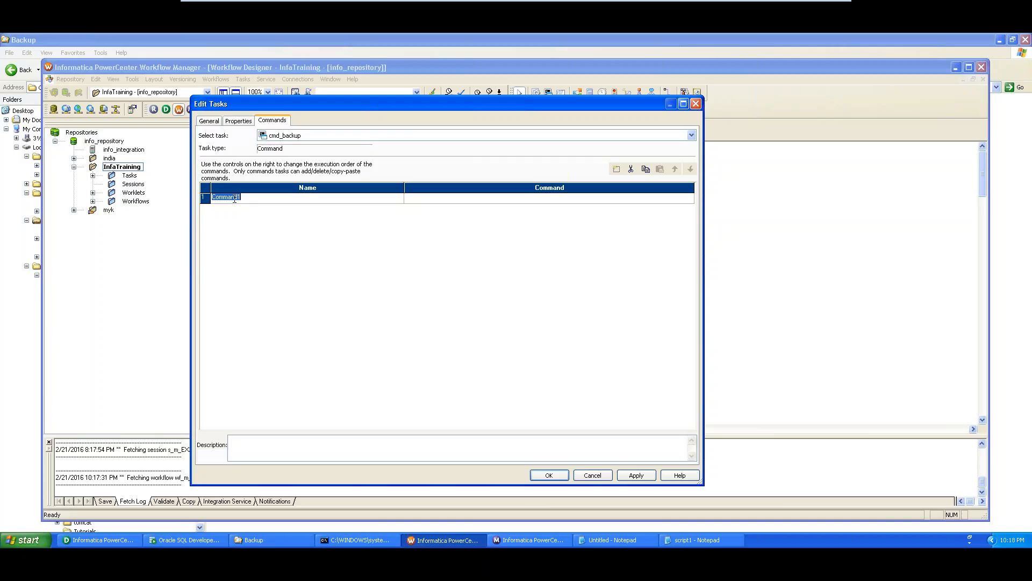
- Rename the Command1 entry to cmd_makedir and select its command cell
{"action": "type", "text": "cmd"}
{"action": "type", "text": "_makedir"}
{"action": "left_click", "coordinate": [441, 199]}
- Paste the MKDIR line from the Notepad notes into cmd_makedir's command editor
{"action": "left_click", "coordinate": [690, 198]}
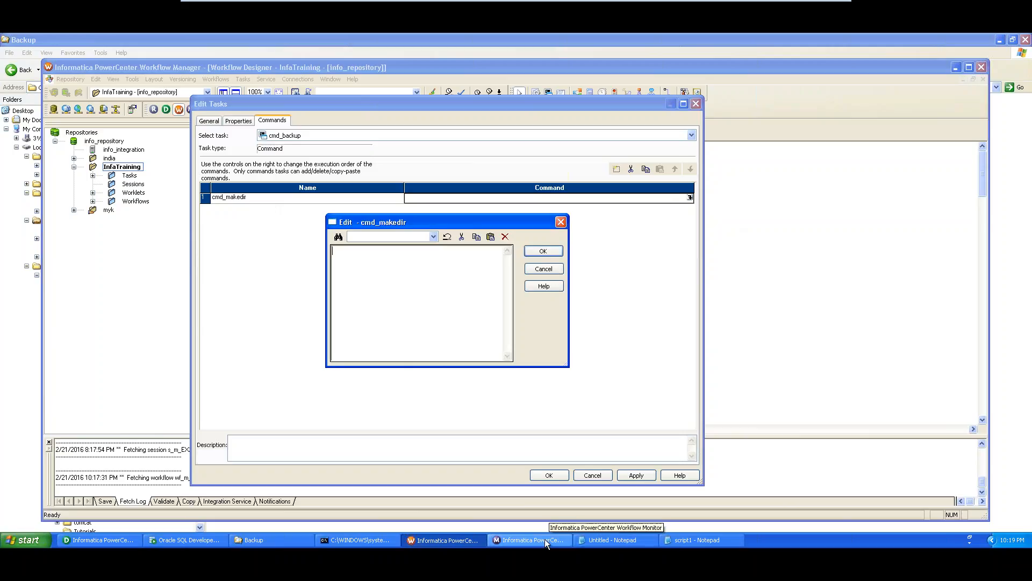
{"action": "left_click", "coordinate": [683, 539]}
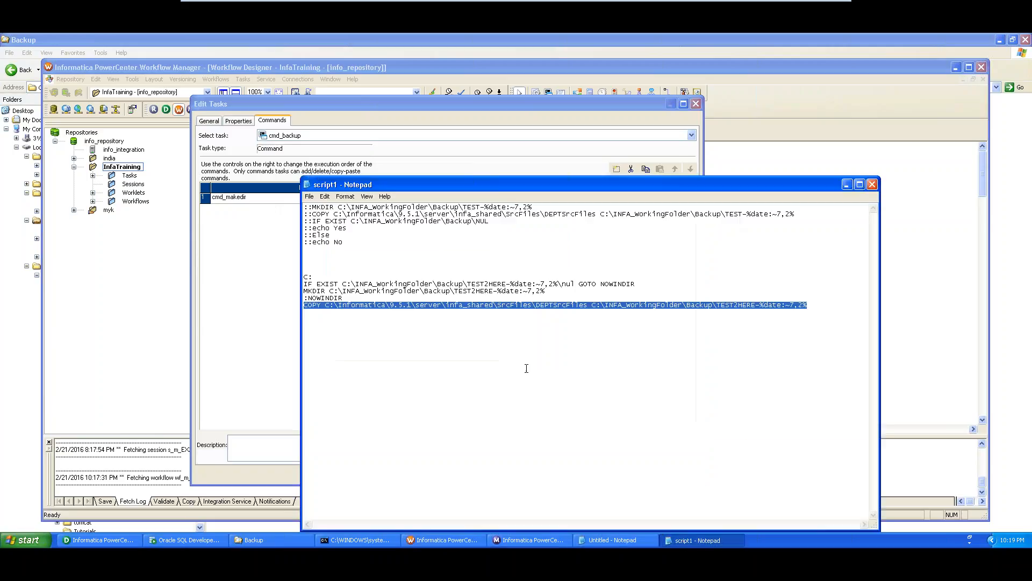
{"action": "left_click", "coordinate": [847, 184]}
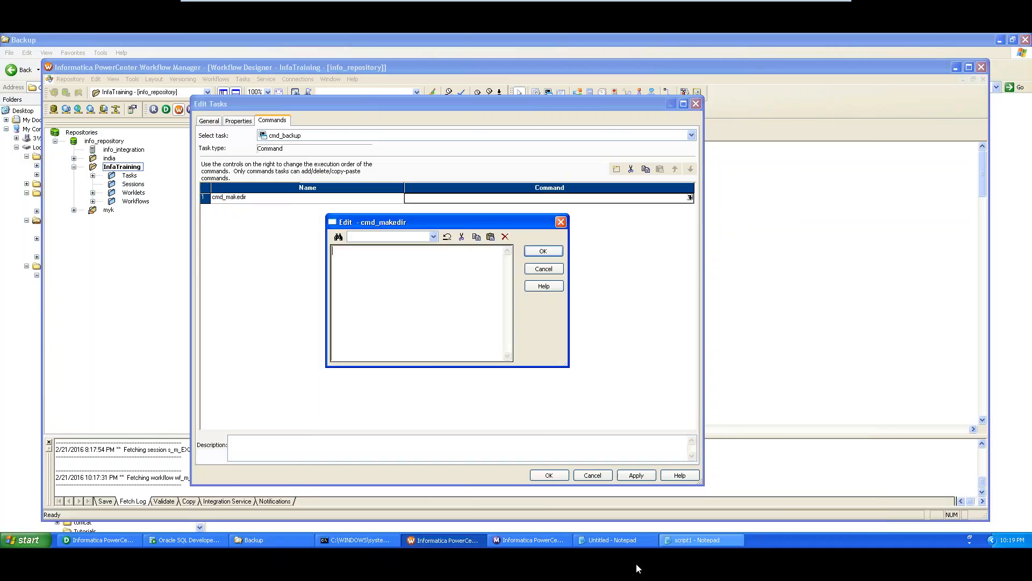
{"action": "key", "text": "alt+Tab"}
{"action": "scroll", "coordinate": [449, 260], "scroll_direction": "up", "scroll_amount": 10}
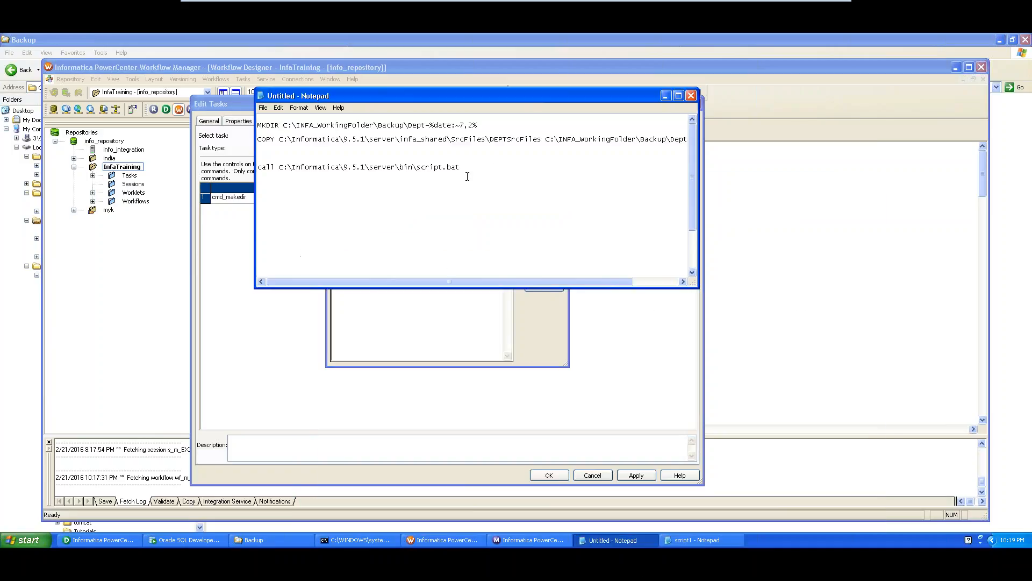
{"action": "left_click_drag", "start_coordinate": [495, 131], "coordinate": [213, 119]}
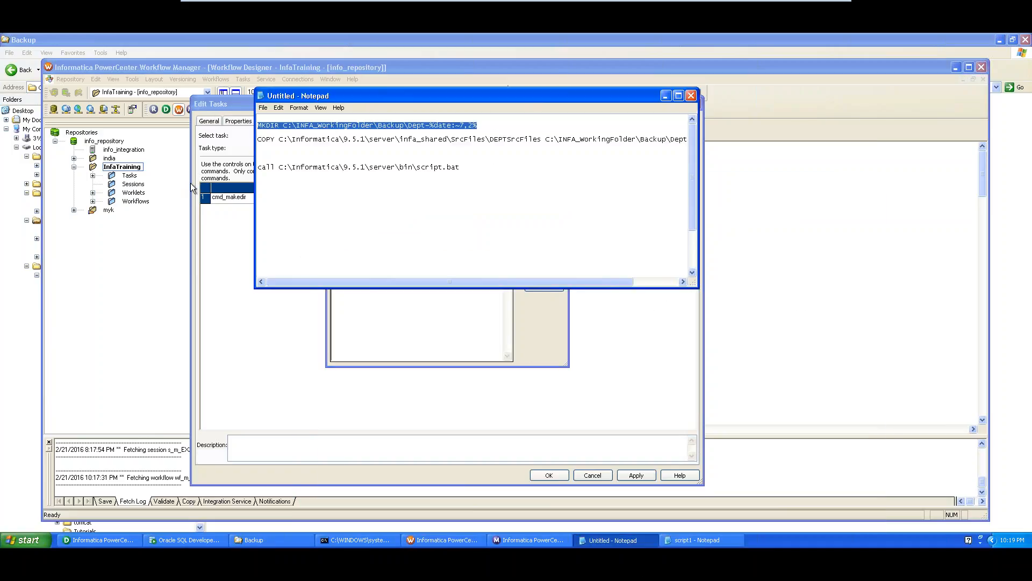
{"action": "left_click", "coordinate": [218, 273]}
{"action": "left_click", "coordinate": [405, 266]}
{"action": "key", "text": "ctrl+v"}
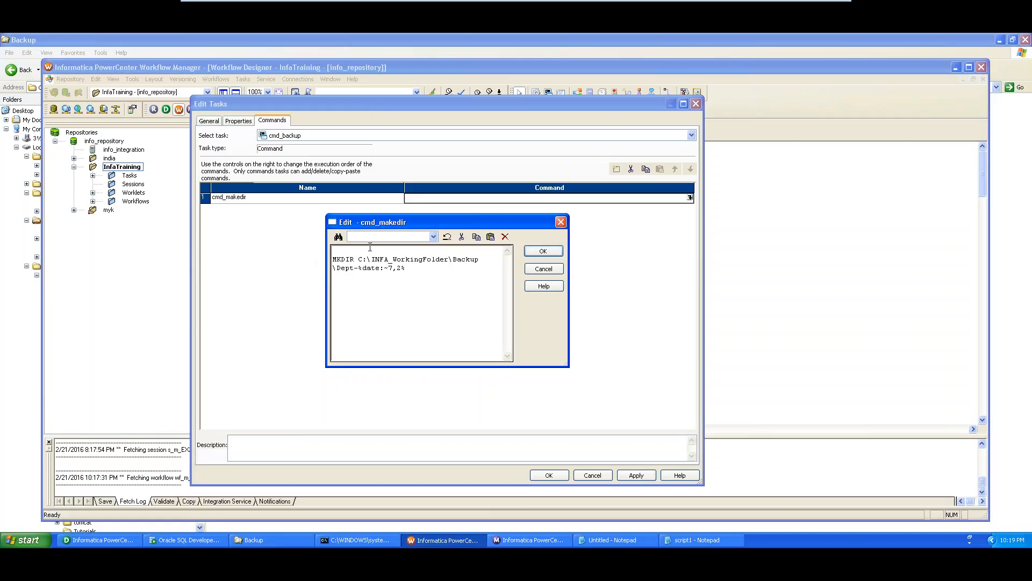
- Tidy the MKDIR command's line breaks, check the Backup folder, and confirm the command
{"action": "key", "text": "Delete"}
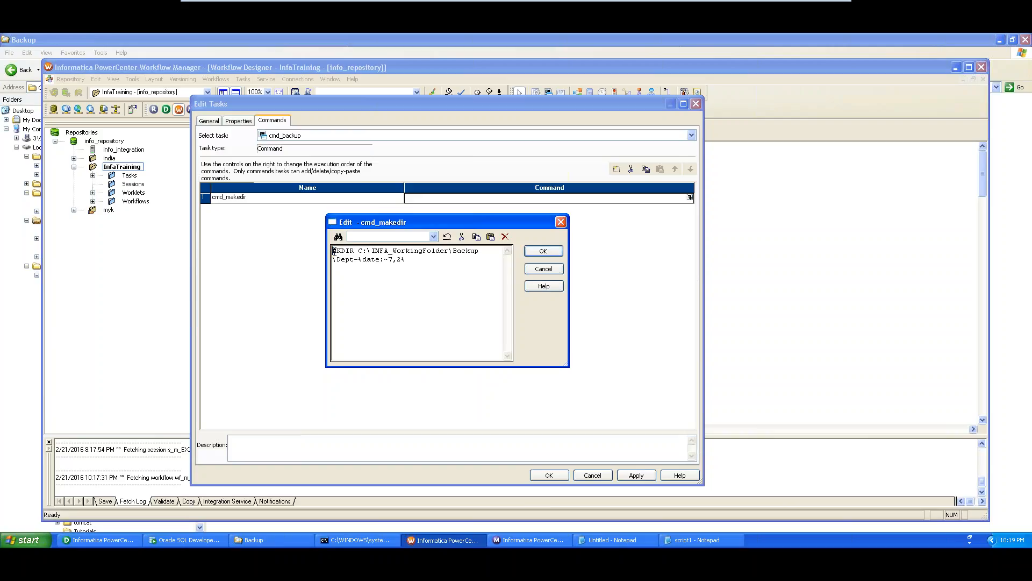
{"action": "left_click_drag", "start_coordinate": [333, 251], "coordinate": [354, 251]}
{"action": "left_click", "coordinate": [358, 250]}
{"action": "key", "text": "Return"}
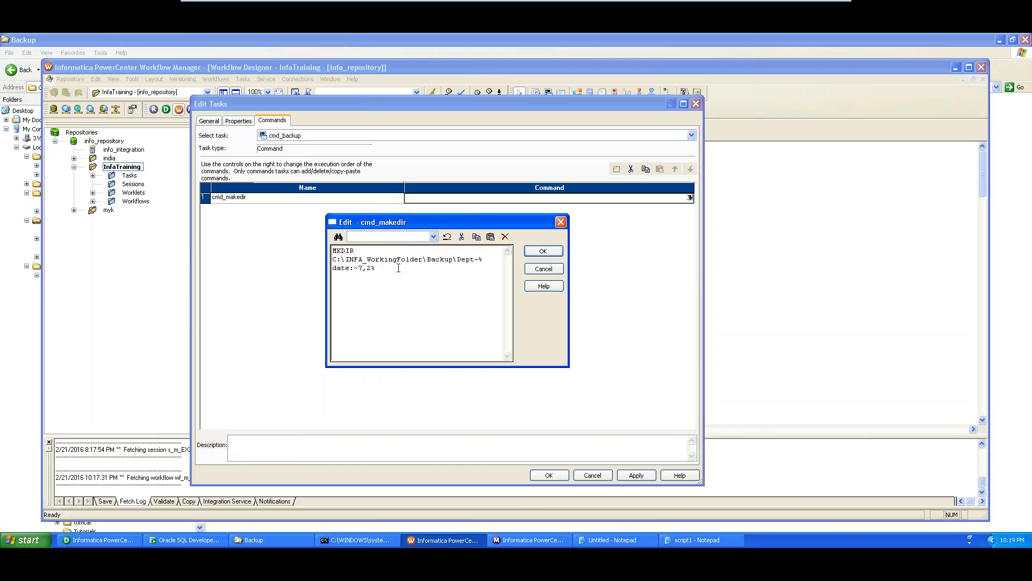
{"action": "left_click_drag", "start_coordinate": [457, 262], "coordinate": [487, 267]}
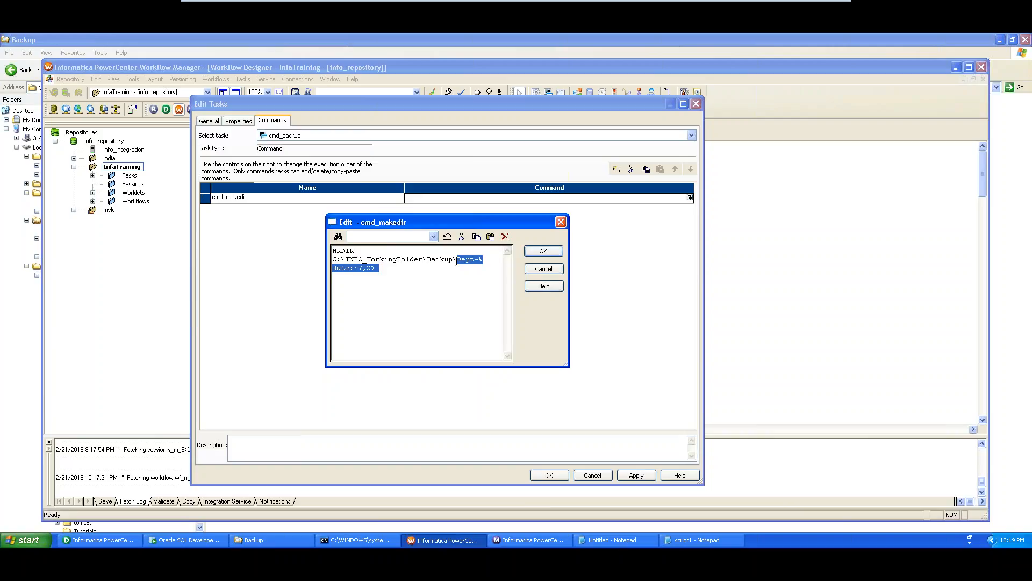
{"action": "left_click", "coordinate": [263, 540]}
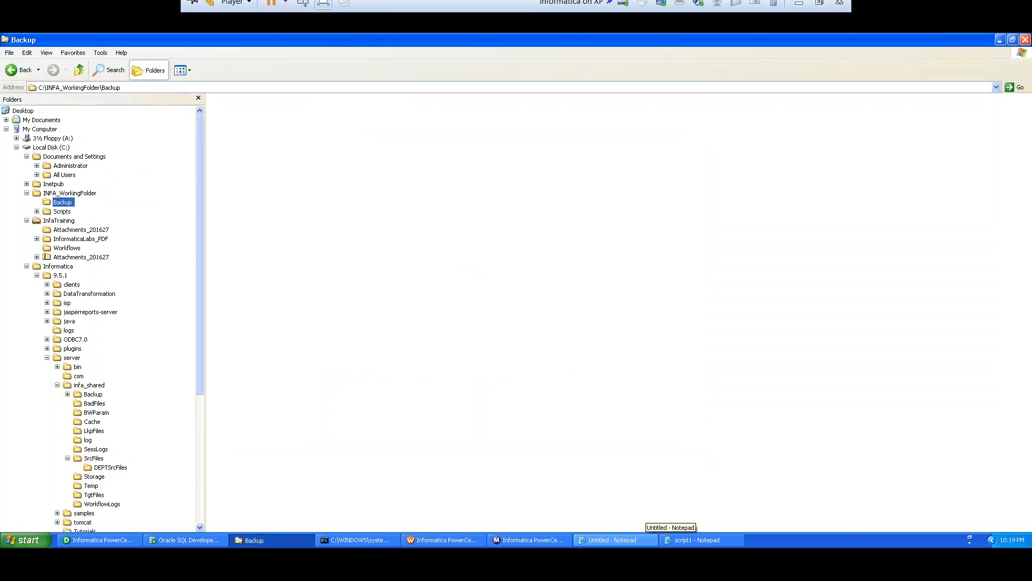
{"action": "left_click", "coordinate": [369, 539]}
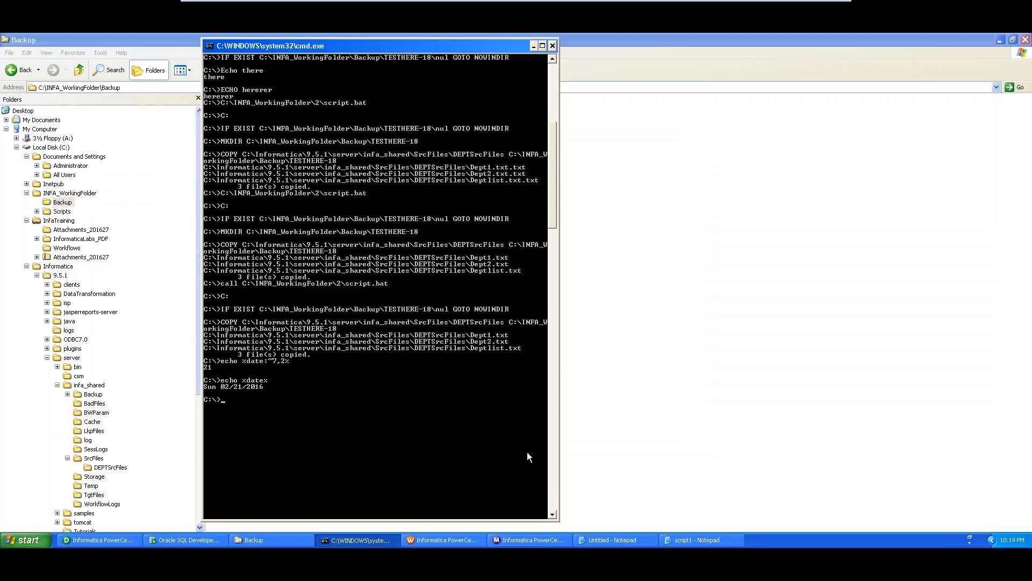
{"action": "left_click", "coordinate": [577, 539]}
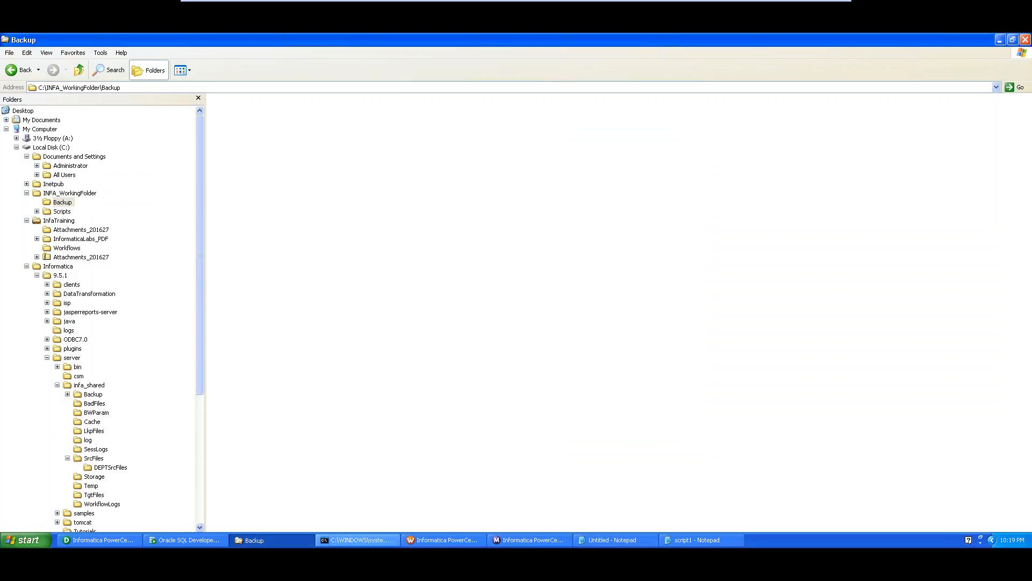
{"action": "left_click", "coordinate": [444, 538]}
{"action": "left_click", "coordinate": [546, 252]}
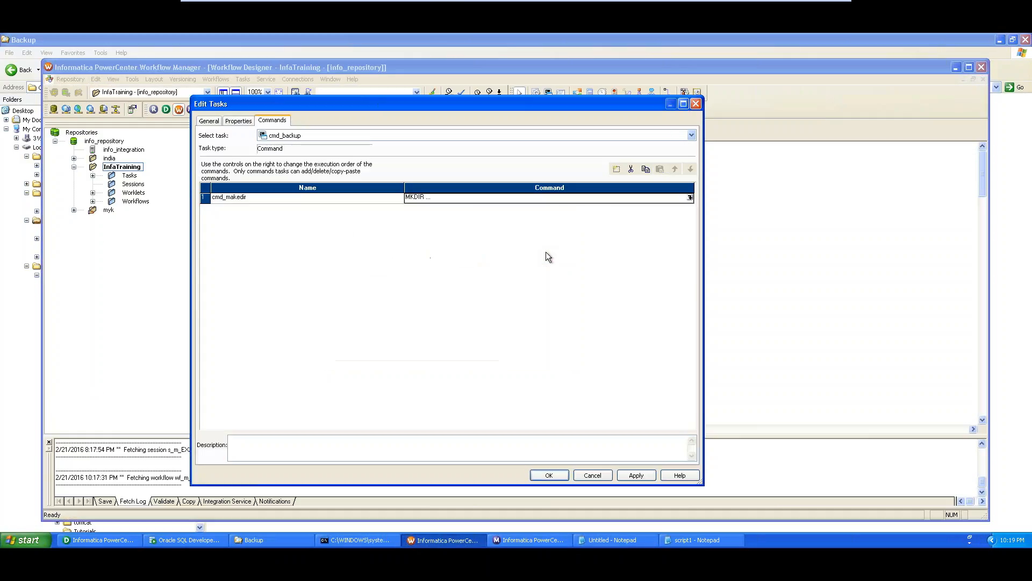
- Add a second command row and rename it cmd_Copy
{"action": "left_click", "coordinate": [616, 169]}
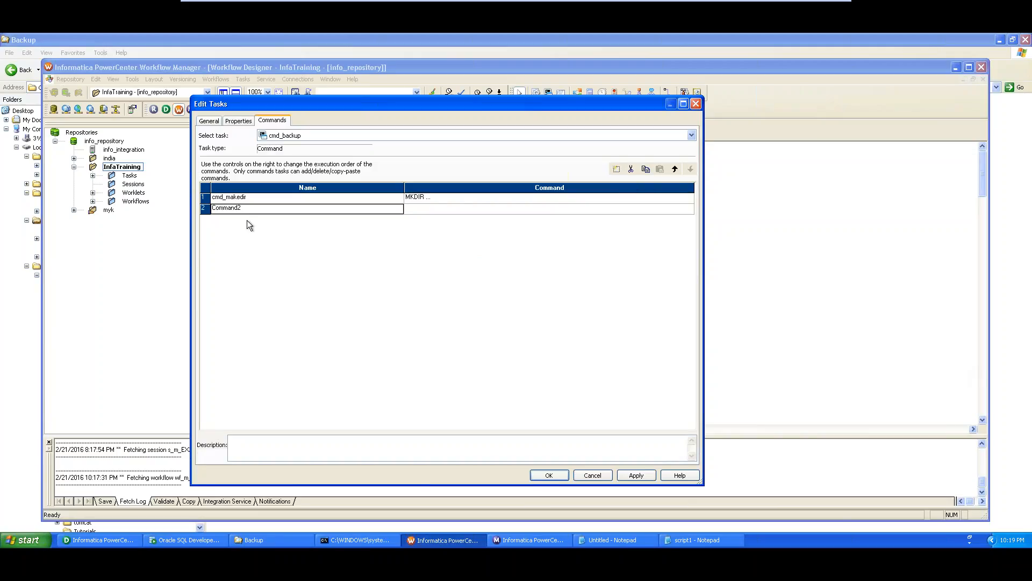
{"action": "double_click", "coordinate": [226, 208]}
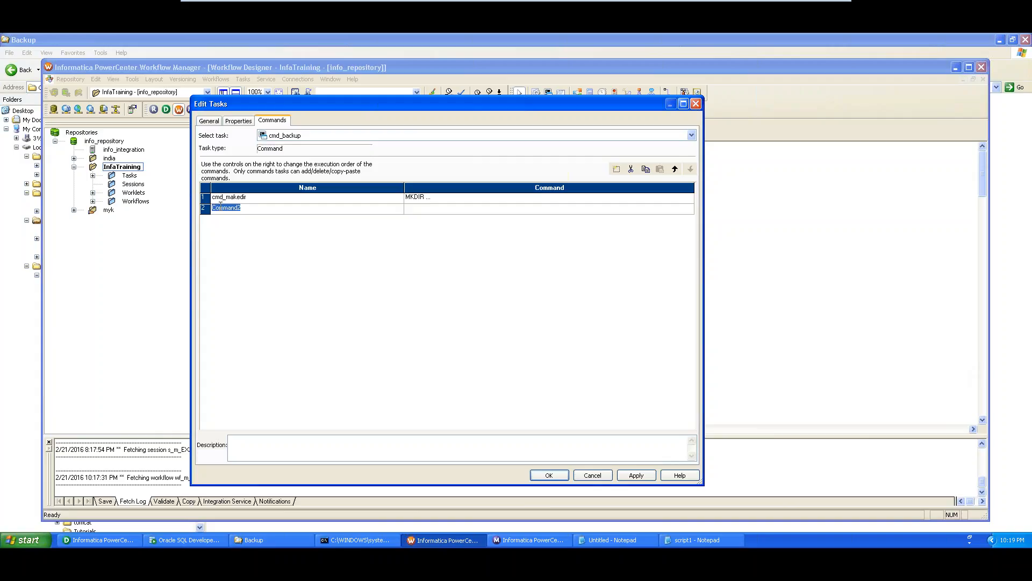
{"action": "type", "text": "cmd_Copy"}
{"action": "left_click", "coordinate": [456, 209]}
- Paste the COPY line from the Notepad notes into cmd_Copy's command editor
{"action": "left_click", "coordinate": [690, 209]}
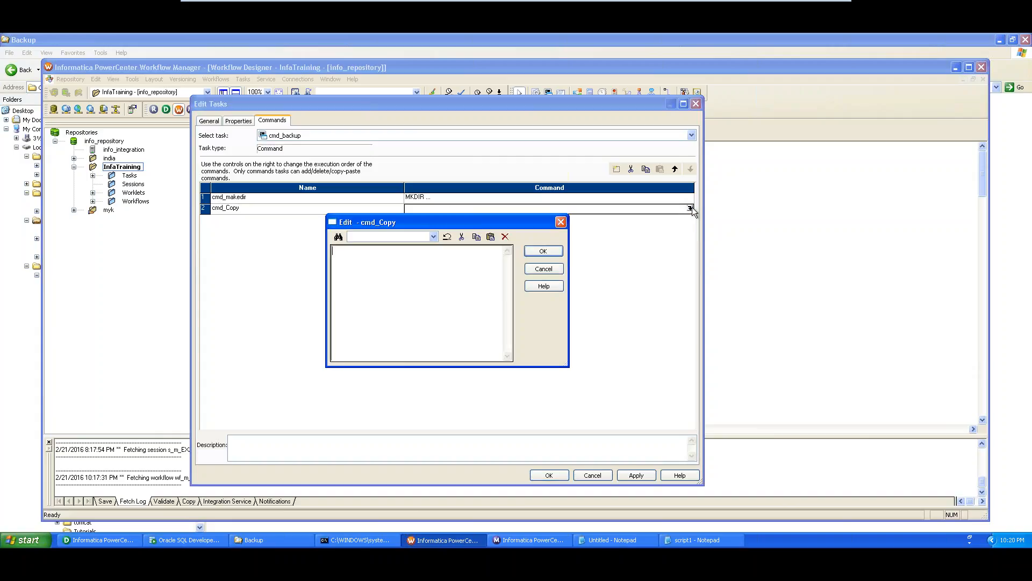
{"action": "left_click", "coordinate": [608, 539]}
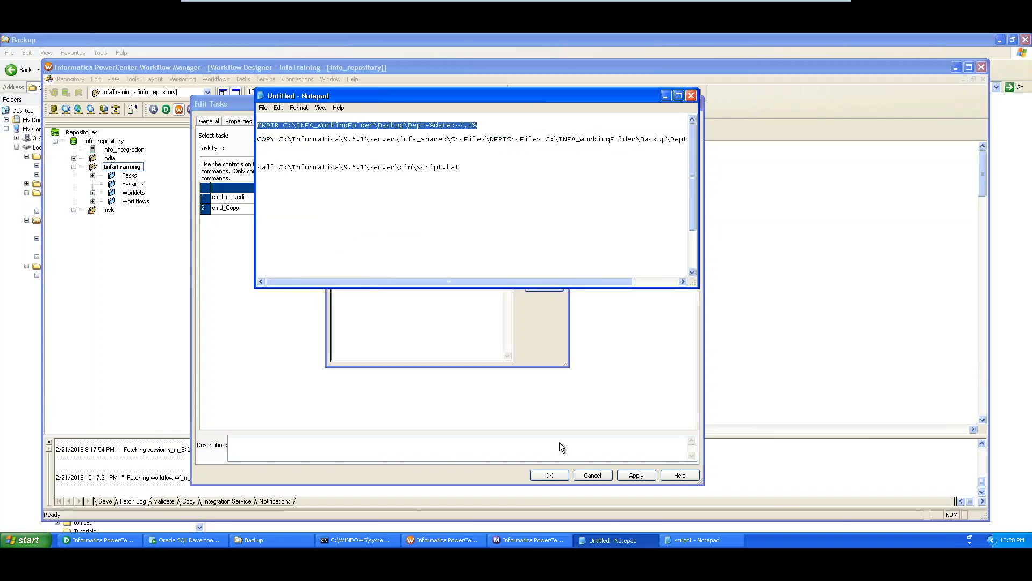
{"action": "left_click", "coordinate": [258, 139]}
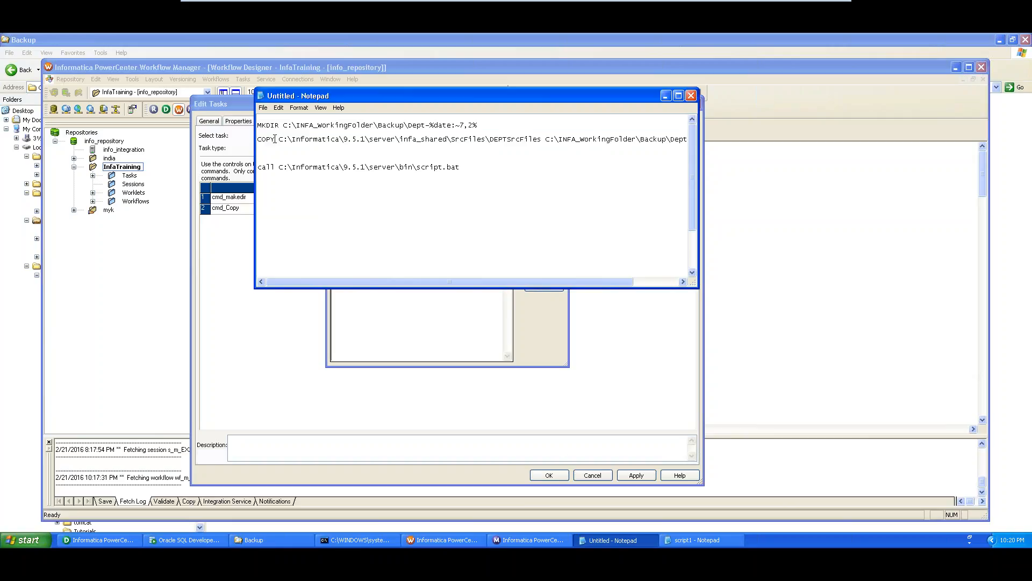
{"action": "key", "text": "shift+End"}
{"action": "key", "text": "ctrl+c"}
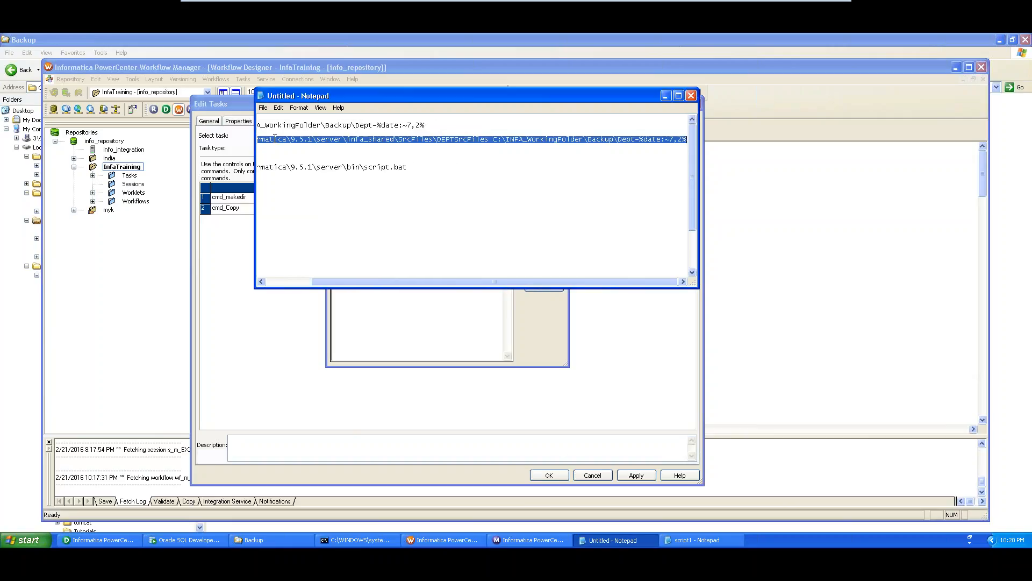
{"action": "left_click", "coordinate": [215, 274]}
{"action": "key", "text": "ctrl+v"}
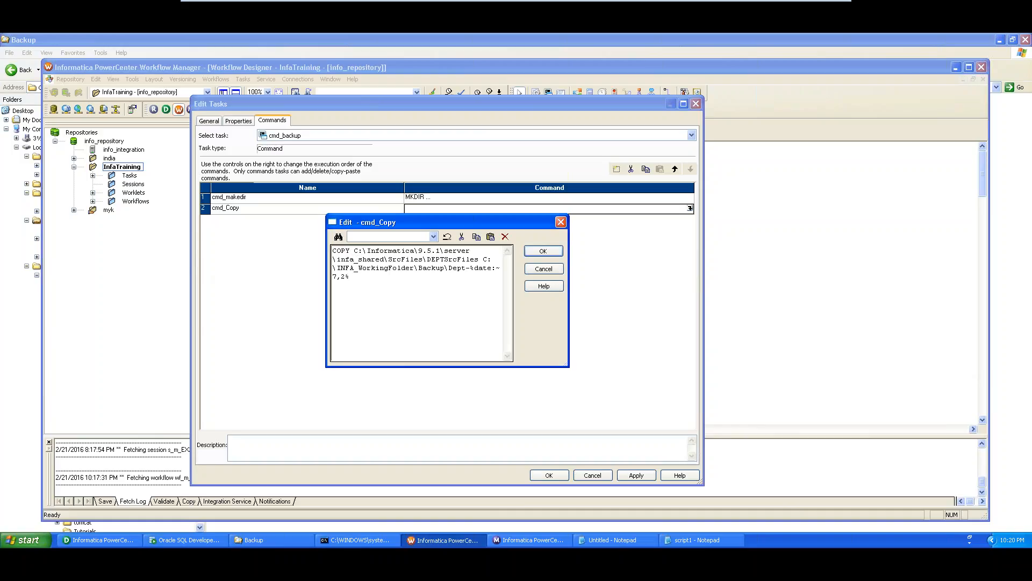
- Move the COPY line further down in the Notepad notes
{"action": "key", "text": "alt+Tab"}
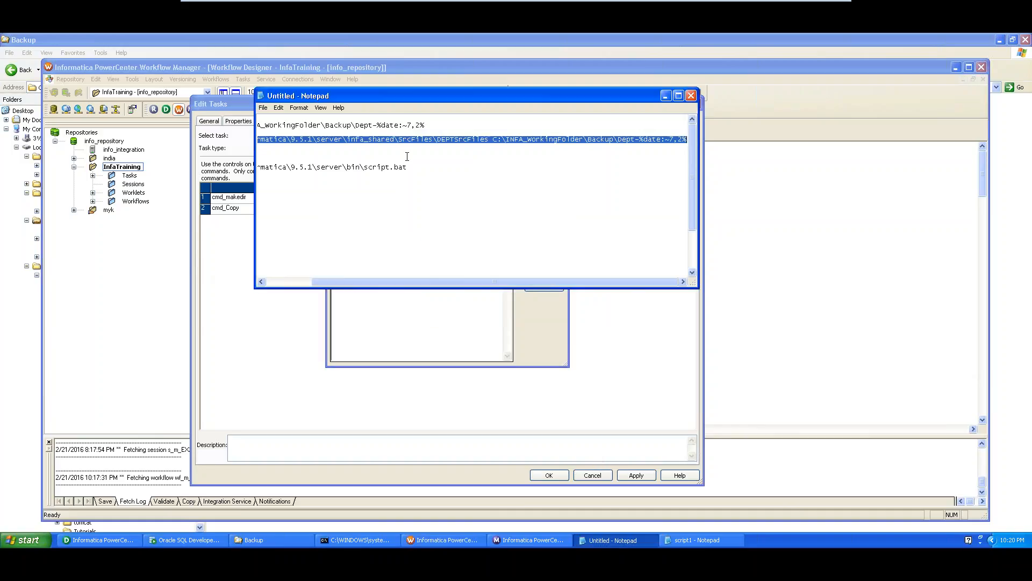
{"action": "key", "text": "Delete"}
{"action": "left_click", "coordinate": [409, 200]}
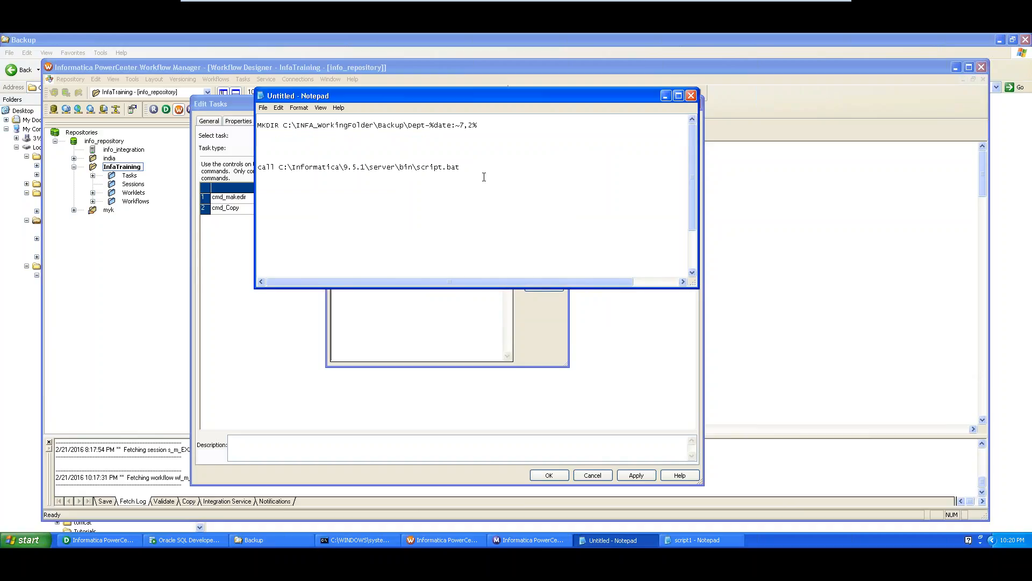
{"action": "scroll", "coordinate": [484, 177], "scroll_direction": "down", "scroll_amount": 3}
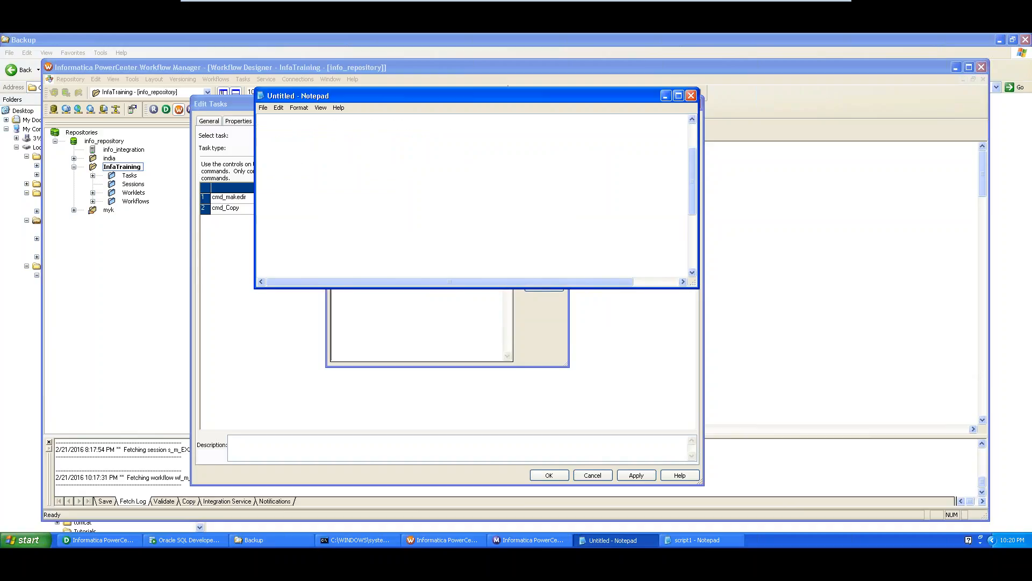
{"action": "key", "text": "ctrl+v"}
- Split the COPY text in Notepad so COPY, source path and destination each sit on their own line
{"action": "left_click", "coordinate": [678, 95]}
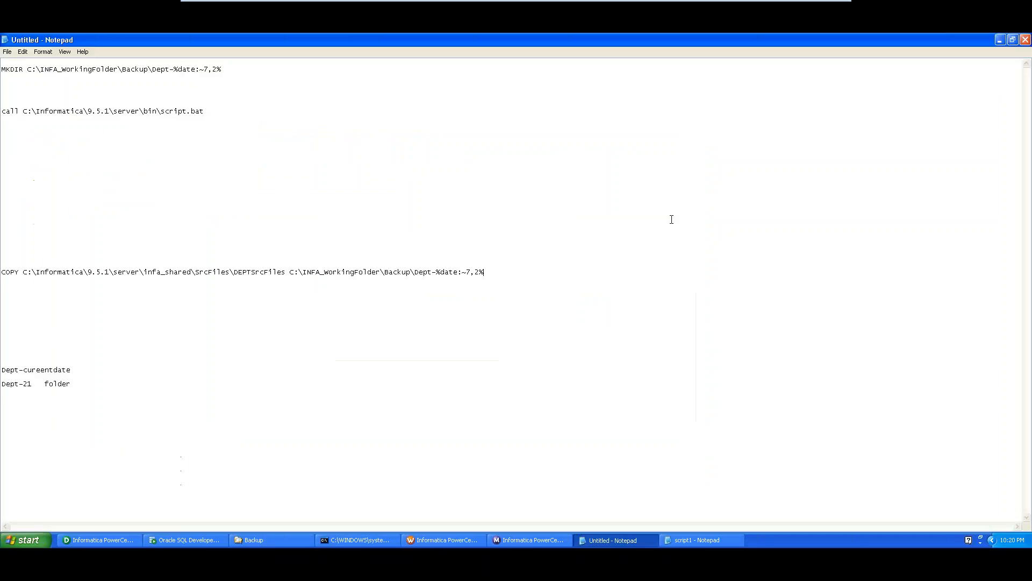
{"action": "left_click", "coordinate": [1013, 39]}
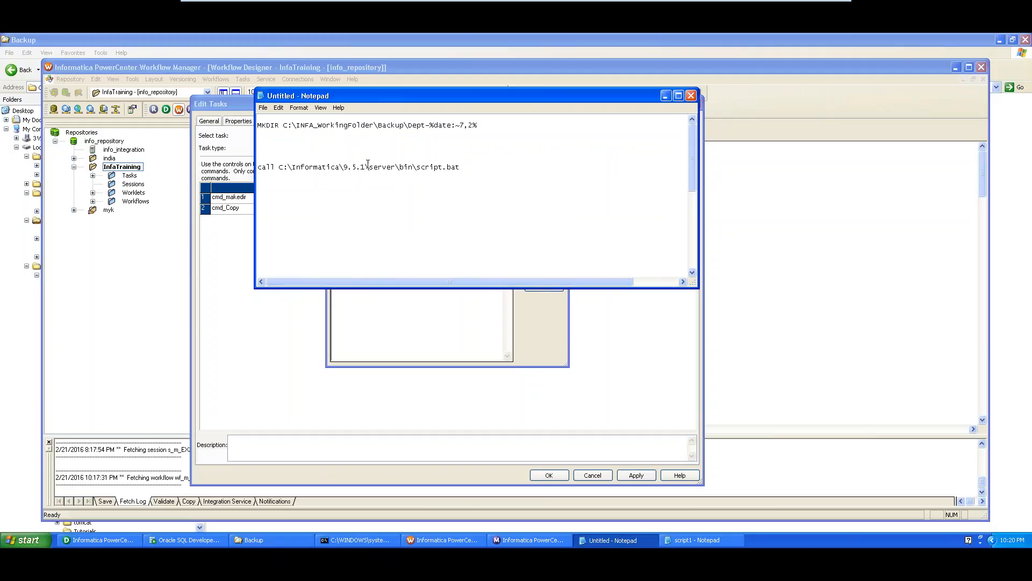
{"action": "scroll", "coordinate": [382, 175], "scroll_direction": "down", "scroll_amount": 3}
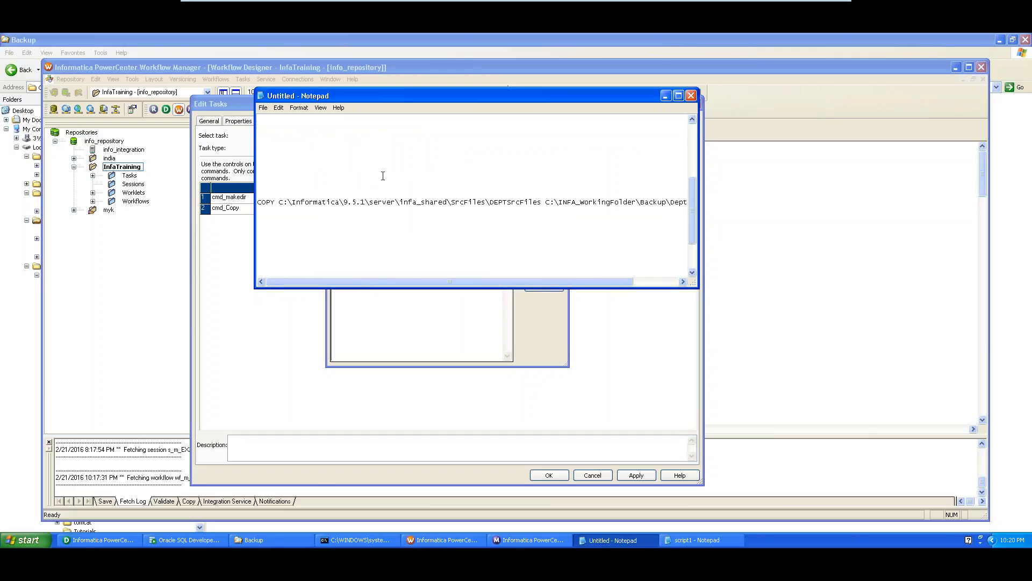
{"action": "left_click", "coordinate": [545, 202]}
{"action": "key", "text": "Return"}
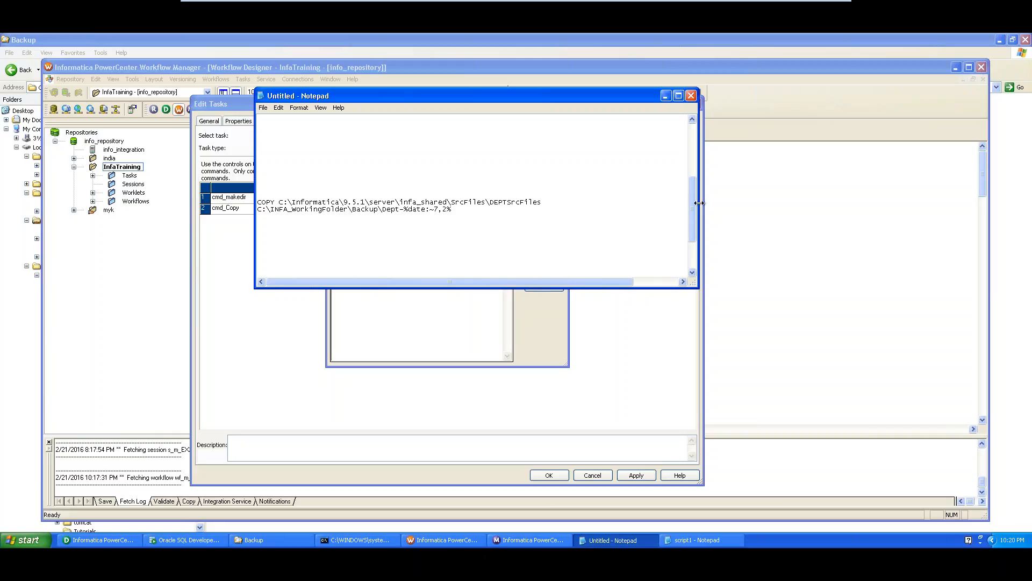
{"action": "left_click_drag", "start_coordinate": [701, 204], "coordinate": [915, 203]}
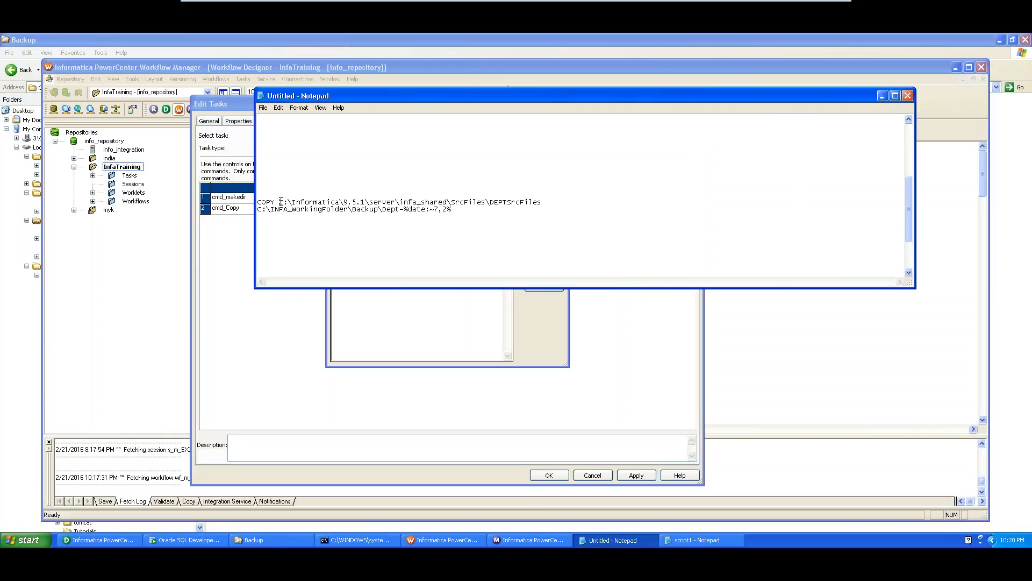
{"action": "left_click", "coordinate": [279, 202]}
{"action": "key", "text": "Return"}
{"action": "key", "text": "Return"}
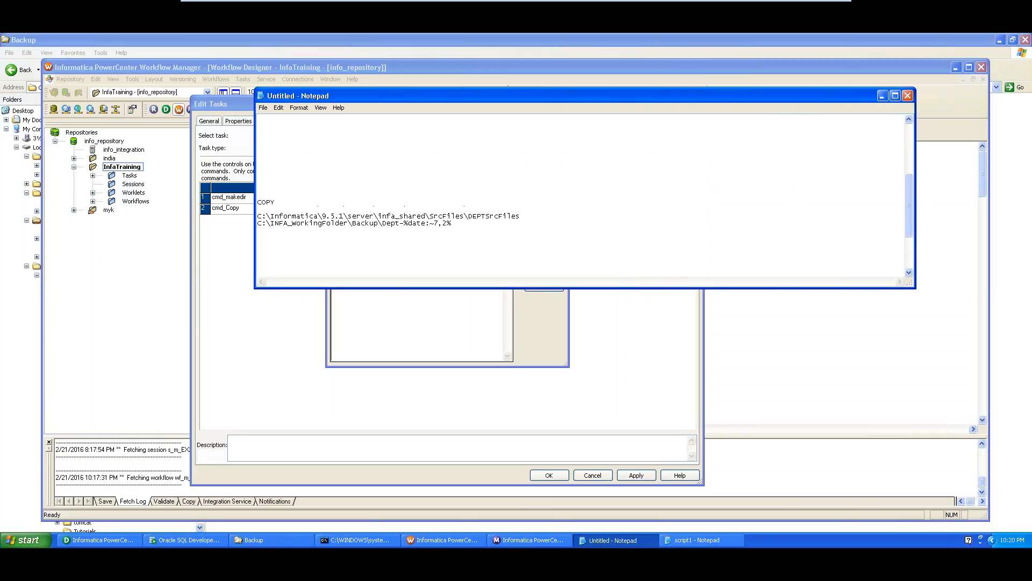
- Review the source path and its DEPTSrcFiles folder name
{"action": "double_click", "coordinate": [267, 202]}
{"action": "left_click", "coordinate": [278, 215]}
{"action": "left_click_drag", "start_coordinate": [525, 216], "coordinate": [254, 217]}
{"action": "left_click", "coordinate": [533, 216]}
{"action": "left_click_drag", "start_coordinate": [469, 216], "coordinate": [296, 209]}
{"action": "left_click", "coordinate": [539, 217]}
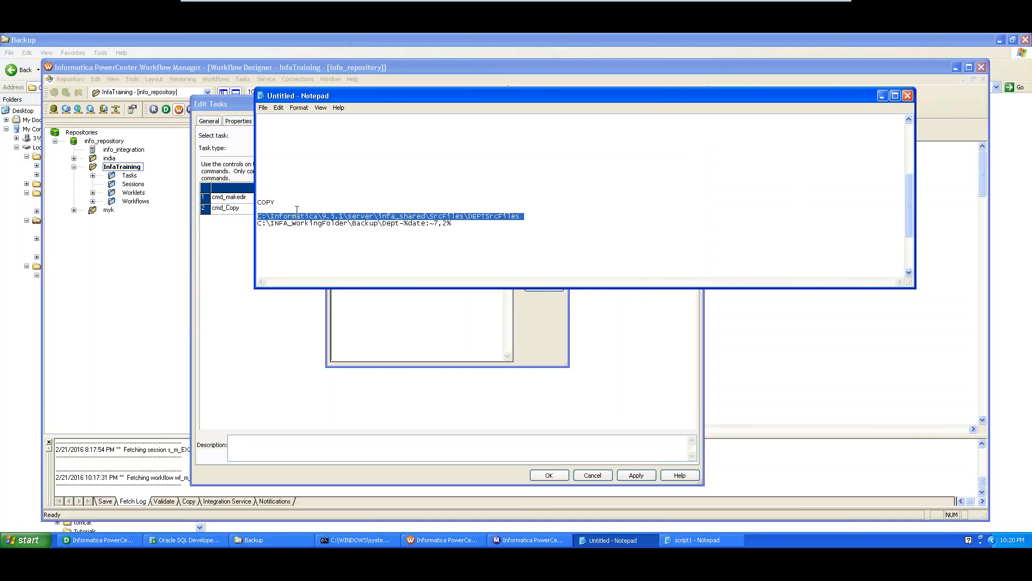
{"action": "left_click", "coordinate": [286, 240]}
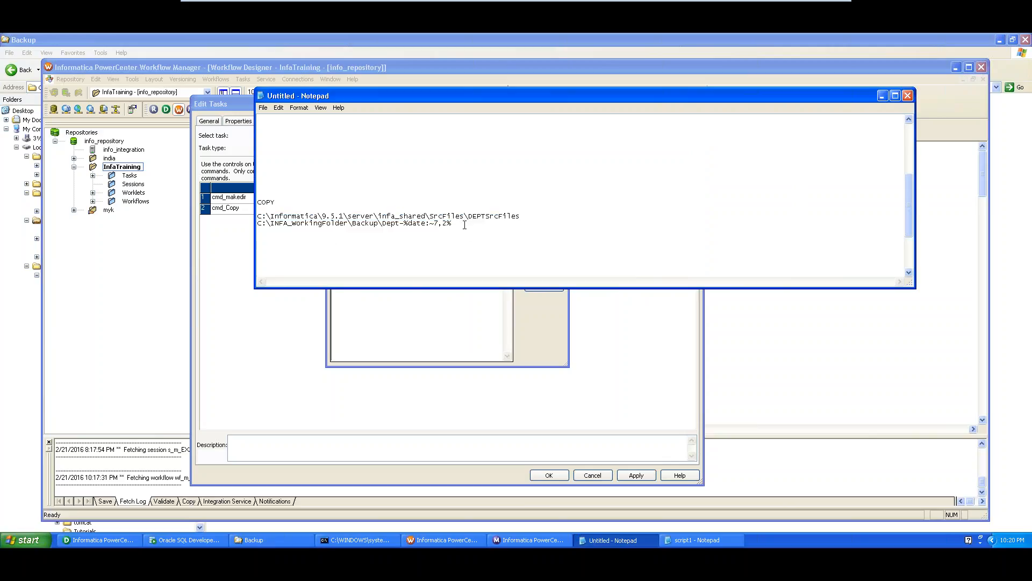
- Review the dated Backup destination path, then confirm cmd_Copy's COPY command
{"action": "left_click_drag", "start_coordinate": [464, 225], "coordinate": [256, 221]}
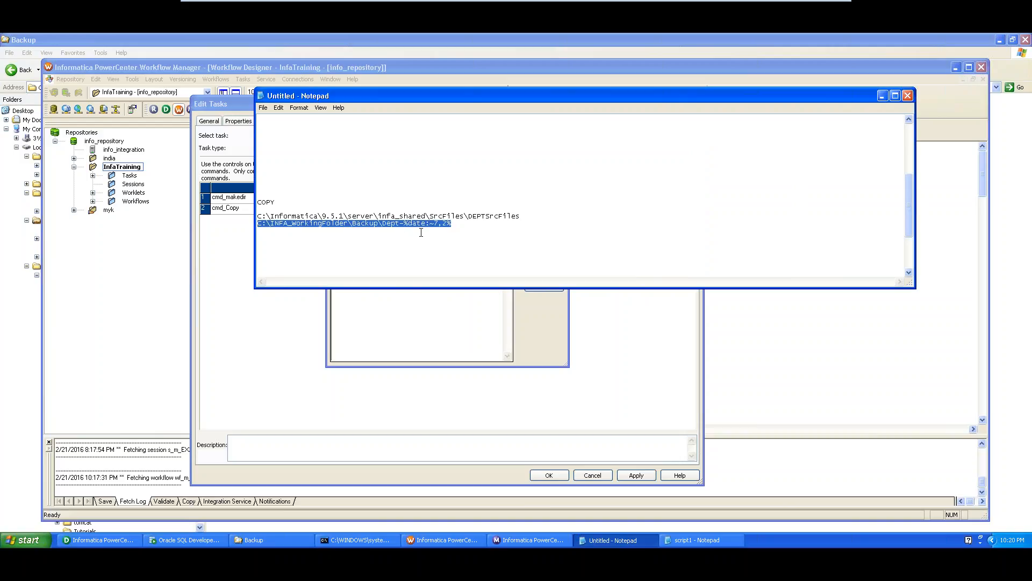
{"action": "left_click", "coordinate": [390, 236]}
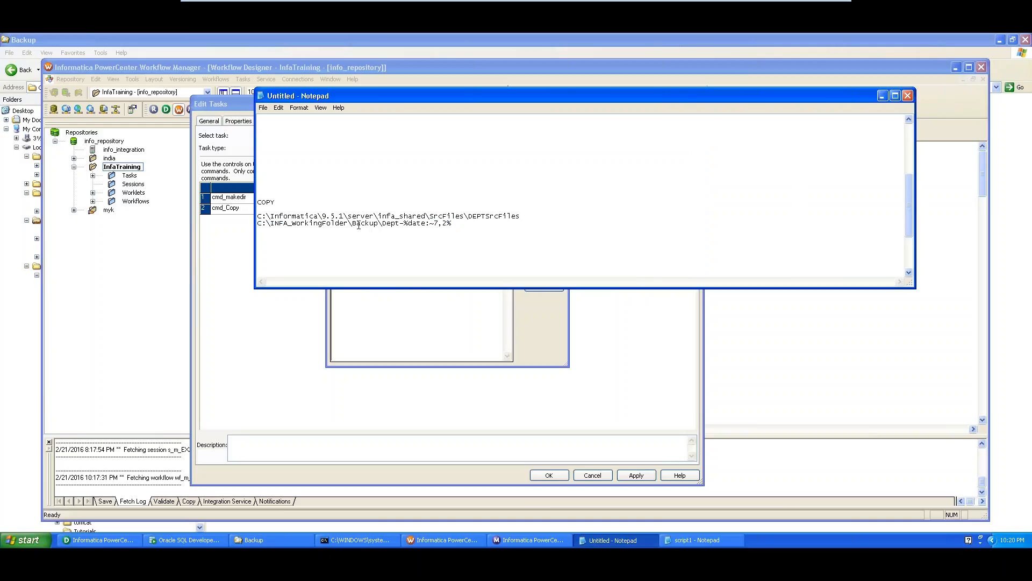
{"action": "left_click_drag", "start_coordinate": [358, 224], "coordinate": [452, 223]}
{"action": "left_click", "coordinate": [460, 230]}
{"action": "left_click_drag", "start_coordinate": [467, 224], "coordinate": [251, 227]}
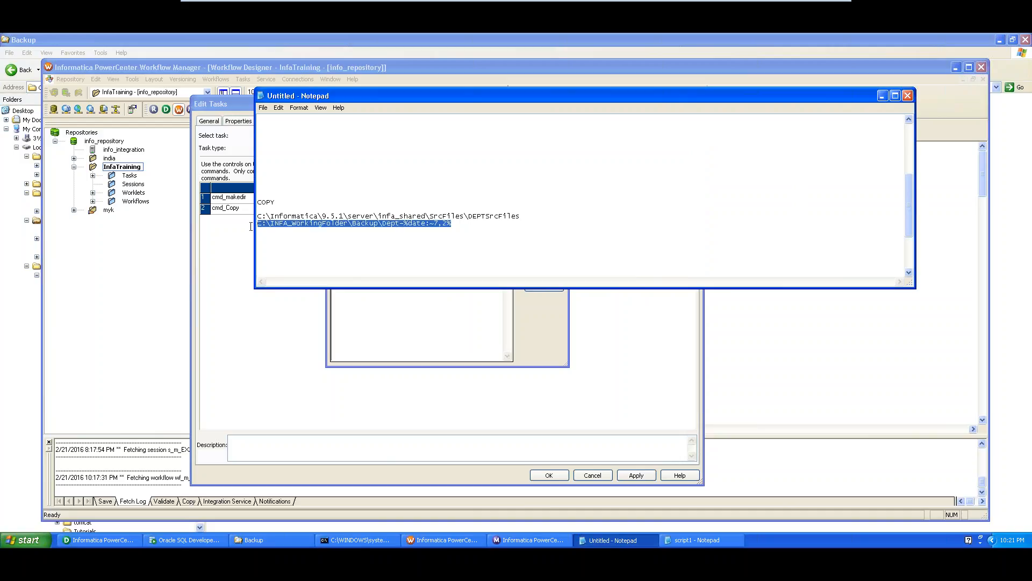
{"action": "left_click", "coordinate": [242, 310]}
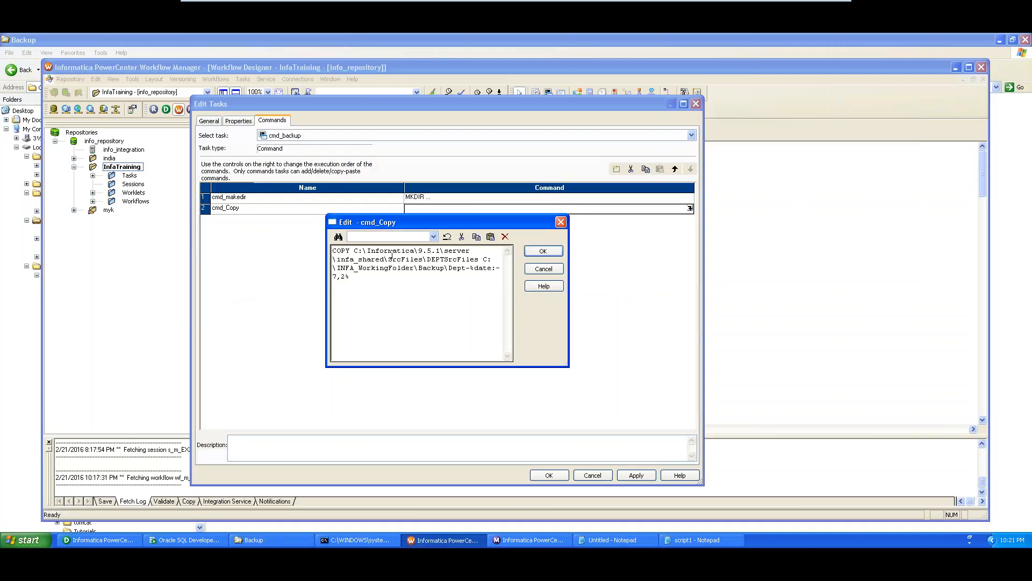
{"action": "left_click", "coordinate": [544, 251]}
- Apply the cmd_backup command changes, close the task editor and save the workflow
{"action": "left_click", "coordinate": [636, 475]}
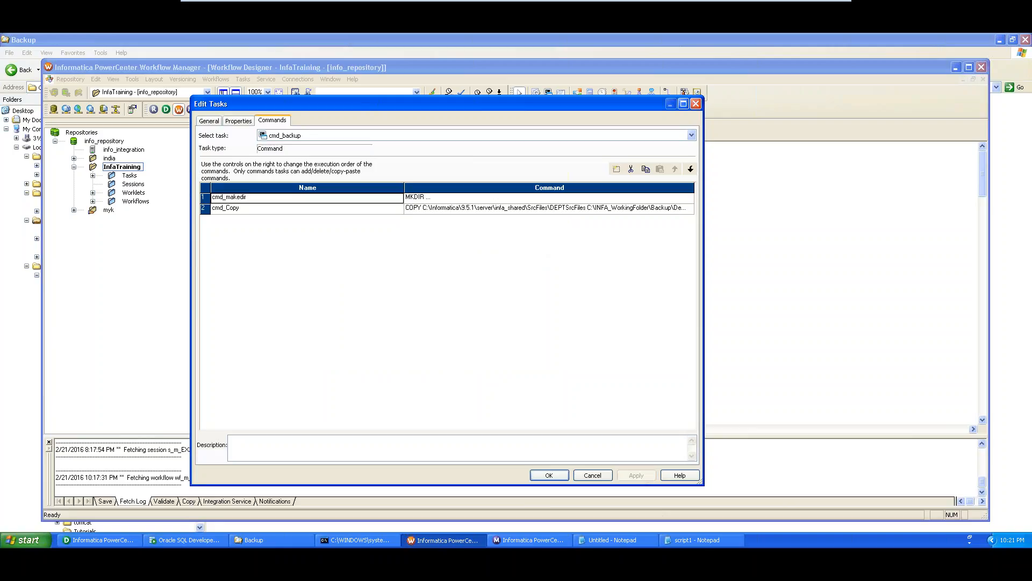
{"action": "left_click", "coordinate": [549, 475]}
{"action": "key", "text": "ctrl+s"}
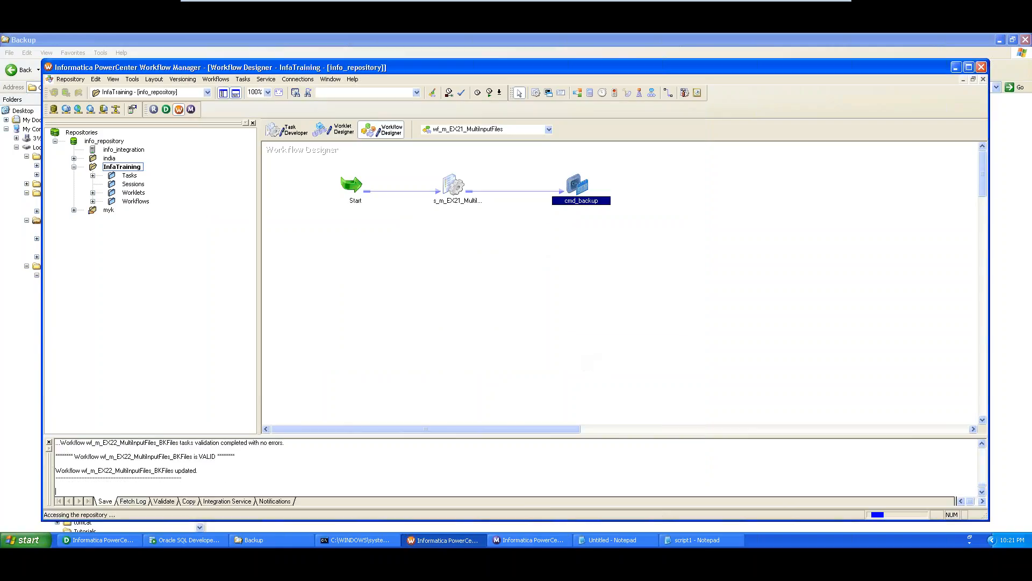
- Start the workflow and switch to the Workflow Monitor
{"action": "right_click", "coordinate": [424, 287]}
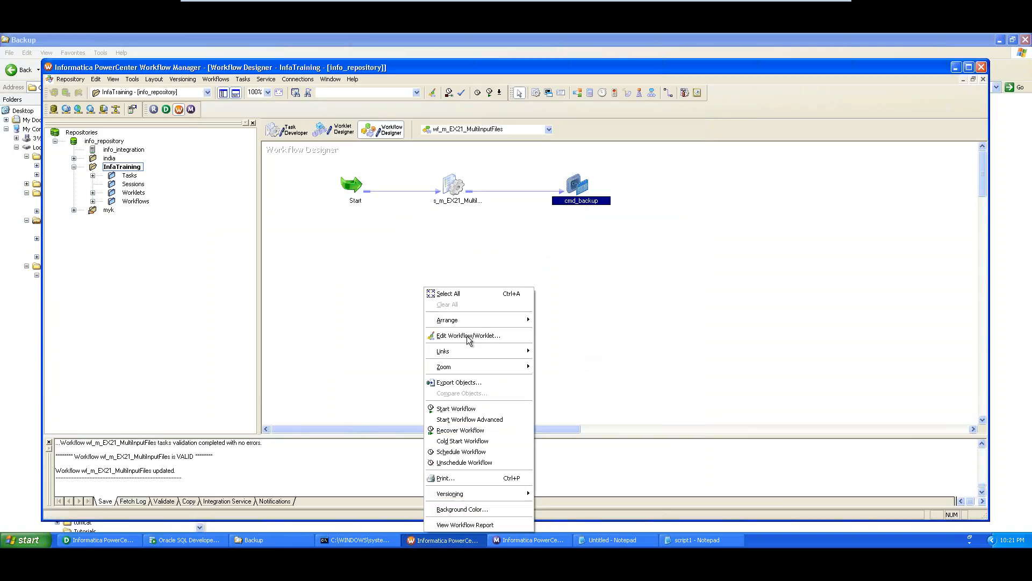
{"action": "left_click", "coordinate": [464, 411]}
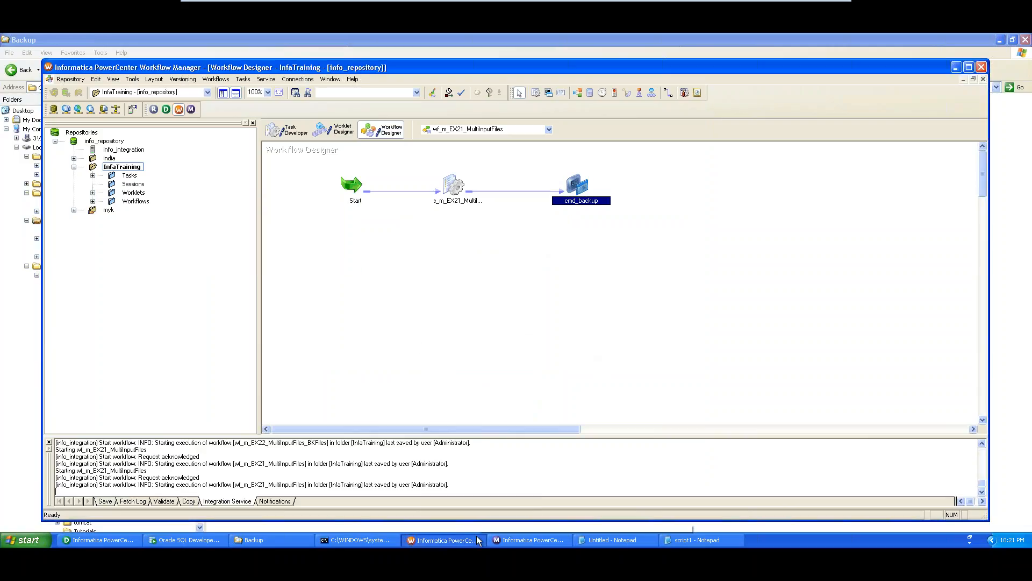
{"action": "left_click", "coordinate": [510, 539]}
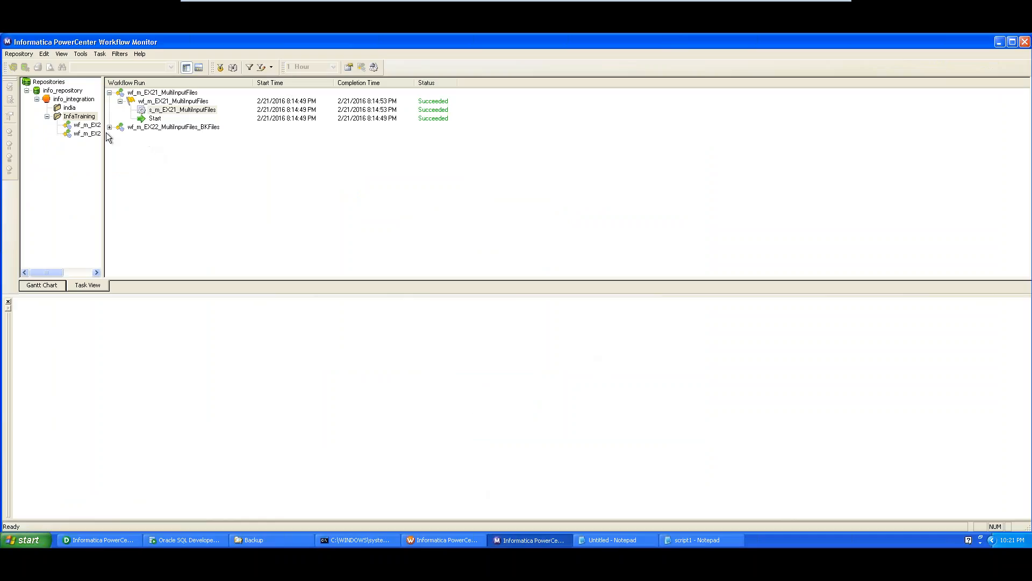
- Disconnect and reconnect to info_repository, entering the repository password
{"action": "right_click", "coordinate": [67, 93]}
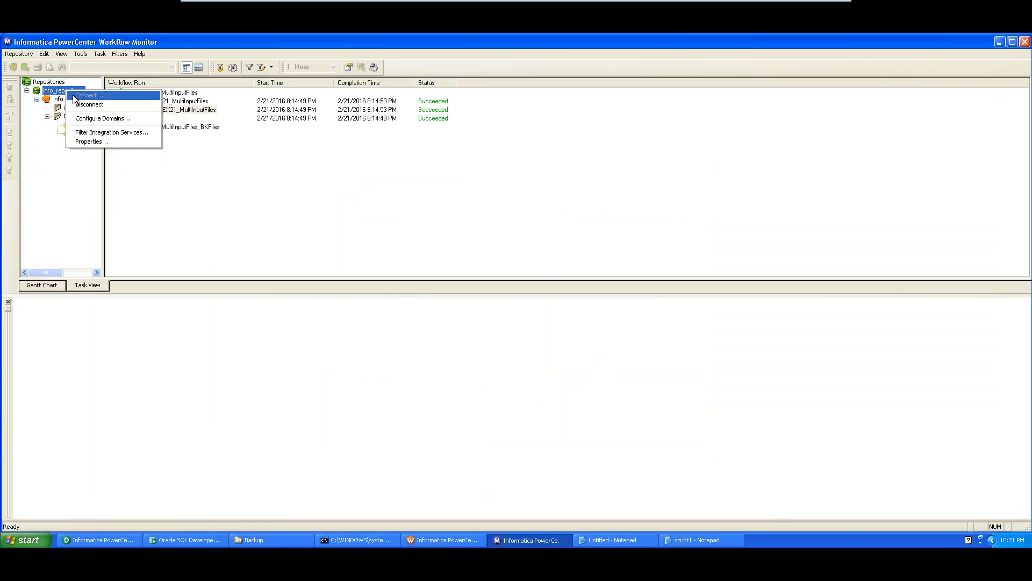
{"action": "left_click", "coordinate": [57, 102]}
{"action": "right_click", "coordinate": [53, 101]}
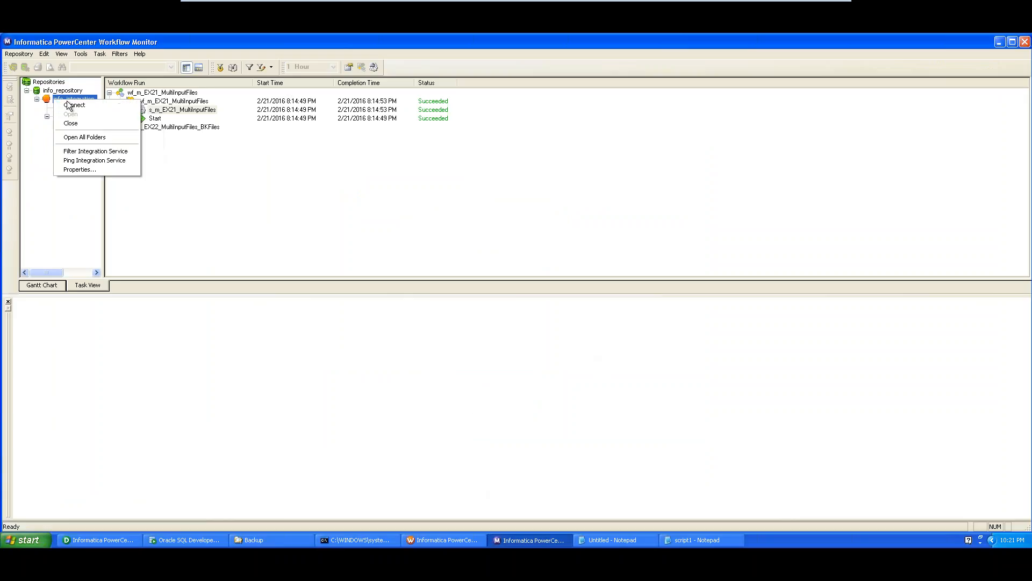
{"action": "left_click", "coordinate": [74, 108]}
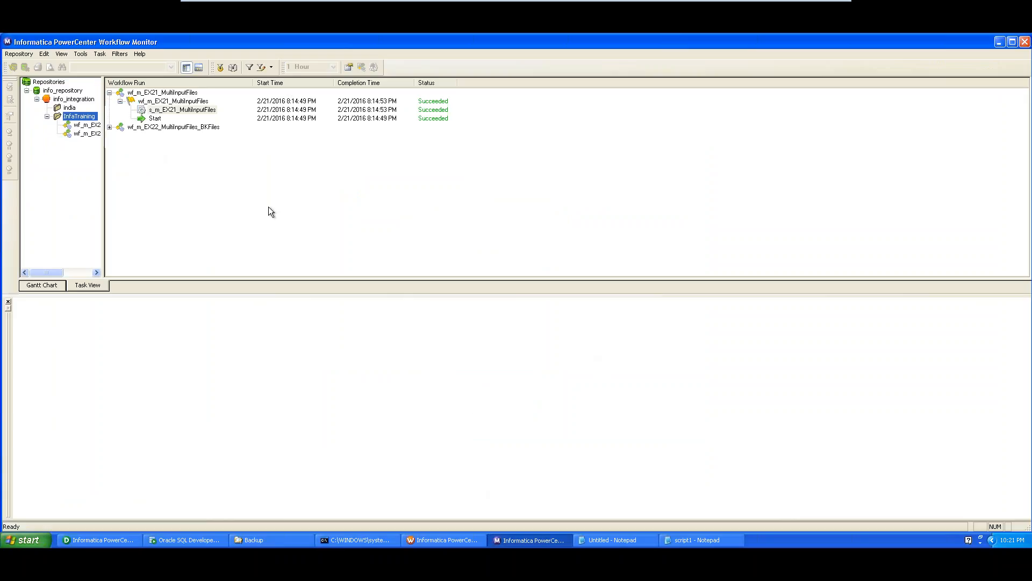
{"action": "right_click", "coordinate": [73, 92]}
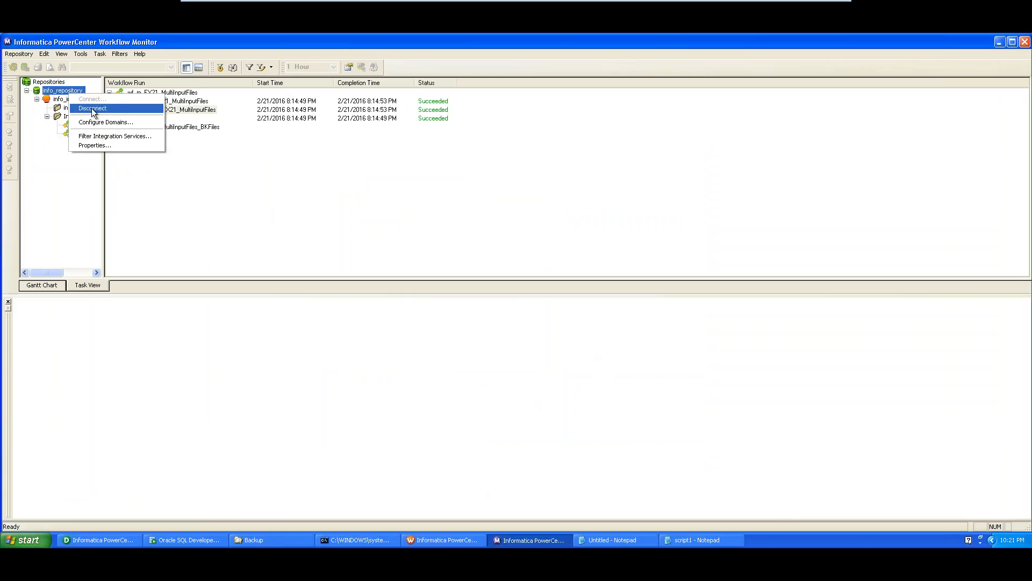
{"action": "left_click", "coordinate": [89, 108]}
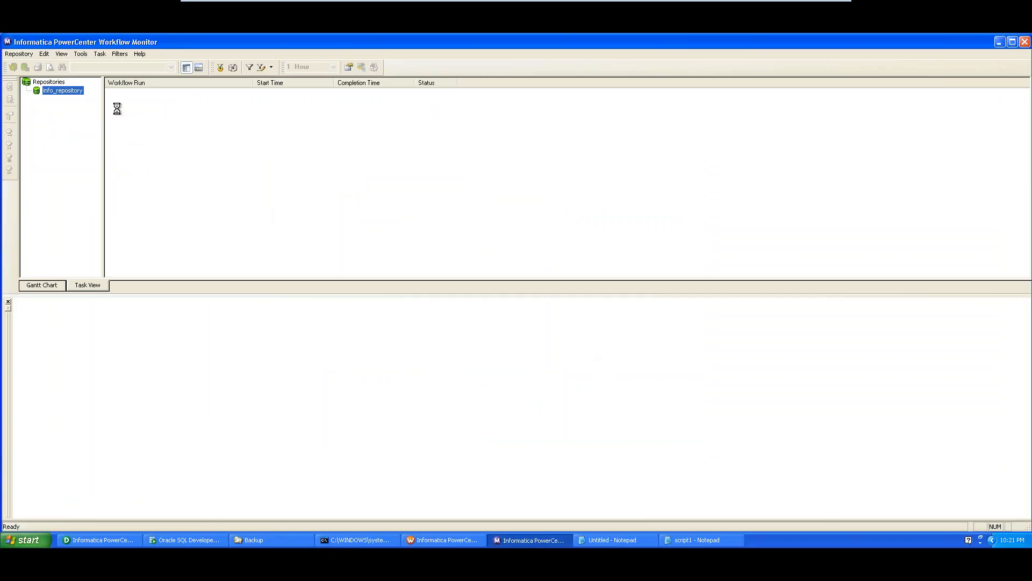
{"action": "right_click", "coordinate": [61, 91]}
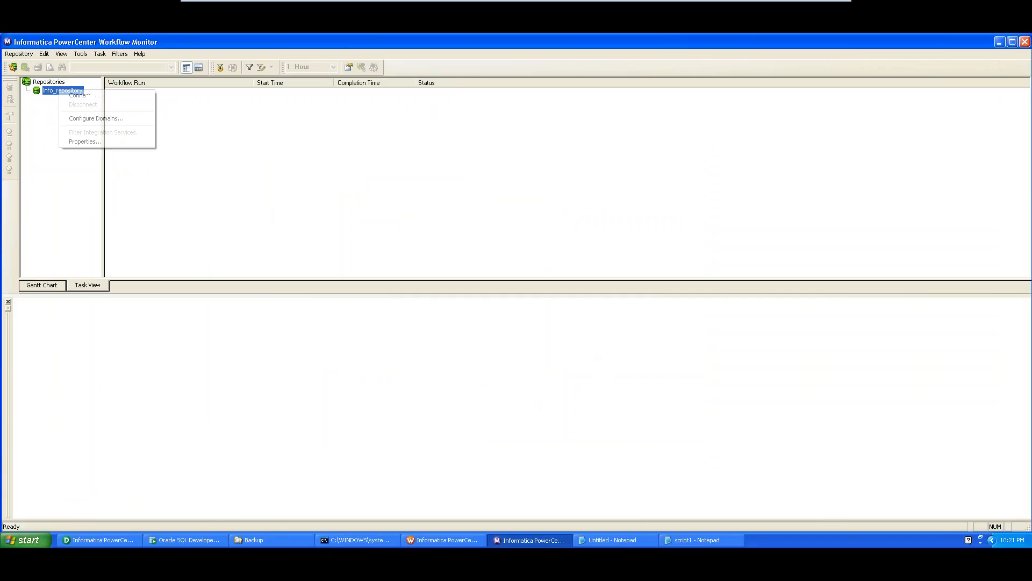
{"action": "left_click", "coordinate": [86, 96]}
{"action": "key", "text": "Tab"}
{"action": "type", "text": "a"}
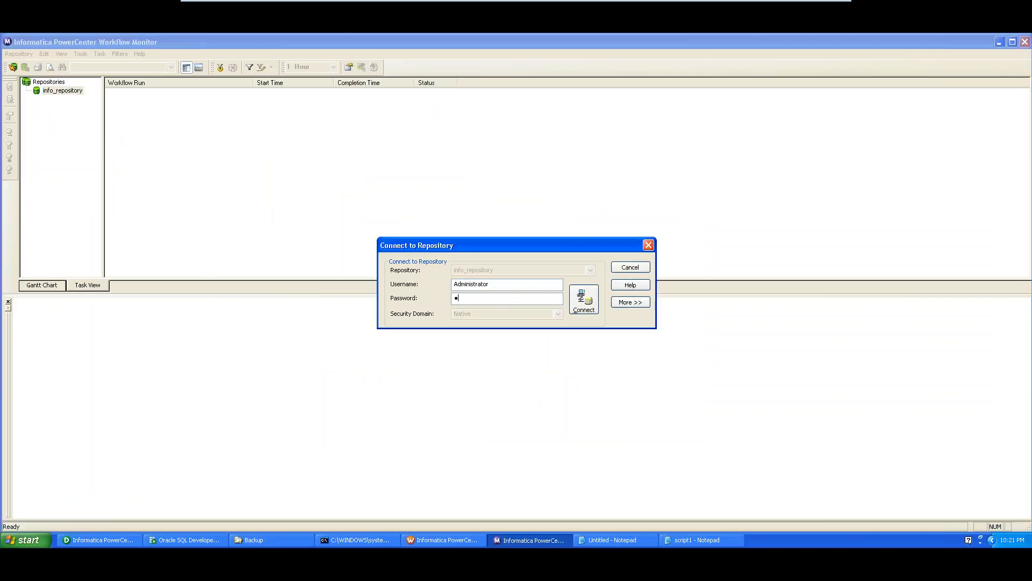
{"action": "type", "text": "dmin"}
{"action": "key", "text": "Return"}
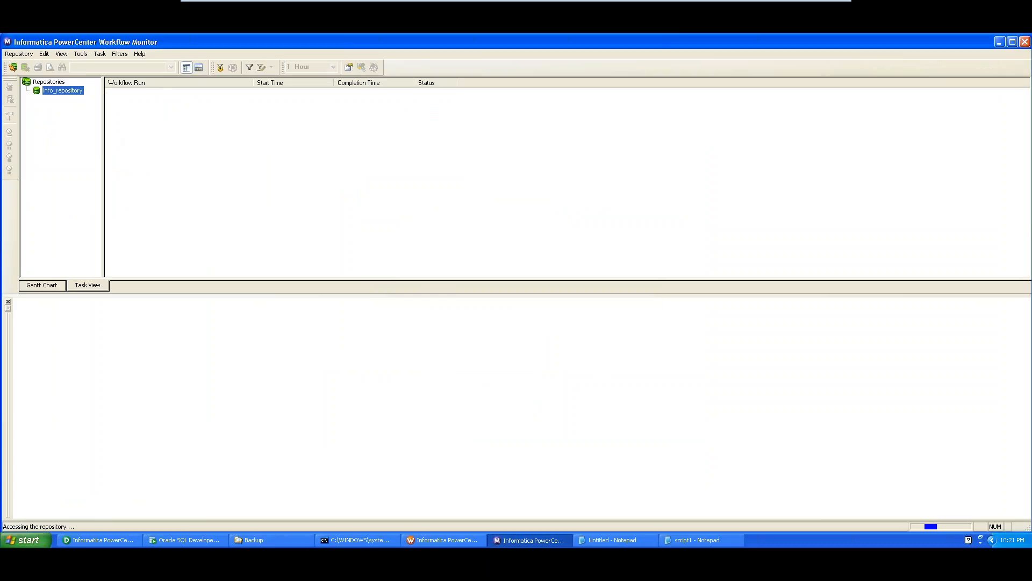
- Expand the latest wf_m_EX21_MultiInputFiles run and compare its session and cmd_backup task statuses
{"action": "double_click", "coordinate": [67, 101]}
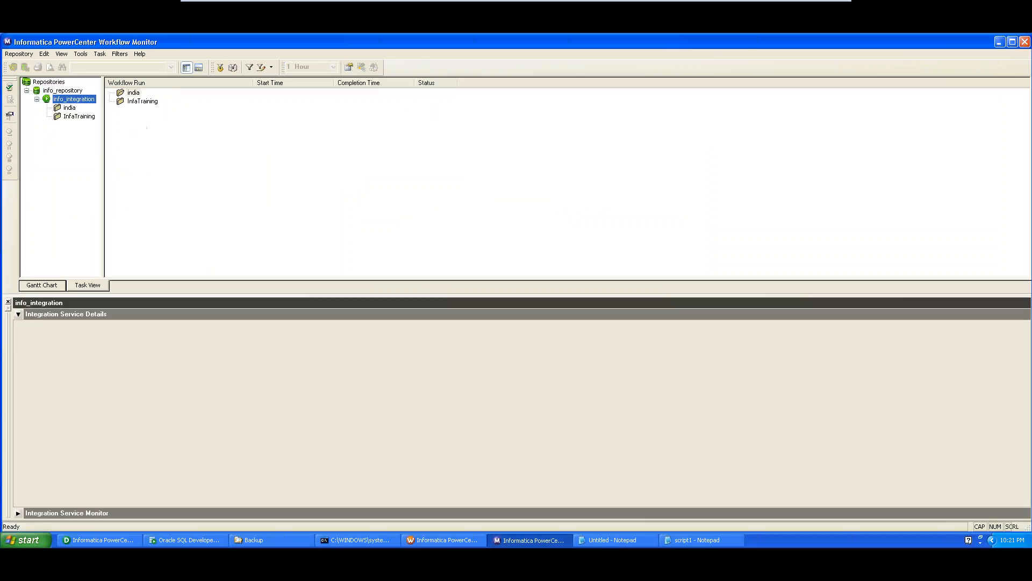
{"action": "left_click", "coordinate": [79, 116]}
{"action": "double_click", "coordinate": [80, 116]}
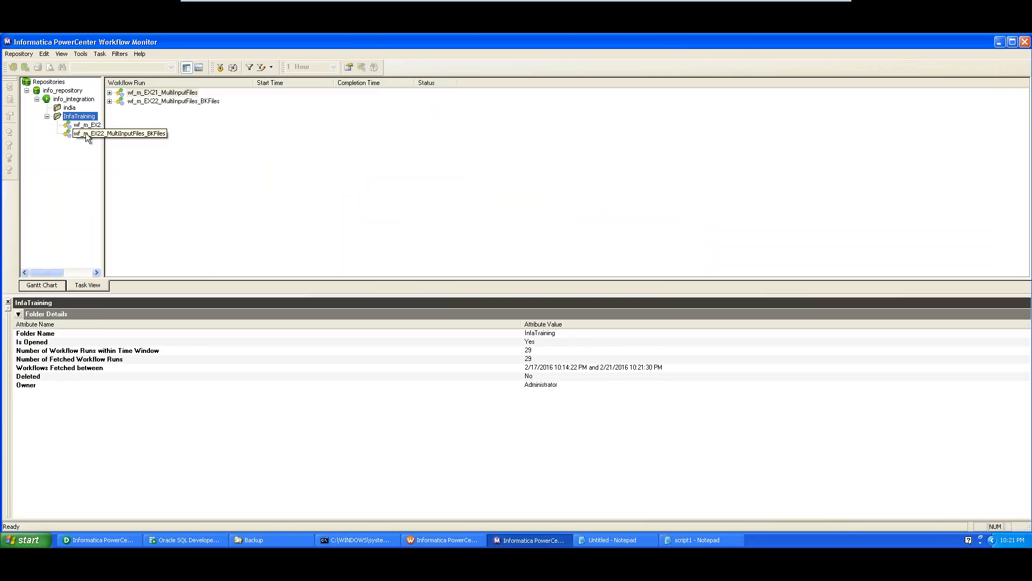
{"action": "left_click", "coordinate": [86, 125]}
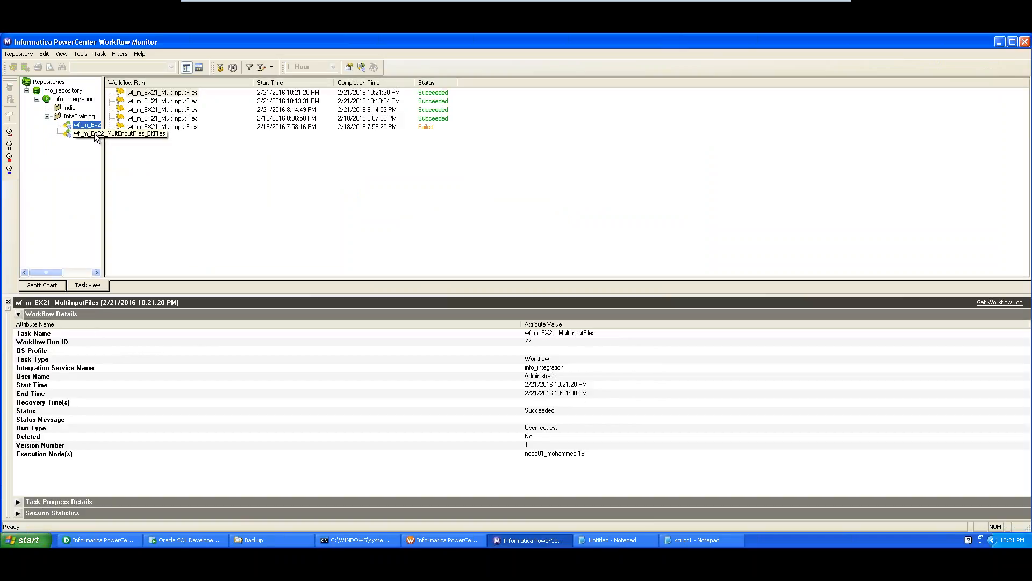
{"action": "double_click", "coordinate": [143, 93]}
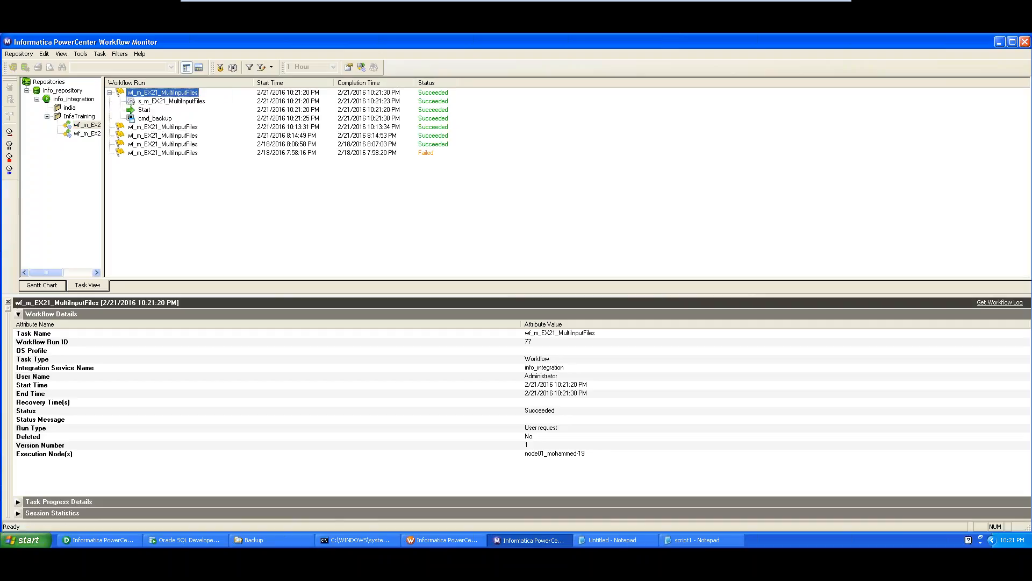
{"action": "left_click", "coordinate": [152, 119]}
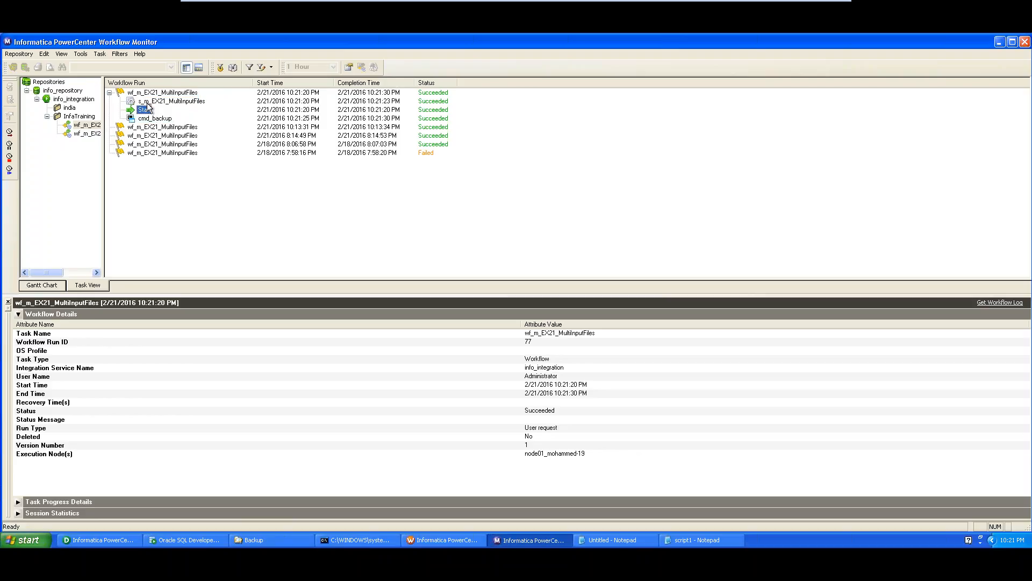
{"action": "left_click", "coordinate": [153, 102]}
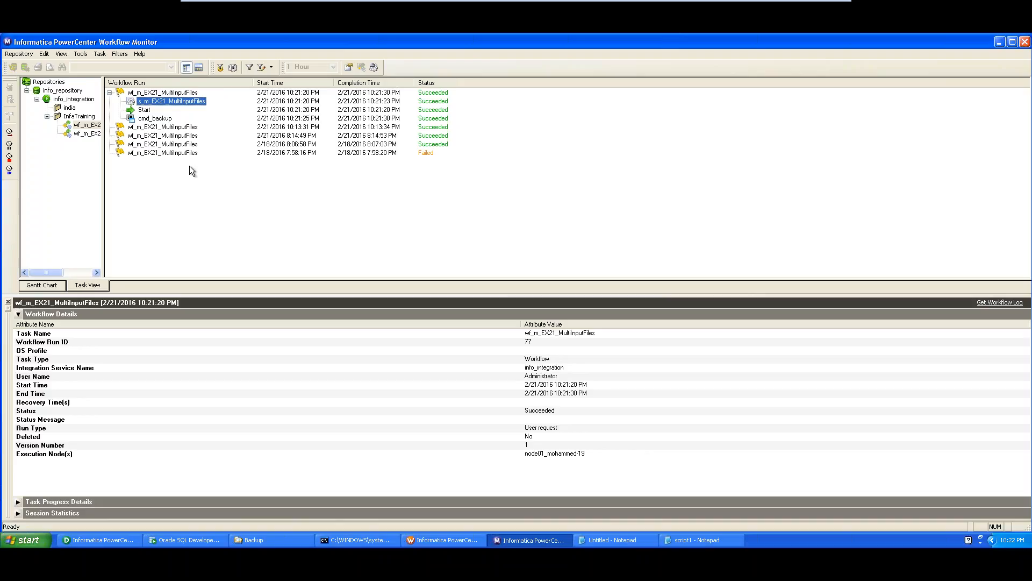
{"action": "left_click", "coordinate": [156, 120]}
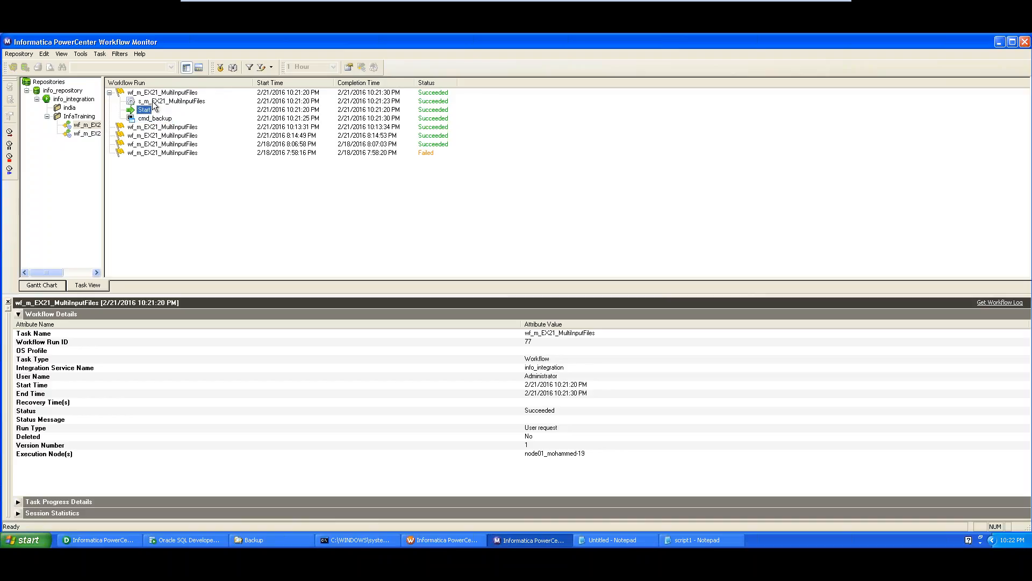
{"action": "left_click", "coordinate": [154, 102]}
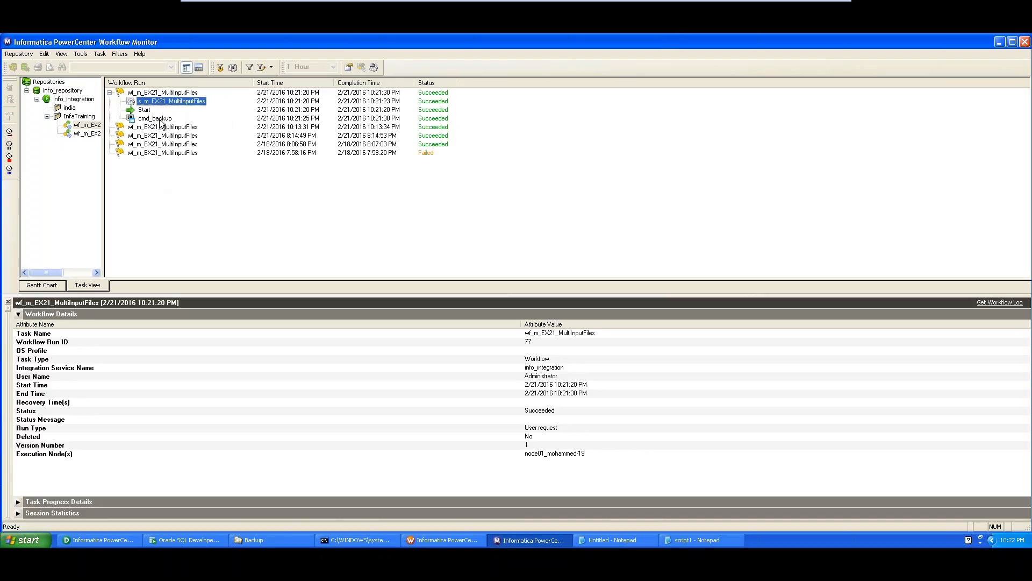
{"action": "left_click", "coordinate": [159, 119]}
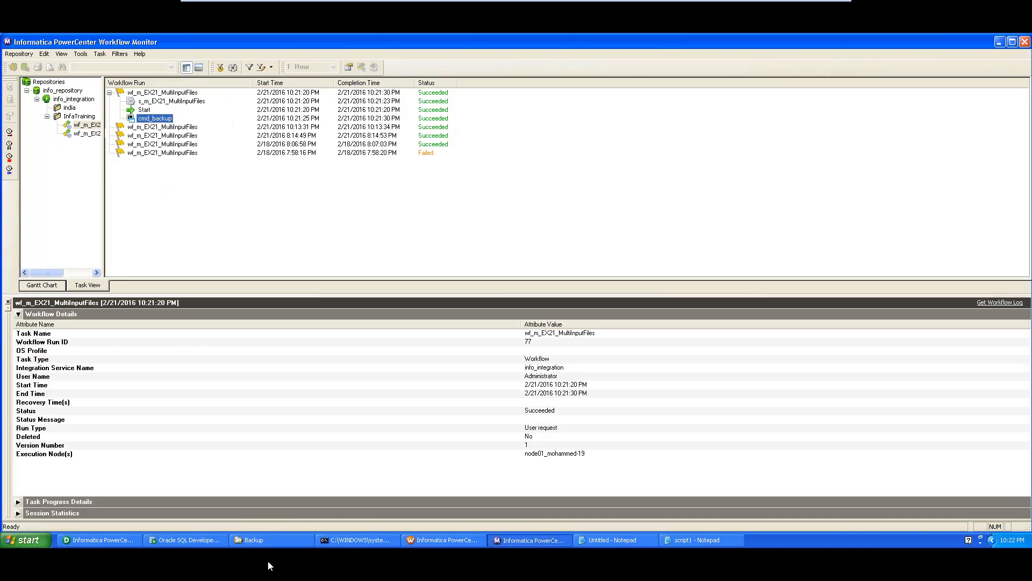
{"action": "left_click", "coordinate": [276, 542]}
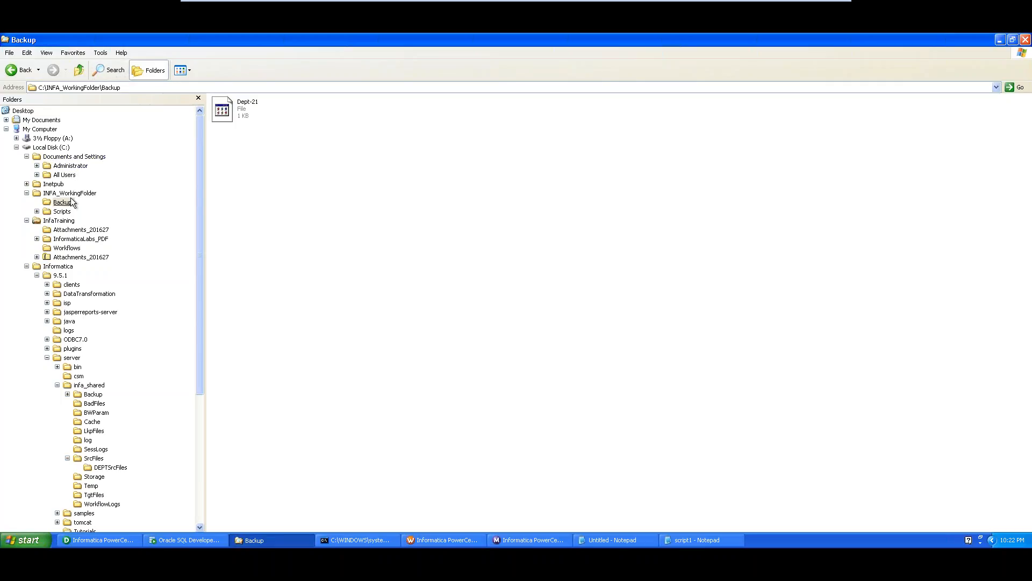
{"action": "left_click", "coordinate": [132, 89]}
{"action": "left_click", "coordinate": [132, 89]}
{"action": "left_click", "coordinate": [263, 541]}
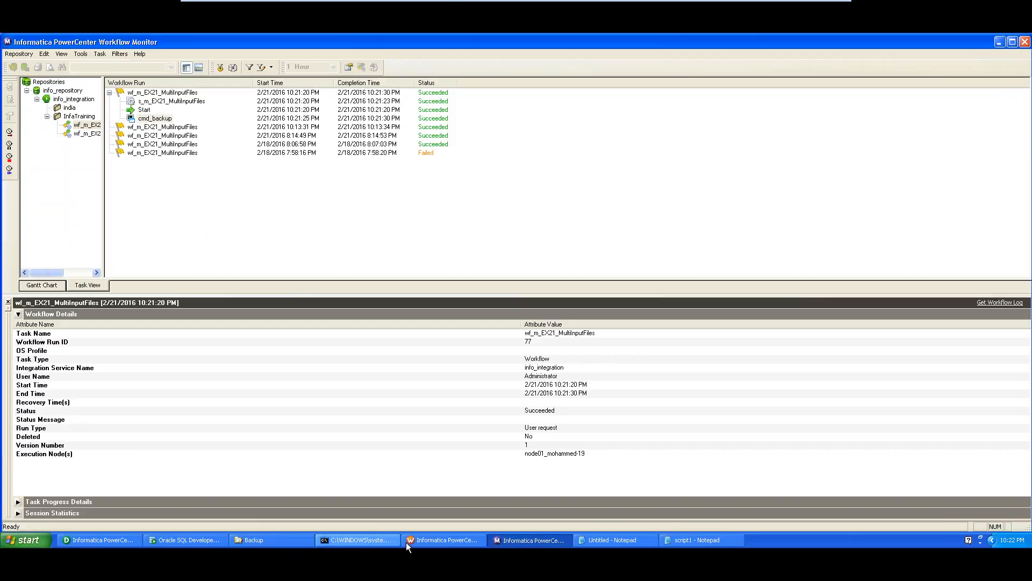
- Reopen cmd_backup's commands and cmd_makedir's command text, checking script1 for reference
{"action": "left_click", "coordinate": [443, 541]}
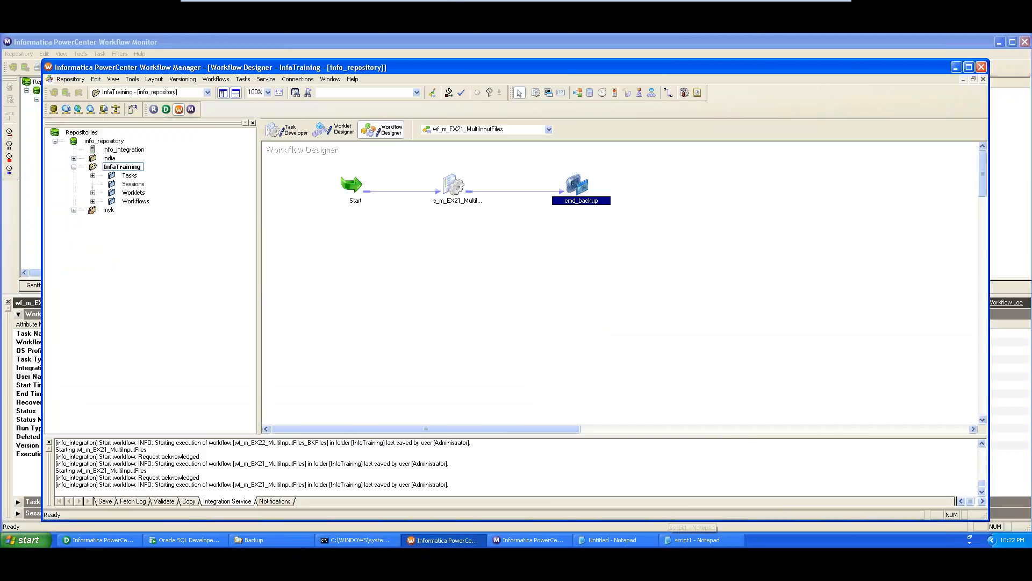
{"action": "double_click", "coordinate": [577, 184]}
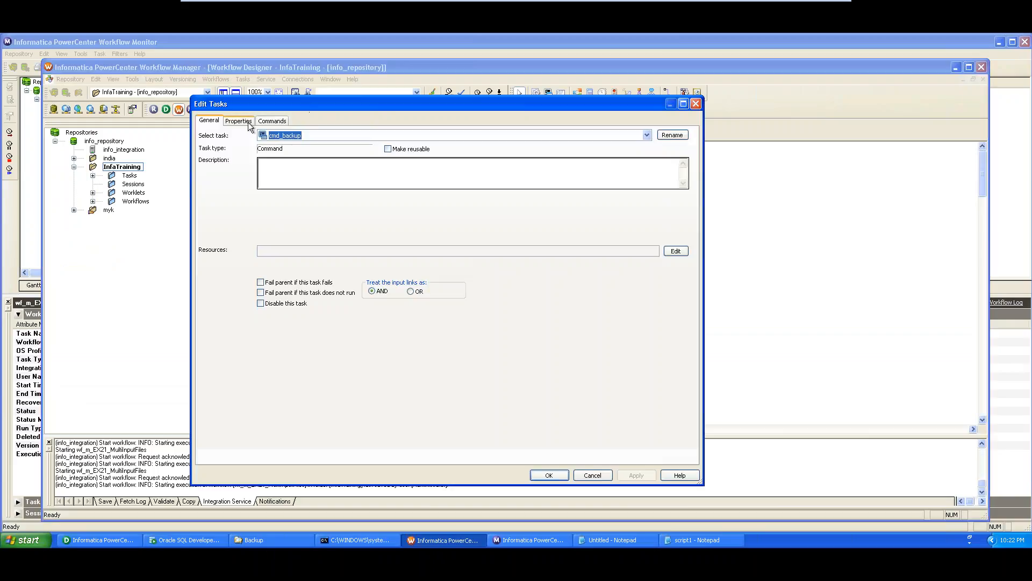
{"action": "left_click", "coordinate": [272, 121]}
{"action": "left_click", "coordinate": [660, 196]}
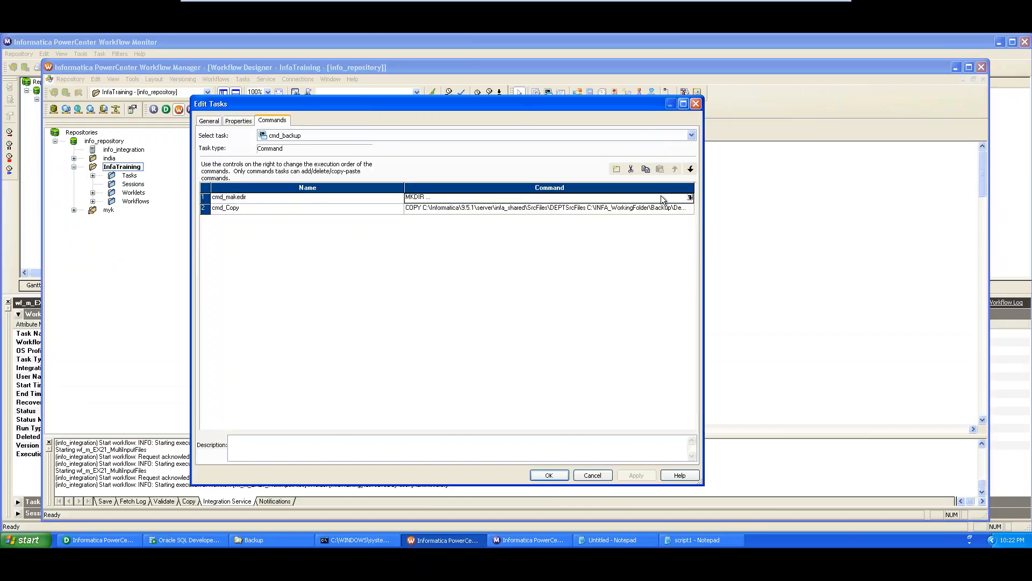
{"action": "left_click", "coordinate": [690, 197]}
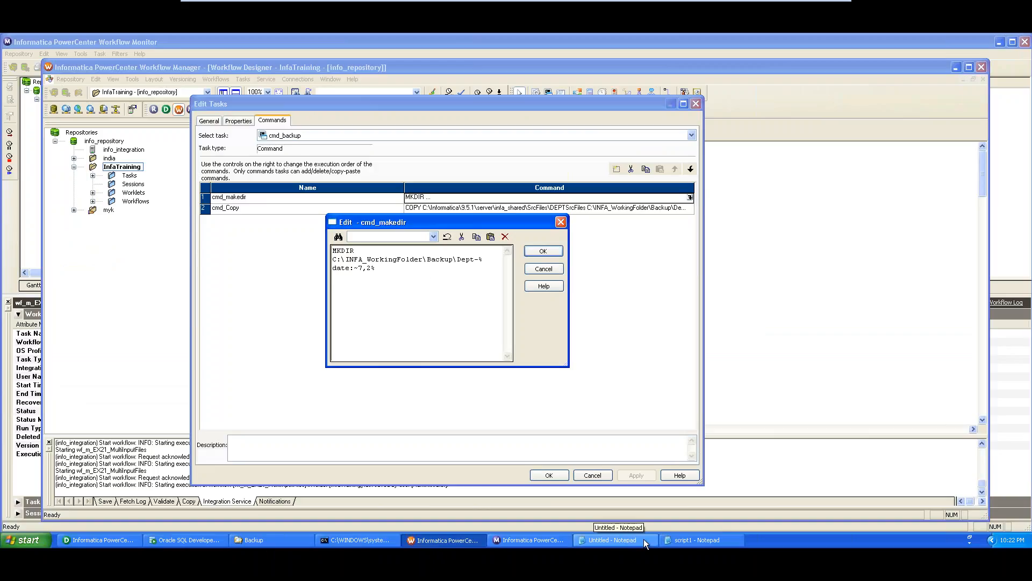
{"action": "left_click", "coordinate": [686, 539]}
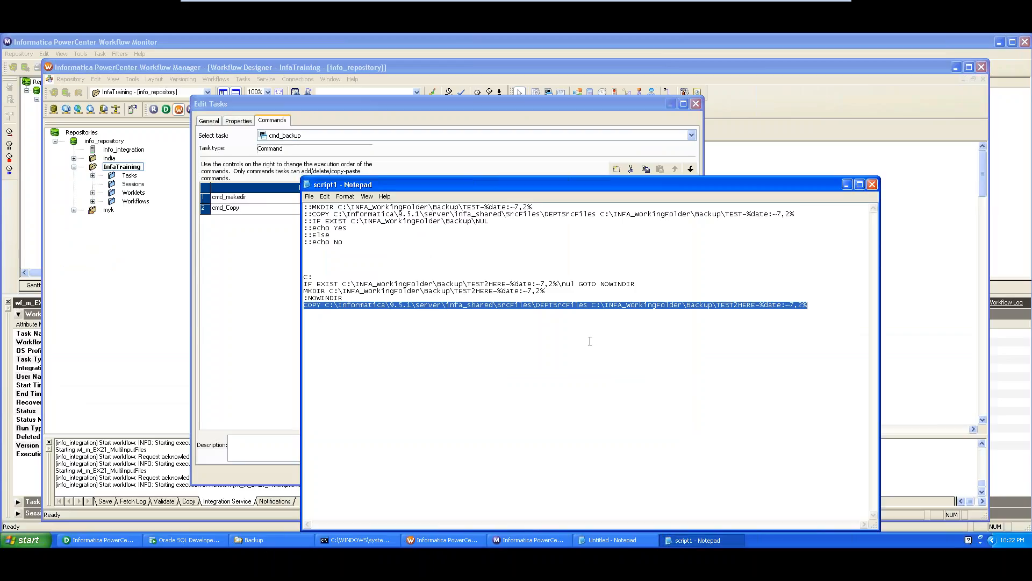
{"action": "key", "text": "alt+Tab"}
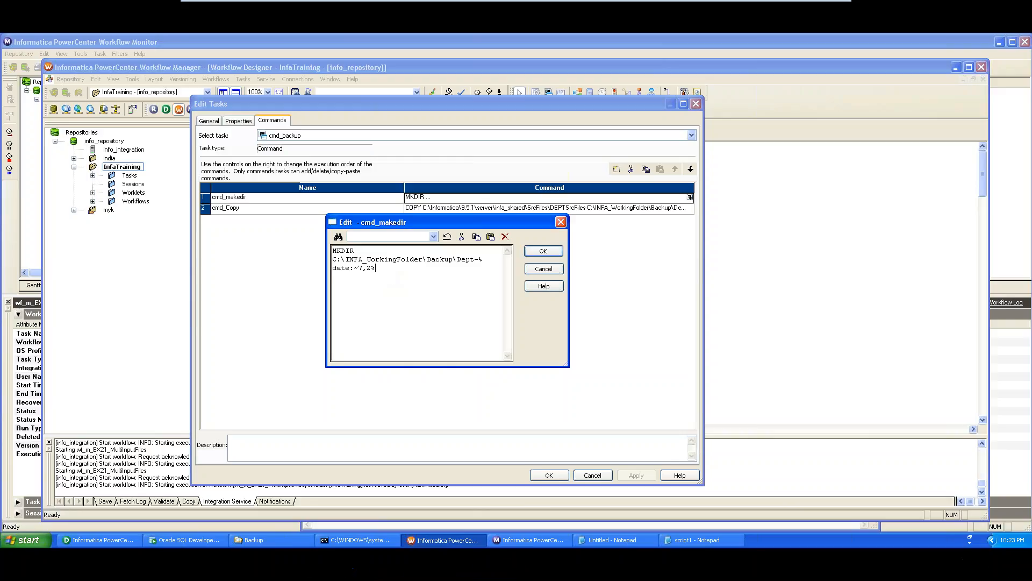
- Join cmd_makedir's MKDIR command onto one line after comparing with the notes and script1, then confirm and apply
{"action": "left_click", "coordinate": [613, 542]}
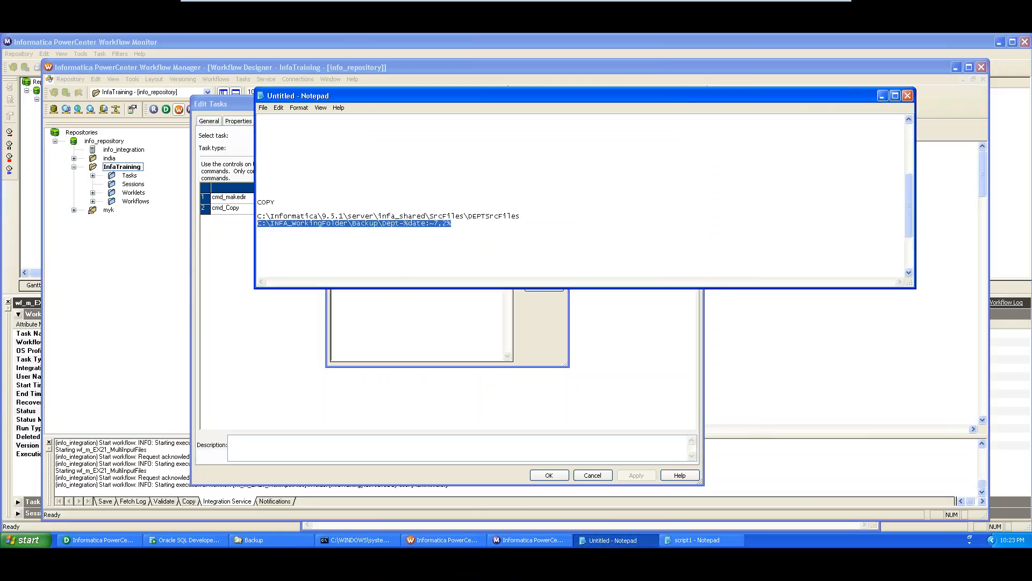
{"action": "left_click", "coordinate": [457, 235]}
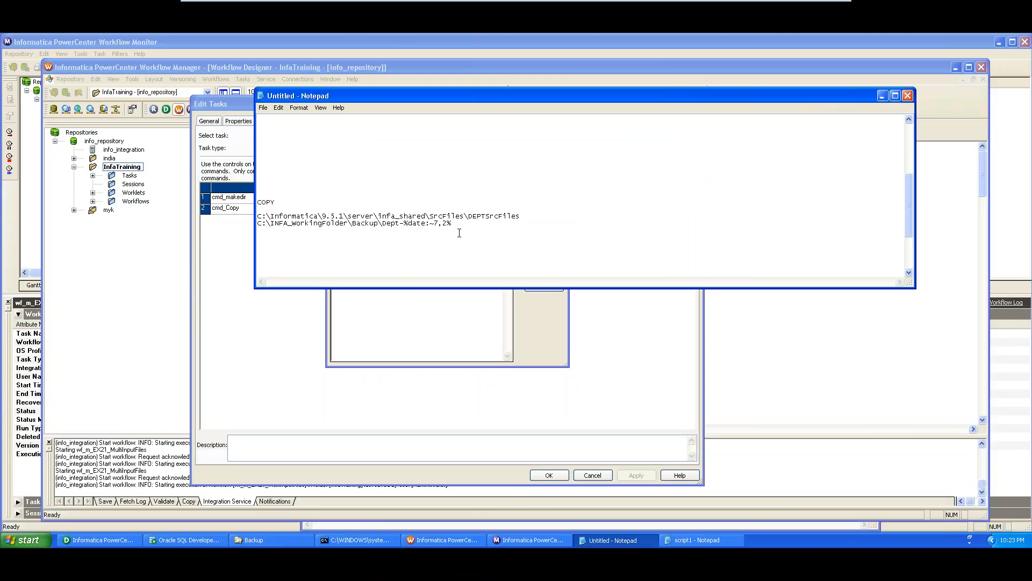
{"action": "left_click_drag", "start_coordinate": [911, 205], "coordinate": [908, 139]}
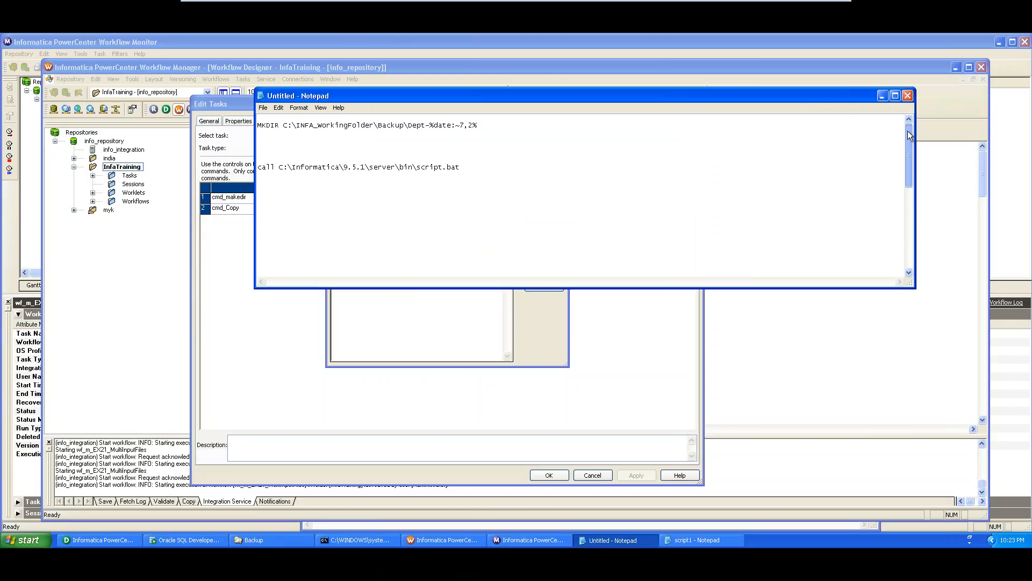
{"action": "left_click_drag", "start_coordinate": [486, 126], "coordinate": [250, 124]}
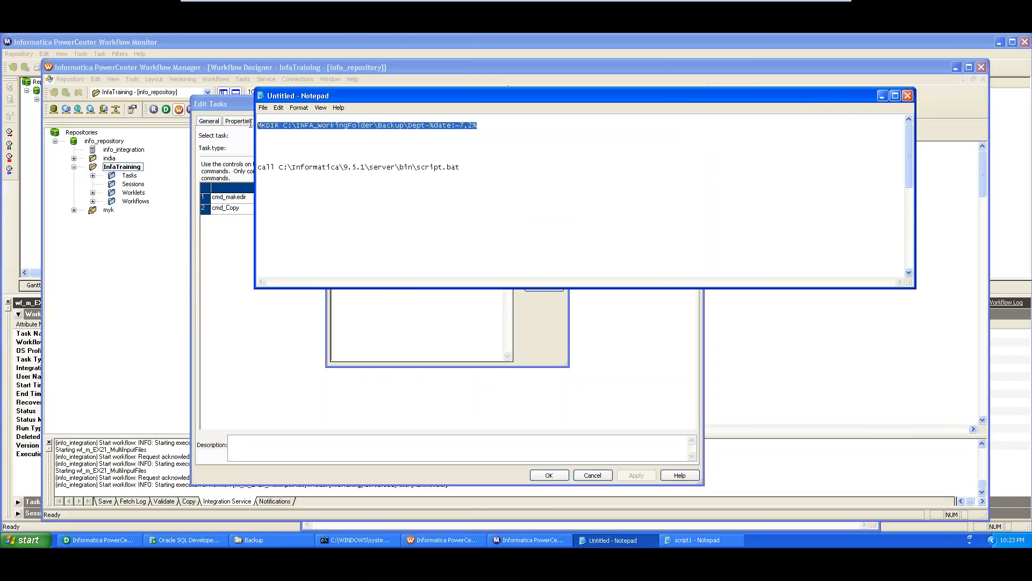
{"action": "left_click", "coordinate": [400, 309]}
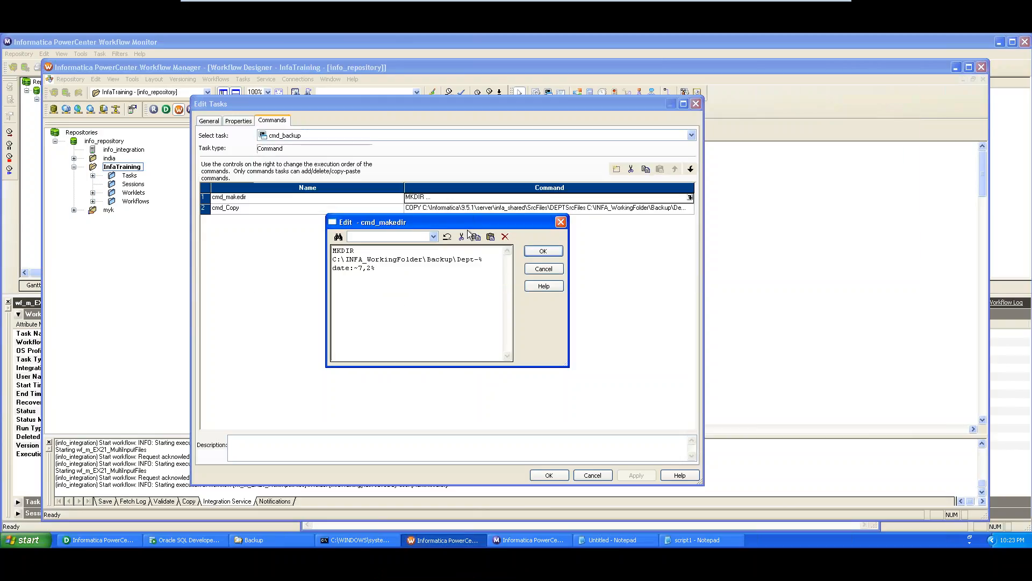
{"action": "left_click", "coordinate": [695, 540]}
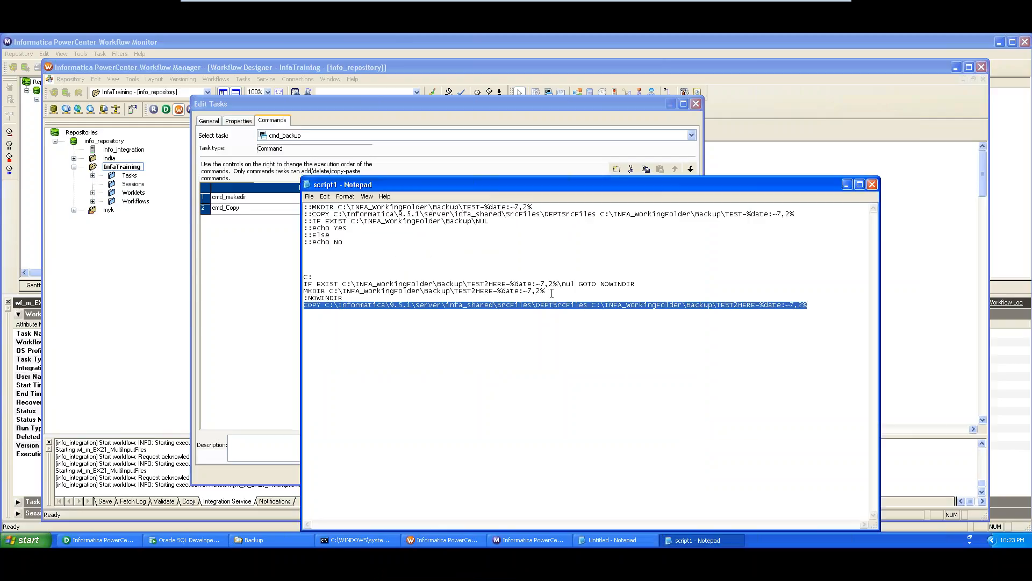
{"action": "left_click", "coordinate": [262, 347]}
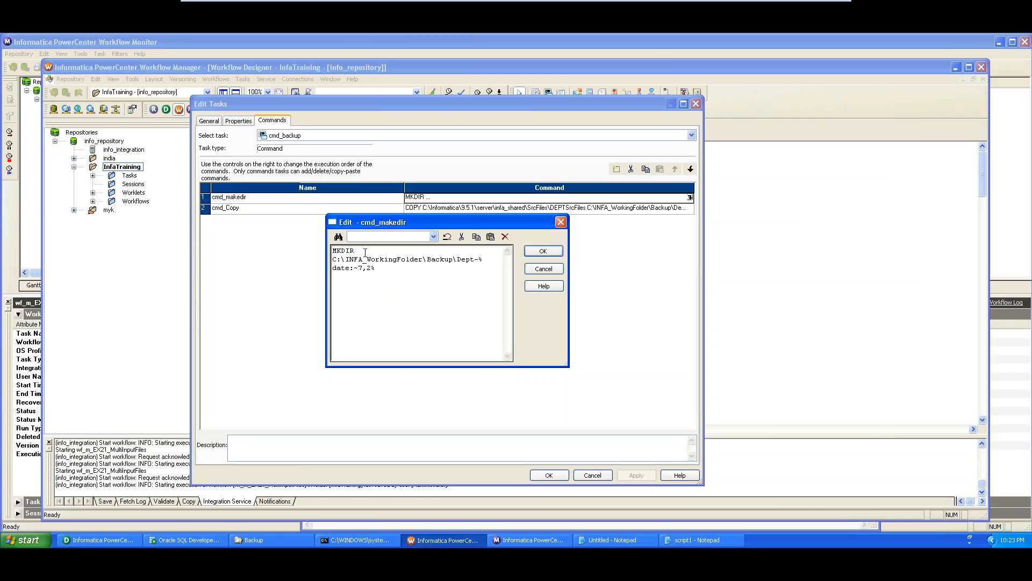
{"action": "key", "text": "Delete"}
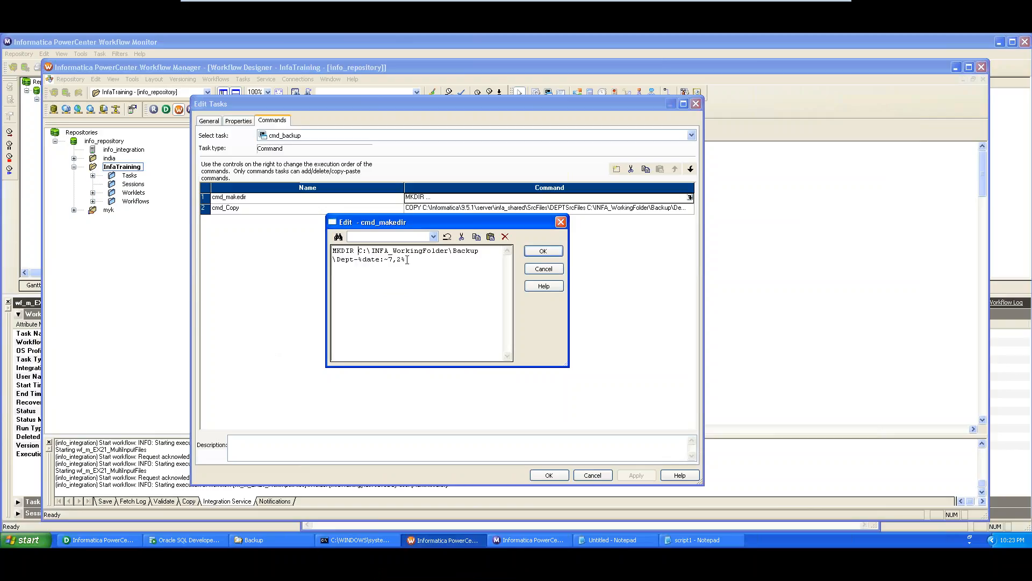
{"action": "left_click", "coordinate": [559, 251]}
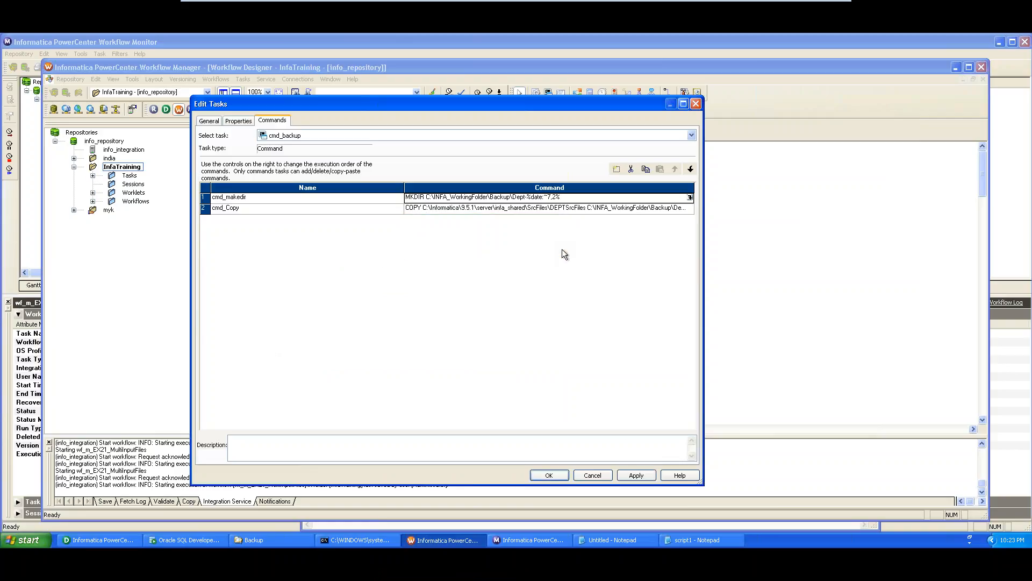
{"action": "left_click", "coordinate": [635, 475]}
- Close the task editor, save the workflow and start it again
{"action": "left_click", "coordinate": [548, 476]}
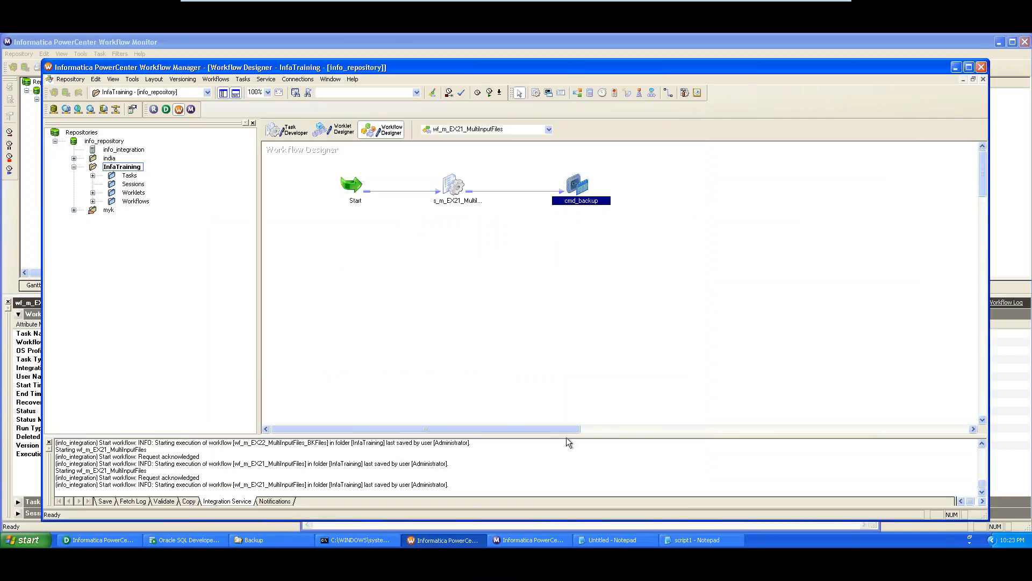
{"action": "key", "text": "ctrl+s"}
{"action": "right_click", "coordinate": [530, 243]}
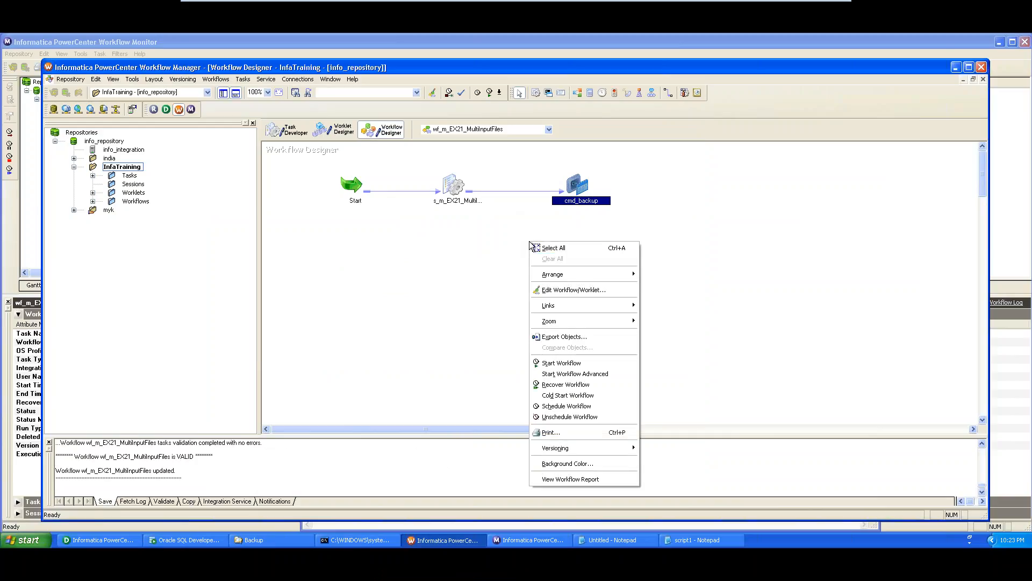
{"action": "left_click", "coordinate": [569, 362]}
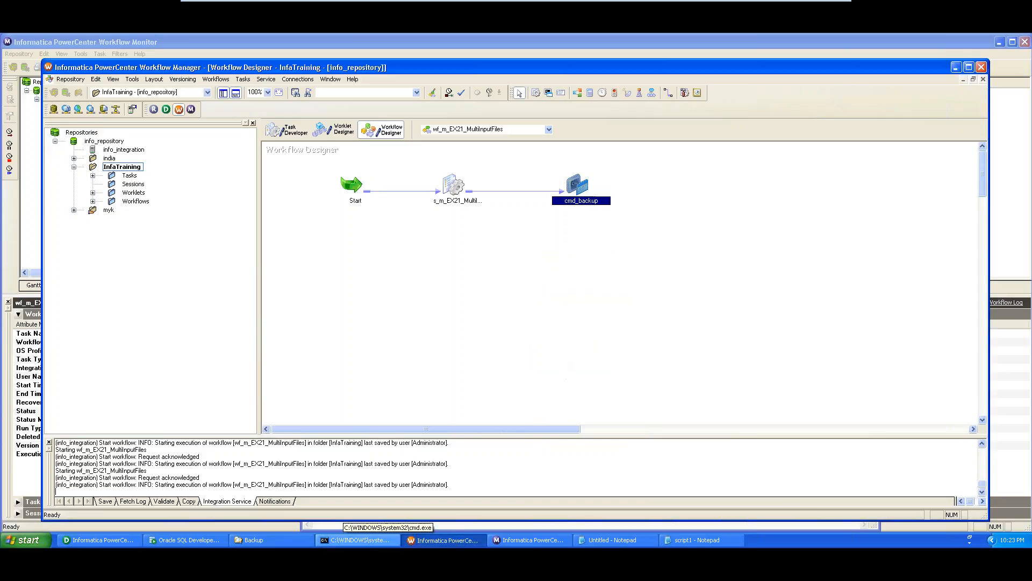
- Check the Backup folder's path and the new run's cmd_backup status in Workflow Monitor
{"action": "left_click", "coordinate": [291, 544]}
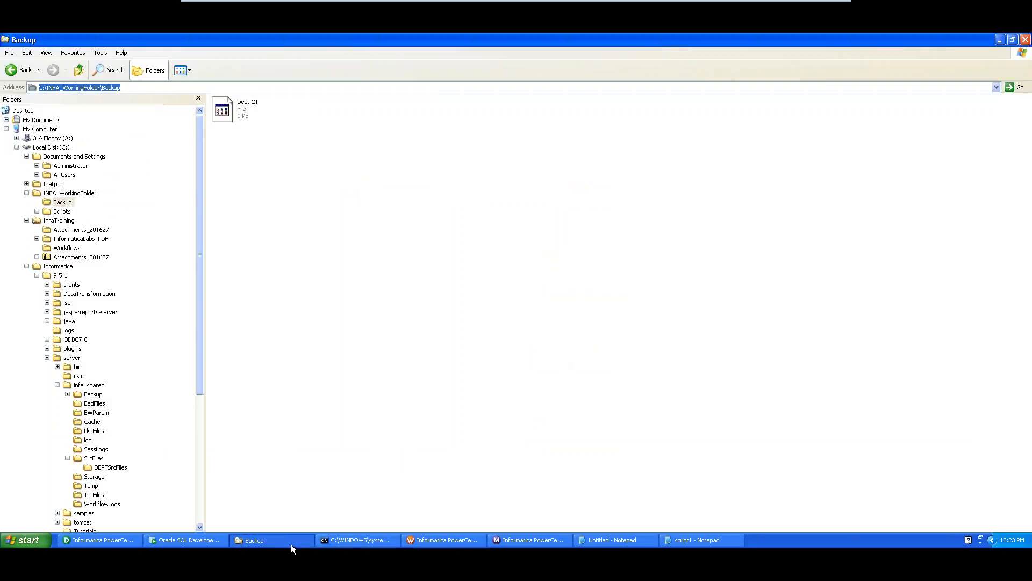
{"action": "left_click", "coordinate": [130, 87]}
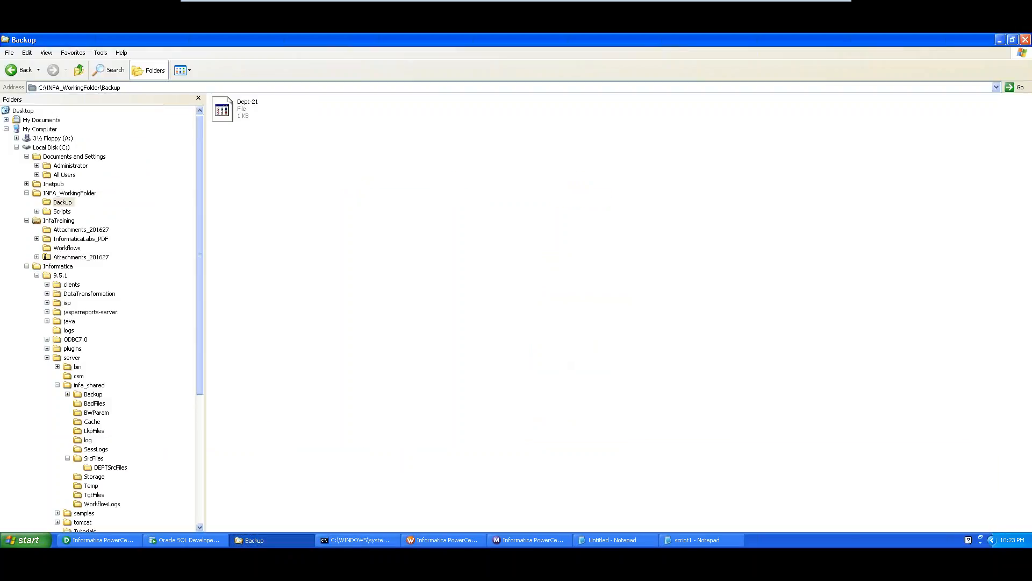
{"action": "left_click_drag", "start_coordinate": [121, 88], "coordinate": [39, 88]}
{"action": "left_click", "coordinate": [40, 88]}
{"action": "left_click", "coordinate": [136, 88]}
{"action": "key", "text": "Home"}
{"action": "left_click", "coordinate": [499, 541]}
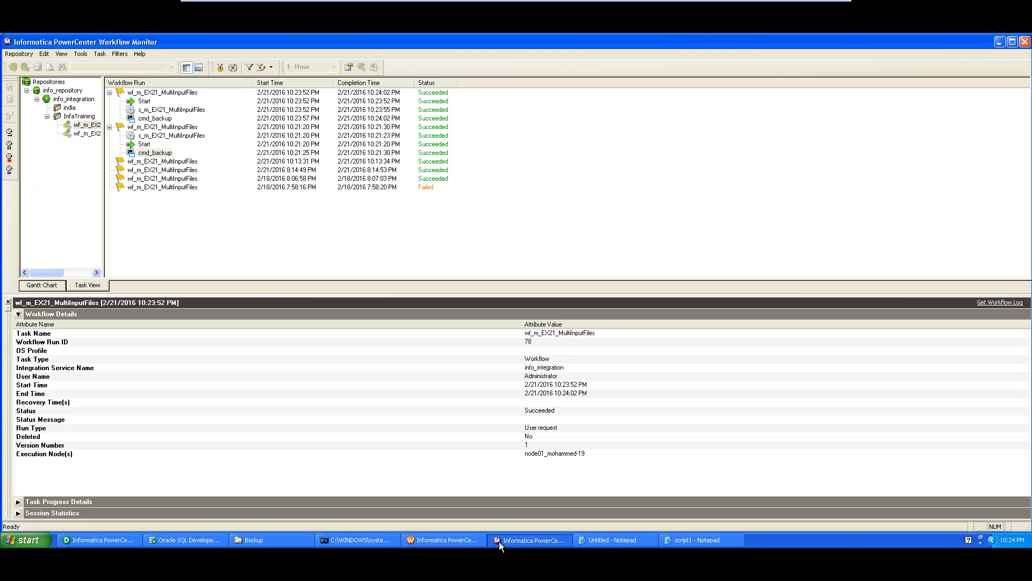
{"action": "left_click", "coordinate": [155, 120]}
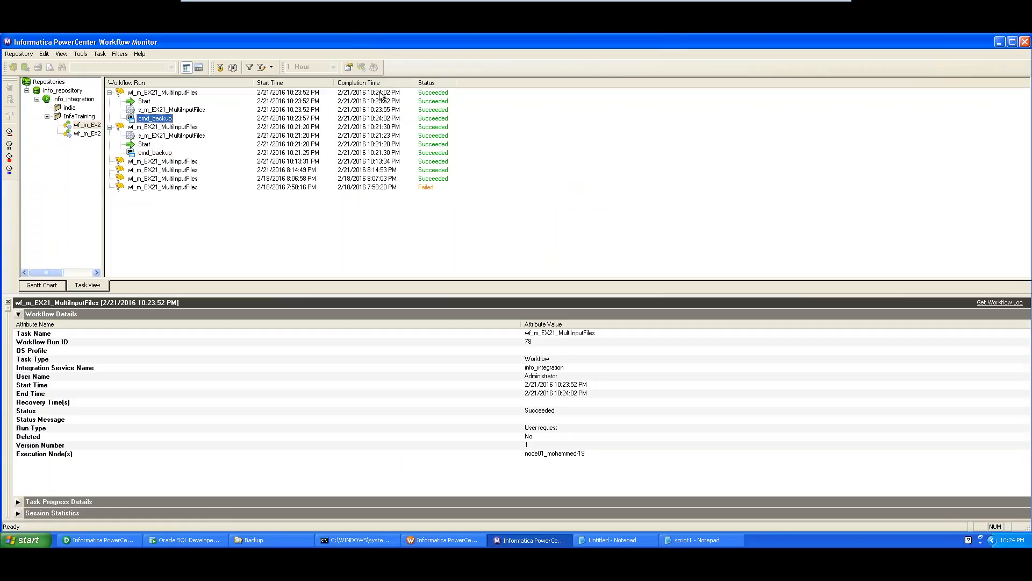
{"action": "key", "text": "alt+Tab"}
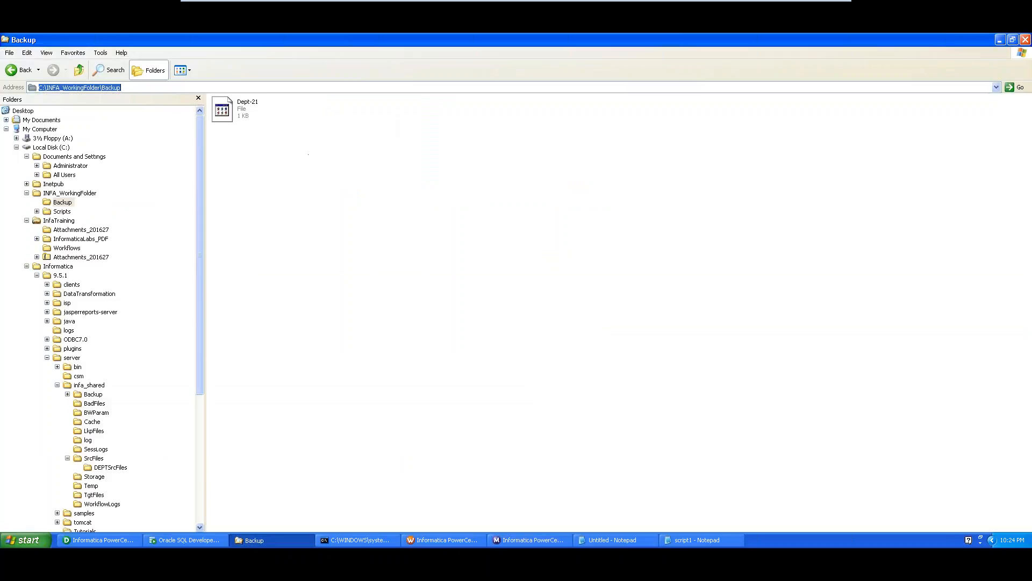
- Delete the stray Dept-21 file from the Backup folder
{"action": "left_click", "coordinate": [112, 69]}
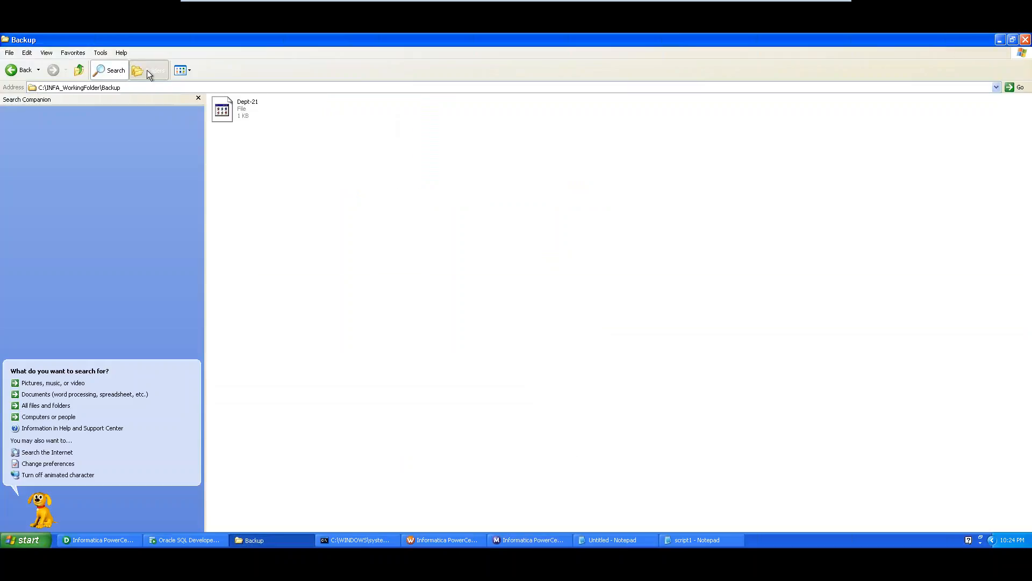
{"action": "left_click", "coordinate": [149, 72]}
{"action": "left_click", "coordinate": [222, 110]}
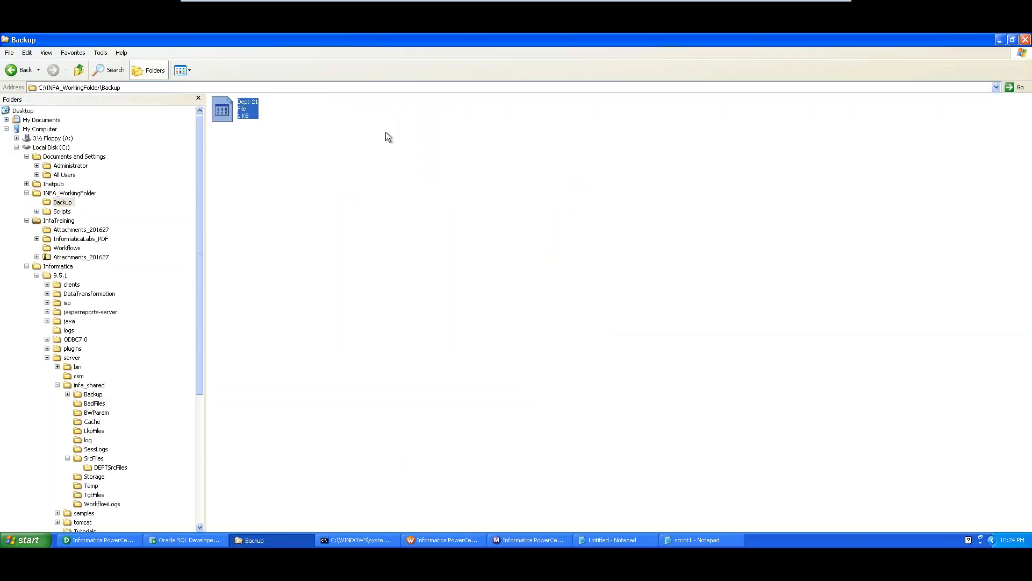
{"action": "key", "text": "Delete"}
{"action": "key", "text": "Return"}
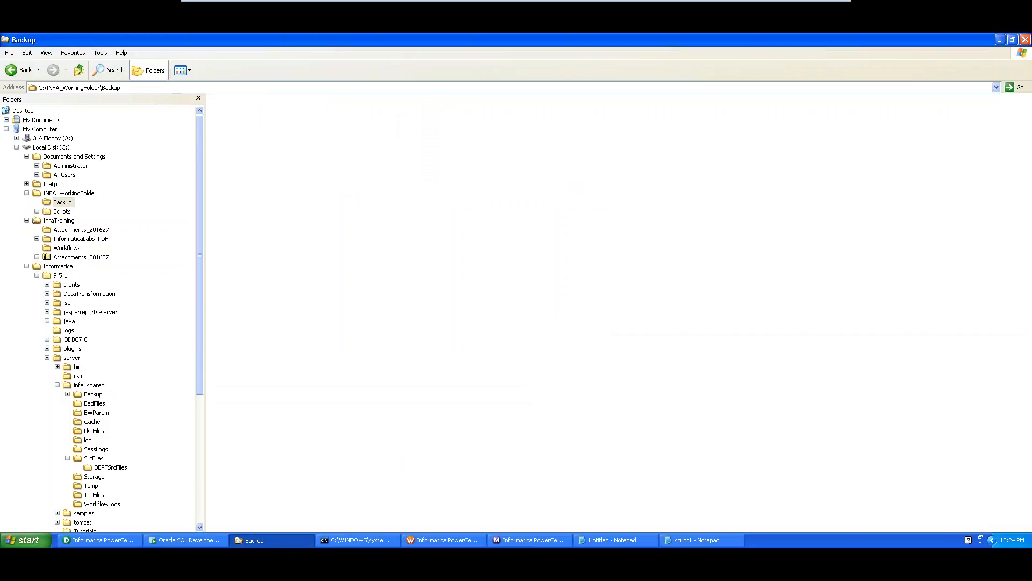
{"action": "left_click", "coordinate": [438, 539]}
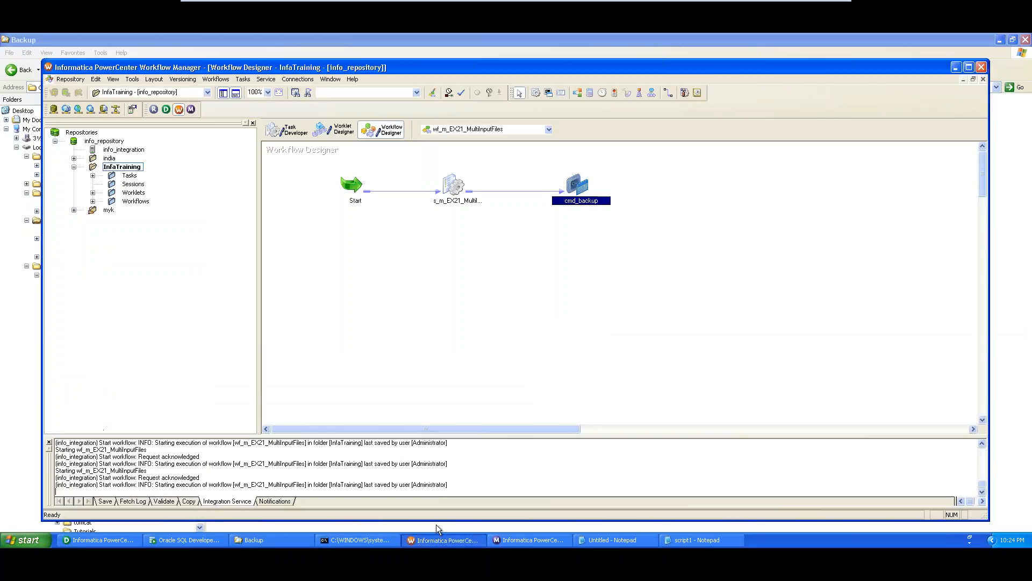
- Start wf_m_EX21_MultiInputFiles from the canvas and follow run 79 in Workflow Monitor
{"action": "right_click", "coordinate": [424, 247]}
{"action": "left_click", "coordinate": [371, 252]}
{"action": "right_click", "coordinate": [383, 234]}
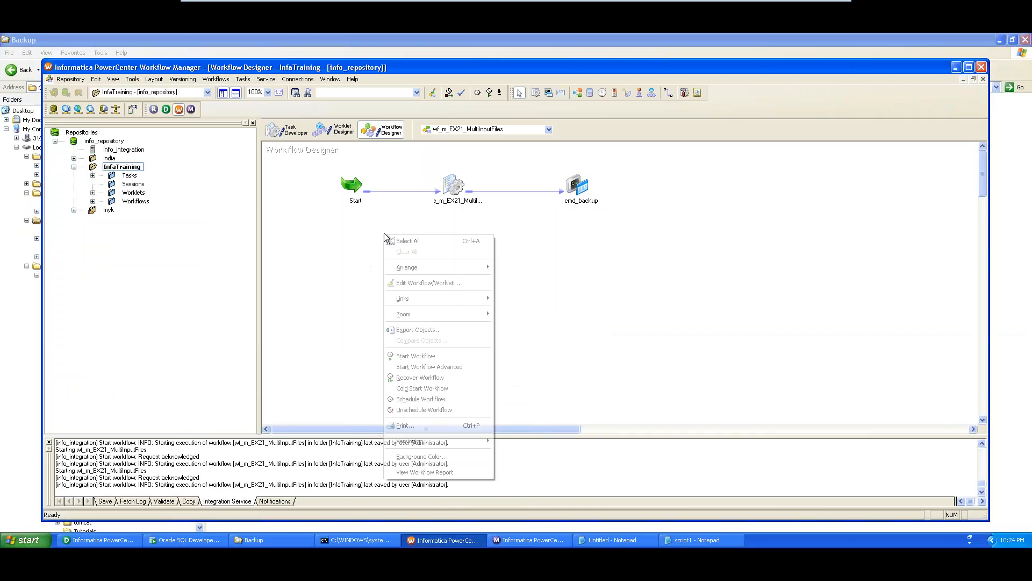
{"action": "left_click", "coordinate": [422, 356]}
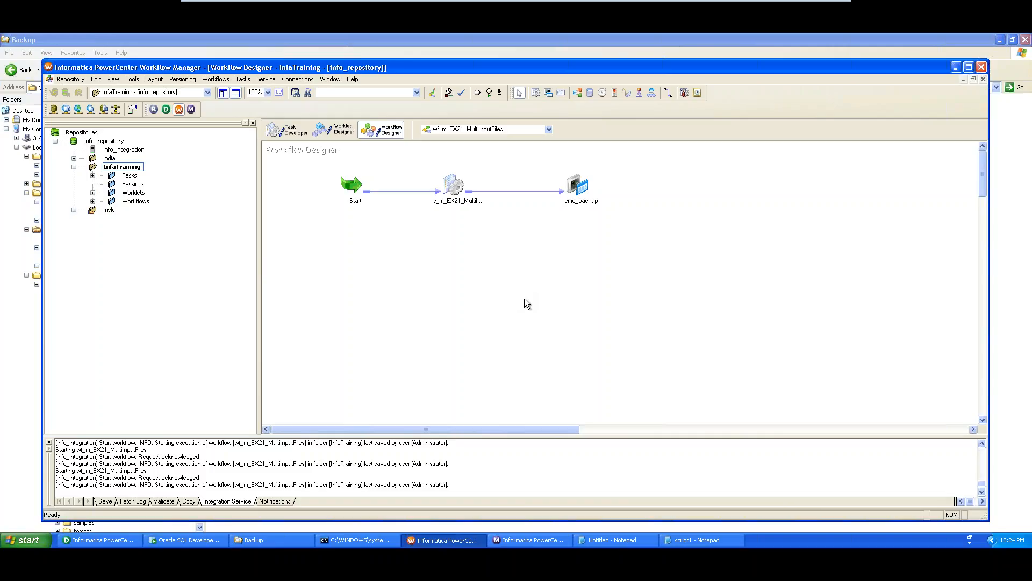
{"action": "left_click", "coordinate": [517, 537]}
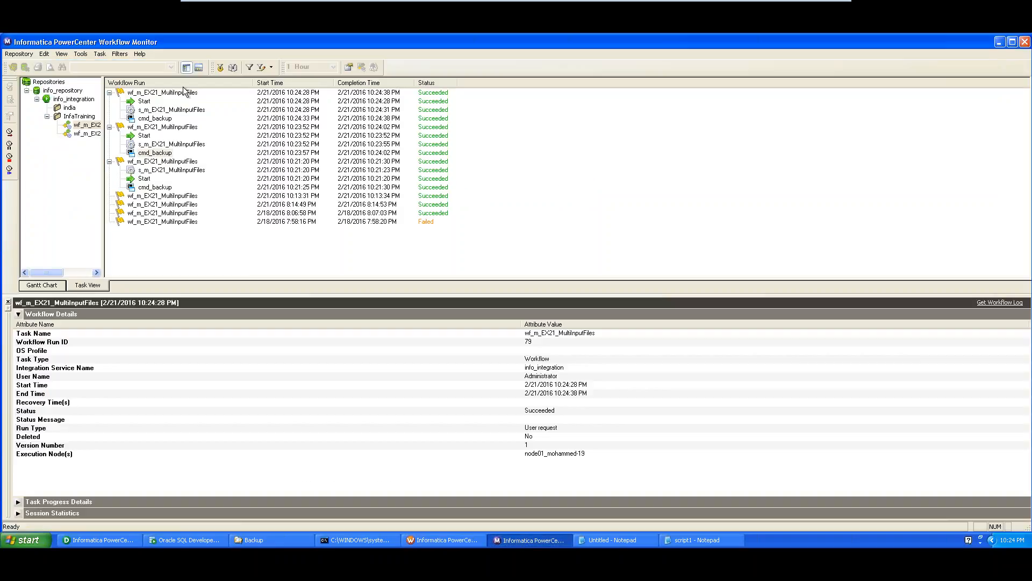
- Confirm the cmd_backup task in run 79 succeeded, then bring the Backup folder window forward
{"action": "left_click", "coordinate": [168, 120]}
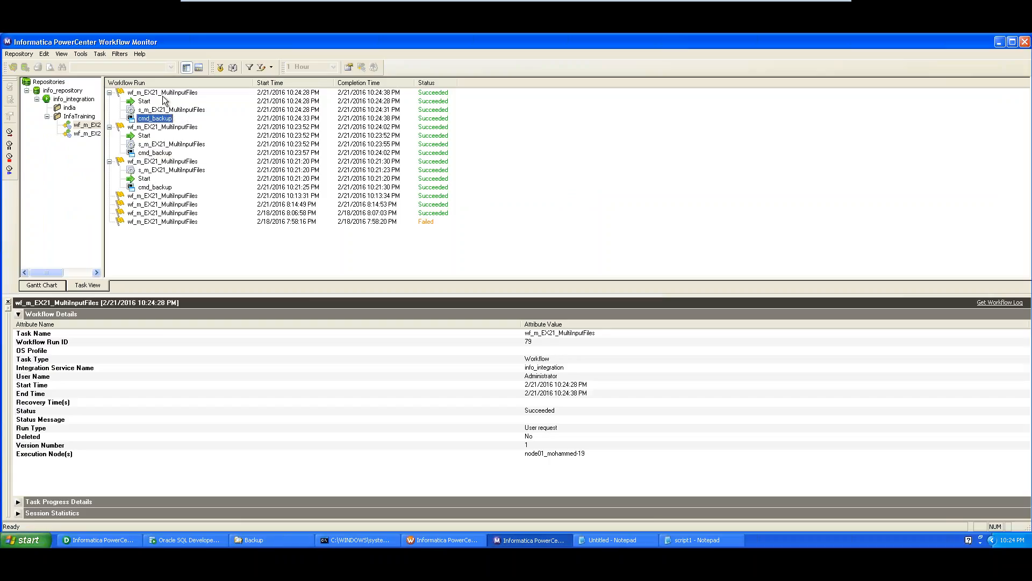
{"action": "left_click", "coordinate": [292, 544]}
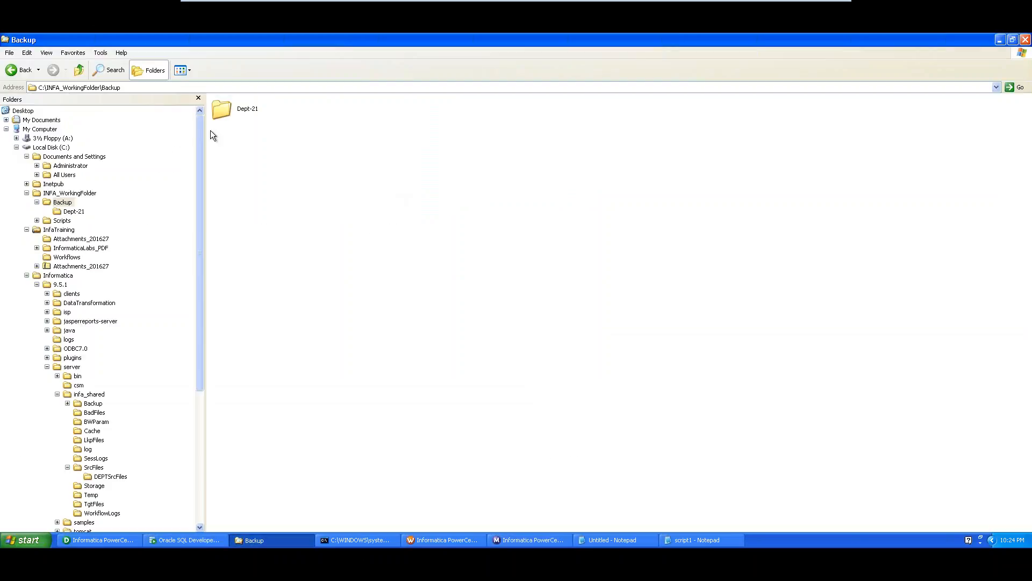
- Open Backup\Dept-21, confirm it holds Dept1–Dept4 and Deptlist, then return to Workflow Manager
{"action": "left_click", "coordinate": [221, 111]}
{"action": "double_click", "coordinate": [226, 113]}
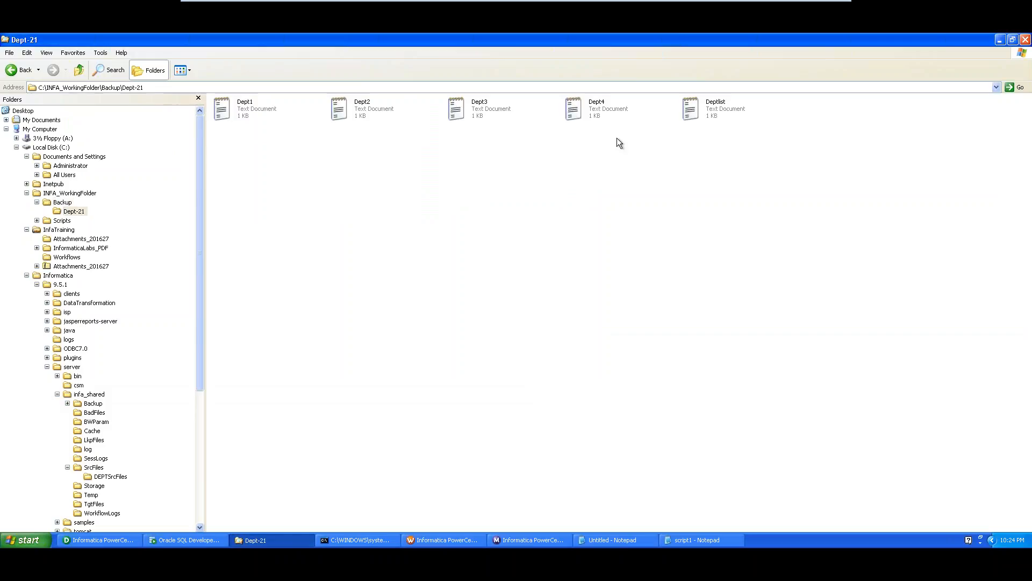
{"action": "left_click", "coordinate": [254, 114]}
{"action": "left_click", "coordinate": [365, 110]}
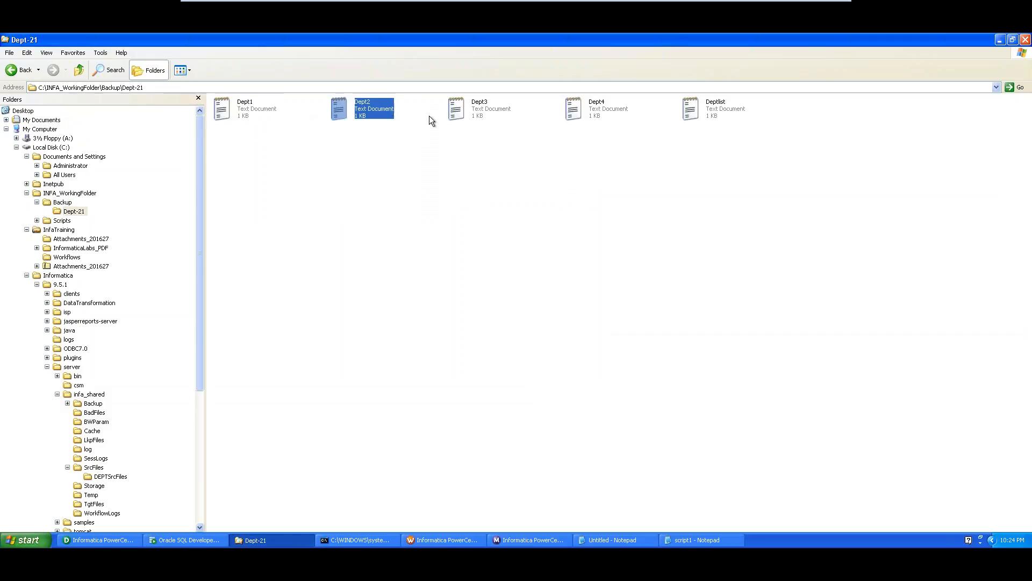
{"action": "left_click", "coordinate": [62, 203]}
{"action": "left_click", "coordinate": [69, 193]}
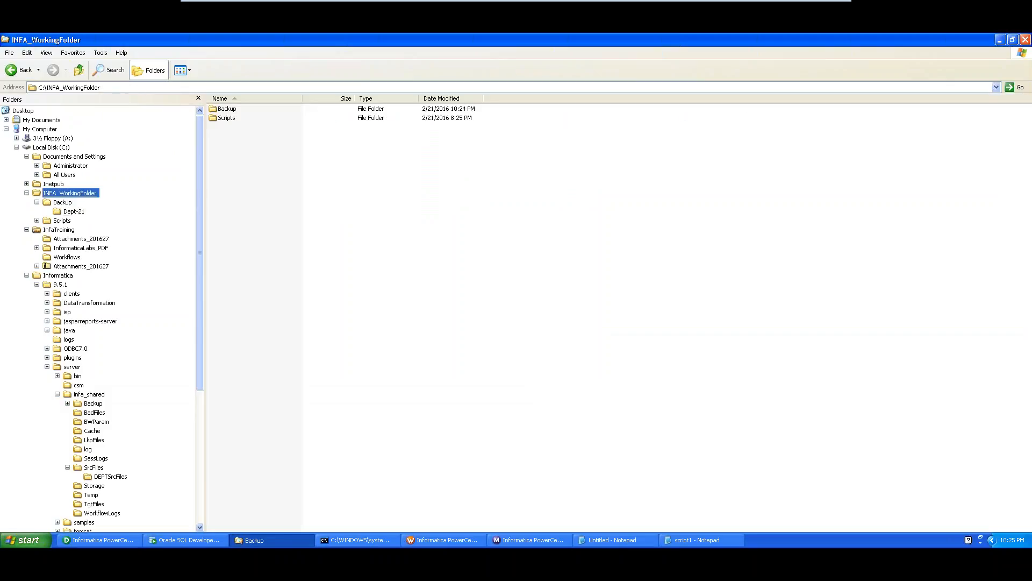
{"action": "left_click", "coordinate": [64, 203]}
{"action": "left_click", "coordinate": [74, 211]}
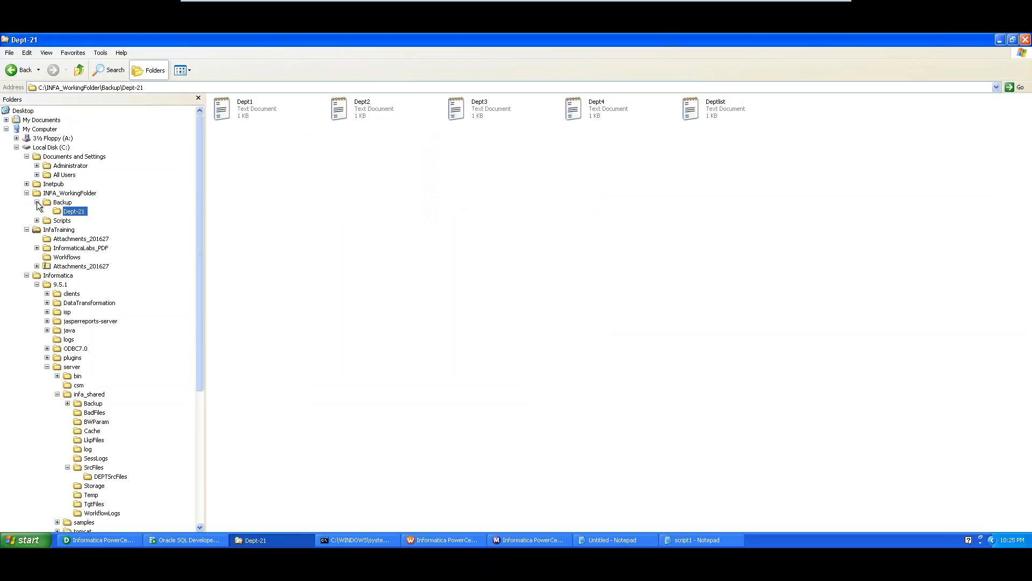
{"action": "left_click", "coordinate": [440, 541]}
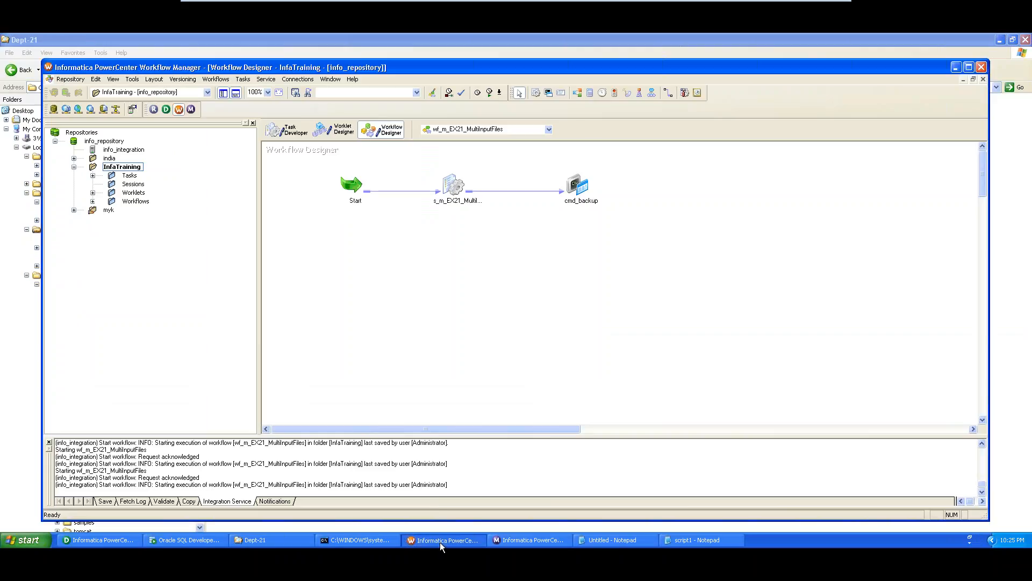
- In cmd_backup's commands, change cmd_makedir's backup folder from Dept to DeptSources
{"action": "double_click", "coordinate": [584, 185]}
{"action": "left_click", "coordinate": [272, 120]}
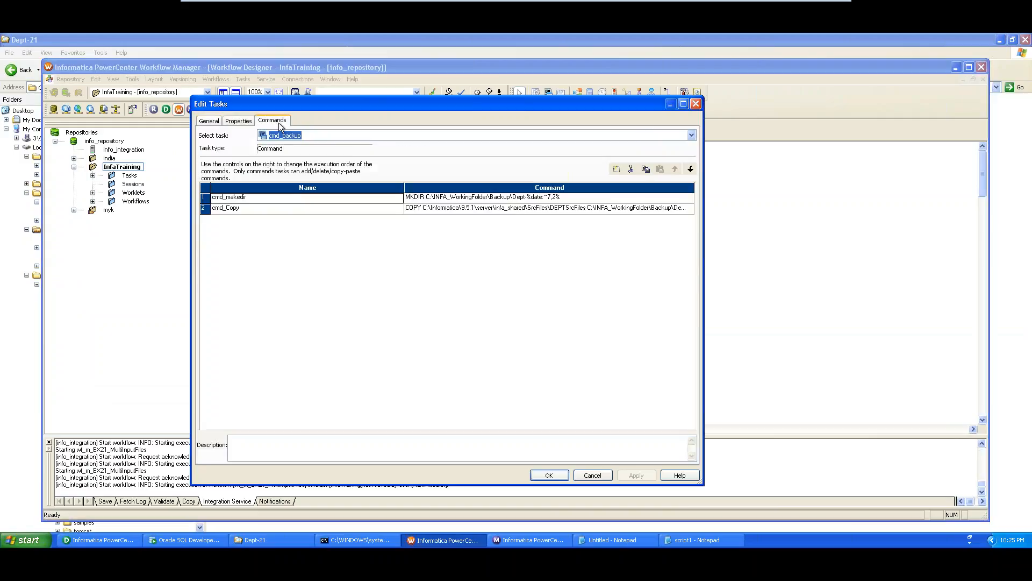
{"action": "left_click", "coordinate": [569, 201]}
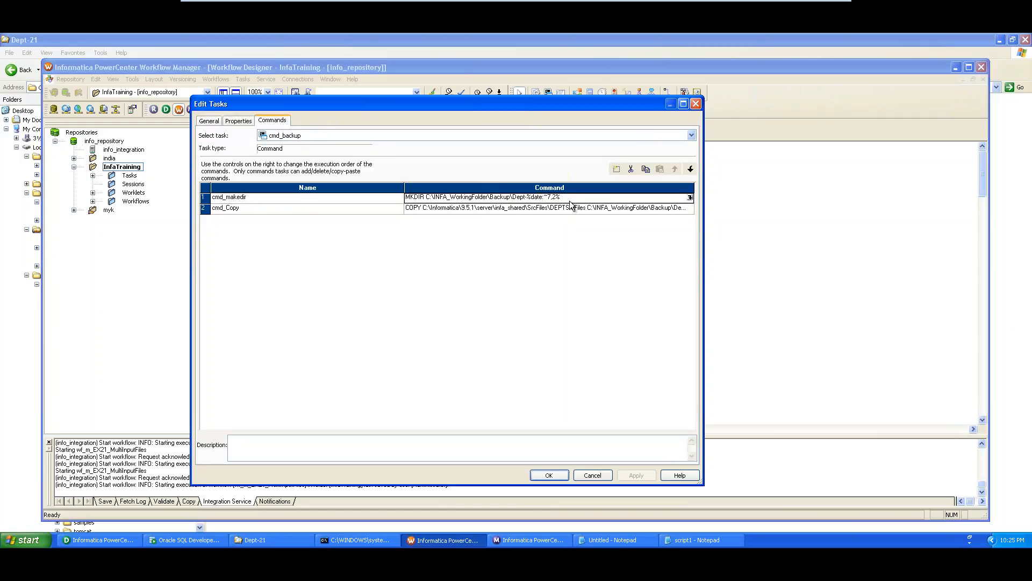
{"action": "left_click", "coordinate": [689, 197]}
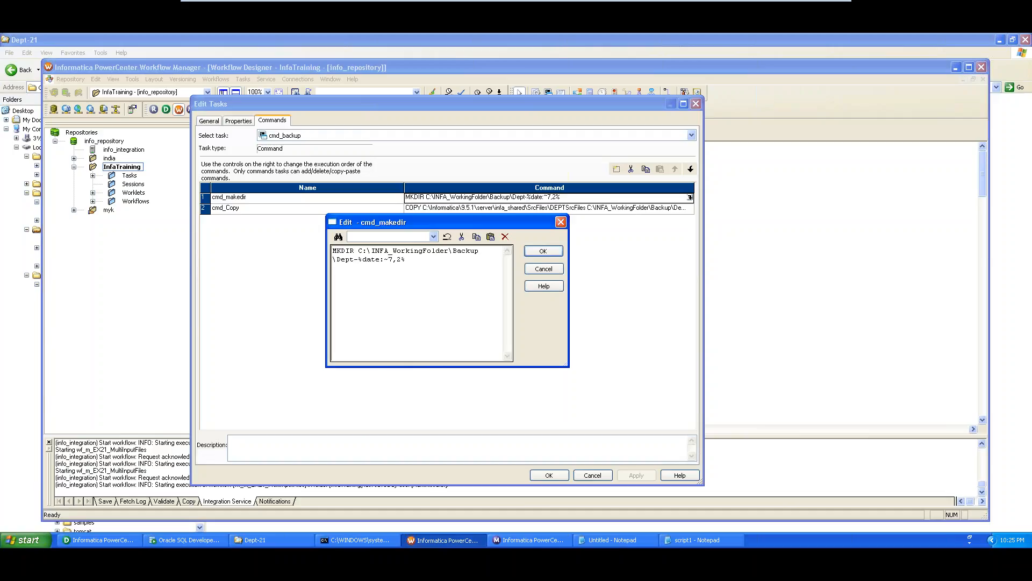
{"action": "type", "text": "Sources"}
{"action": "left_click", "coordinate": [544, 252]}
- Change cmd_Copy's target folder from Dept to DeptSources, correcting the typo
{"action": "left_click", "coordinate": [650, 208]}
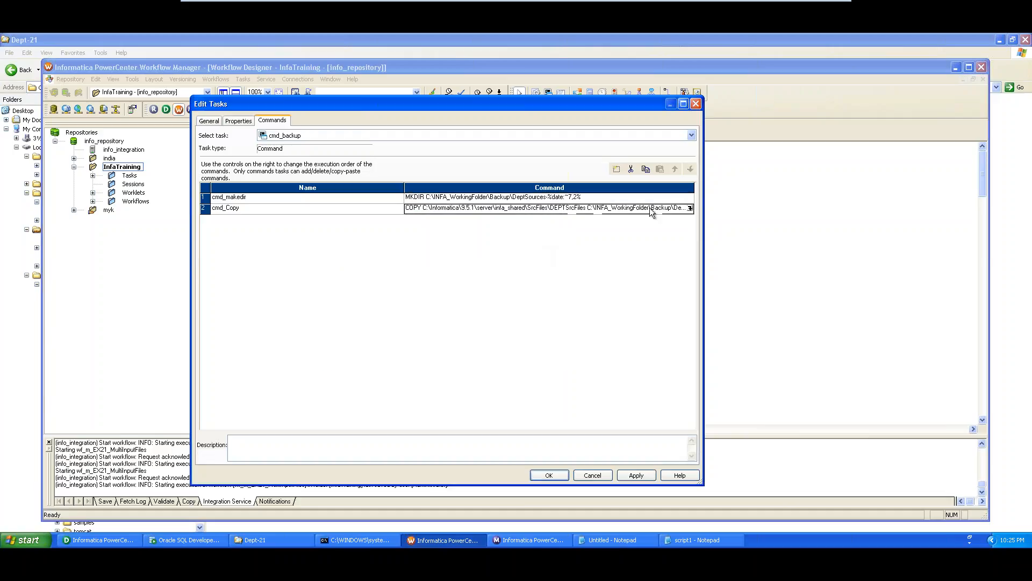
{"action": "left_click", "coordinate": [690, 208]}
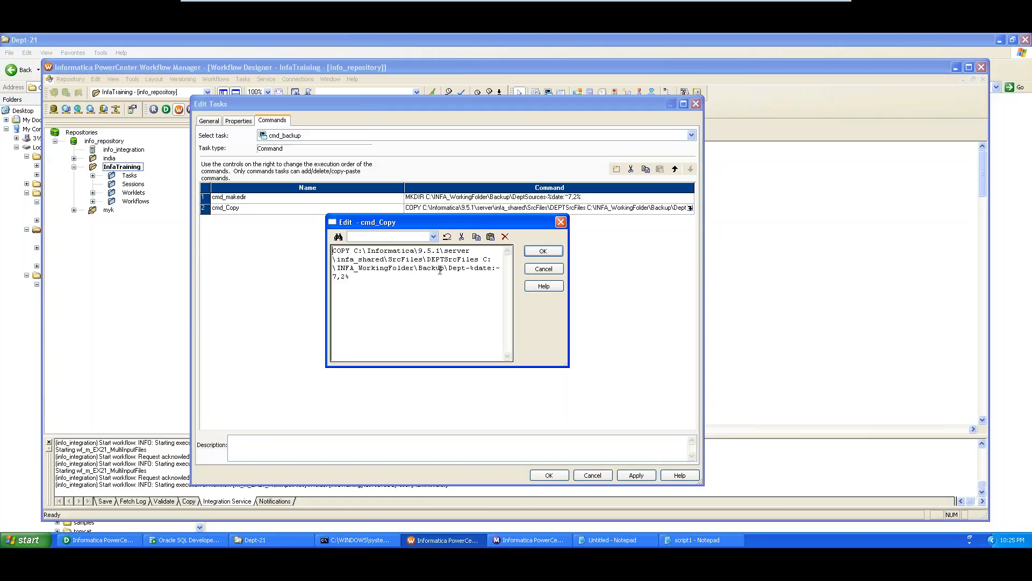
{"action": "left_click", "coordinate": [466, 266]}
{"action": "type", "text": "Surces"}
{"action": "key", "text": "BackSpace"}
{"action": "type", "text": "ou"}
{"action": "left_click_drag", "start_coordinate": [384, 278], "coordinate": [338, 278]}
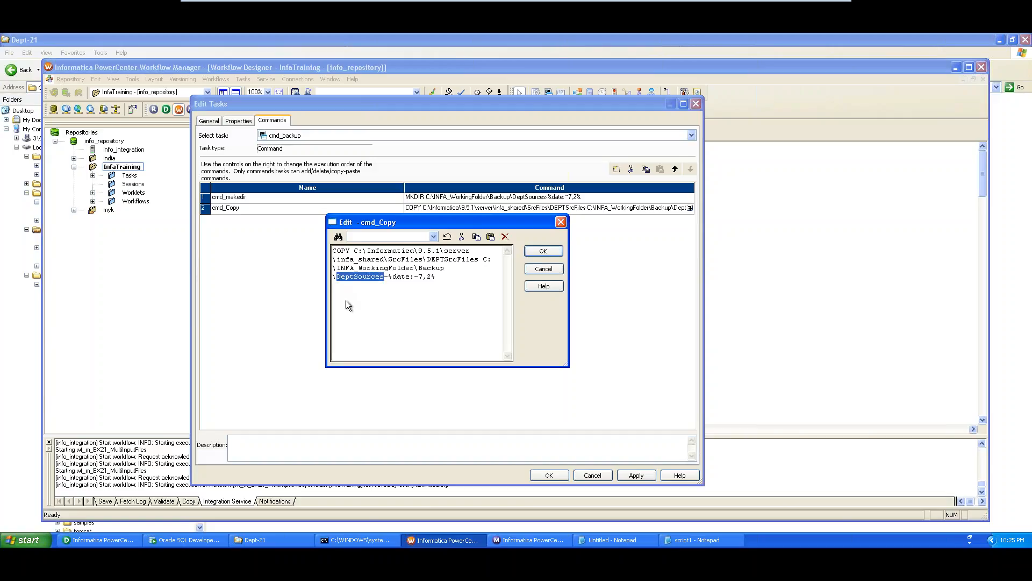
{"action": "left_click", "coordinate": [542, 252]}
- Recheck cmd_makedir's DeptSources folder name, then apply the changes and close the task editor
{"action": "left_click", "coordinate": [662, 196]}
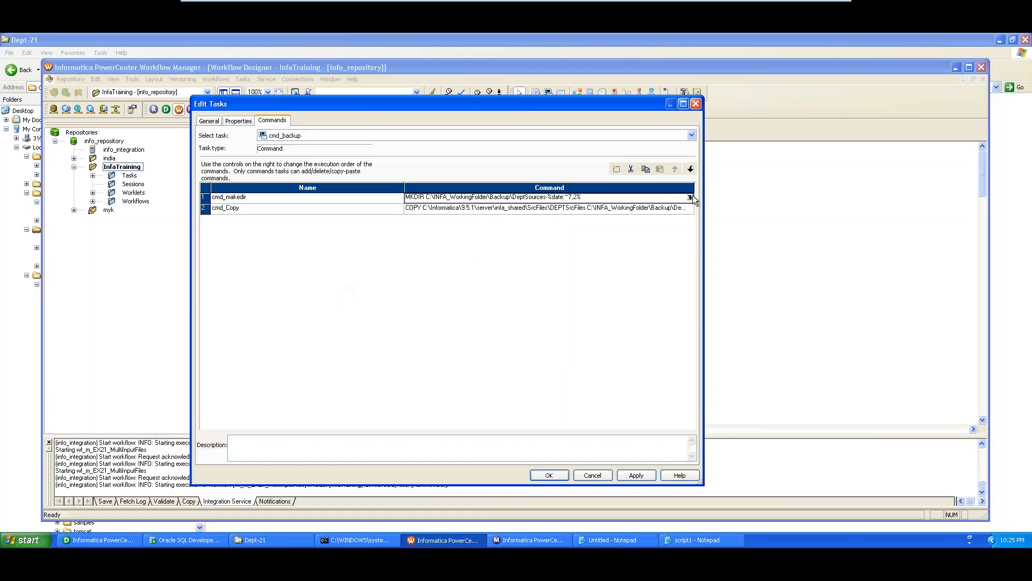
{"action": "left_click", "coordinate": [689, 197]}
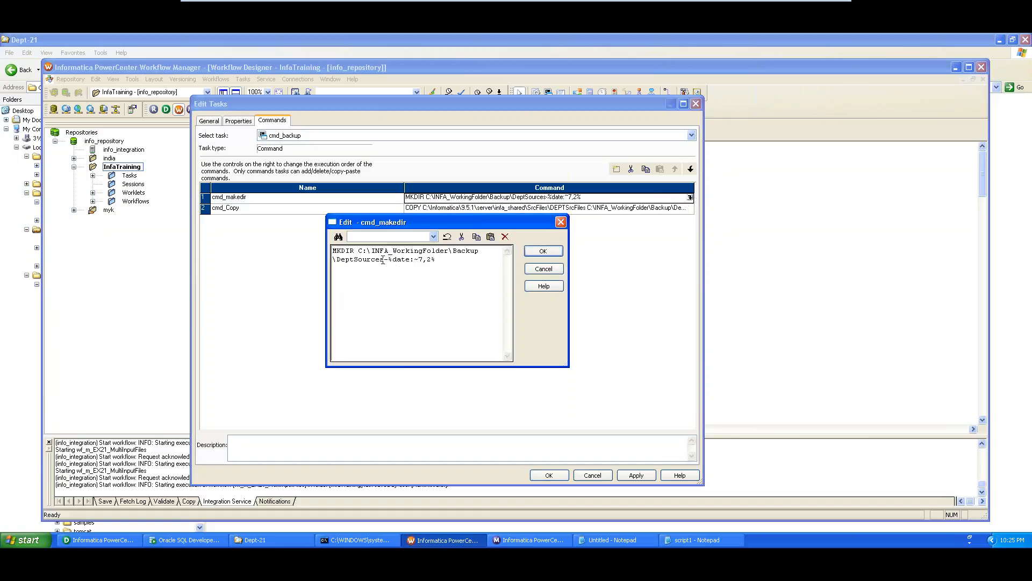
{"action": "left_click_drag", "start_coordinate": [384, 260], "coordinate": [335, 261]}
{"action": "left_click", "coordinate": [353, 287]}
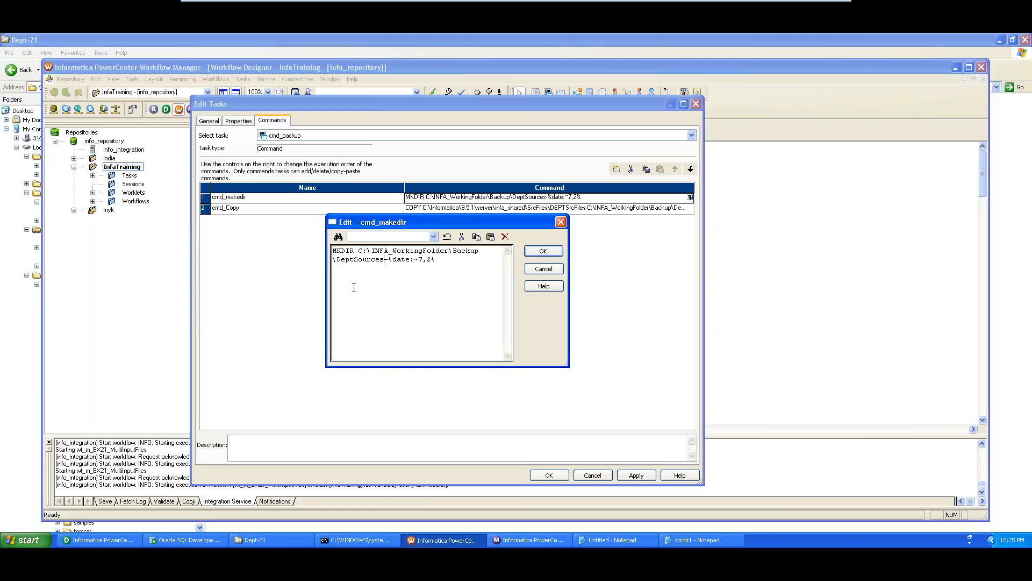
{"action": "left_click", "coordinate": [543, 251]}
{"action": "left_click", "coordinate": [632, 474]}
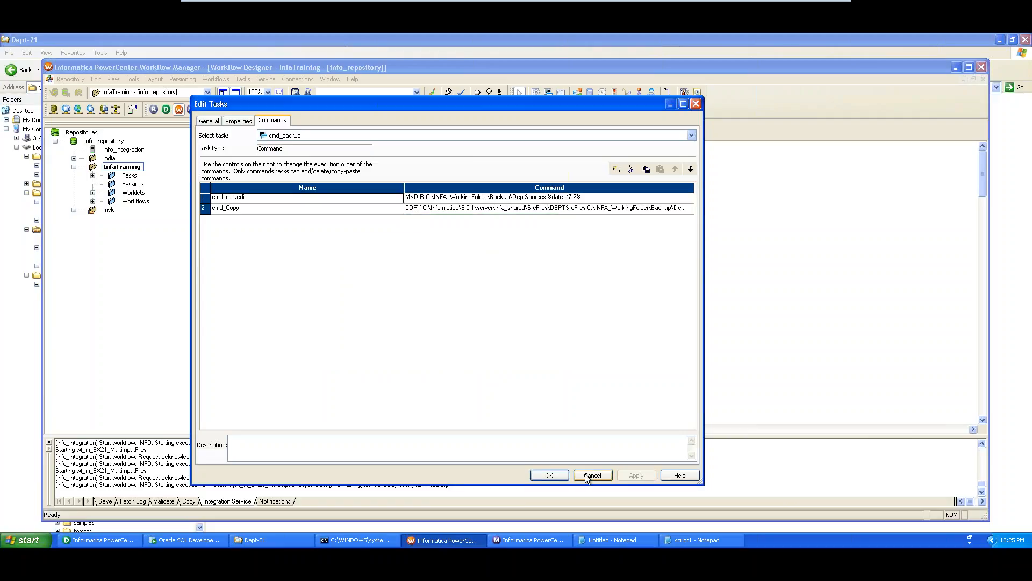
{"action": "left_click", "coordinate": [548, 475]}
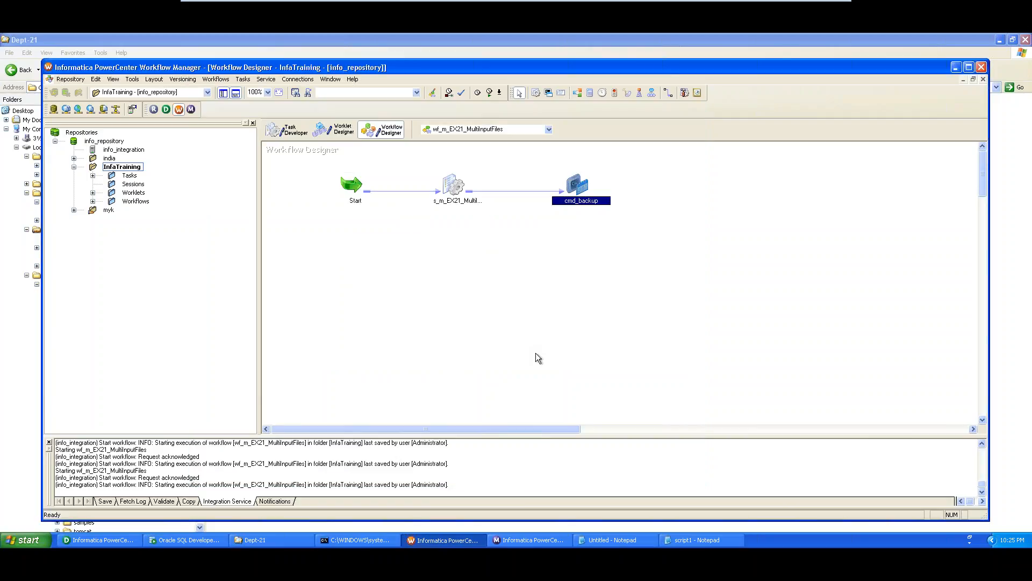
- Save and restart the workflow, confirm run 80 succeeded in Workflow Monitor, then return to Explorer
{"action": "key", "text": "ctrl+s"}
{"action": "right_click", "coordinate": [426, 280]}
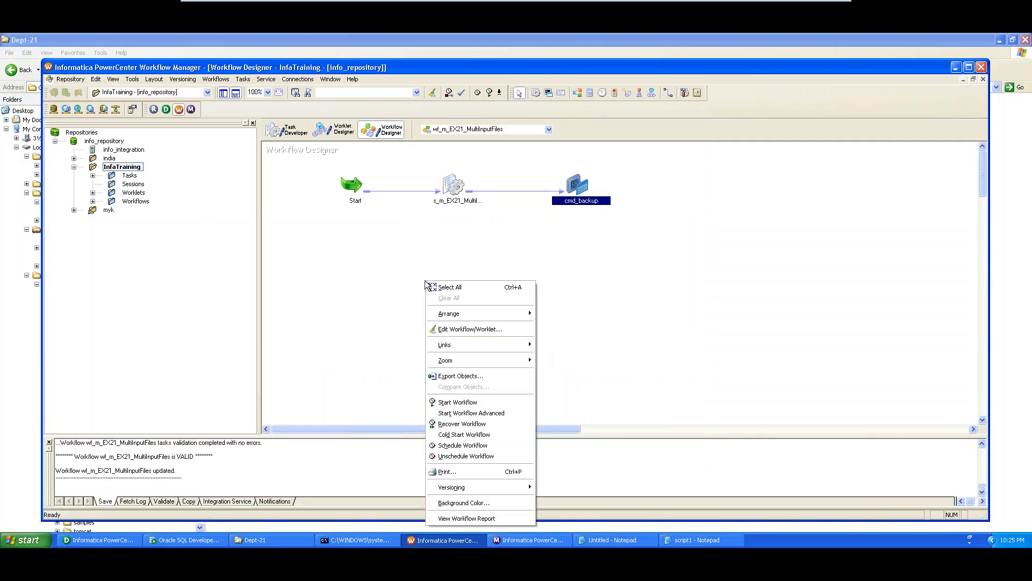
{"action": "left_click", "coordinate": [475, 403]}
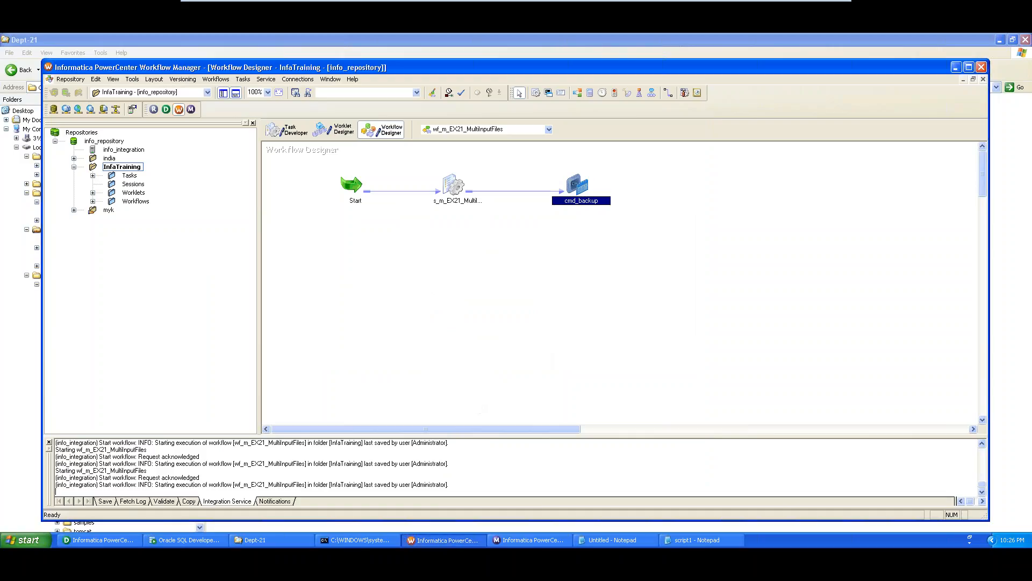
{"action": "left_click", "coordinate": [512, 541]}
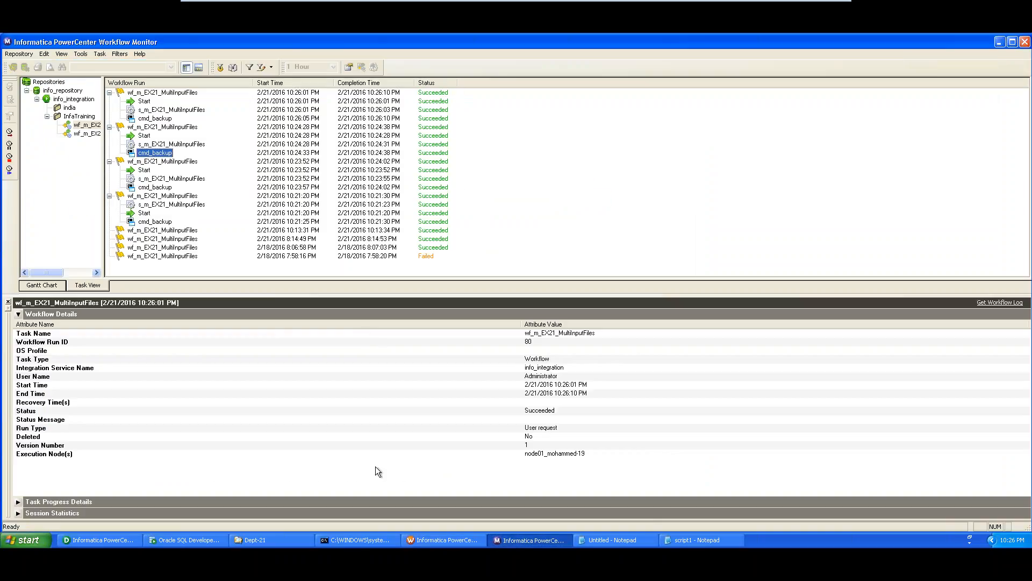
{"action": "left_click", "coordinate": [266, 541]}
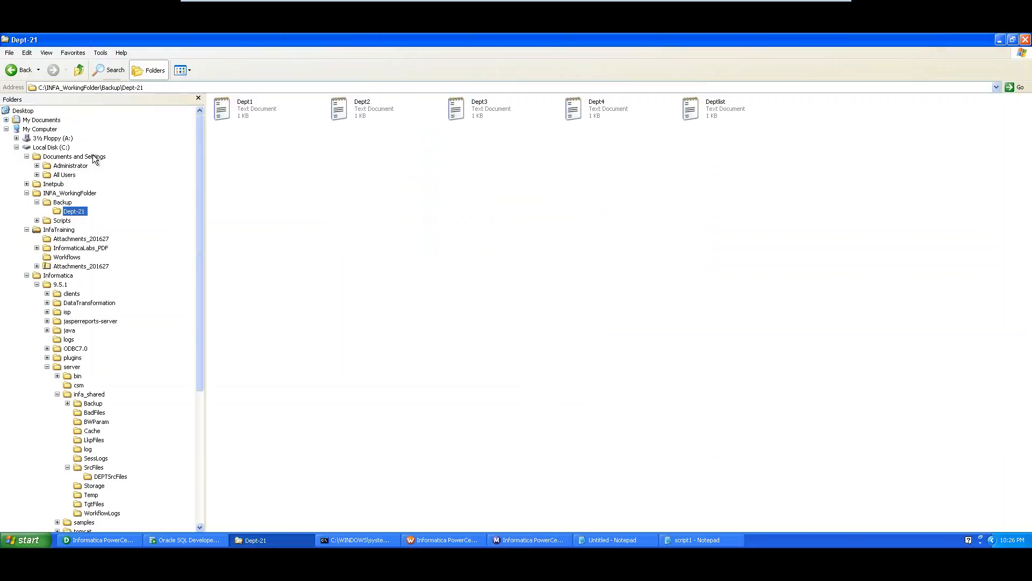
- Confirm Backup\DeptSources-21 holds Dept1–Dept4 and Deptlist, then open infa_shared\TgtFiles
{"action": "left_click", "coordinate": [70, 202]}
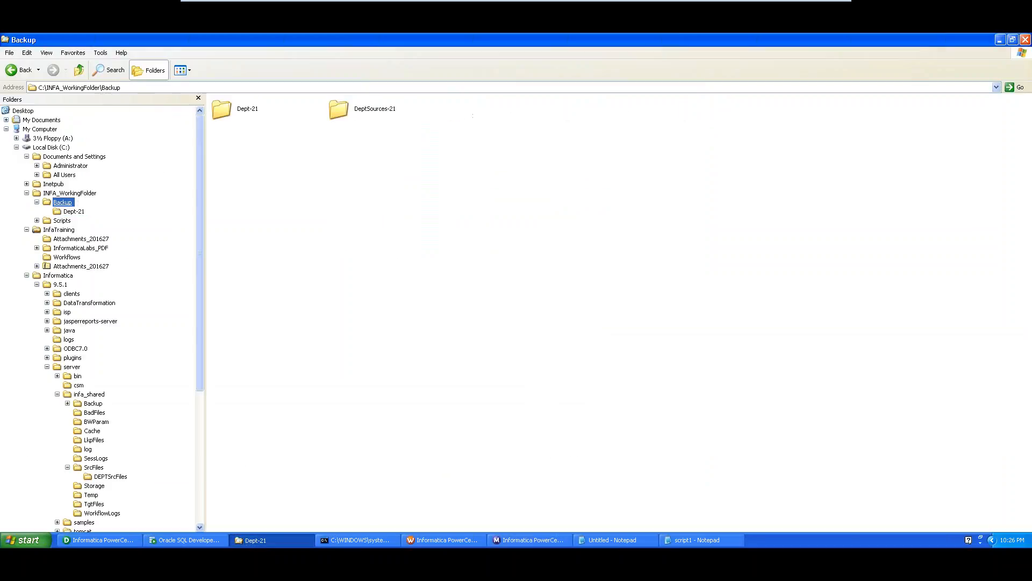
{"action": "left_click", "coordinate": [361, 110]}
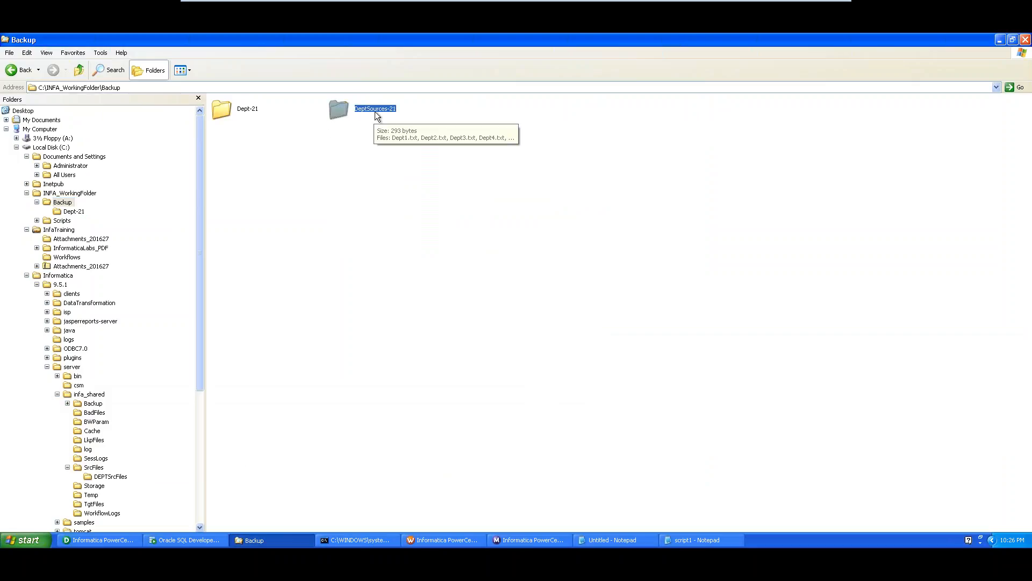
{"action": "double_click", "coordinate": [376, 111]}
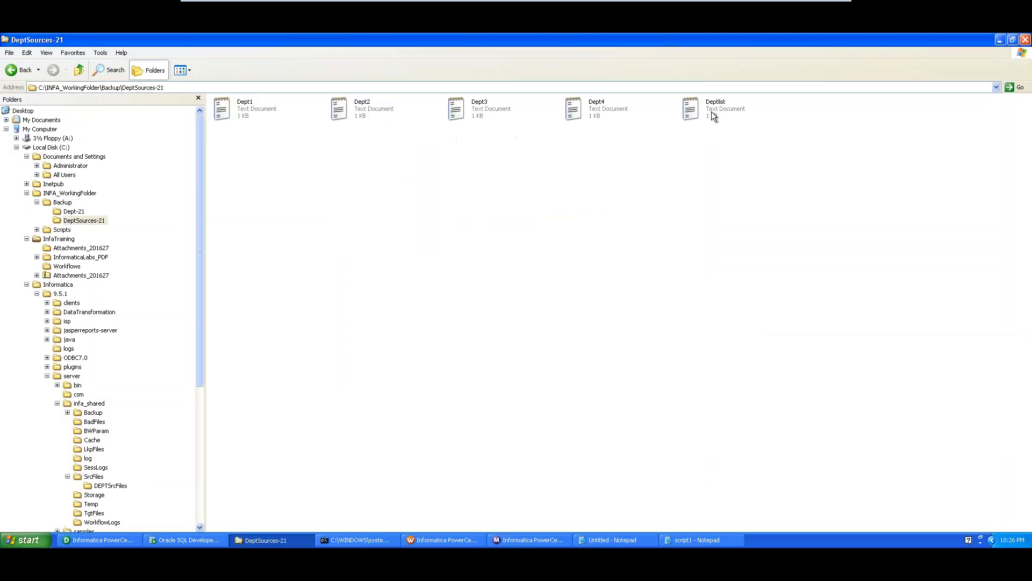
{"action": "left_click", "coordinate": [264, 112]}
{"action": "left_click", "coordinate": [355, 109]}
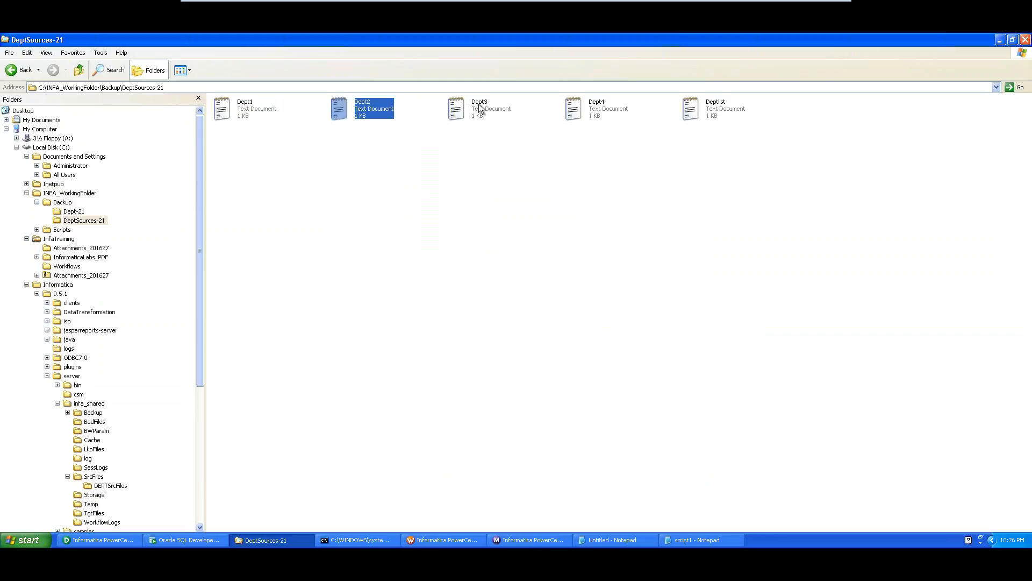
{"action": "left_click", "coordinate": [479, 104]}
{"action": "left_click", "coordinate": [605, 109]}
{"action": "left_click", "coordinate": [718, 107]}
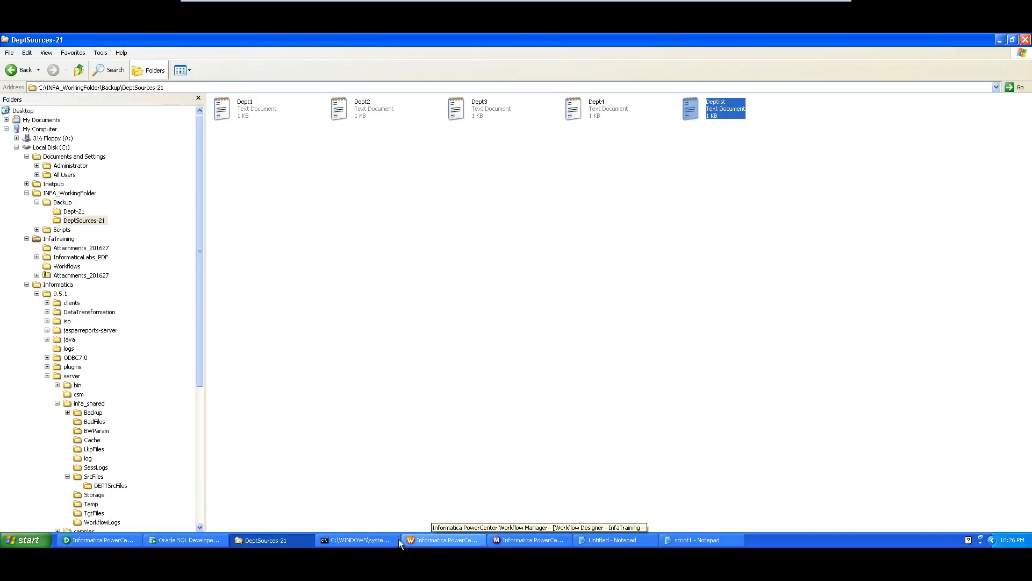
{"action": "left_click", "coordinate": [94, 512]}
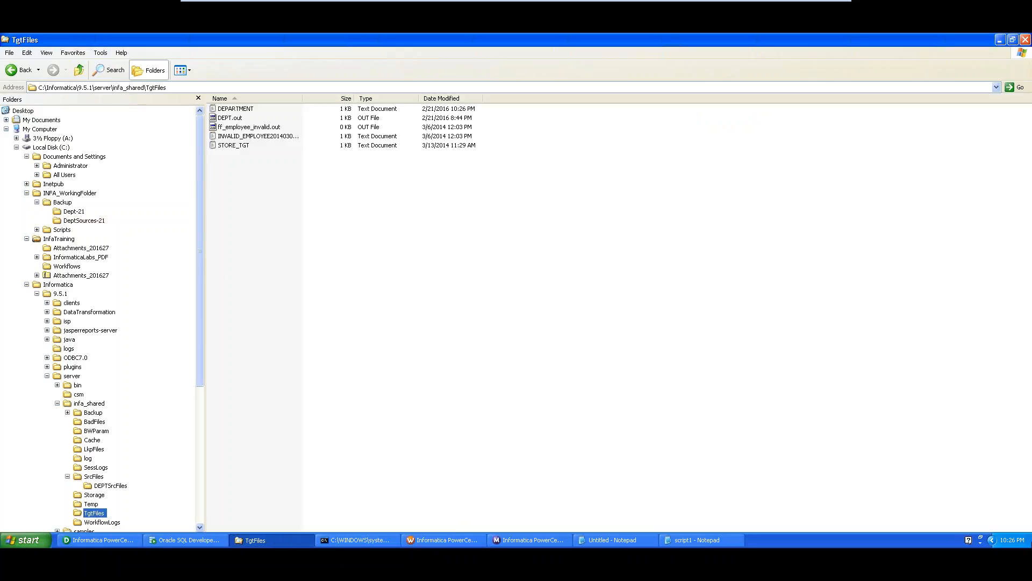
- View the DEPARTMENT target file's rows in Notepad, close it, and return to Workflow Manager
{"action": "left_click", "coordinate": [459, 111]}
{"action": "double_click", "coordinate": [237, 109]}
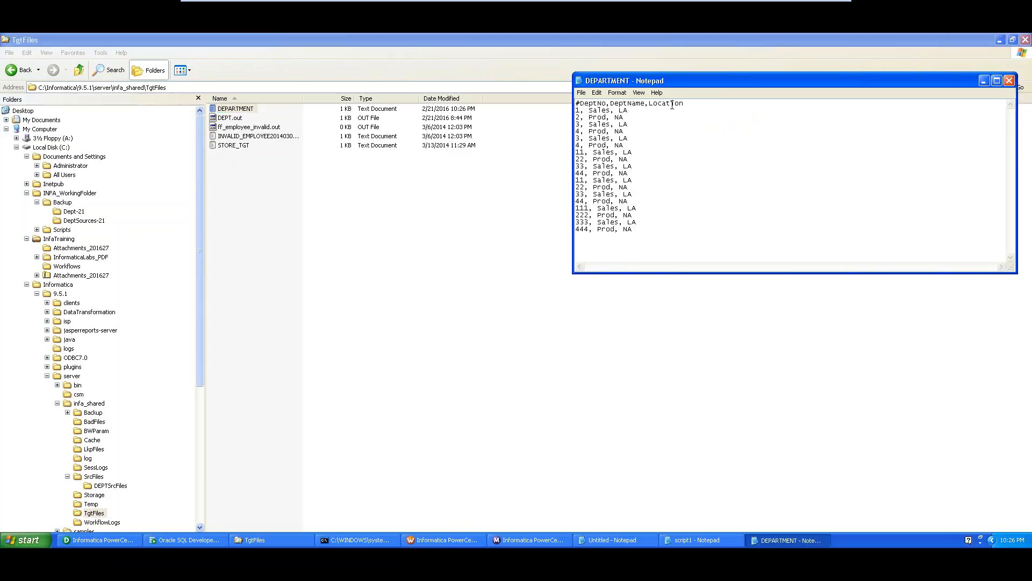
{"action": "left_click", "coordinate": [1009, 80]}
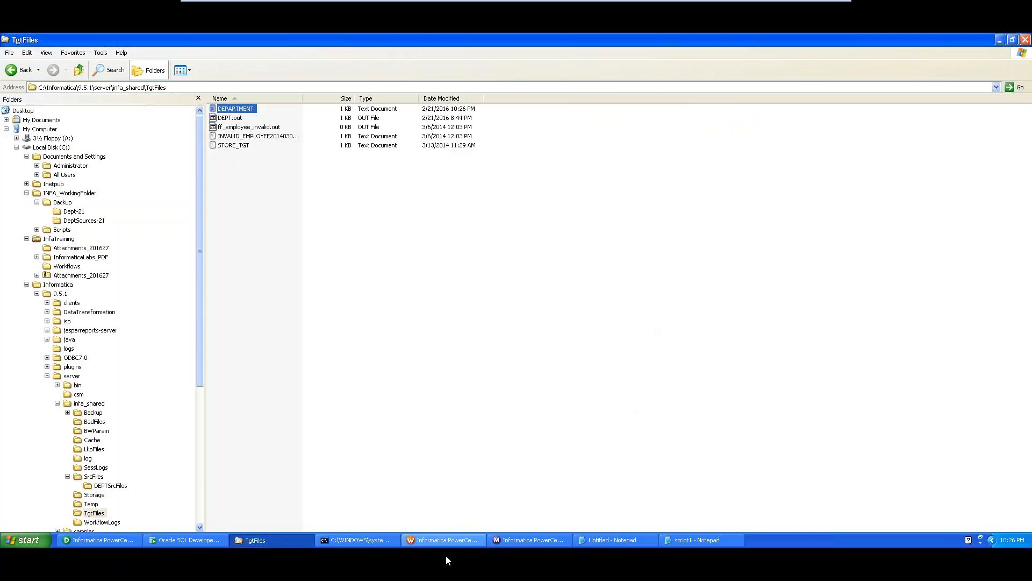
{"action": "left_click", "coordinate": [446, 539]}
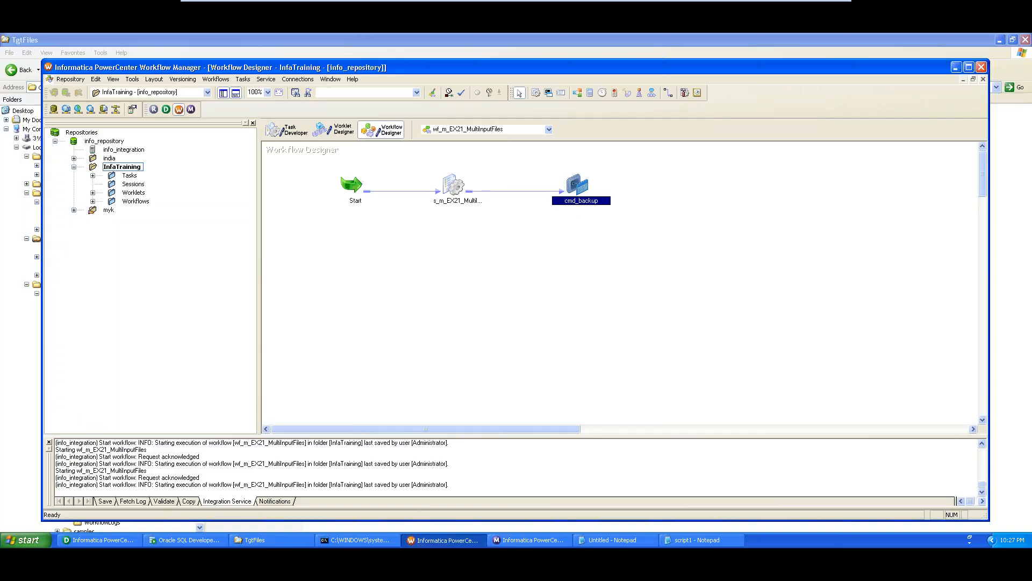
- Reopen cmd_backup and inspect its MKDIR and COPY command texts, then bring up script1
{"action": "double_click", "coordinate": [587, 202]}
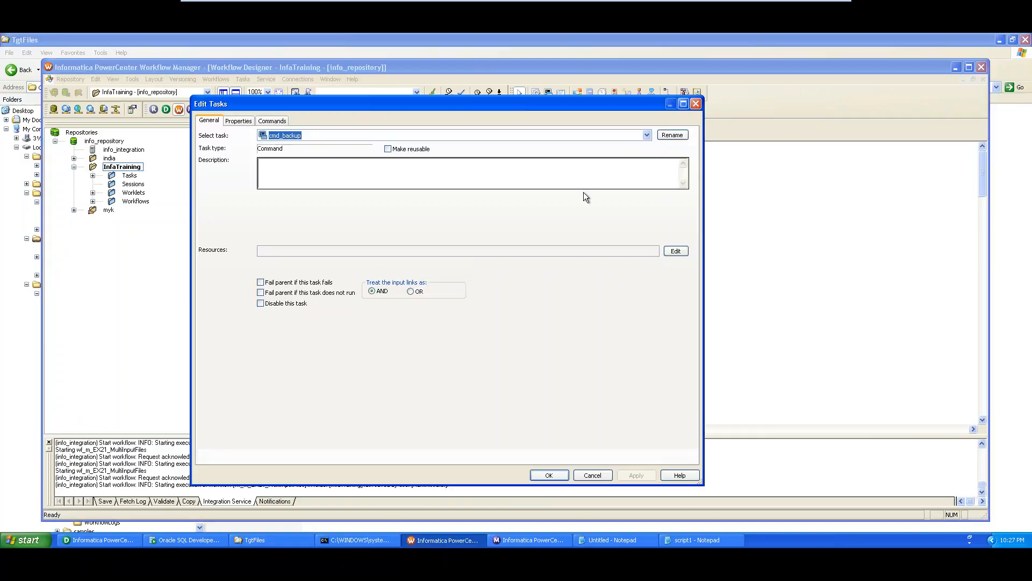
{"action": "left_click", "coordinate": [240, 122]}
{"action": "left_click", "coordinate": [269, 122]}
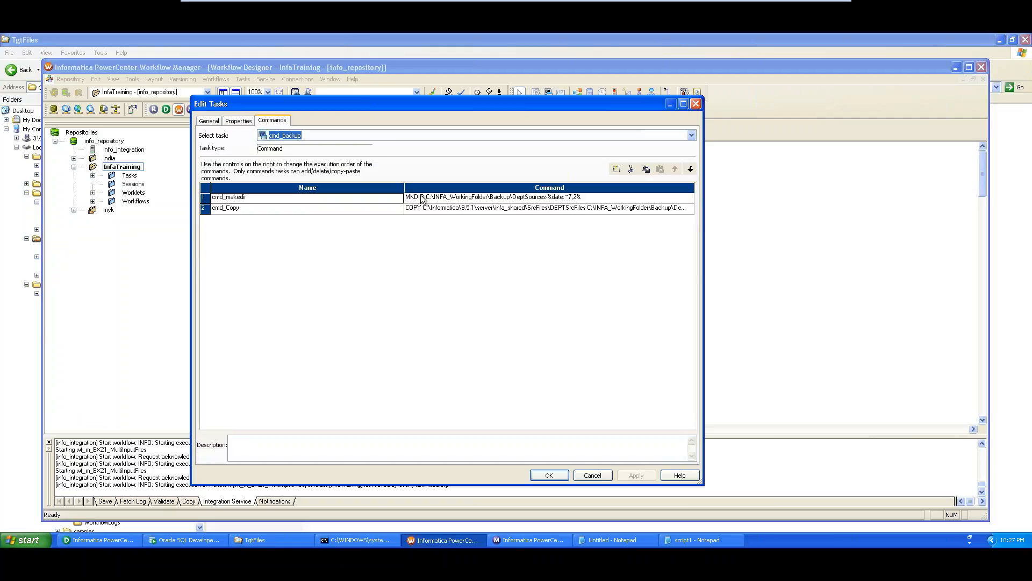
{"action": "left_click", "coordinate": [518, 201]}
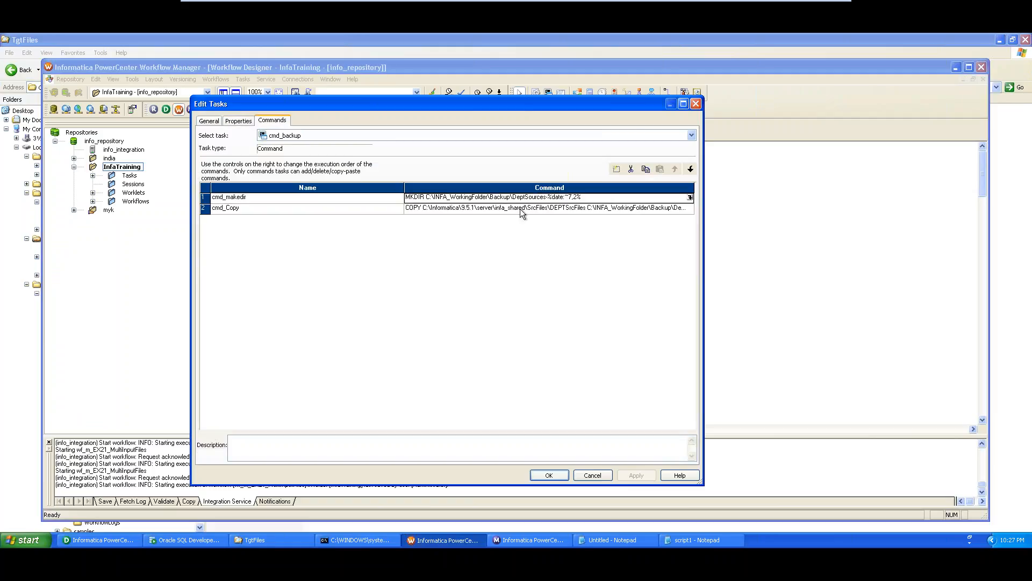
{"action": "left_click", "coordinate": [521, 209]}
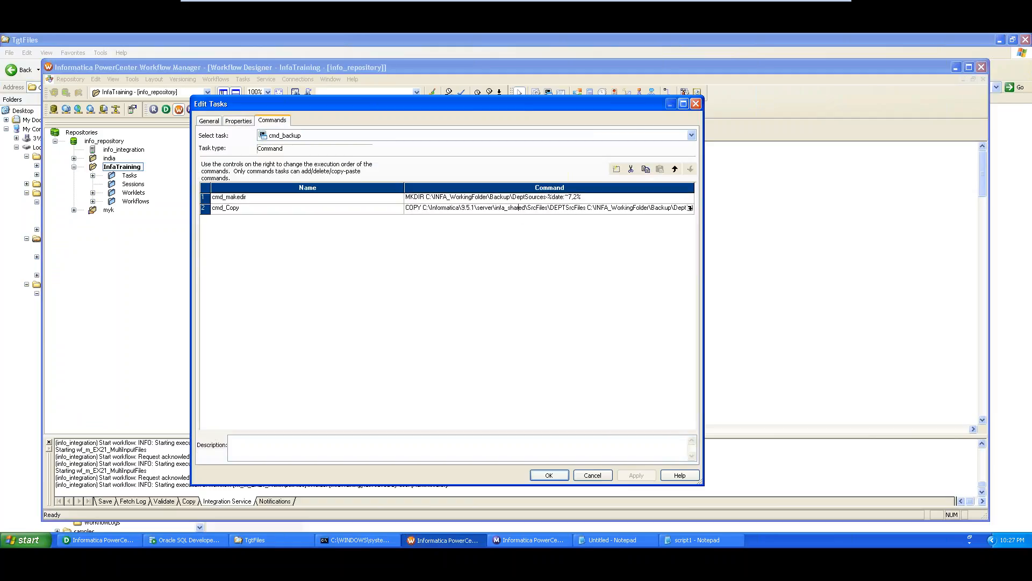
{"action": "left_click", "coordinate": [695, 541]}
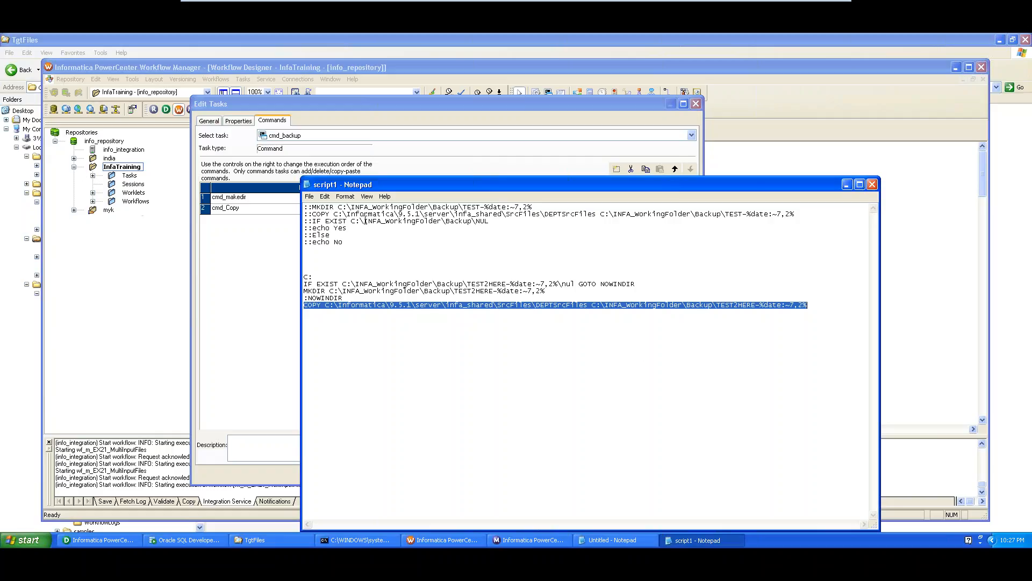
- Select script1's commented-out lines and the active C: through COPY block to read them
{"action": "left_click_drag", "start_coordinate": [344, 243], "coordinate": [305, 206]}
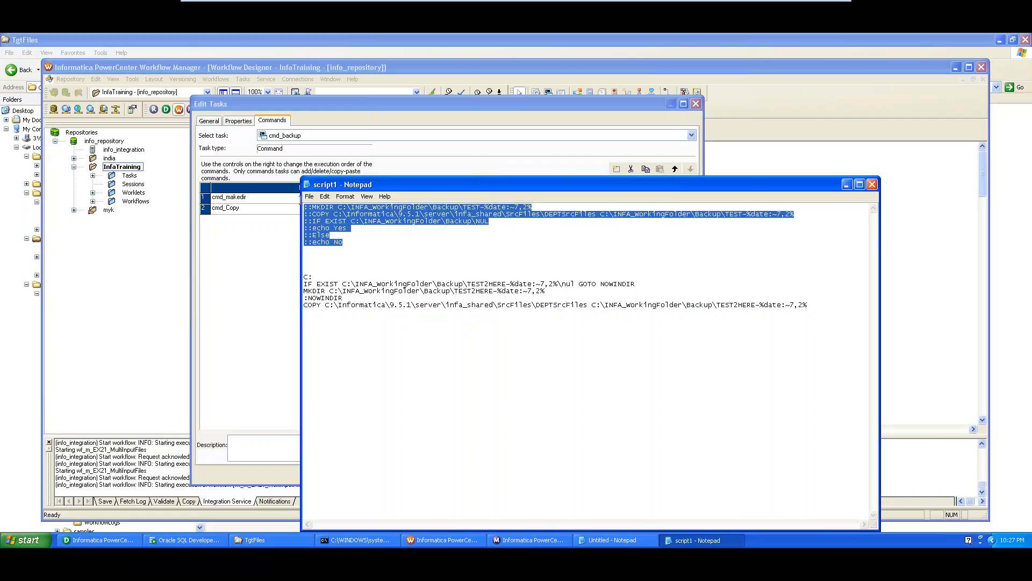
{"action": "left_click", "coordinate": [340, 261]}
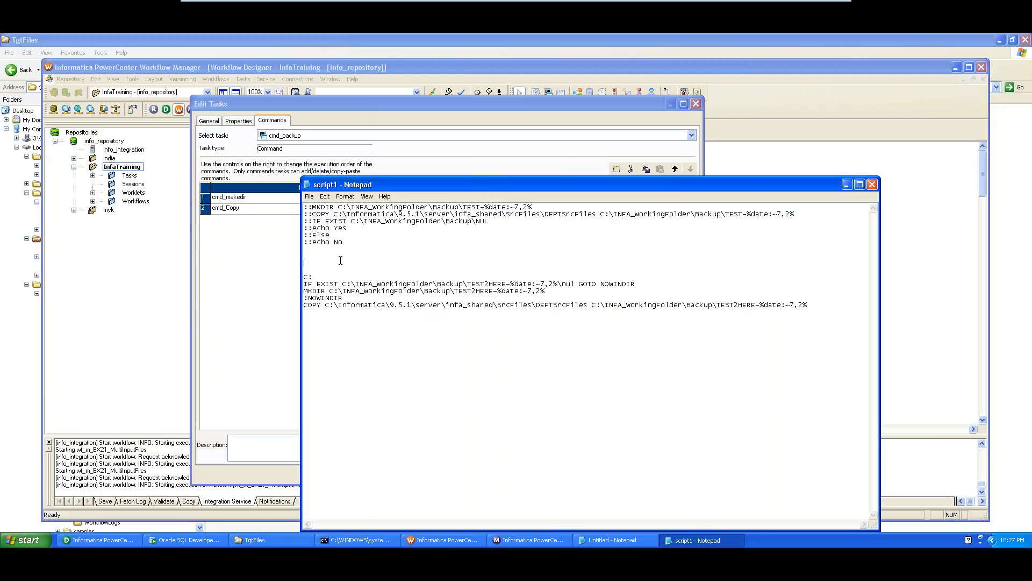
{"action": "key", "text": "Down"}
{"action": "key", "text": "Down"}
{"action": "key", "text": "shift+Down"}
{"action": "key", "text": "shift+Down"}
{"action": "key", "text": "shift+Down"}
{"action": "key", "text": "shift+Down"}
{"action": "key", "text": "shift+Down"}
{"action": "left_click_drag", "start_coordinate": [348, 243], "coordinate": [297, 198]}
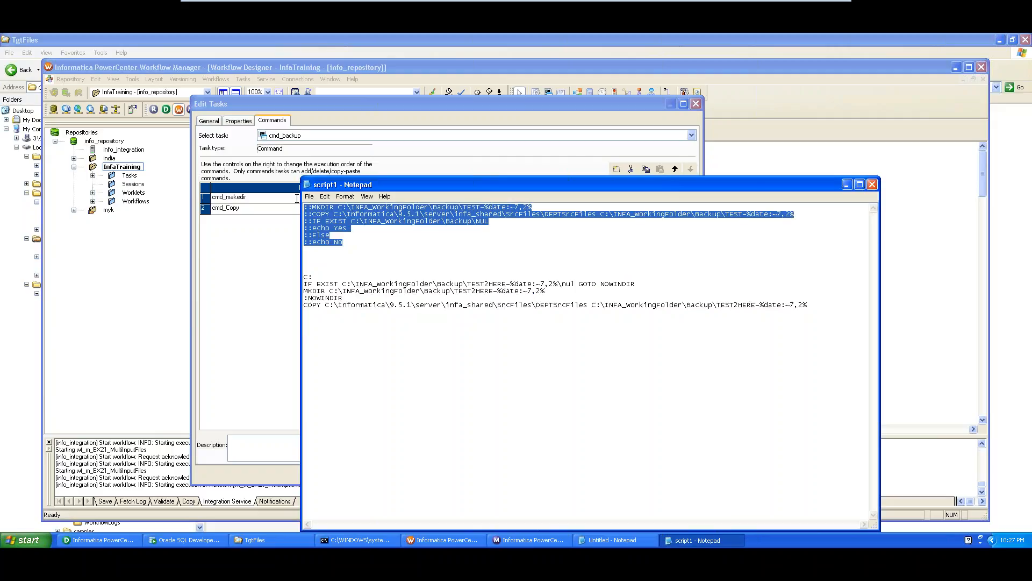
{"action": "left_click", "coordinate": [319, 260]}
{"action": "left_click_drag", "start_coordinate": [311, 270], "coordinate": [338, 324]}
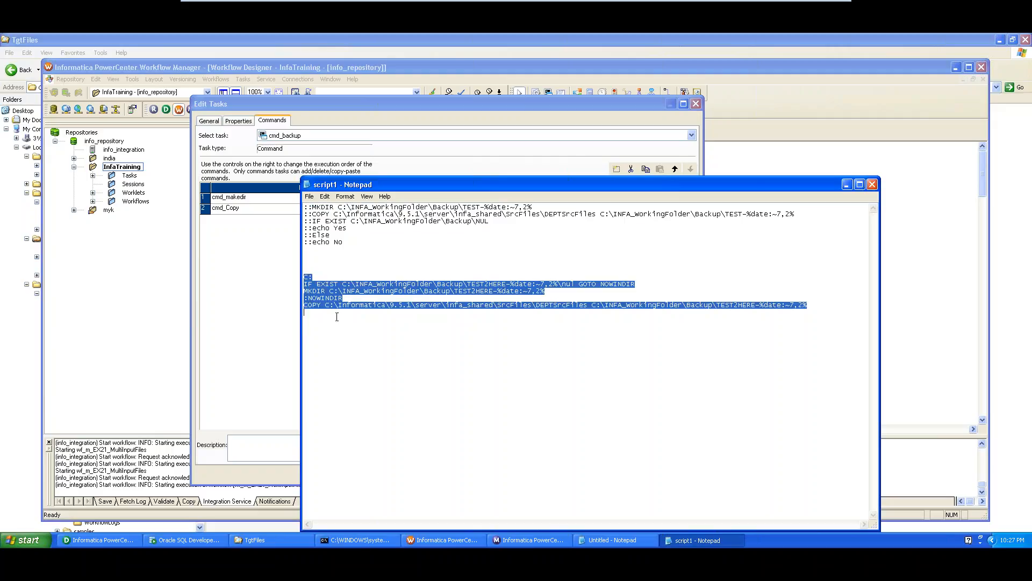
{"action": "left_click", "coordinate": [526, 284]}
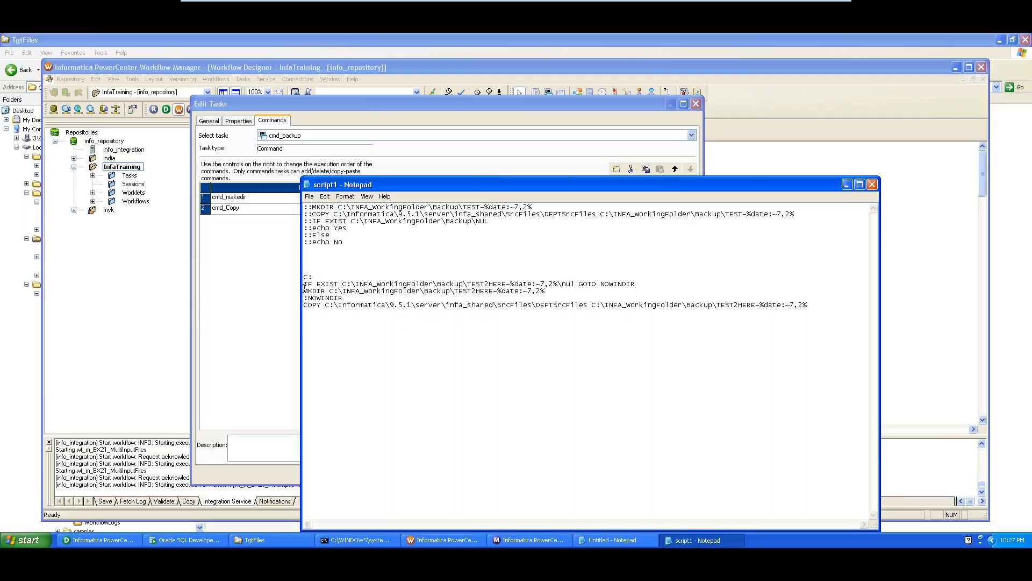
- Highlight the IF EXIST check, MKDIR line and TEST2HERE folder name, then close Notepad
{"action": "left_click_drag", "start_coordinate": [304, 290], "coordinate": [552, 291]}
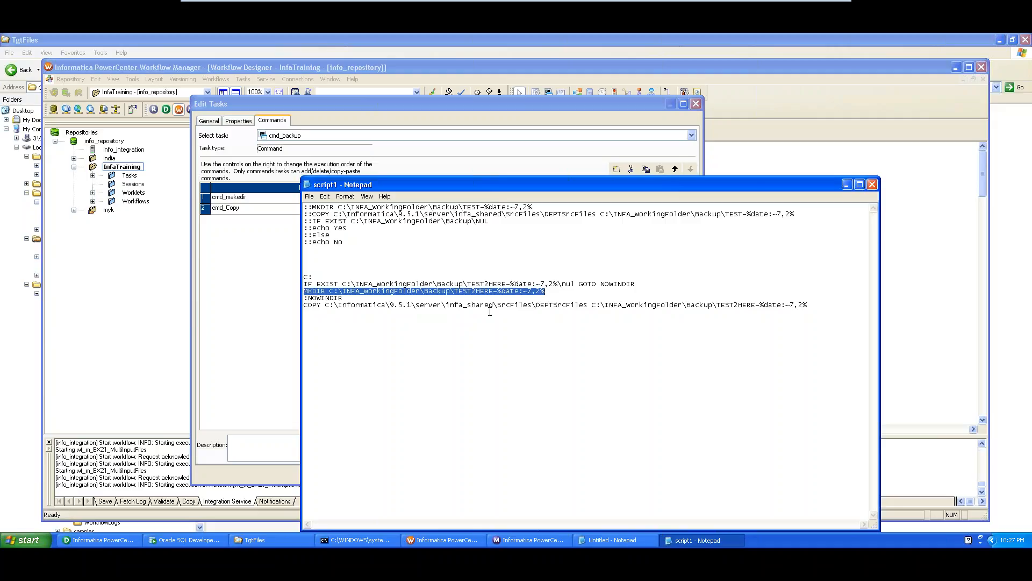
{"action": "left_click_drag", "start_coordinate": [312, 284], "coordinate": [339, 286]}
{"action": "left_click", "coordinate": [337, 310]}
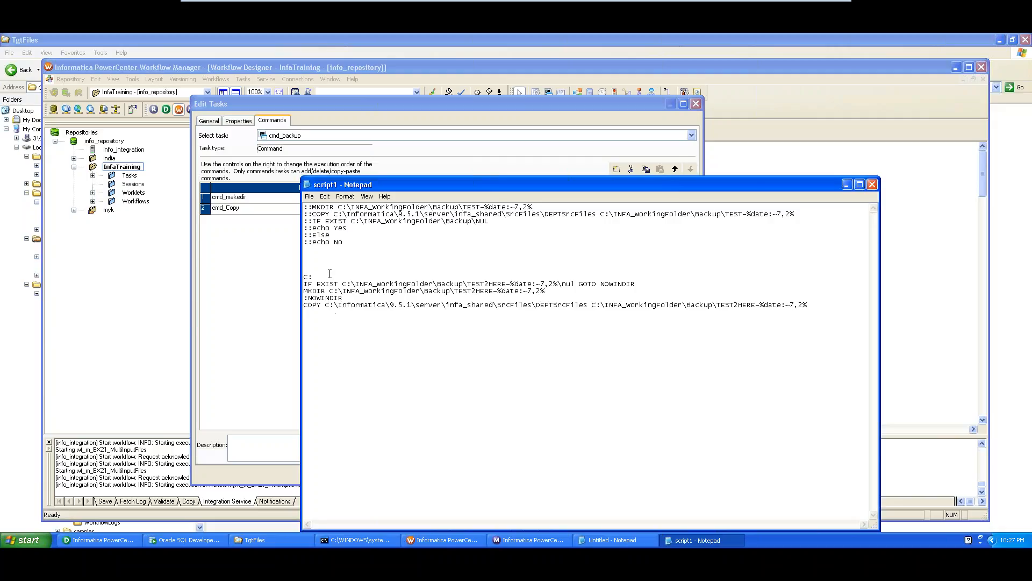
{"action": "left_click_drag", "start_coordinate": [326, 259], "coordinate": [366, 328]}
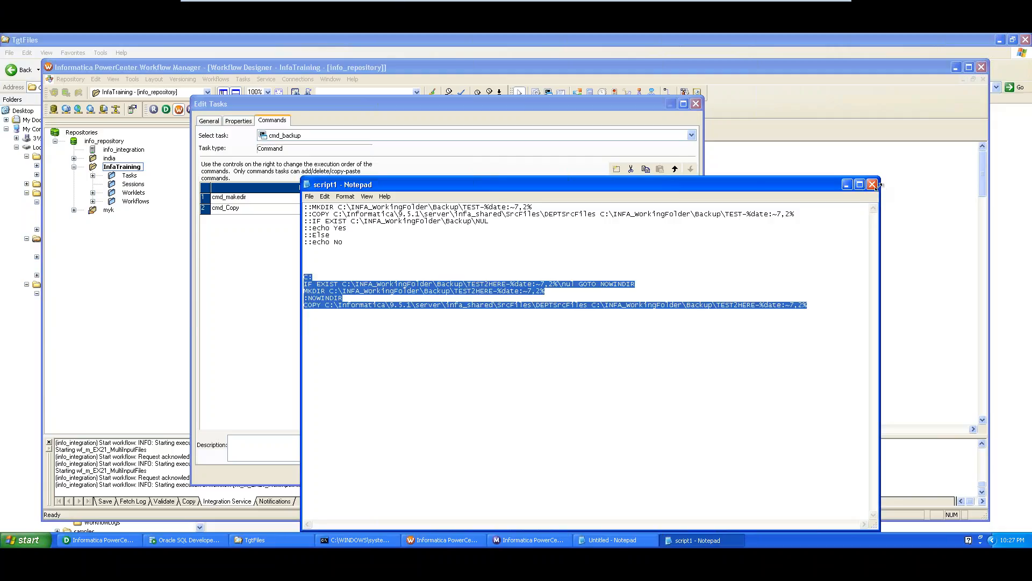
{"action": "left_click", "coordinate": [816, 234]}
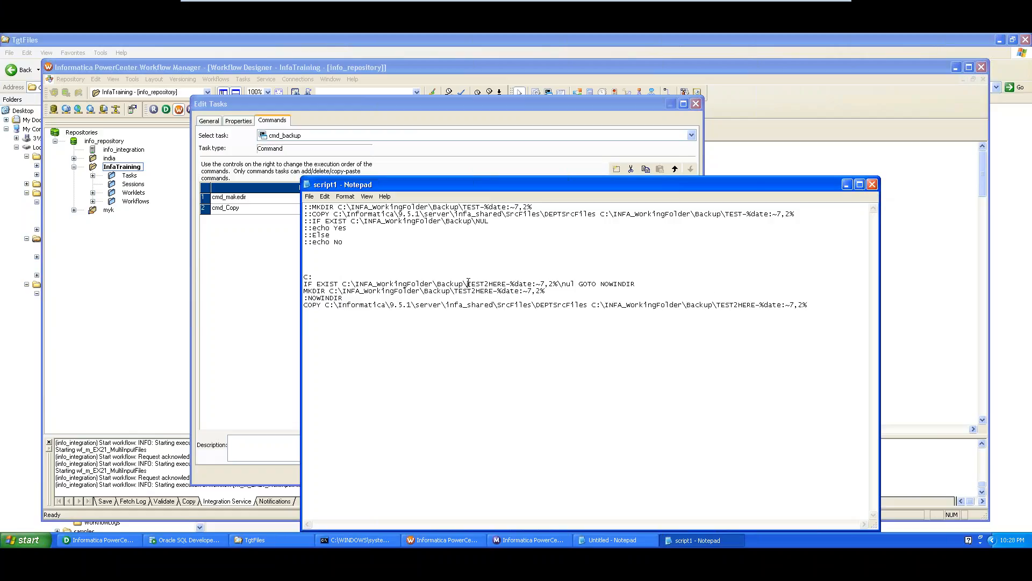
{"action": "left_click_drag", "start_coordinate": [467, 284], "coordinate": [494, 291]}
{"action": "left_click", "coordinate": [872, 185]}
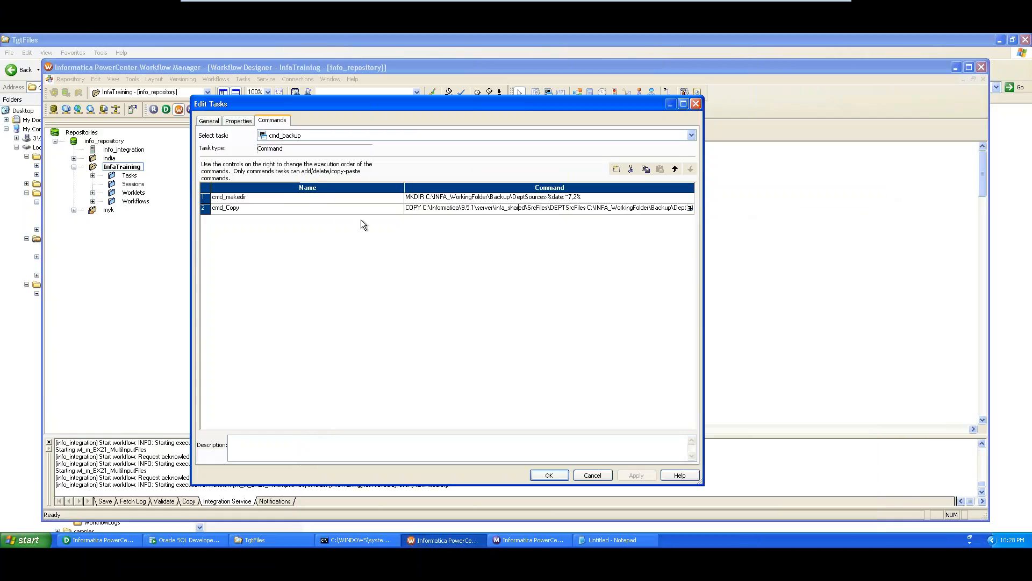
- Add a third command named cmd_Backup to the task and open its command text editor
{"action": "left_click", "coordinate": [314, 209]}
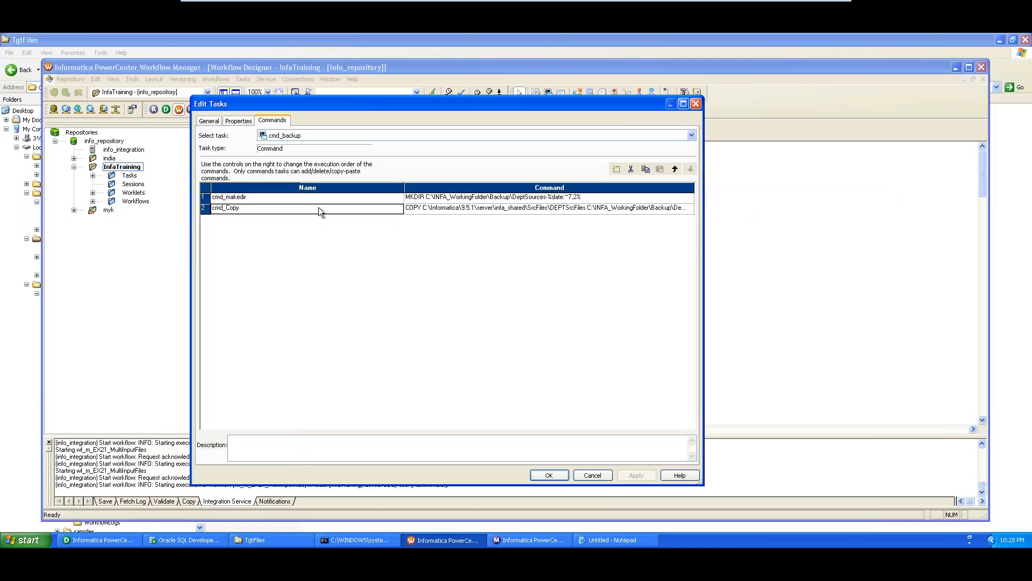
{"action": "left_click", "coordinate": [617, 169]}
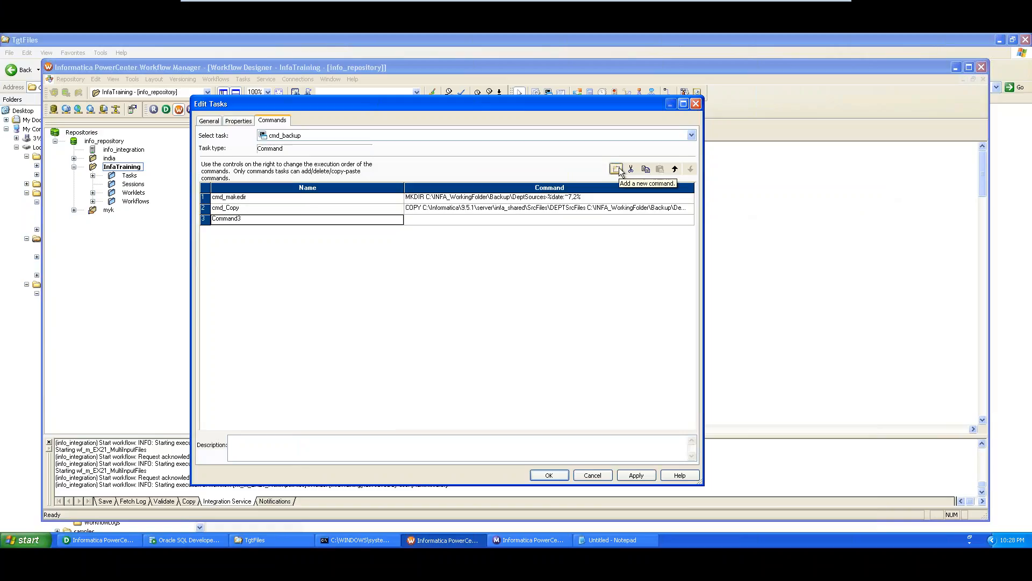
{"action": "left_click", "coordinate": [233, 220]}
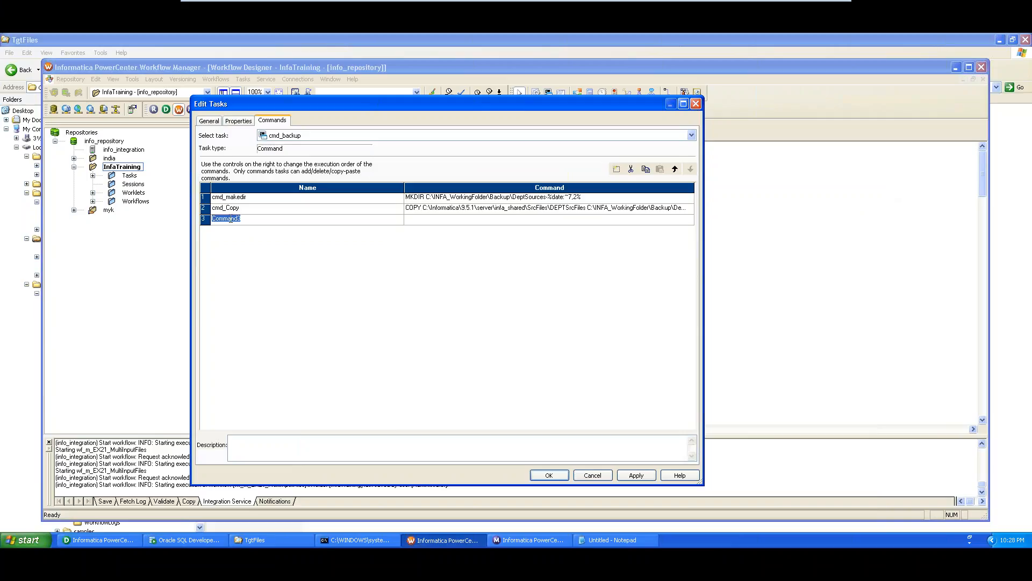
{"action": "type", "text": "cmd_Backup"}
{"action": "left_click", "coordinate": [431, 219]}
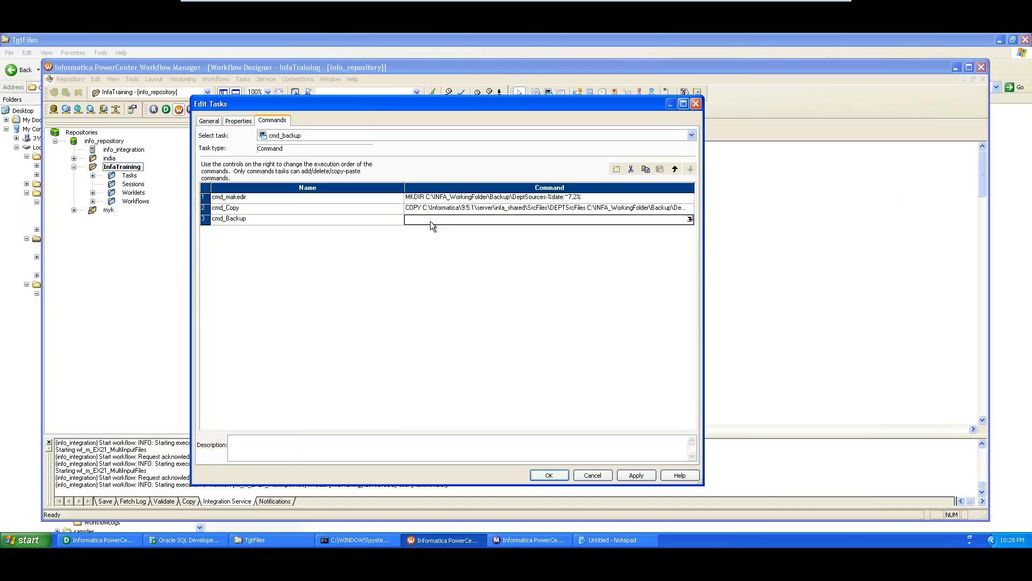
{"action": "left_click", "coordinate": [689, 220]}
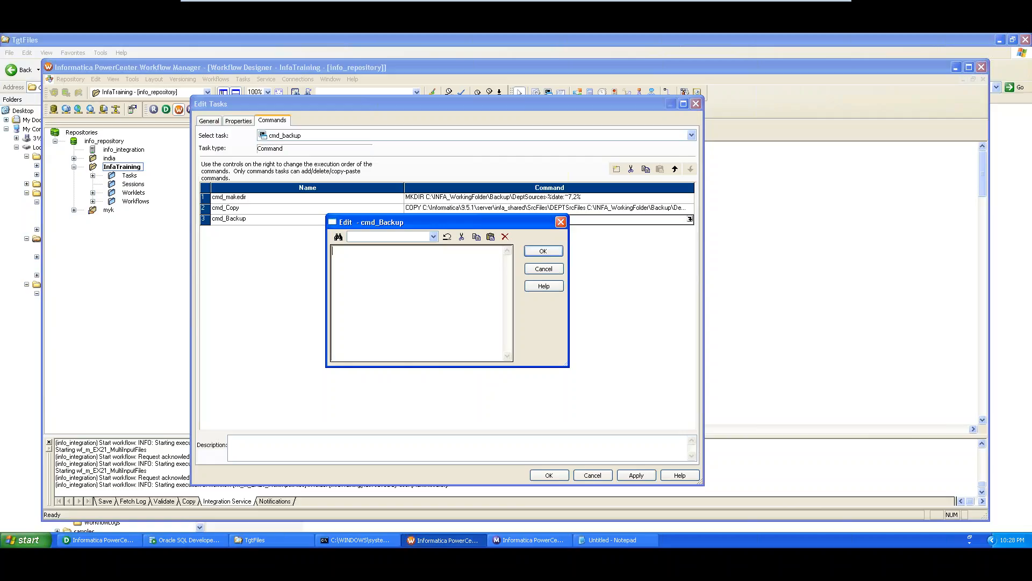
- Copy the C:\INFA_WorkingFolder\Scripts path from Explorer and enter it with \script.bat as the command
{"action": "left_click", "coordinate": [267, 543]}
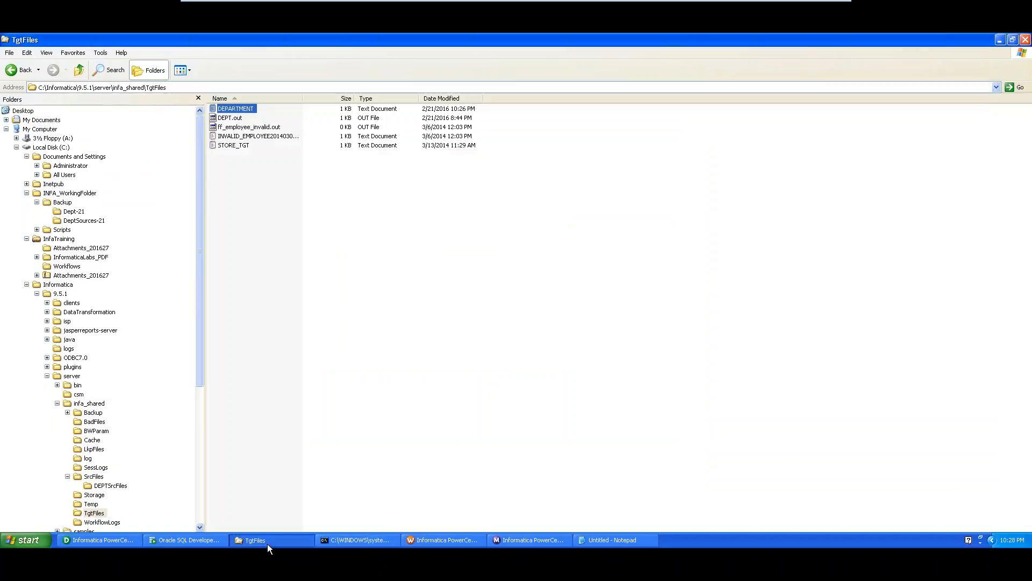
{"action": "left_click", "coordinate": [63, 202]}
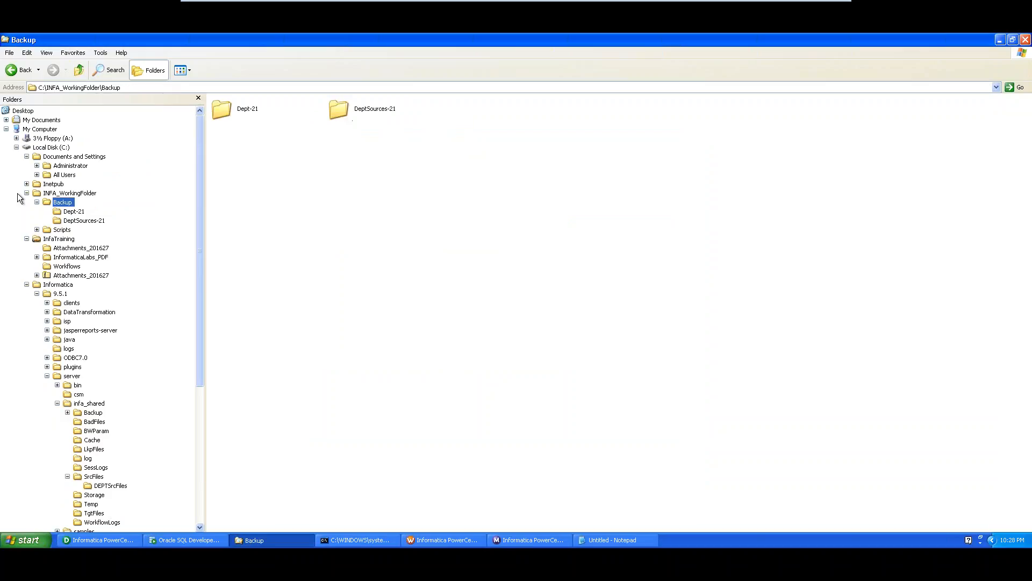
{"action": "left_click", "coordinate": [66, 193]}
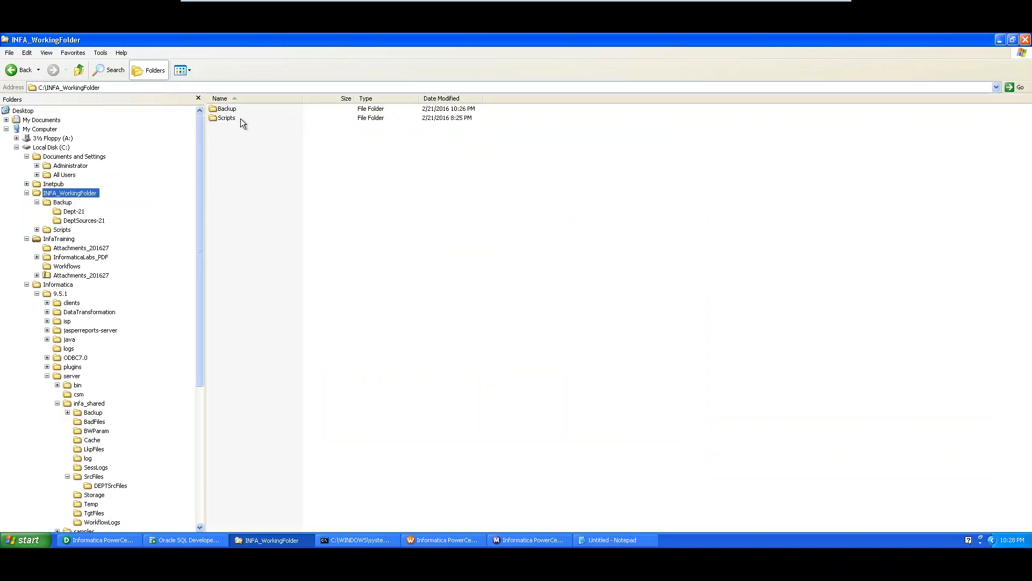
{"action": "double_click", "coordinate": [226, 119]}
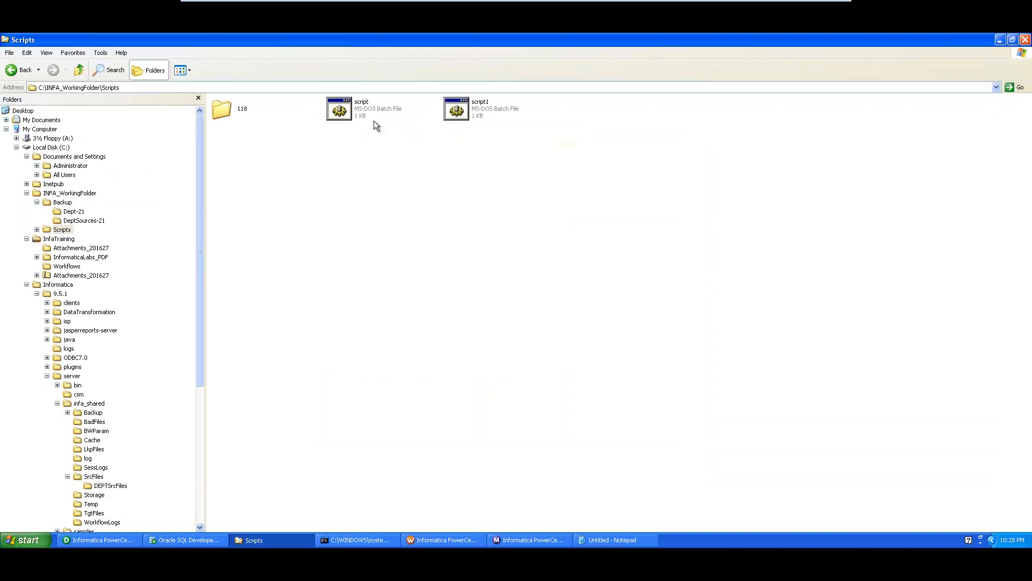
{"action": "left_click", "coordinate": [195, 87]}
{"action": "key", "text": "ctrl+c"}
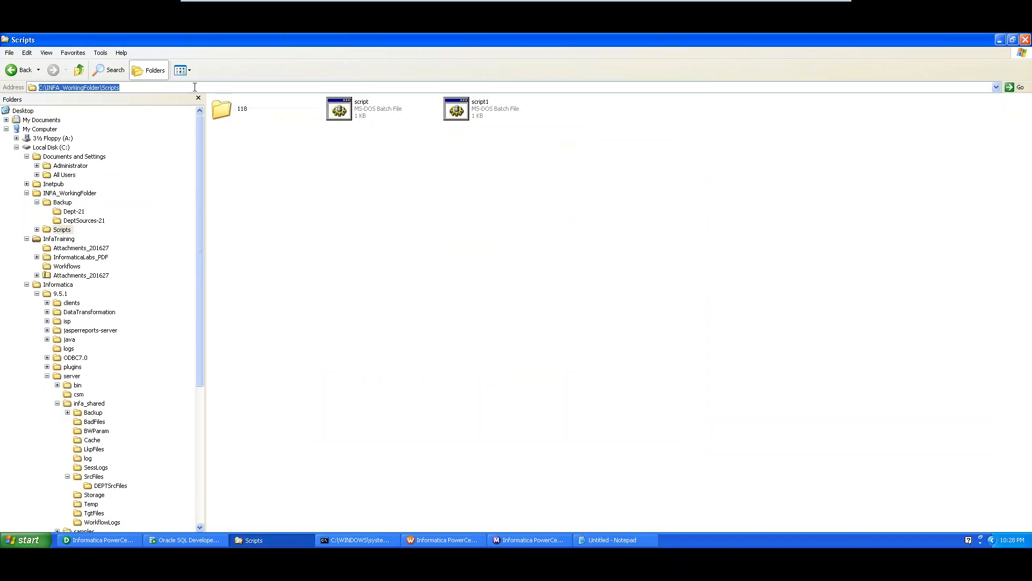
{"action": "key", "text": "alt+Tab"}
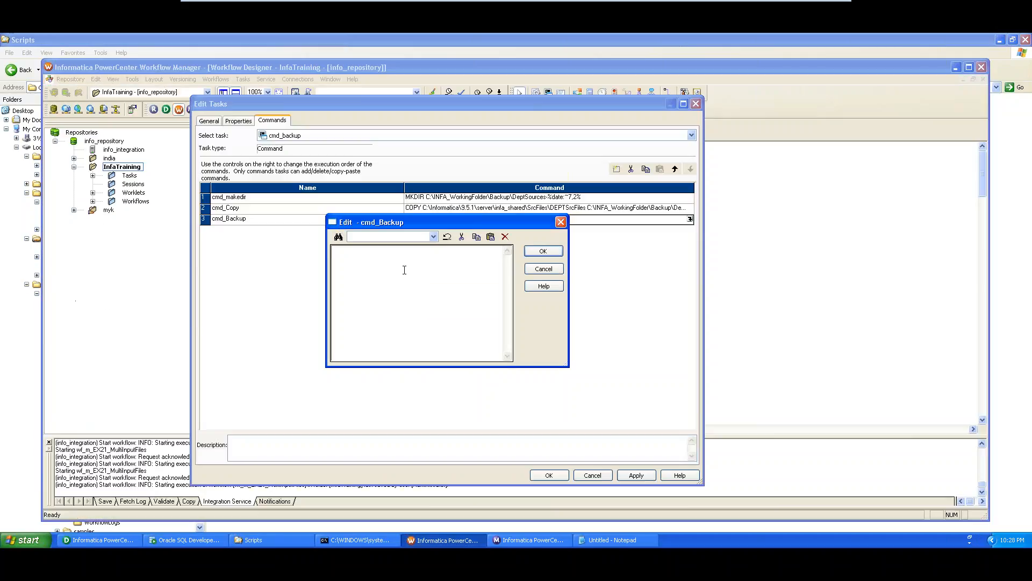
{"action": "key", "text": "ctrl+v"}
{"action": "type", "text": "\\script"}
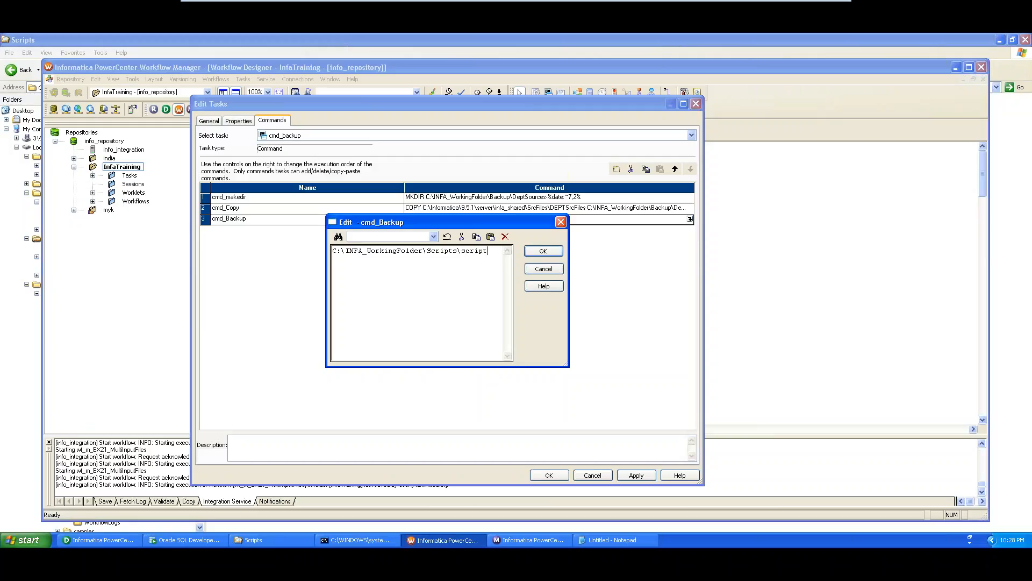
{"action": "type", "text": ".bat"}
- Check the script file's properties in Explorer, then confirm the script.bat command for cmd_Backup
{"action": "key", "text": "alt+Tab"}
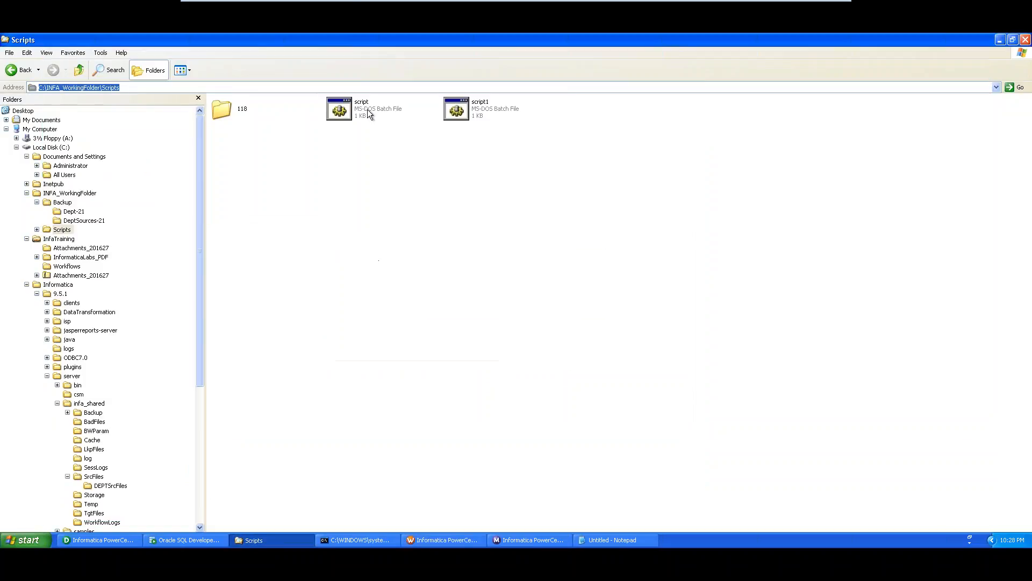
{"action": "right_click", "coordinate": [367, 109]}
{"action": "left_click", "coordinate": [408, 226]}
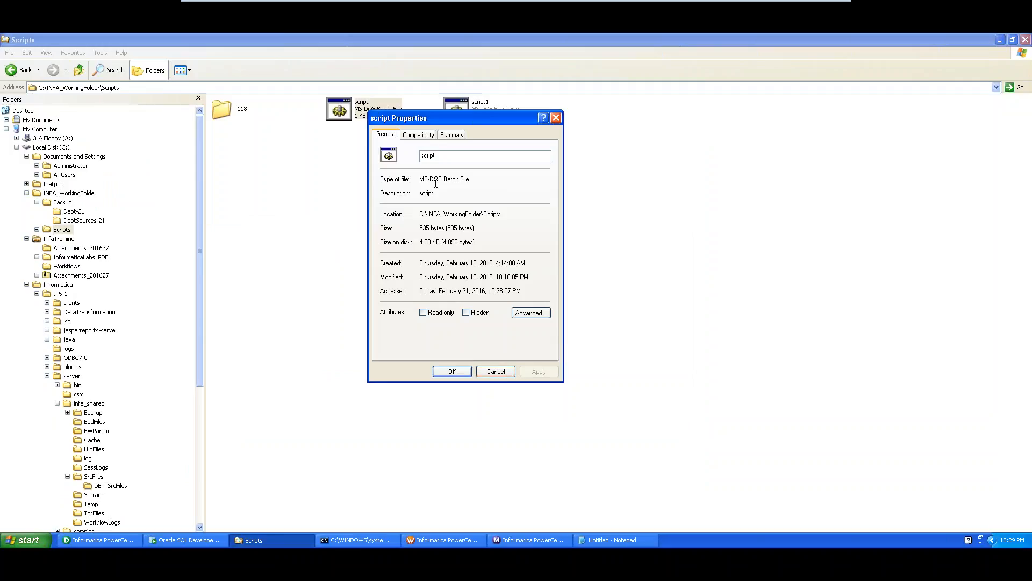
{"action": "left_click", "coordinate": [491, 371]}
{"action": "key", "text": "alt+Tab"}
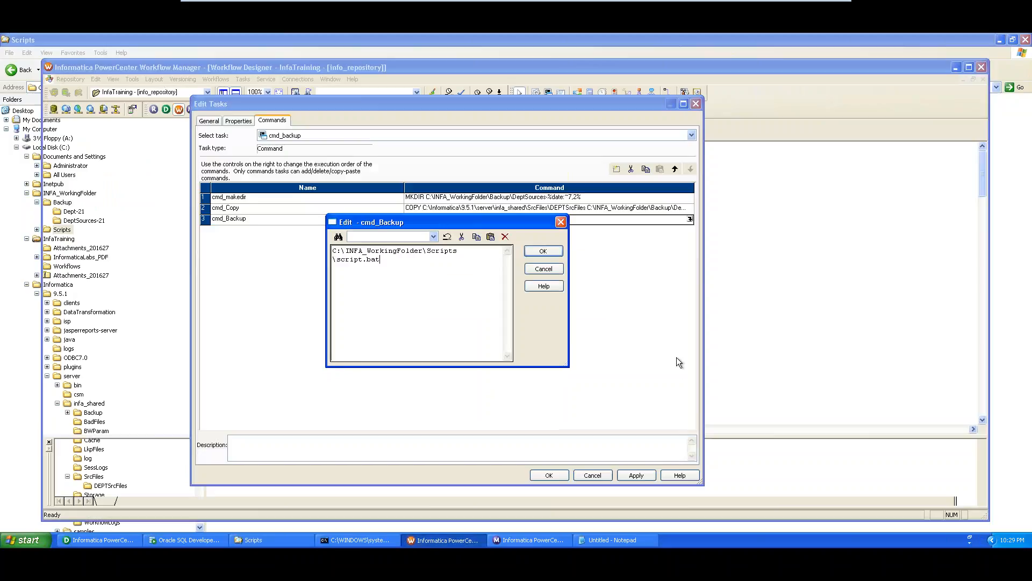
{"action": "left_click", "coordinate": [544, 251]}
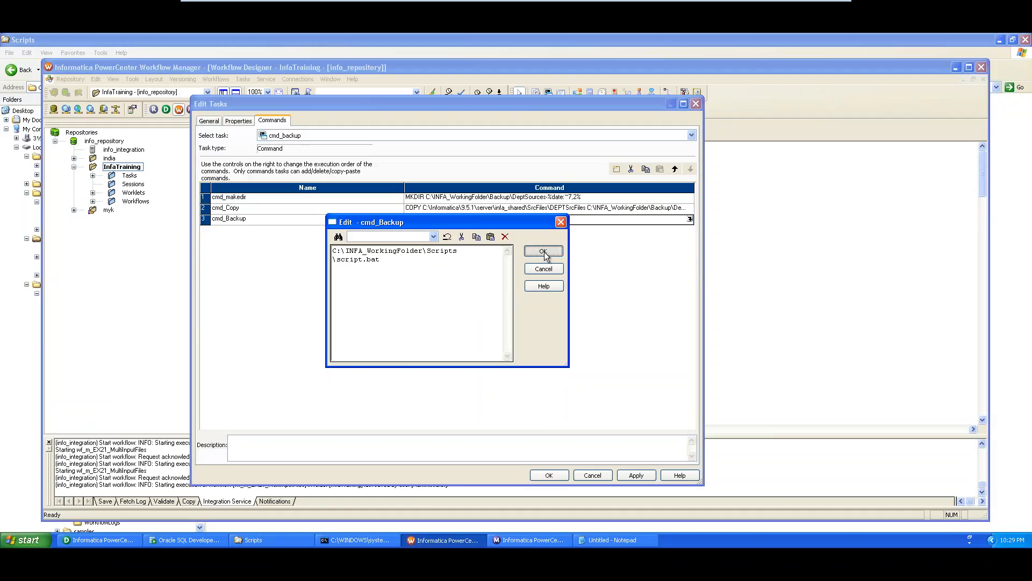
- Delete the cmd_Copy and cmd_makedir commands so only cmd_Backup remains, and close the task editor
{"action": "left_click", "coordinate": [335, 212]}
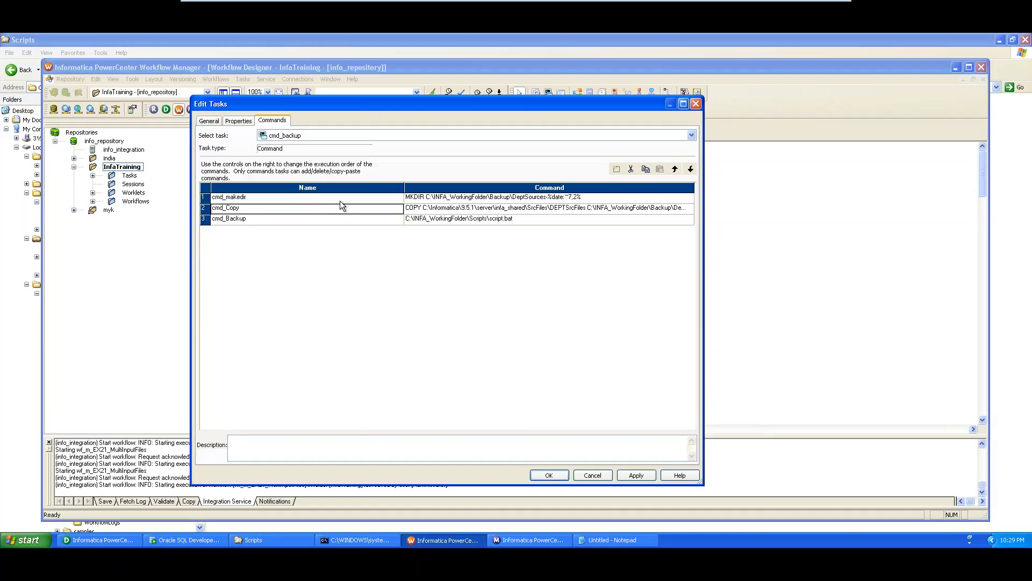
{"action": "left_click", "coordinate": [340, 198]}
{"action": "left_click", "coordinate": [340, 210]}
{"action": "left_click", "coordinate": [631, 169]}
{"action": "left_click", "coordinate": [298, 198]}
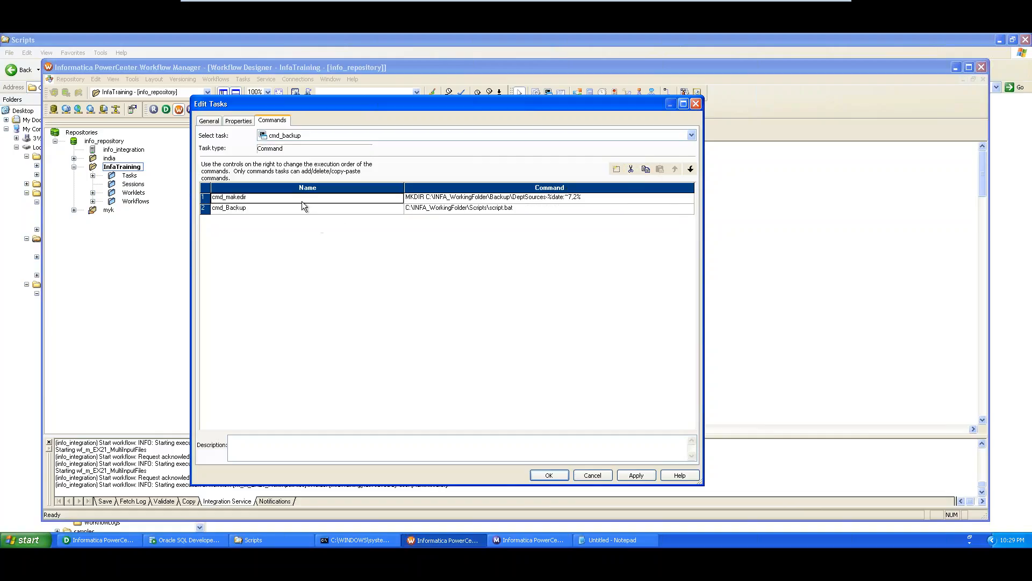
{"action": "left_click", "coordinate": [630, 168]}
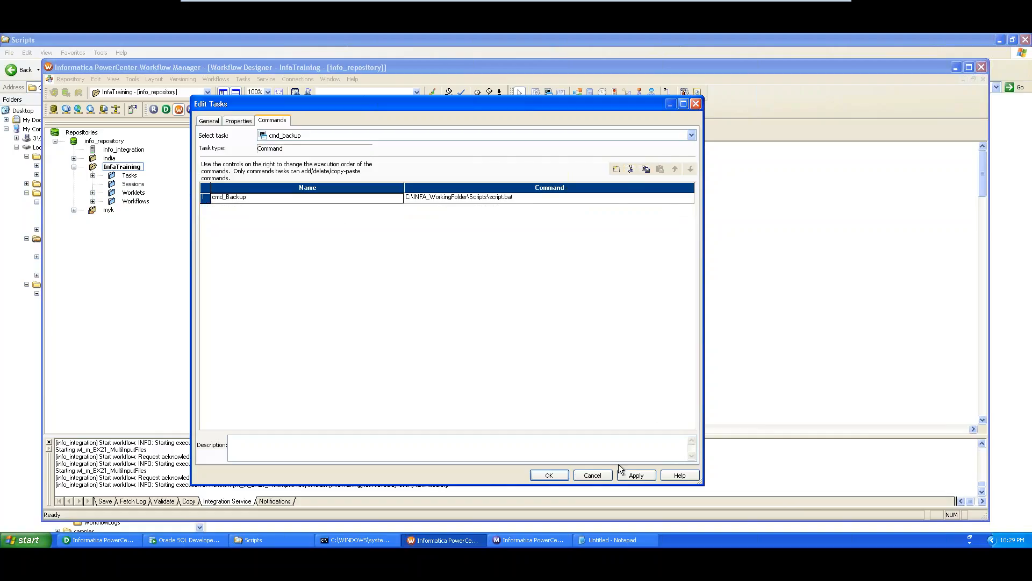
{"action": "left_click", "coordinate": [551, 474]}
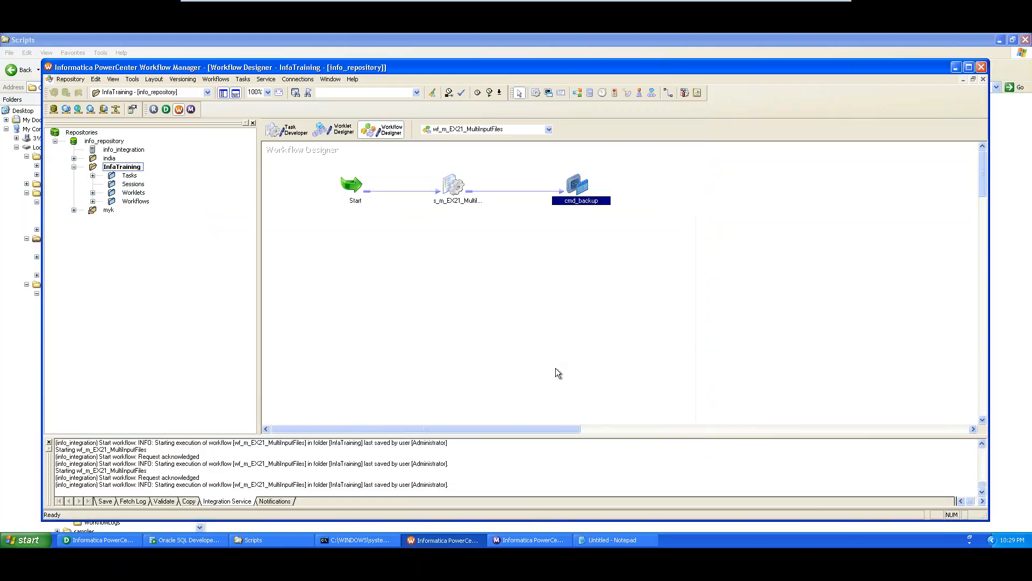
- Save the workflow, start it, and check run 81 succeeded in Workflow Monitor
{"action": "key", "text": "ctrl+s"}
{"action": "right_click", "coordinate": [308, 256]}
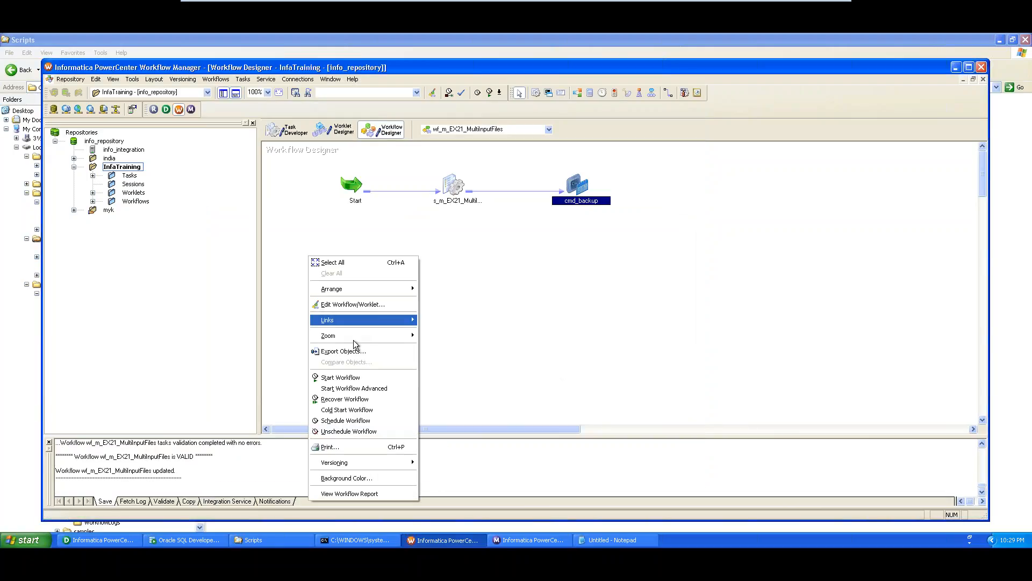
{"action": "left_click", "coordinate": [359, 375]}
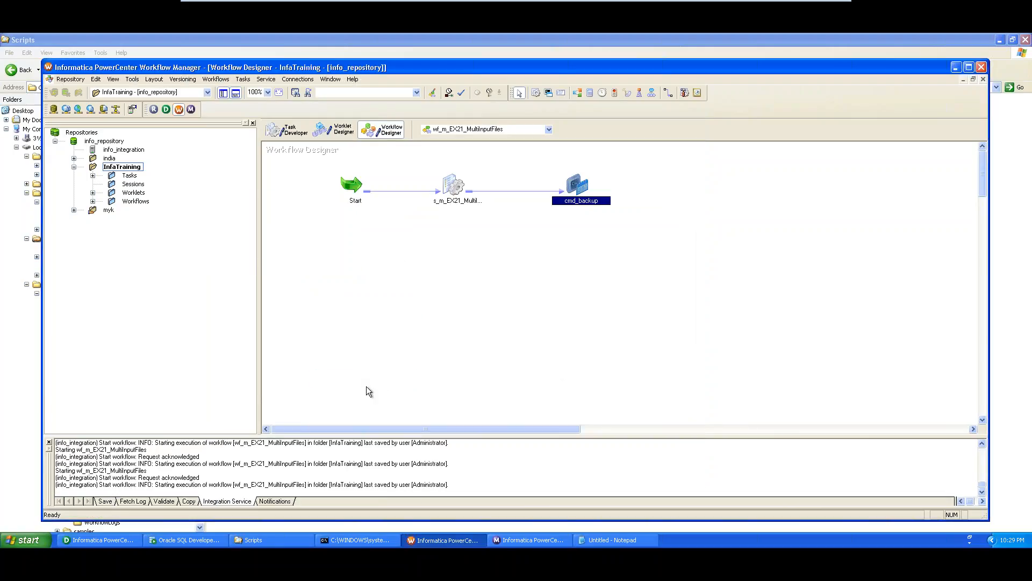
{"action": "left_click", "coordinate": [541, 541]}
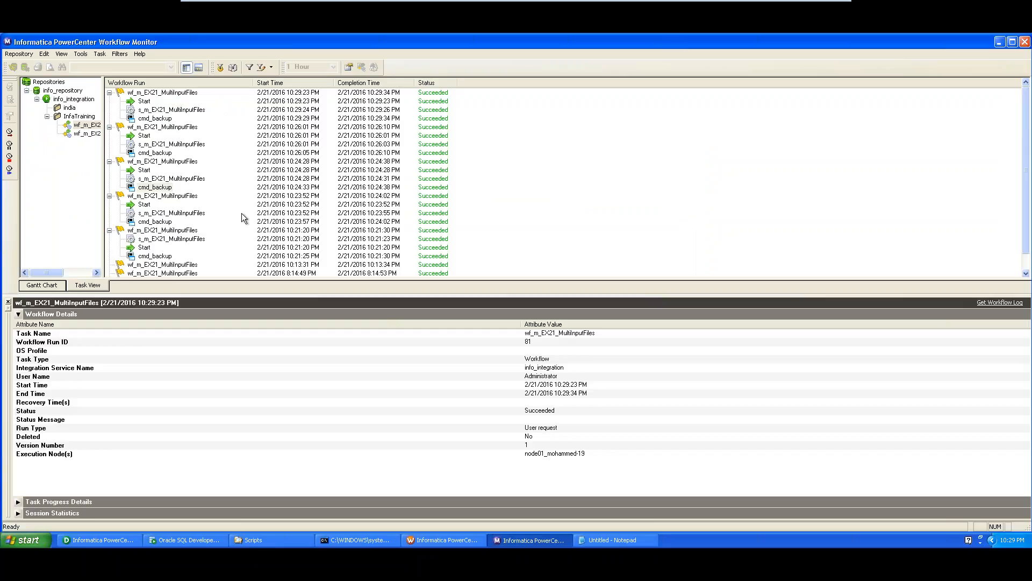
- Open the new TEST2HERE-21 folder inside Backup in Windows Explorer
{"action": "left_click", "coordinate": [258, 540]}
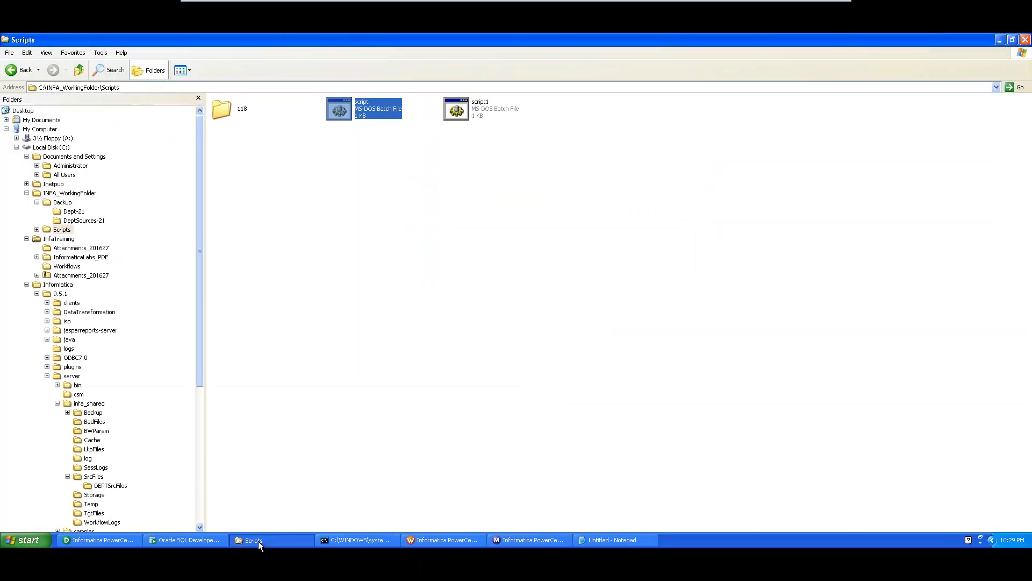
{"action": "left_click", "coordinate": [62, 202]}
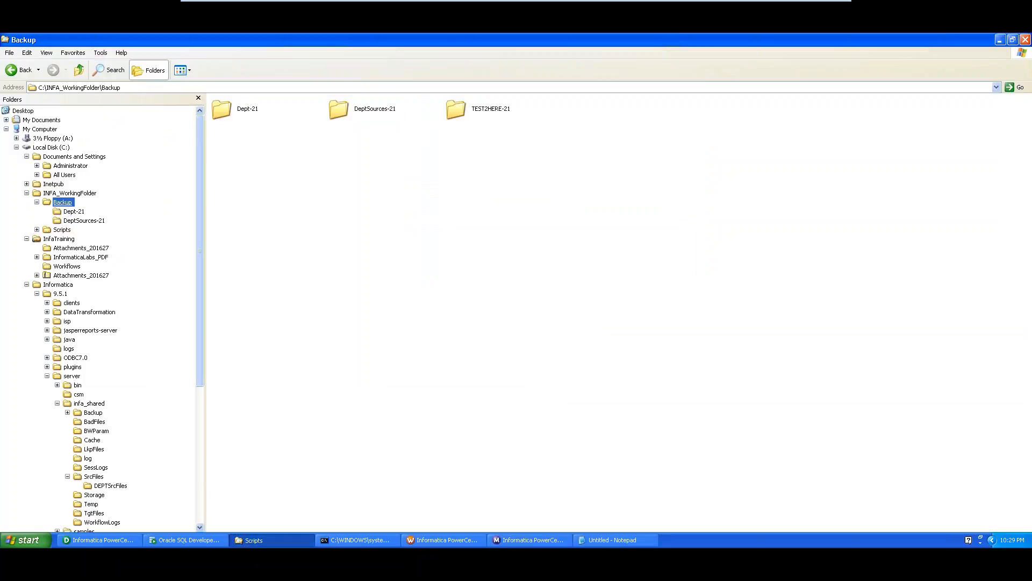
{"action": "left_click", "coordinate": [487, 113]}
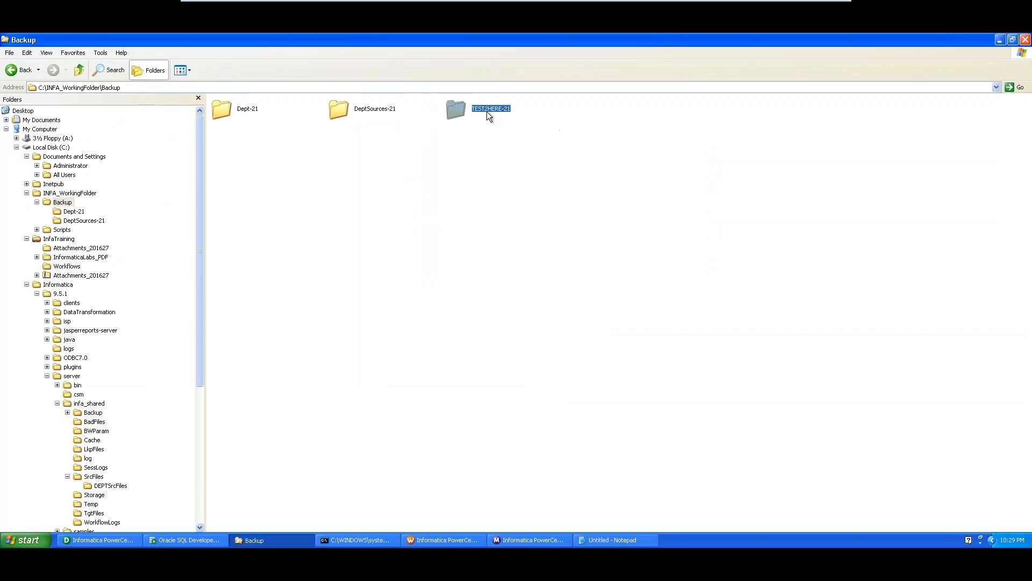
{"action": "double_click", "coordinate": [489, 108]}
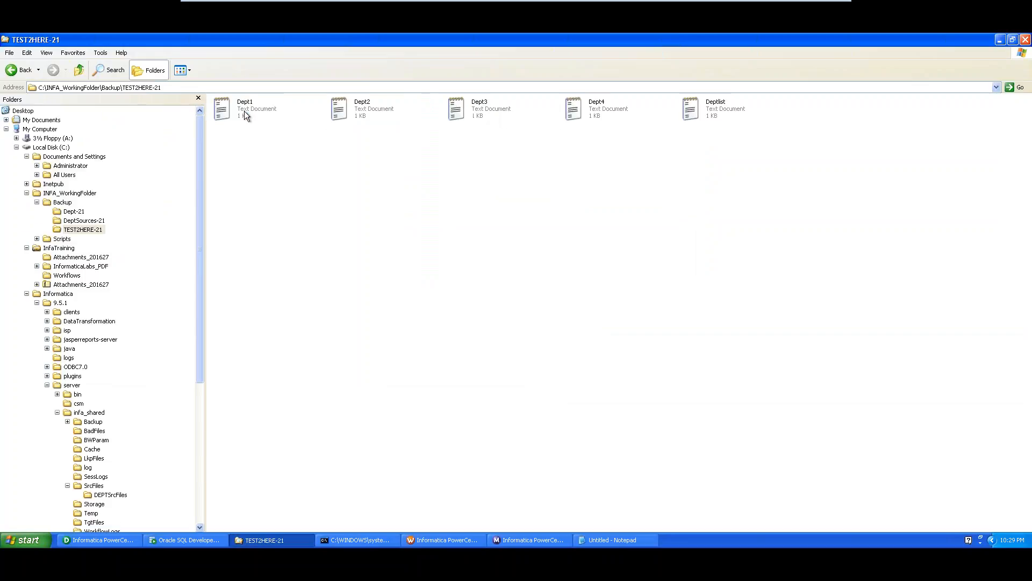
- Check the copied Dept1–Dept4 and Deptlist files, then switch back to Workflow Manager
{"action": "left_click", "coordinate": [361, 108]}
{"action": "left_click", "coordinate": [479, 107]}
{"action": "left_click", "coordinate": [595, 107]}
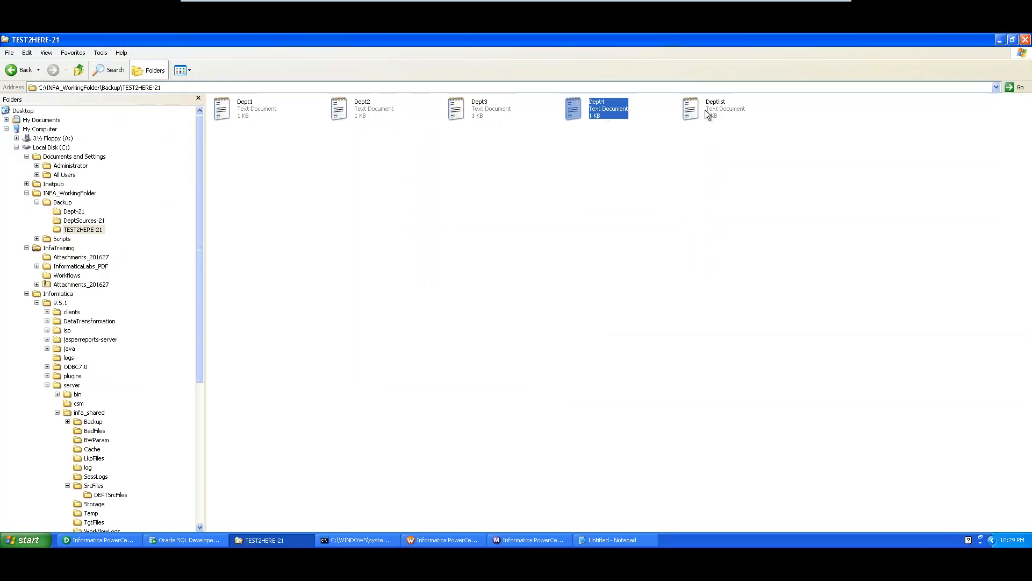
{"action": "left_click", "coordinate": [705, 110]}
{"action": "left_click", "coordinate": [62, 202]}
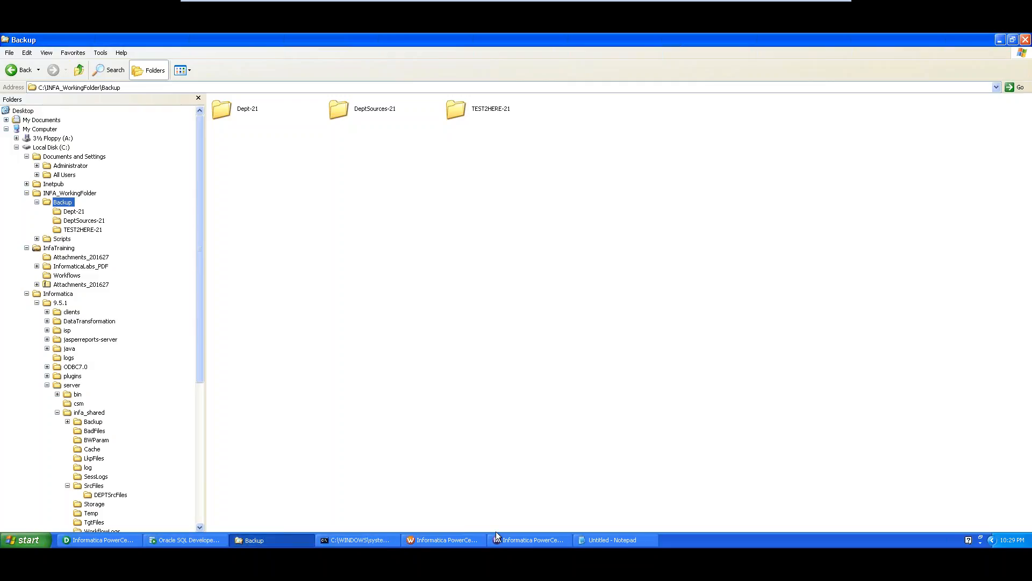
{"action": "left_click", "coordinate": [439, 539]}
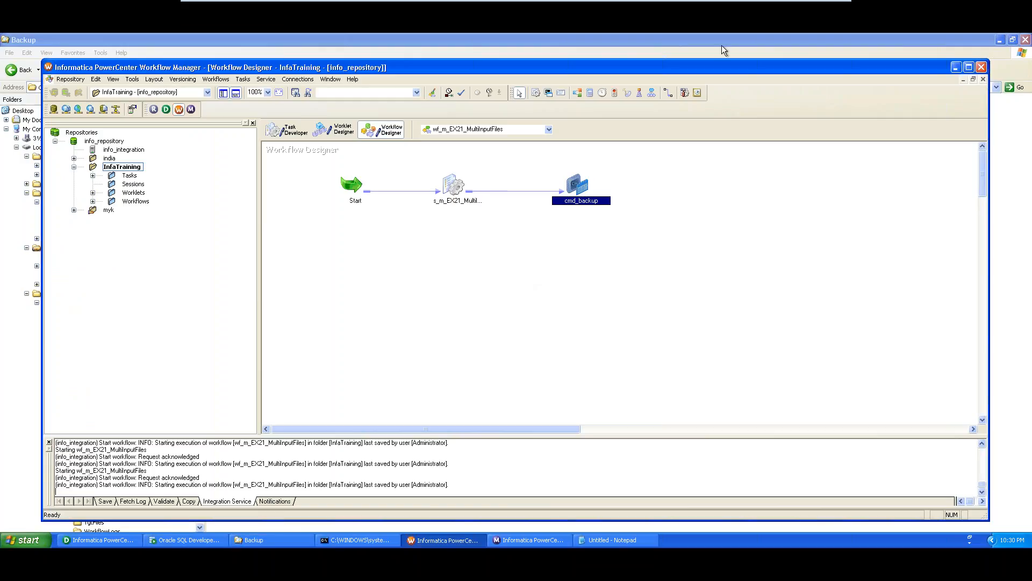
- Minimise the XP virtual machine from the VMware Player toolbar to reveal the host's Demo notes
{"action": "mouse_move", "coordinate": [694, 3]}
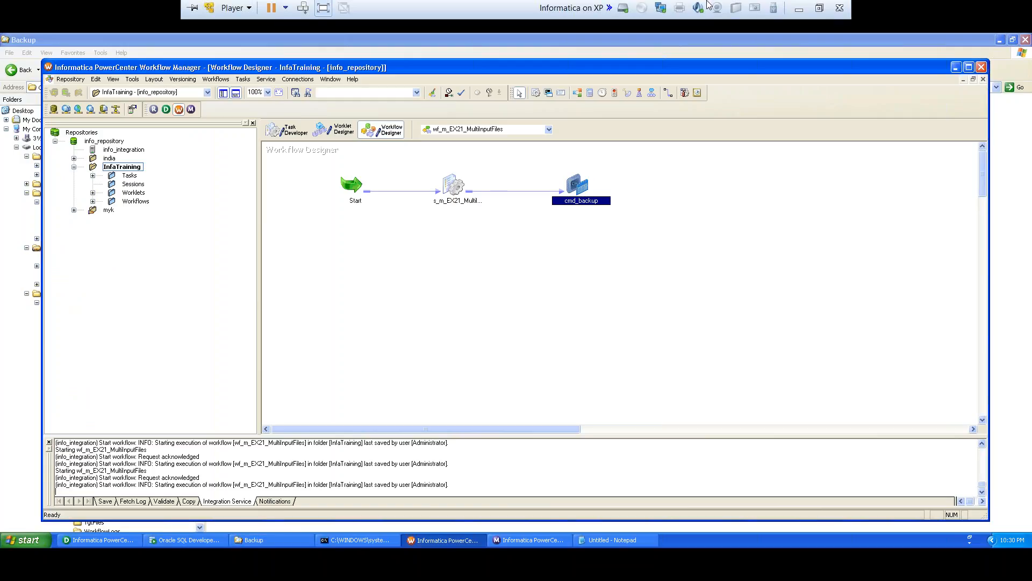
{"action": "left_click", "coordinate": [800, 9]}
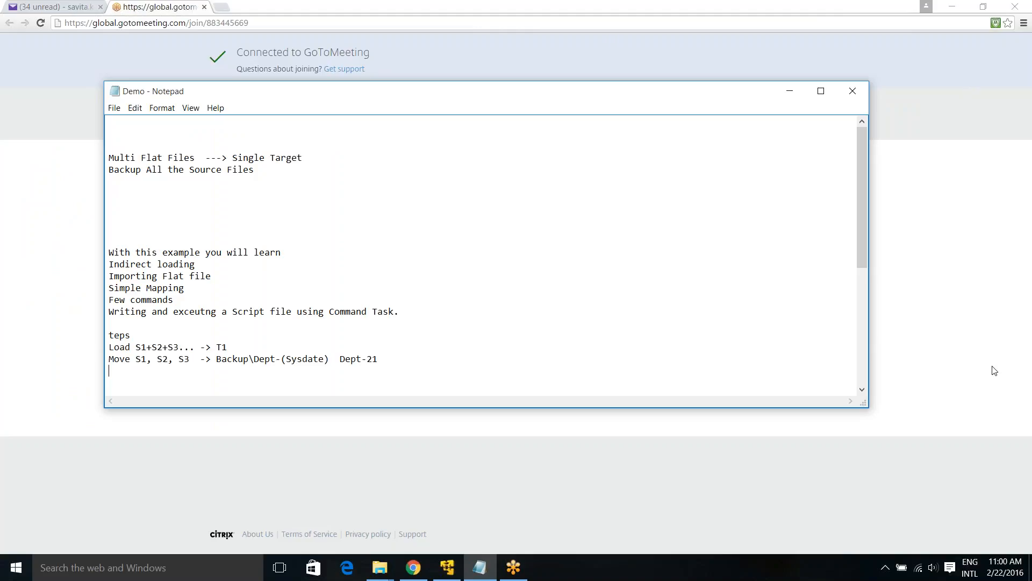
{"action": "left_click", "coordinate": [938, 86]}
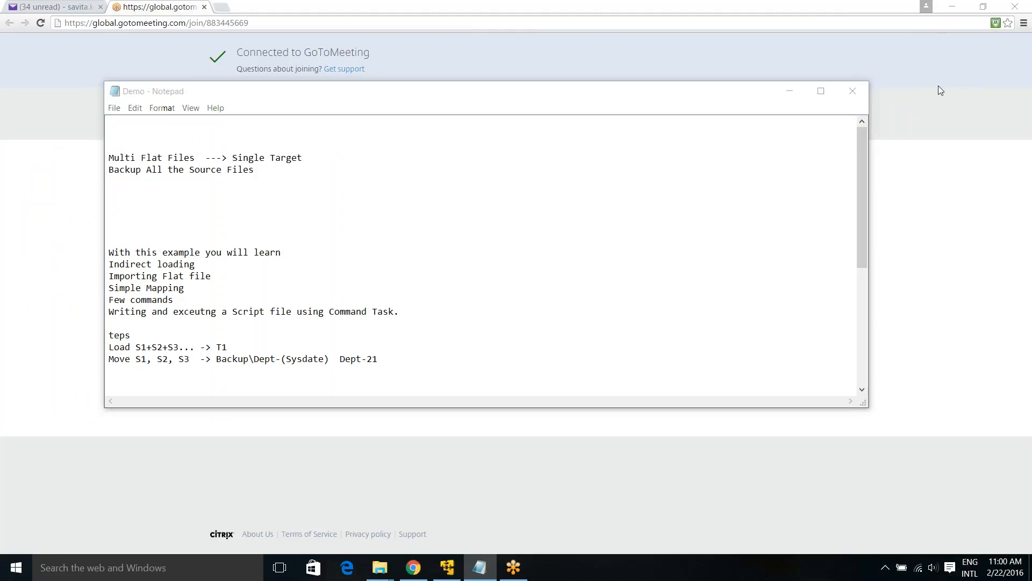